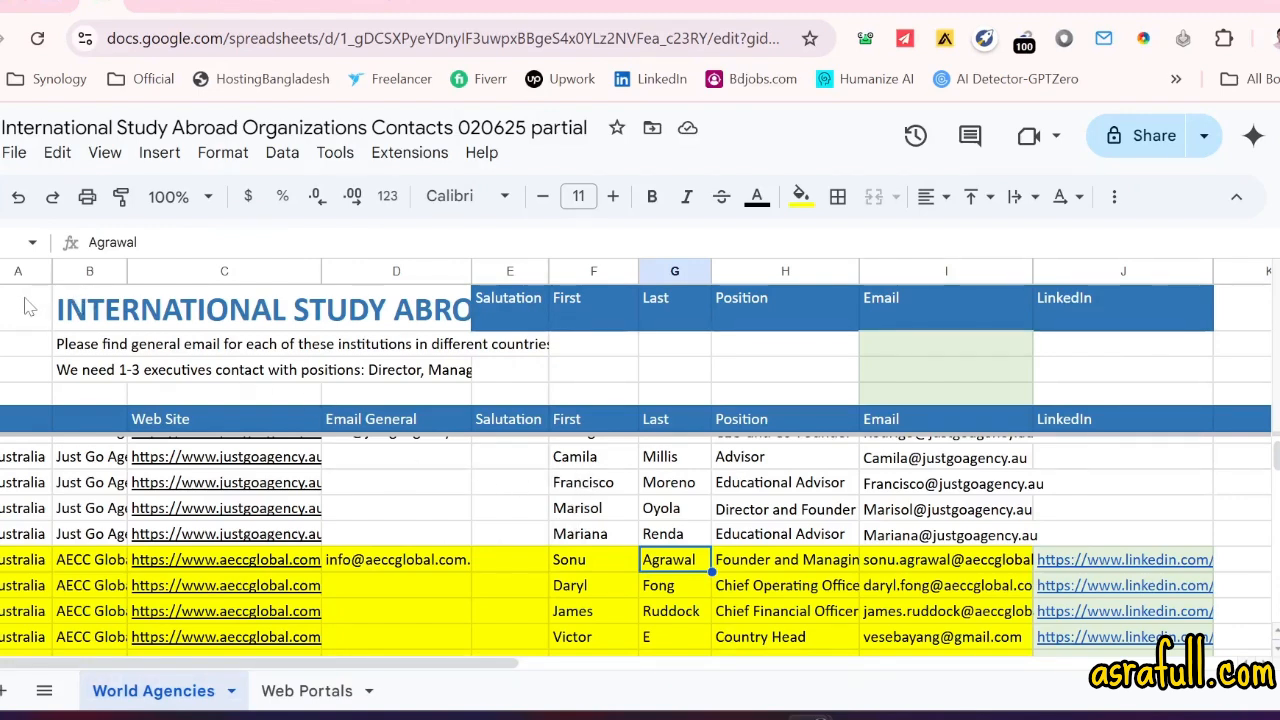
- Review the instructions and column headings of the World Agencies sheet and the contacts listed for Australia and Bangladesh
left_click_drag(30, 308, 470, 440)
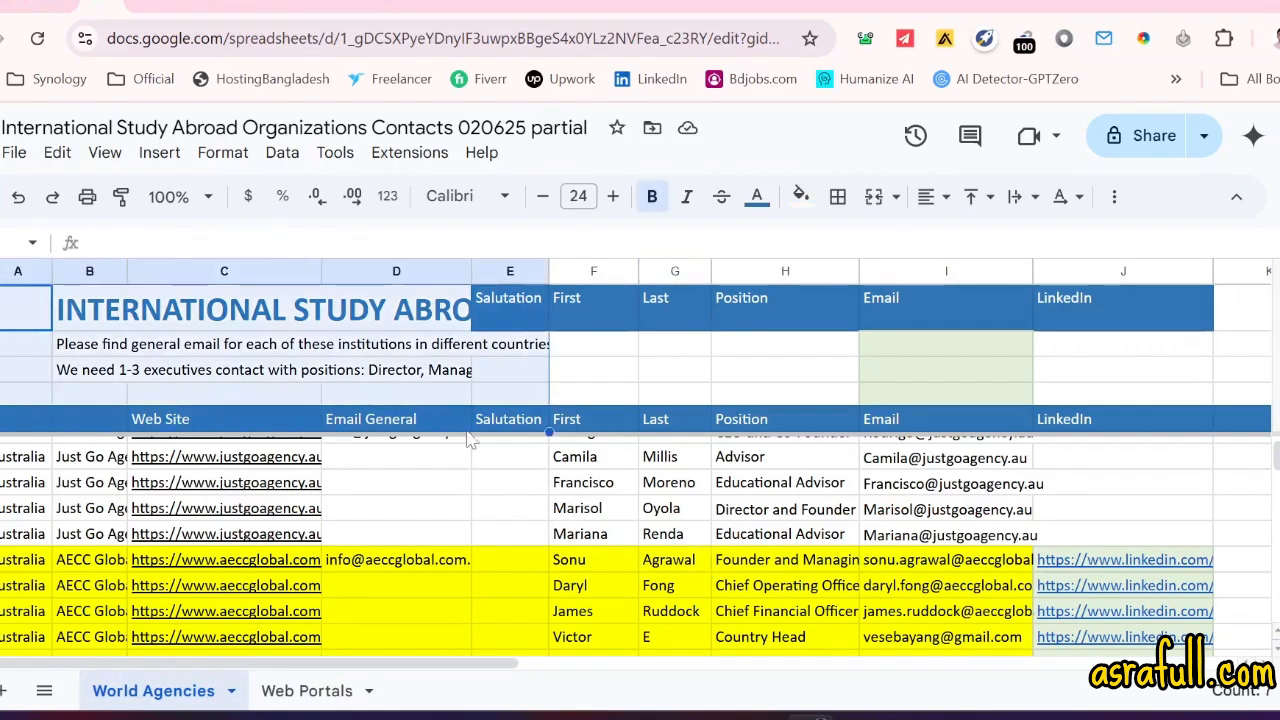
scroll(543, 510, "down", 2)
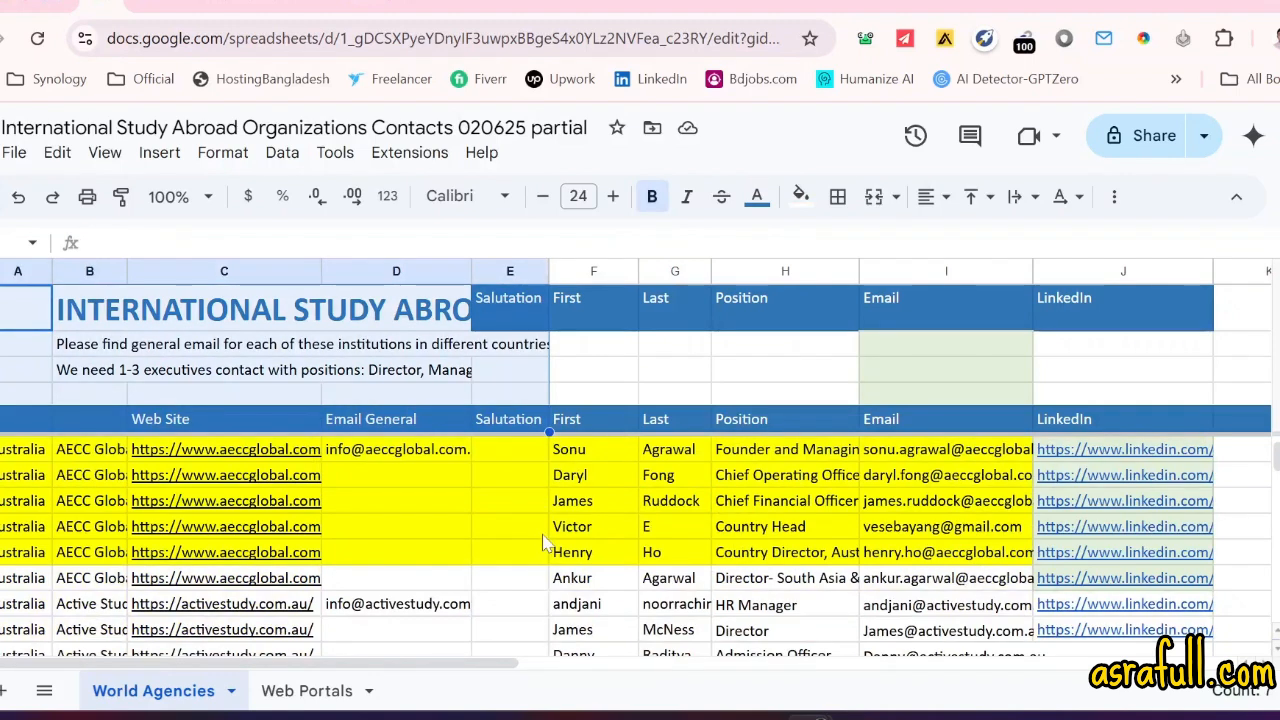
scroll(543, 541, "up", 2)
scroll(545, 541, "up", 2)
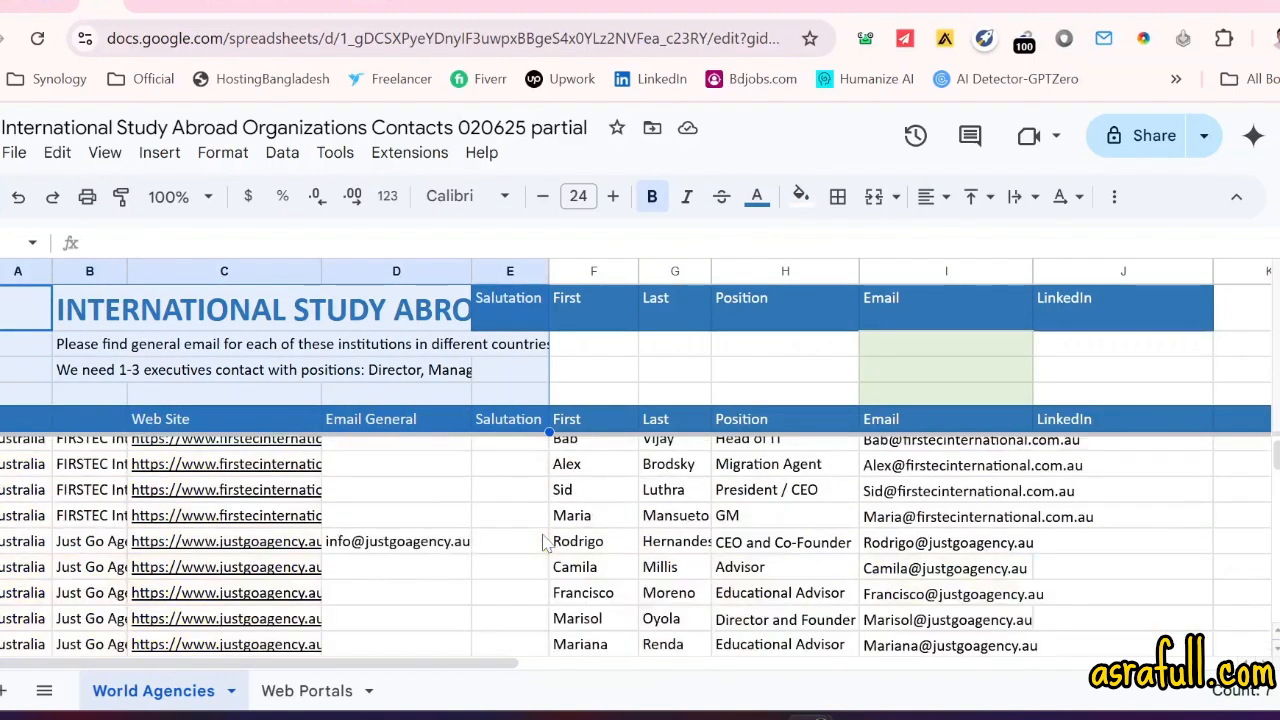
scroll(543, 541, "down", 5)
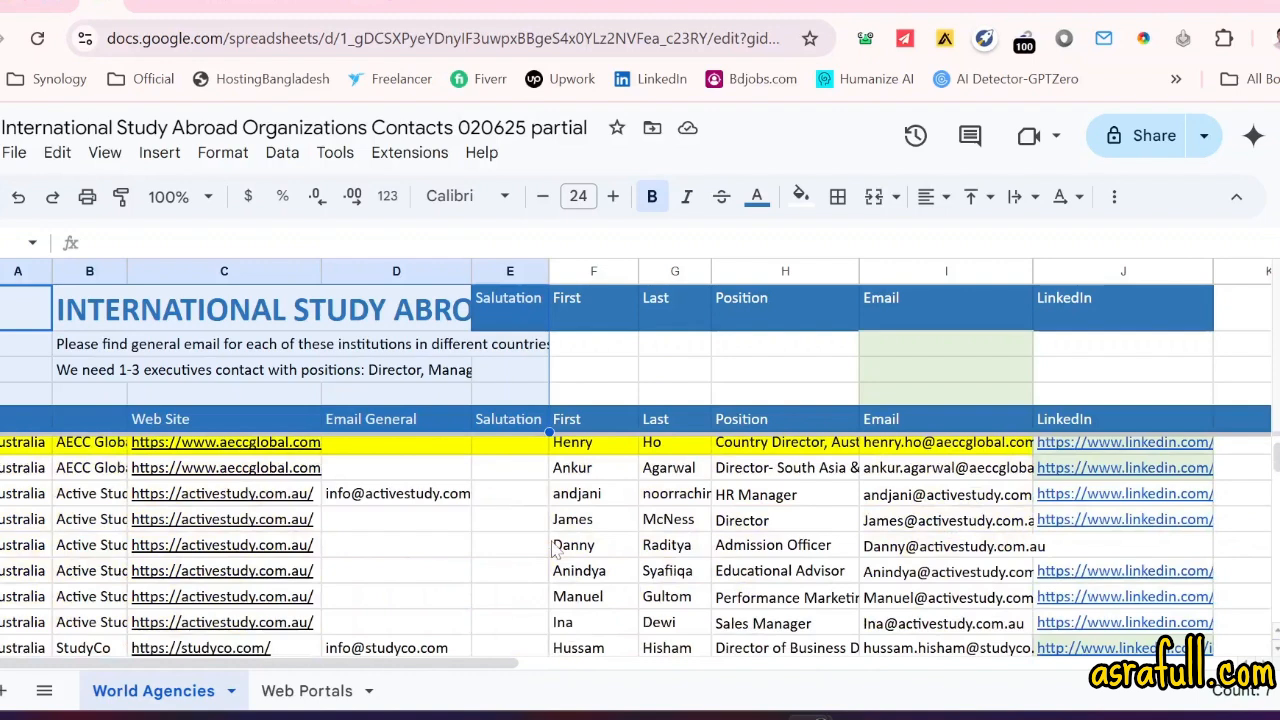
scroll(553, 548, "down", 8)
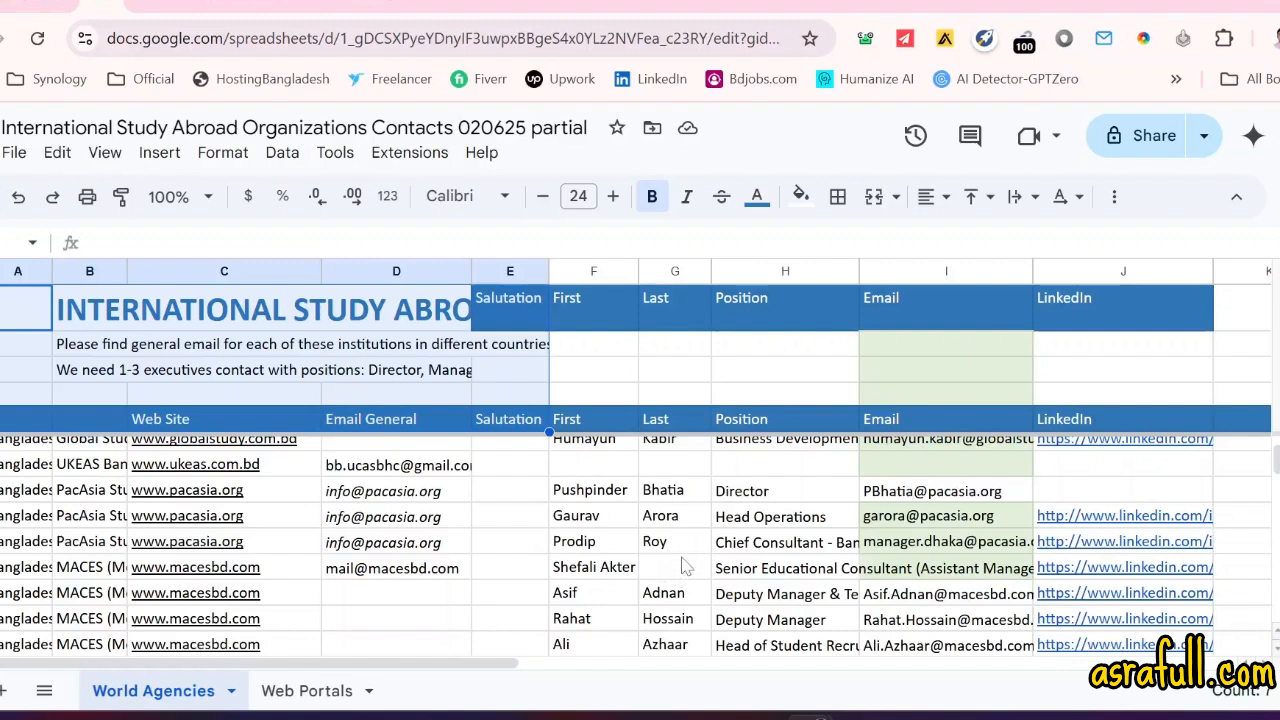
scroll(684, 566, "down", 2)
- Examine how the email address of the MACES Branch Manager is built from first name, last name and domain
left_click(932, 568)
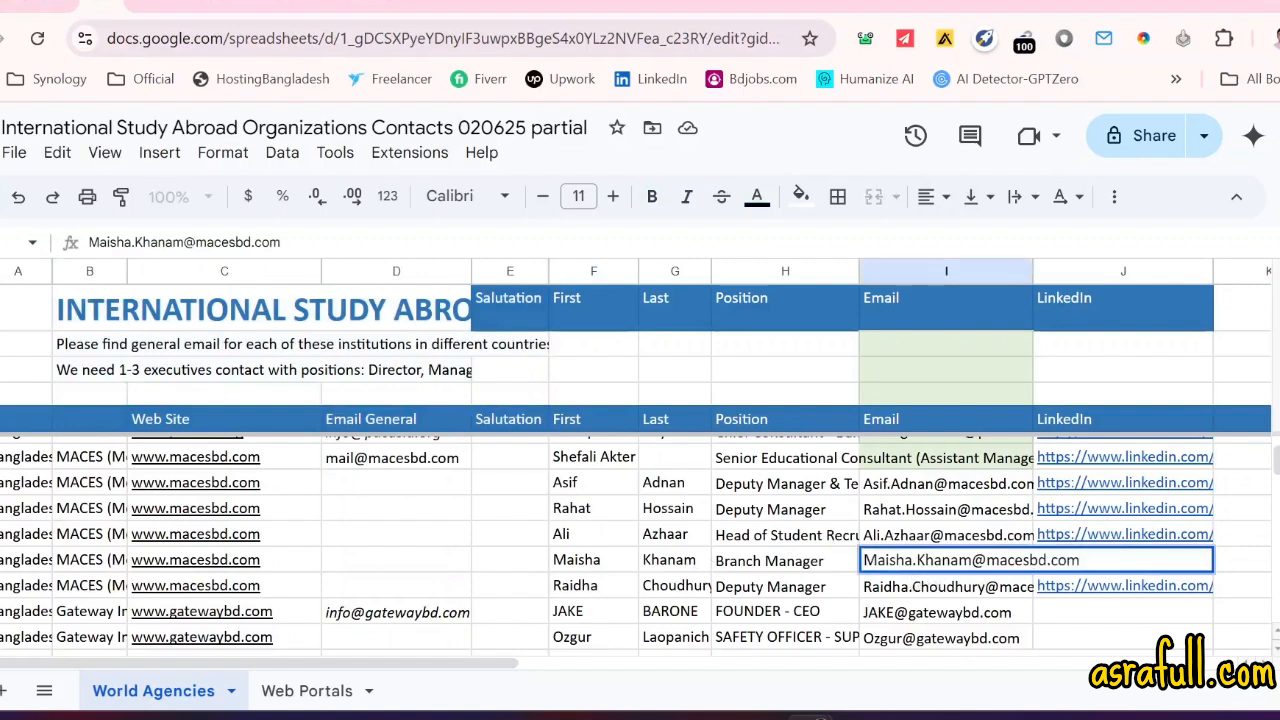
double_click(888, 560)
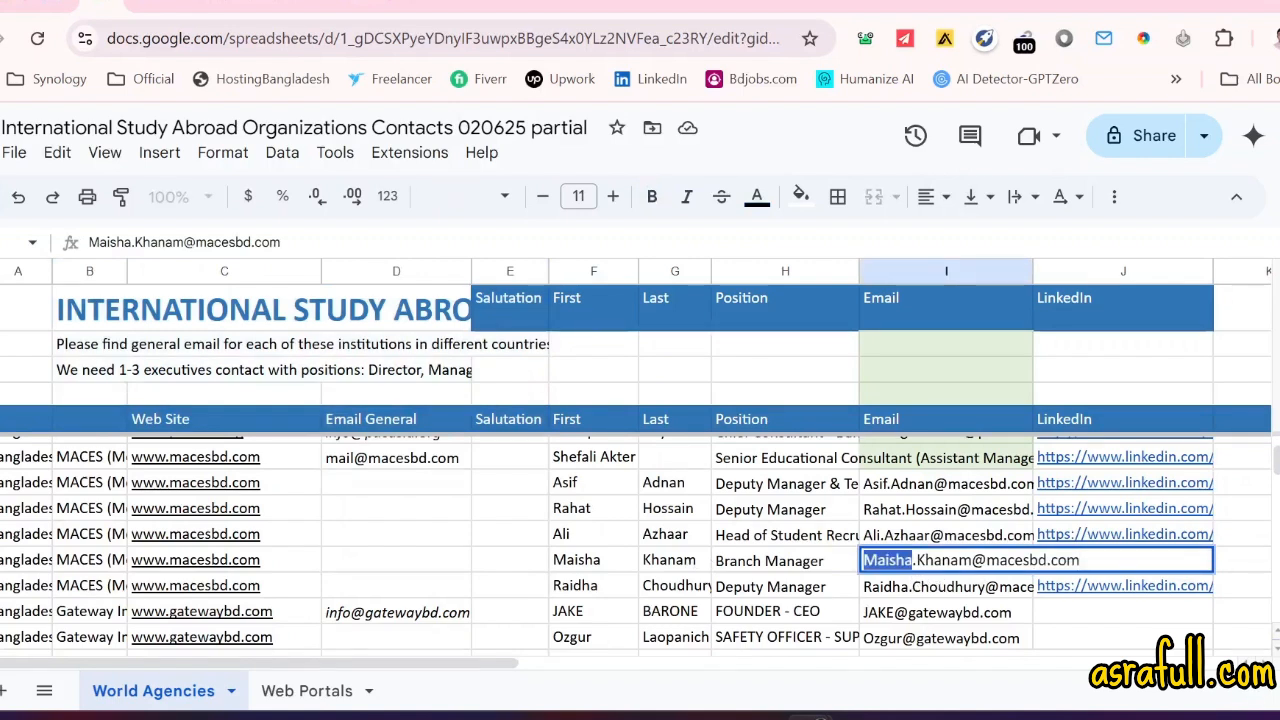
left_click(934, 560)
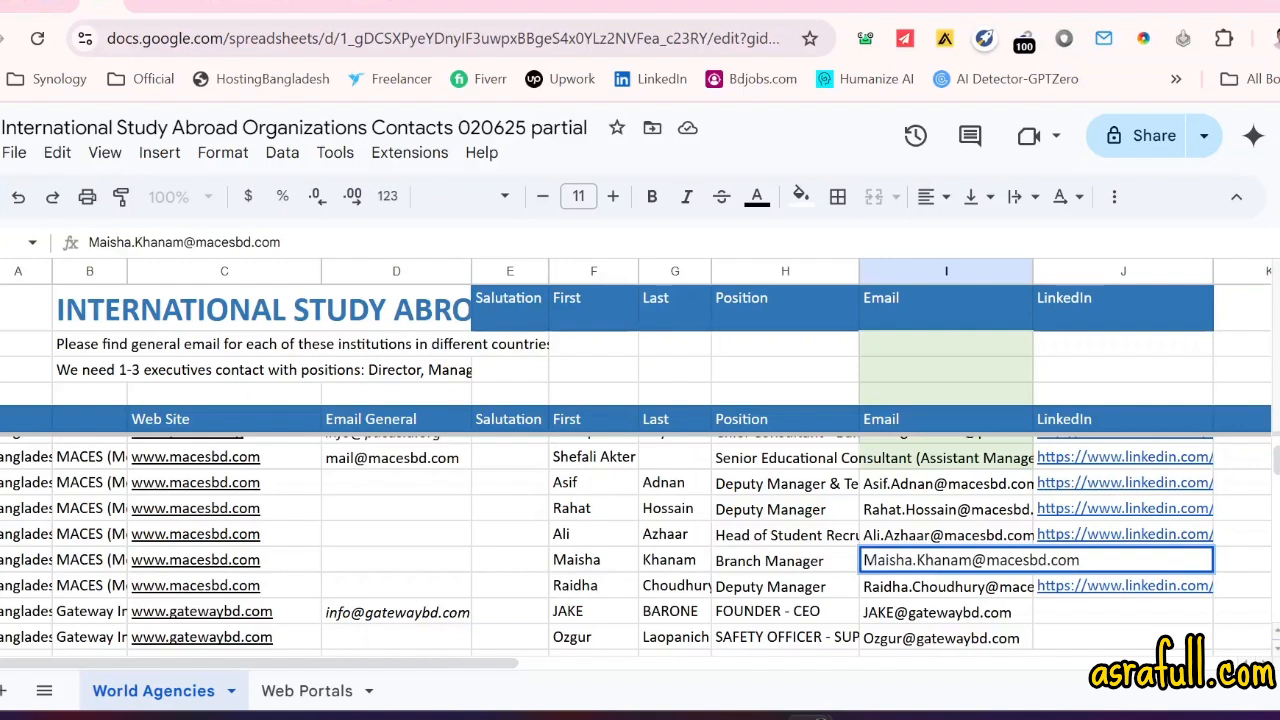
left_click(933, 593)
double_click(921, 566)
key("Home")
key("ctrl+shift+Right")
left_click(942, 561)
key("shift+Left")
key("shift+Left")
key("shift+Left")
key("shift+Left")
key("shift+Left")
key("shift+Left")
key("shift+Left")
key("shift+Left")
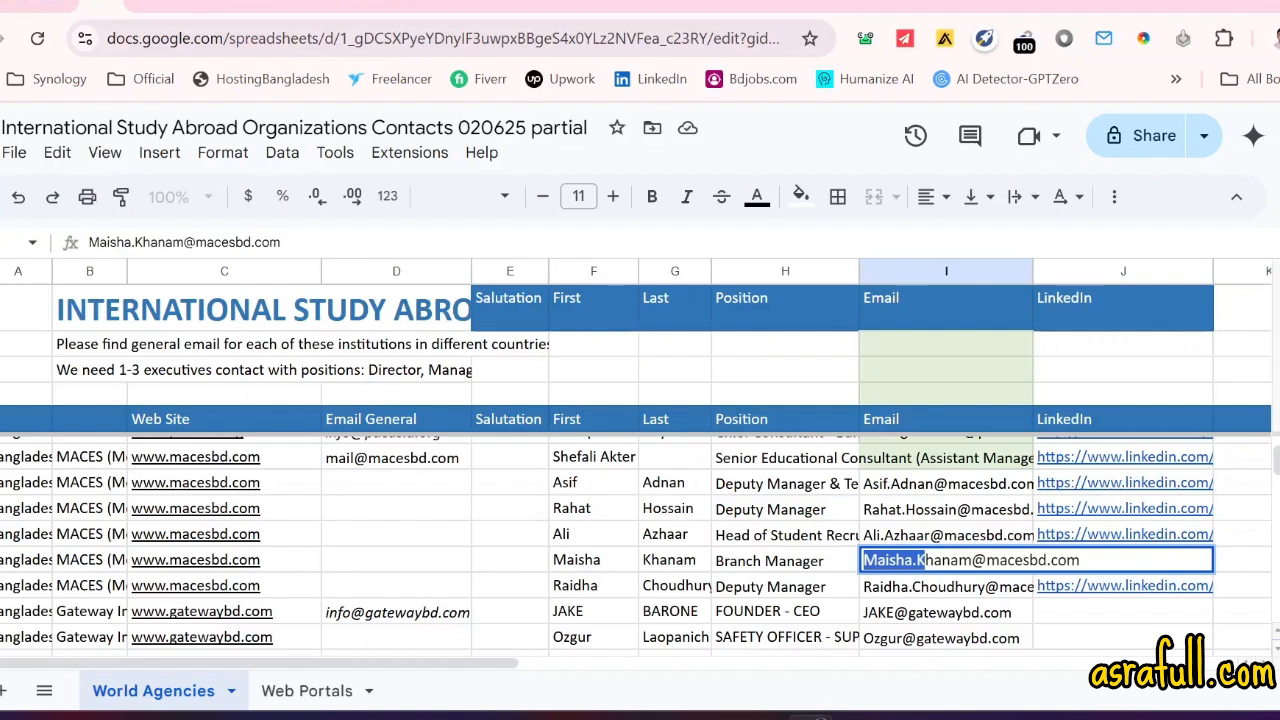
left_click(942, 561)
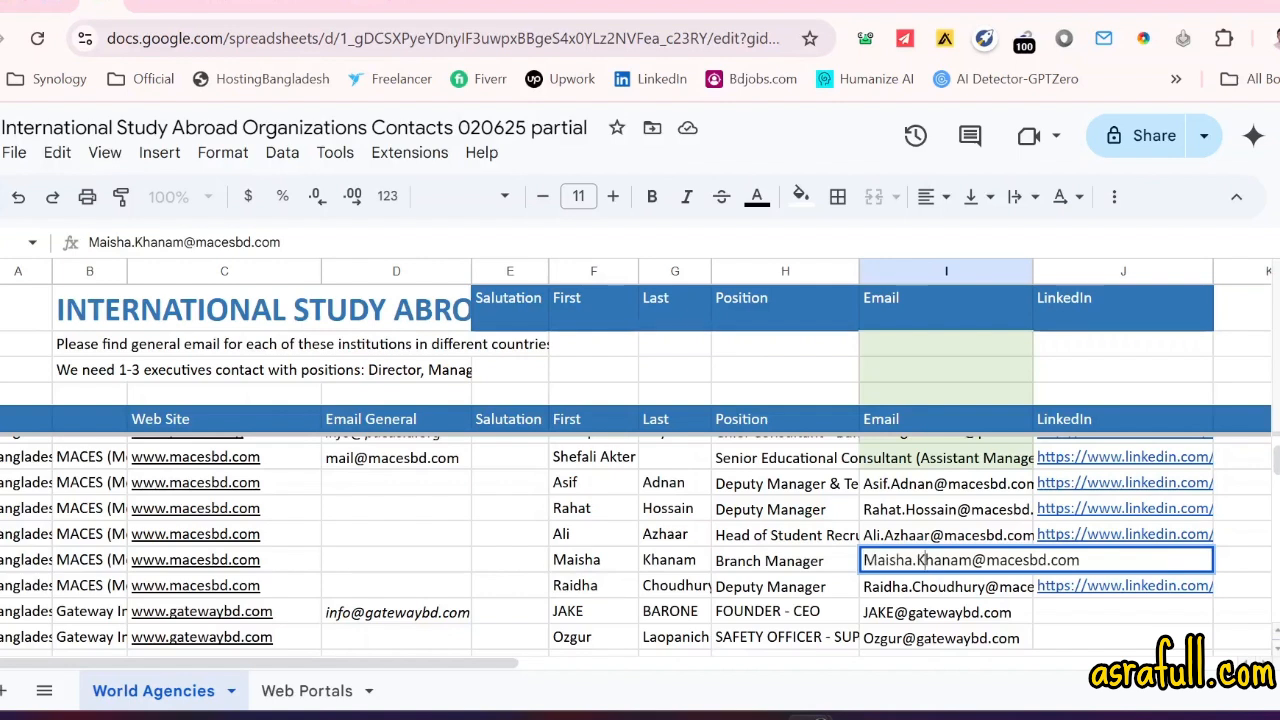
key("shift+Left")
key("shift+Left")
key("shift+Left")
key("shift+Left")
key("shift+Left")
key("shift+Left")
key("shift+Left")
key("shift+Left")
key("Right")
left_click(850, 565)
left_click(942, 562)
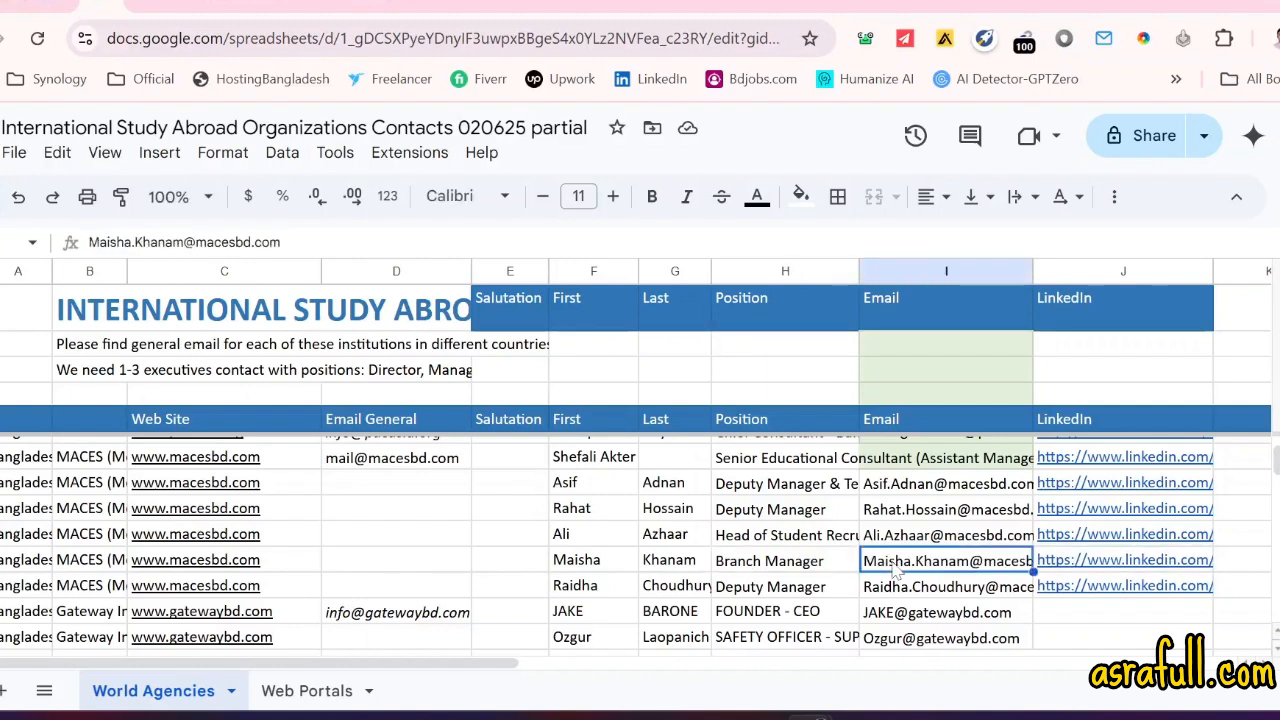
- Examine the Bolivia entries, checking Estudia Fuera's website, general email and empty contact fields
scroll(940, 610, "down", 2)
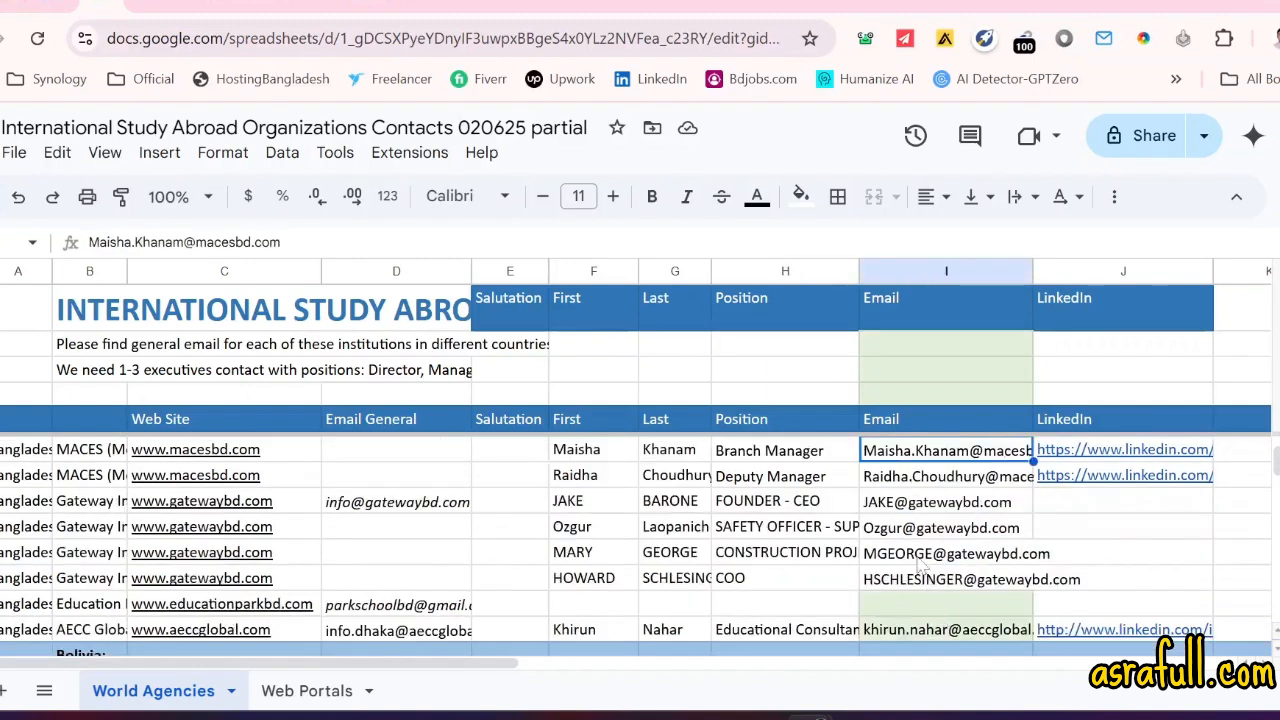
scroll(920, 565, "down", 2)
scroll(920, 565, "down", 4)
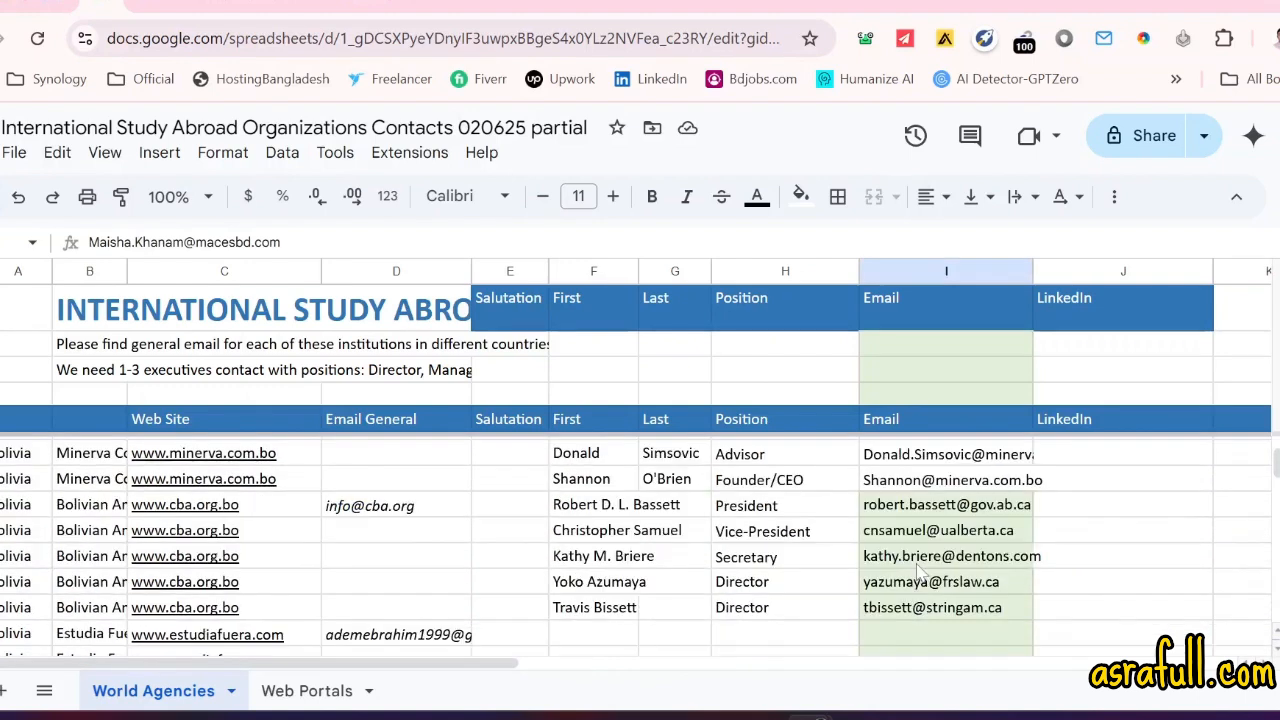
scroll(918, 568, "down", 4)
scroll(882, 566, "up", 2)
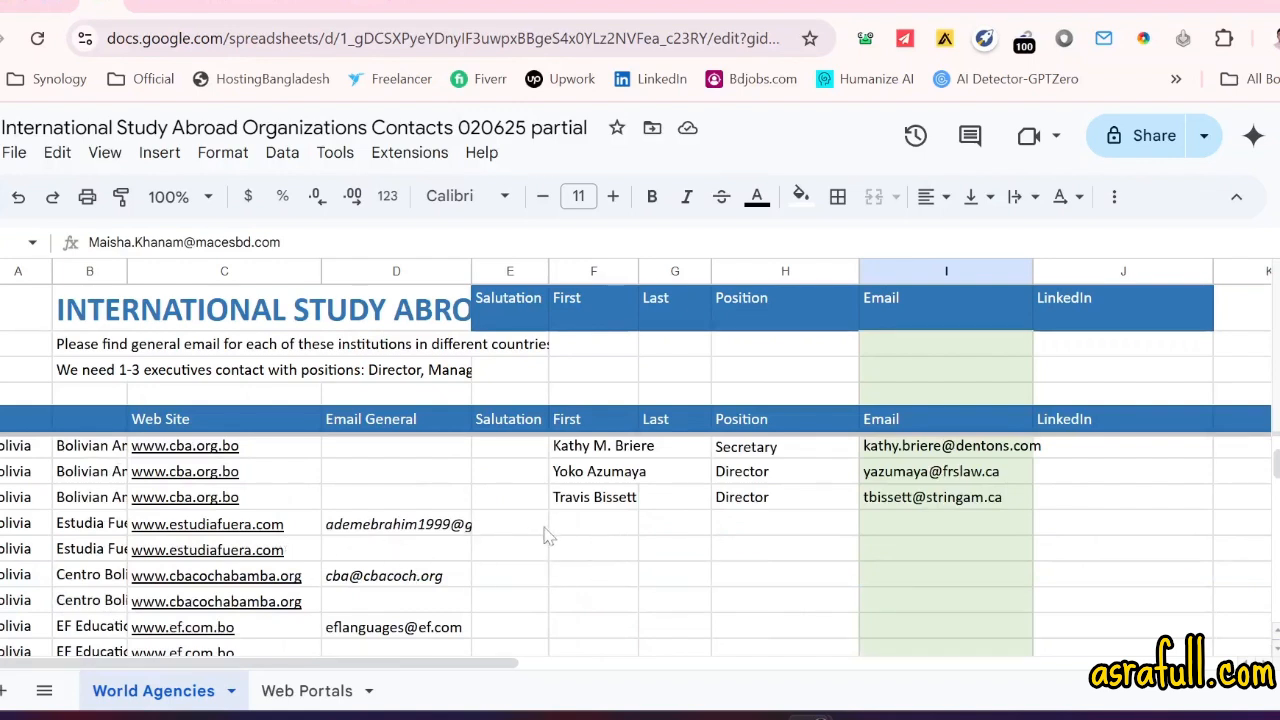
left_click(612, 530)
left_click(355, 534)
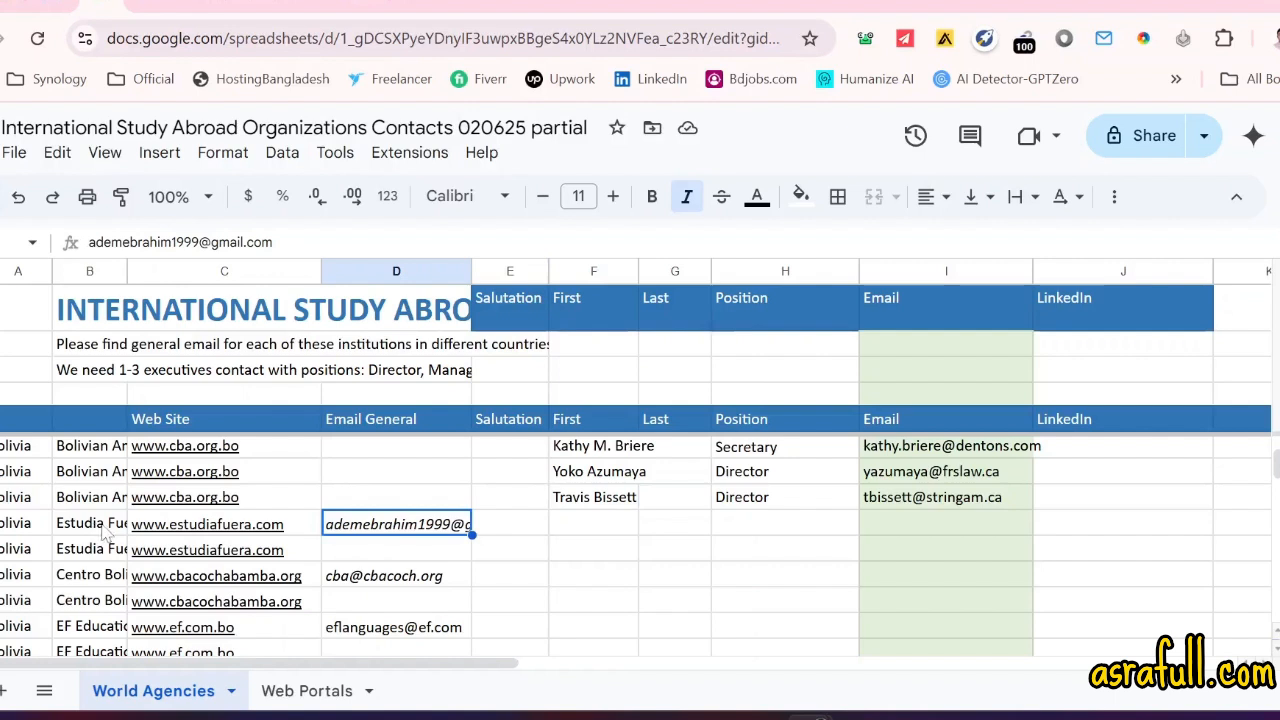
mouse_move(212, 536)
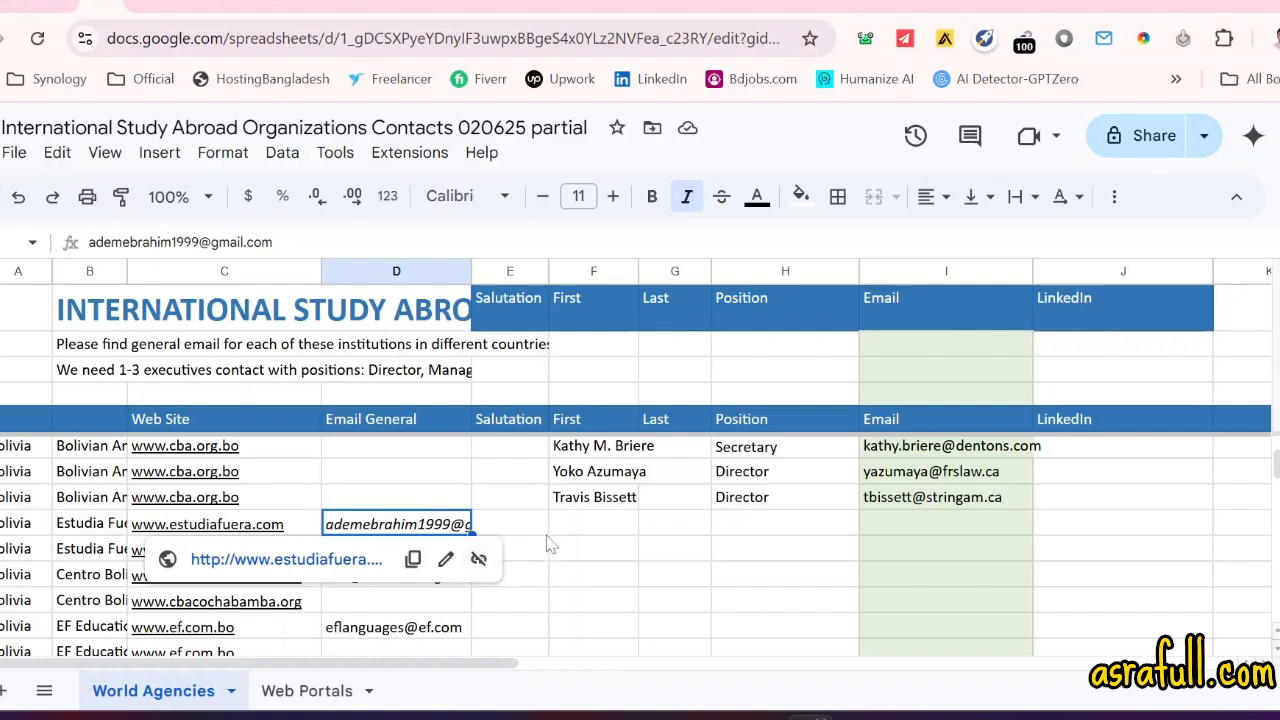
left_click(488, 527)
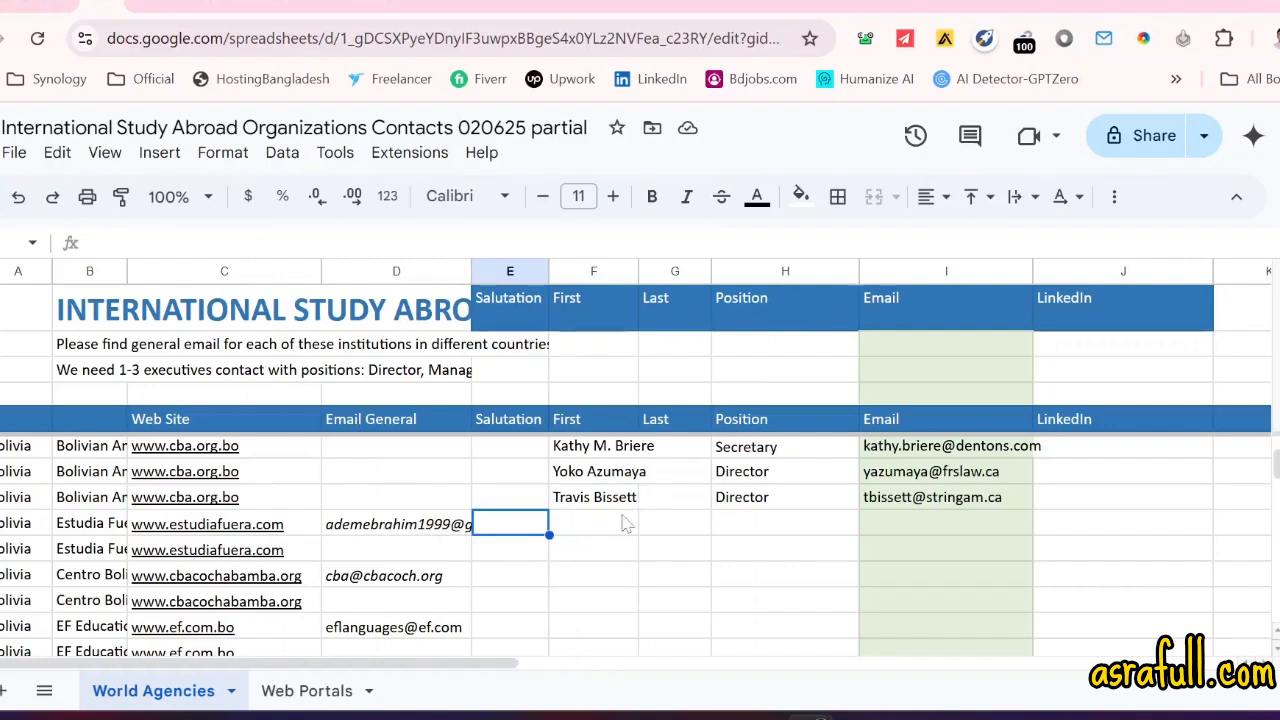
- Append "1-3 person" to the highlighted list of required positions on the Web Portals sheet
left_click(300, 690)
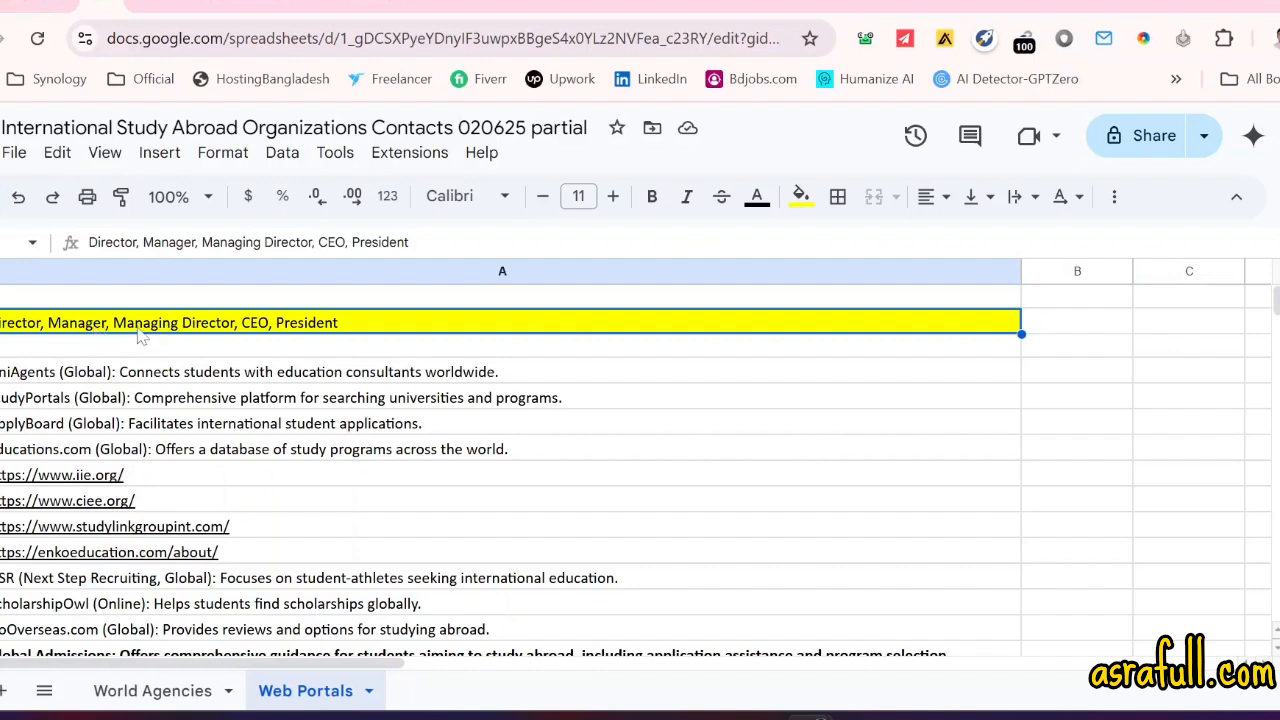
double_click(376, 322)
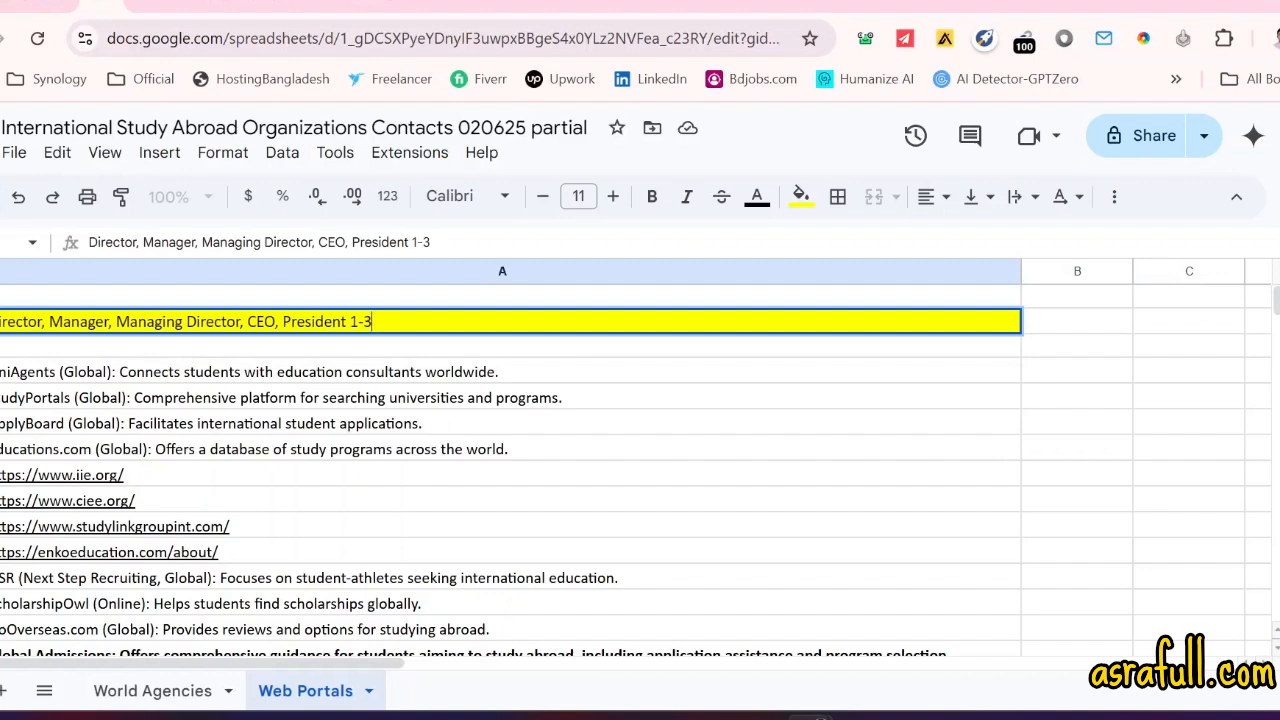
type("1-3 person")
key("Return")
left_click(388, 330)
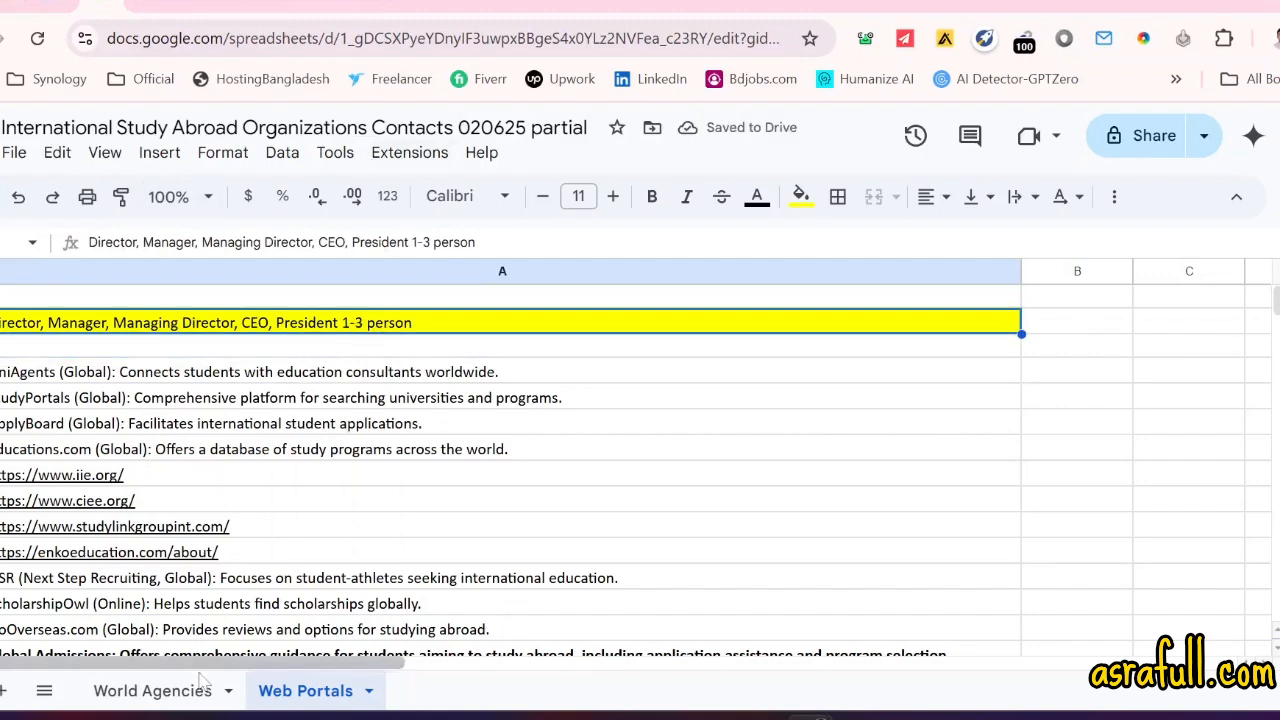
- Return to the World Agencies sheet and check the country, organization name and website of the first Estudia Fuera entry
left_click(160, 690)
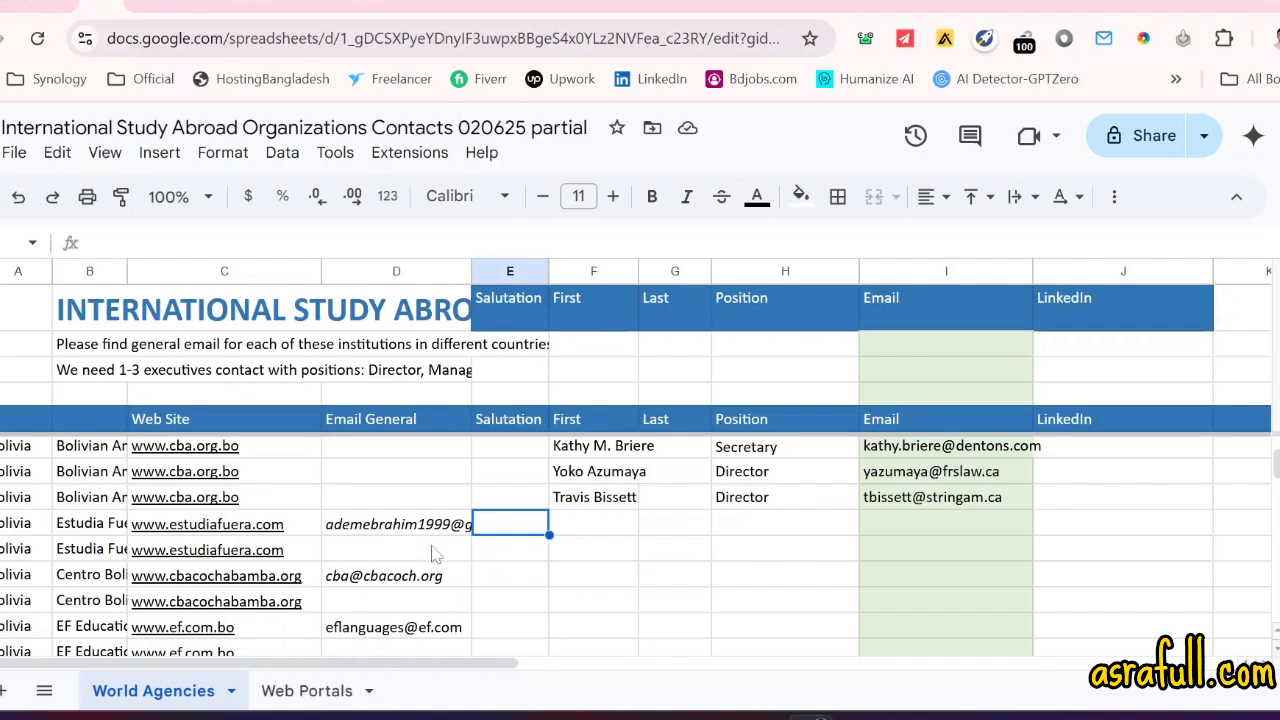
left_click(90, 530)
left_click(146, 530)
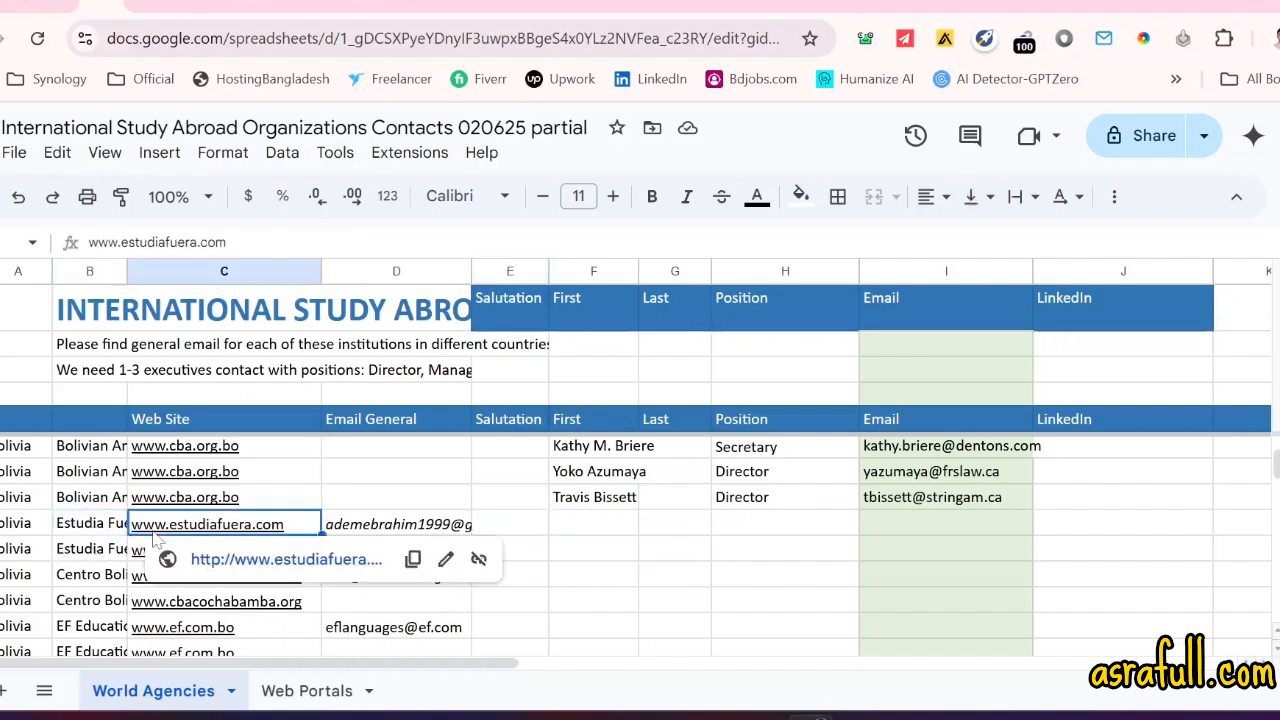
left_click(15, 532)
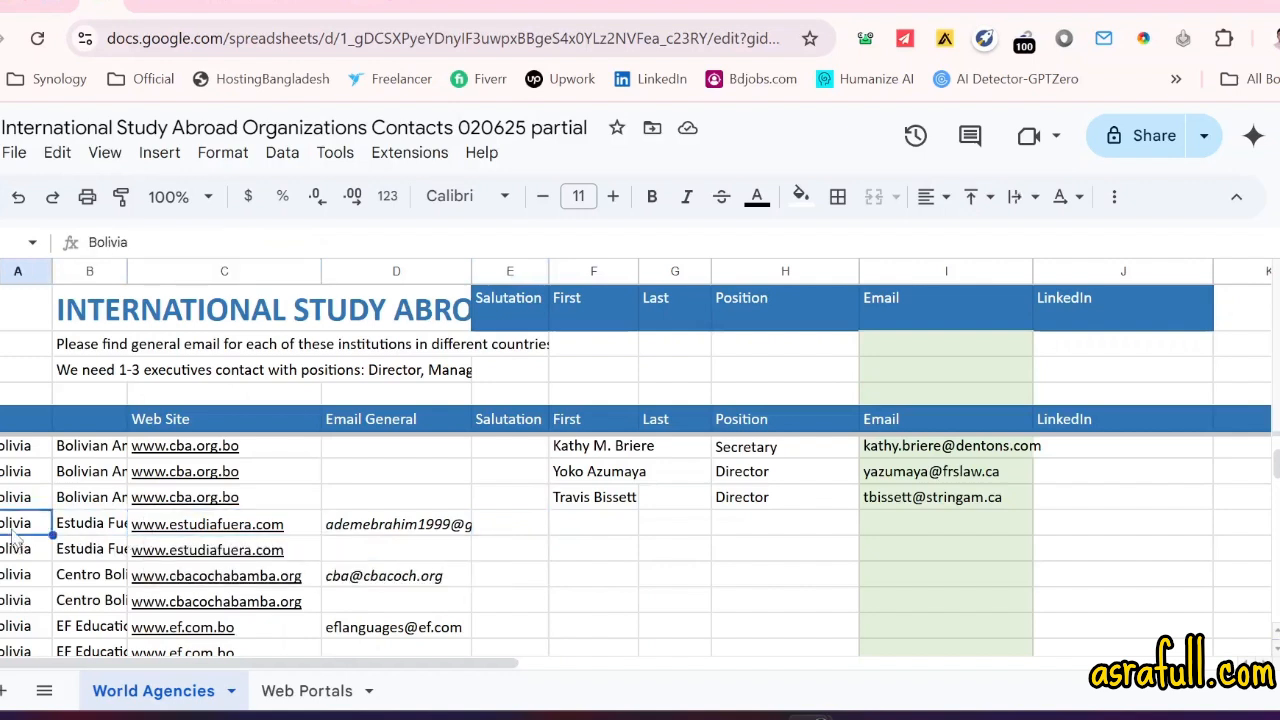
left_click(97, 537)
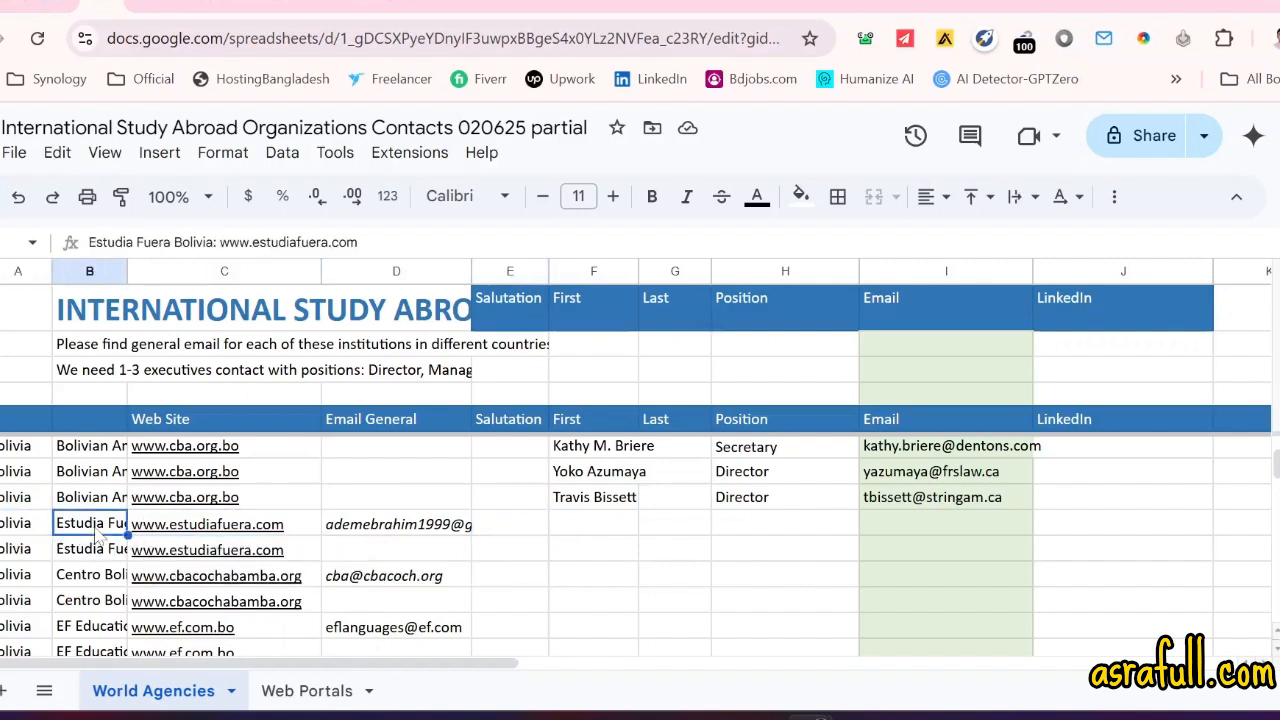
left_click(22, 533)
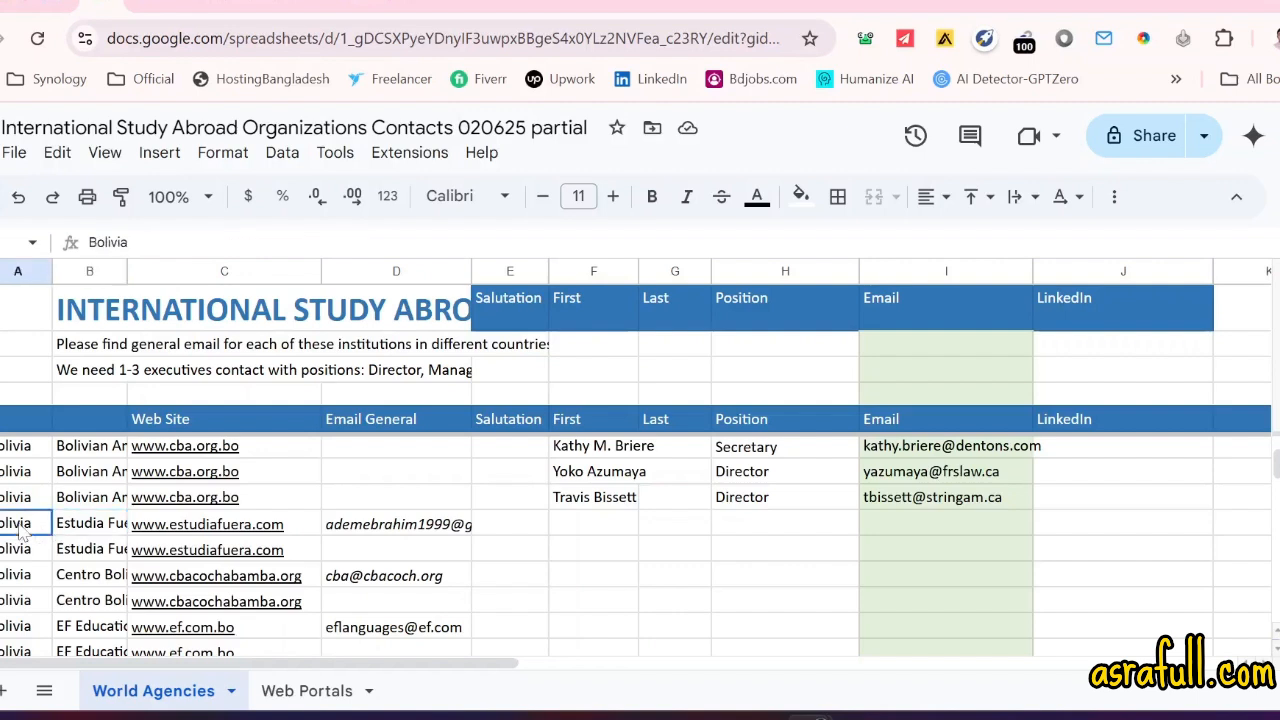
left_click(90, 530)
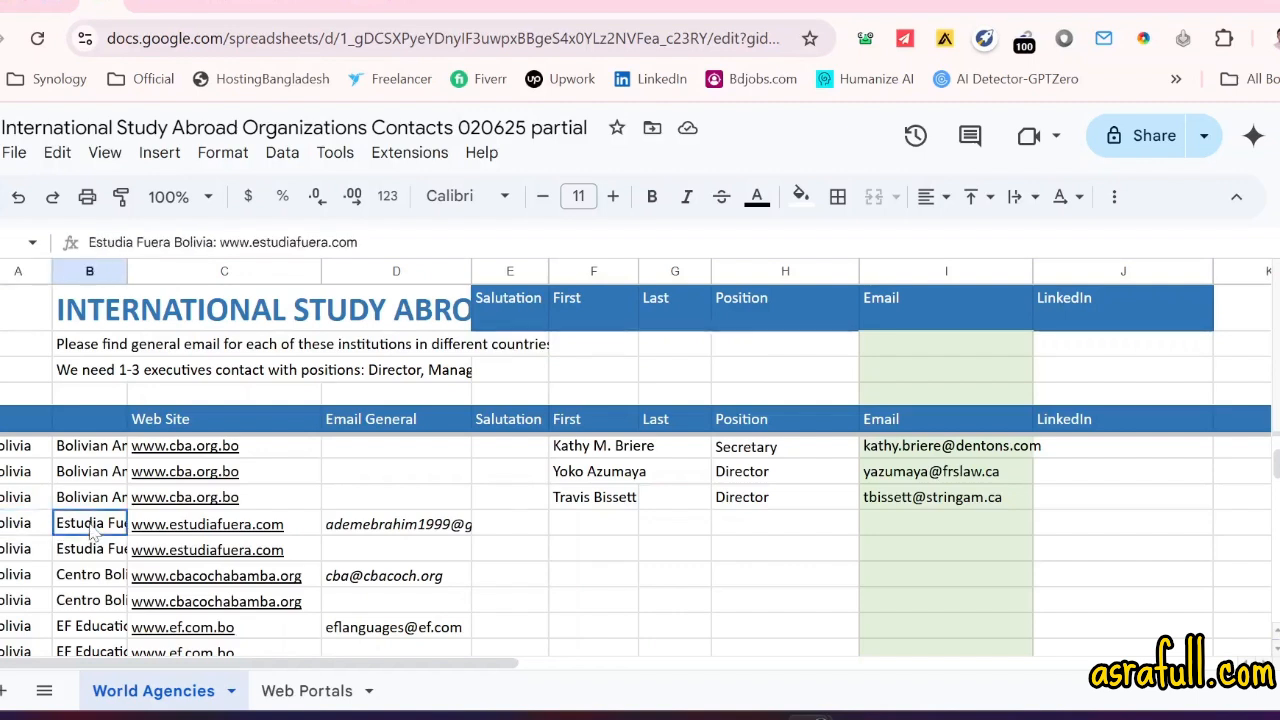
left_click(402, 558)
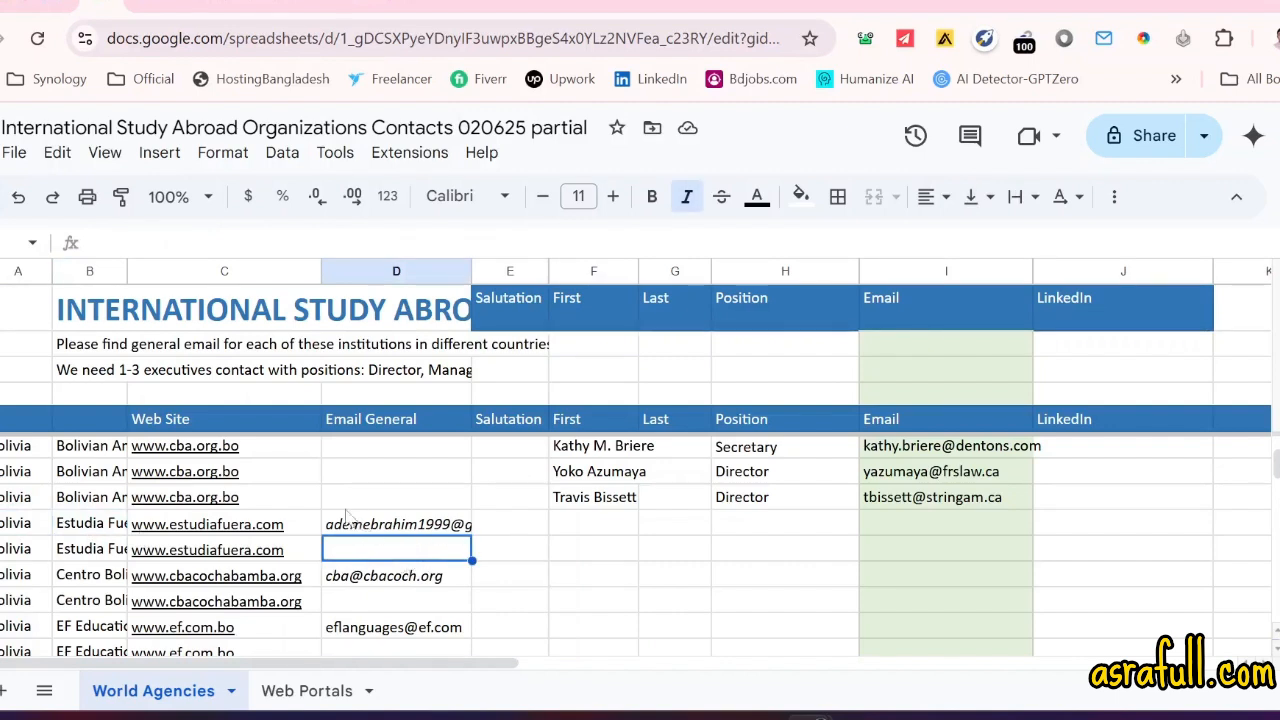
- Insert a new column before the country column and enter a heading for it in the blue header row
right_click(28, 398)
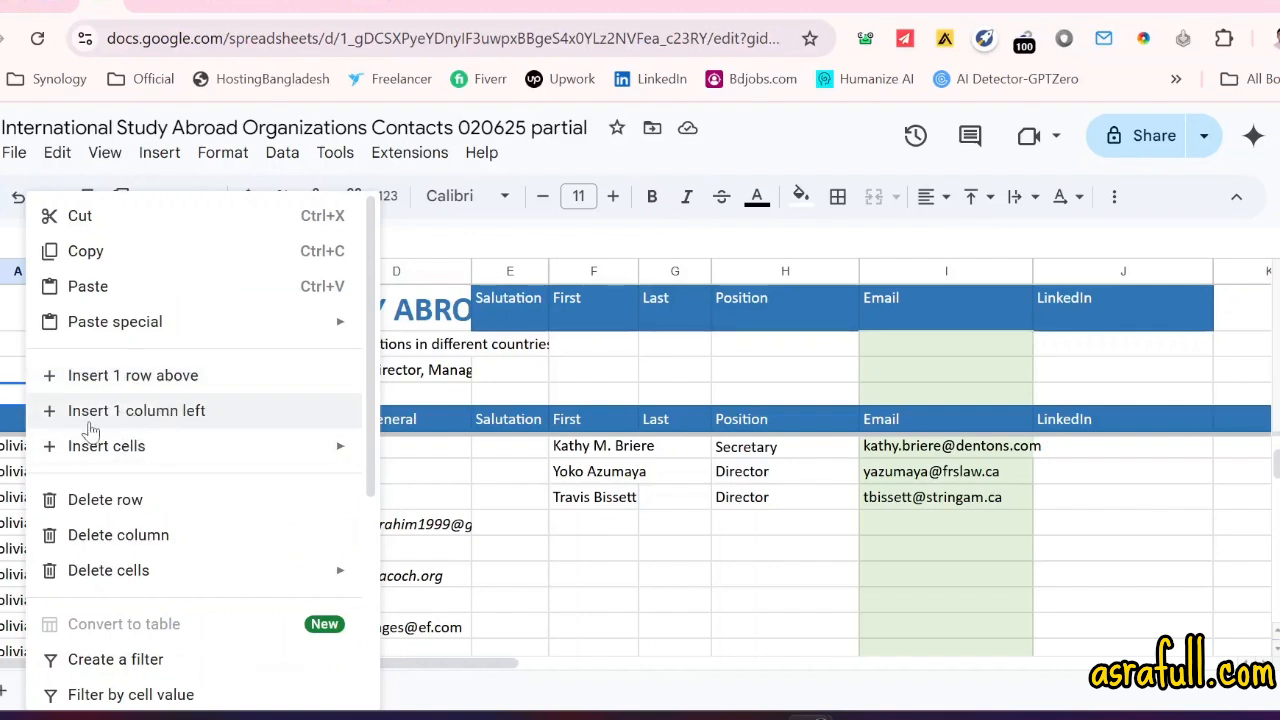
left_click(152, 414)
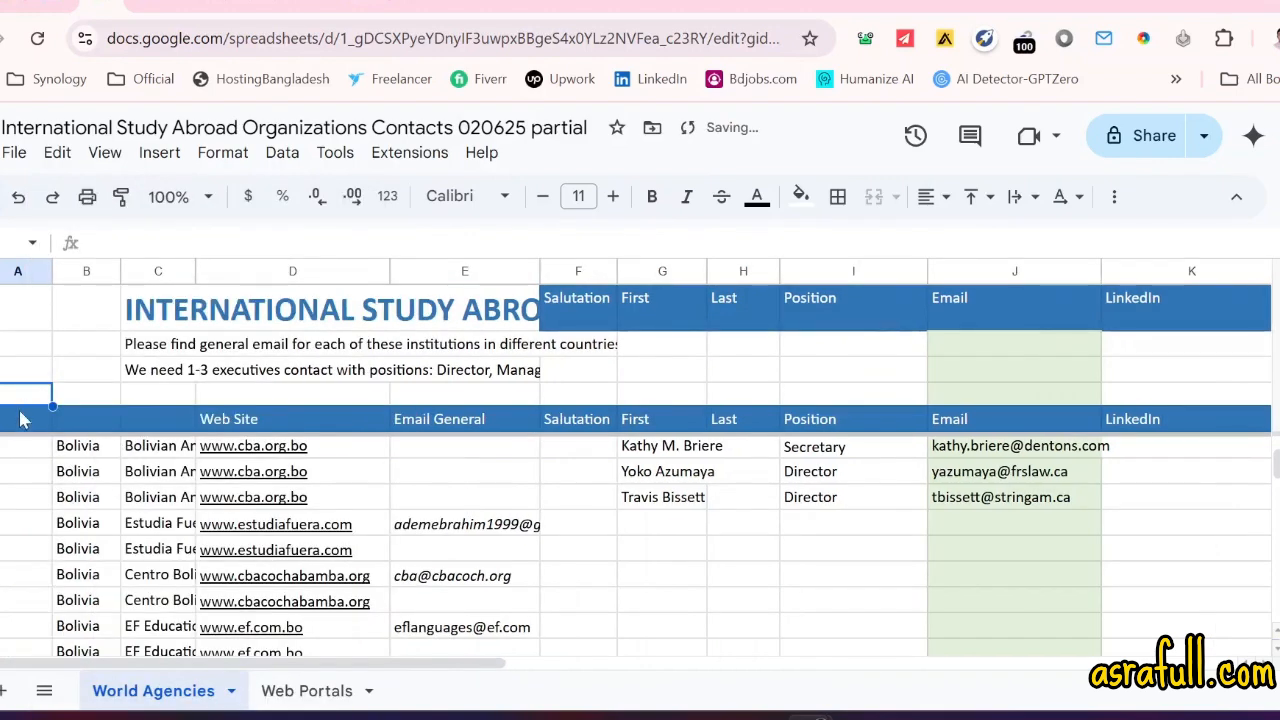
left_click(22, 420)
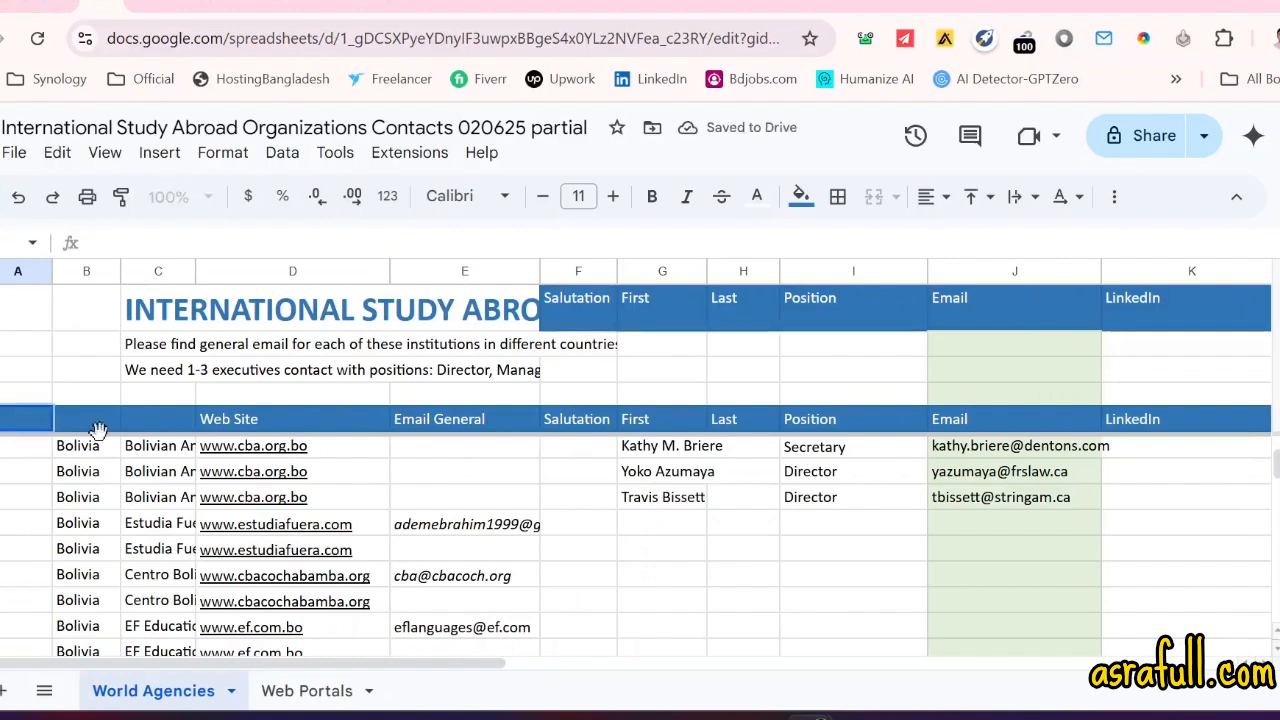
left_click(20, 550)
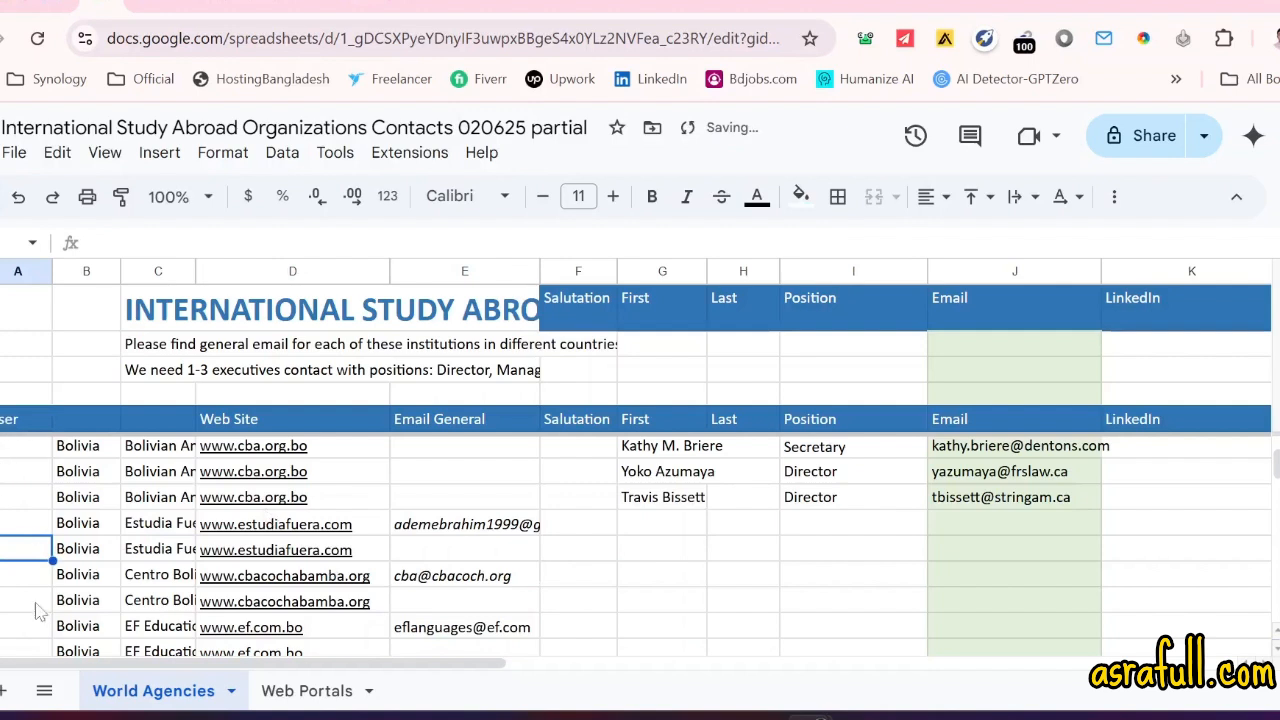
- Insert a blank row above the second Estudia Fuera entry and delete that row again
left_click(527, 556)
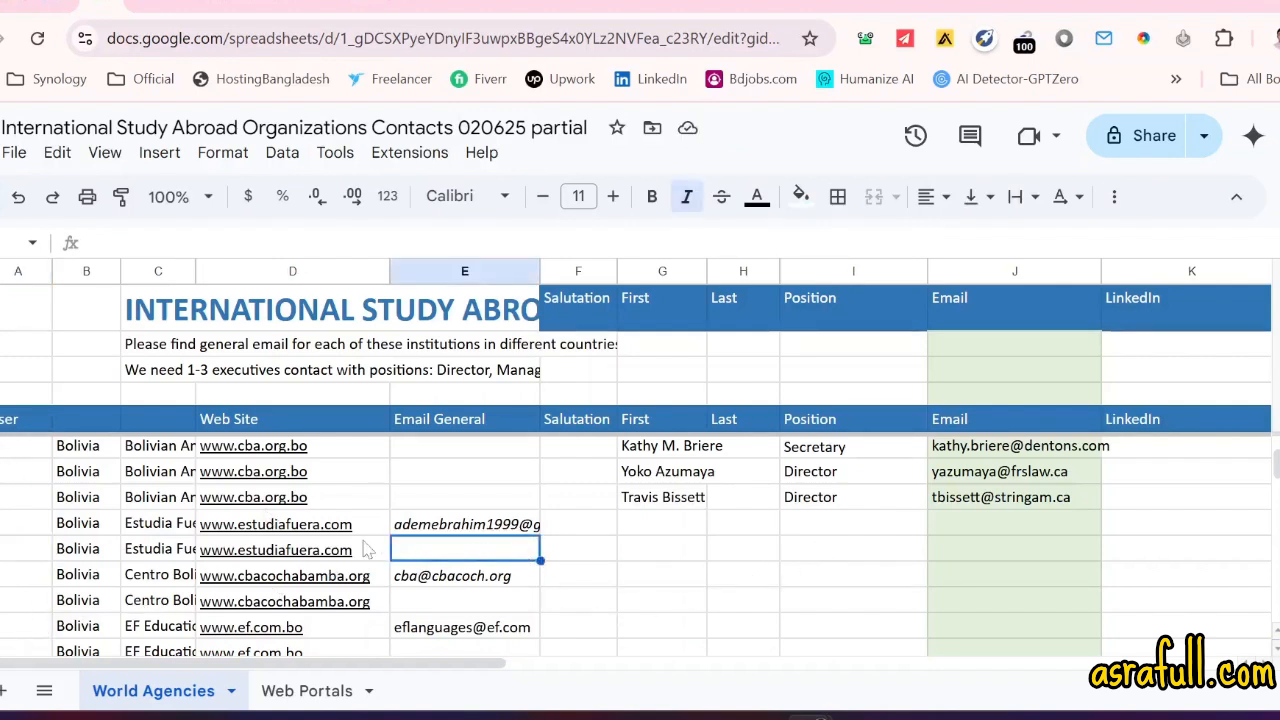
right_click(444, 549)
left_click(555, 376)
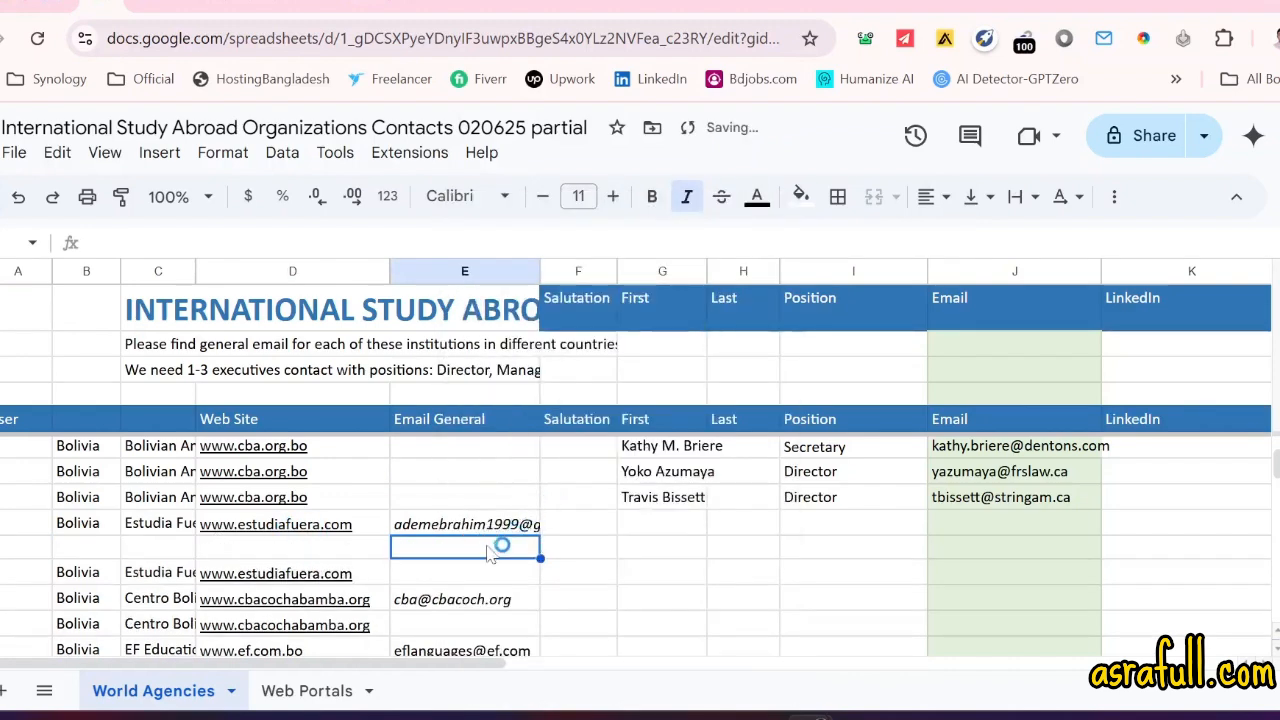
right_click(485, 558)
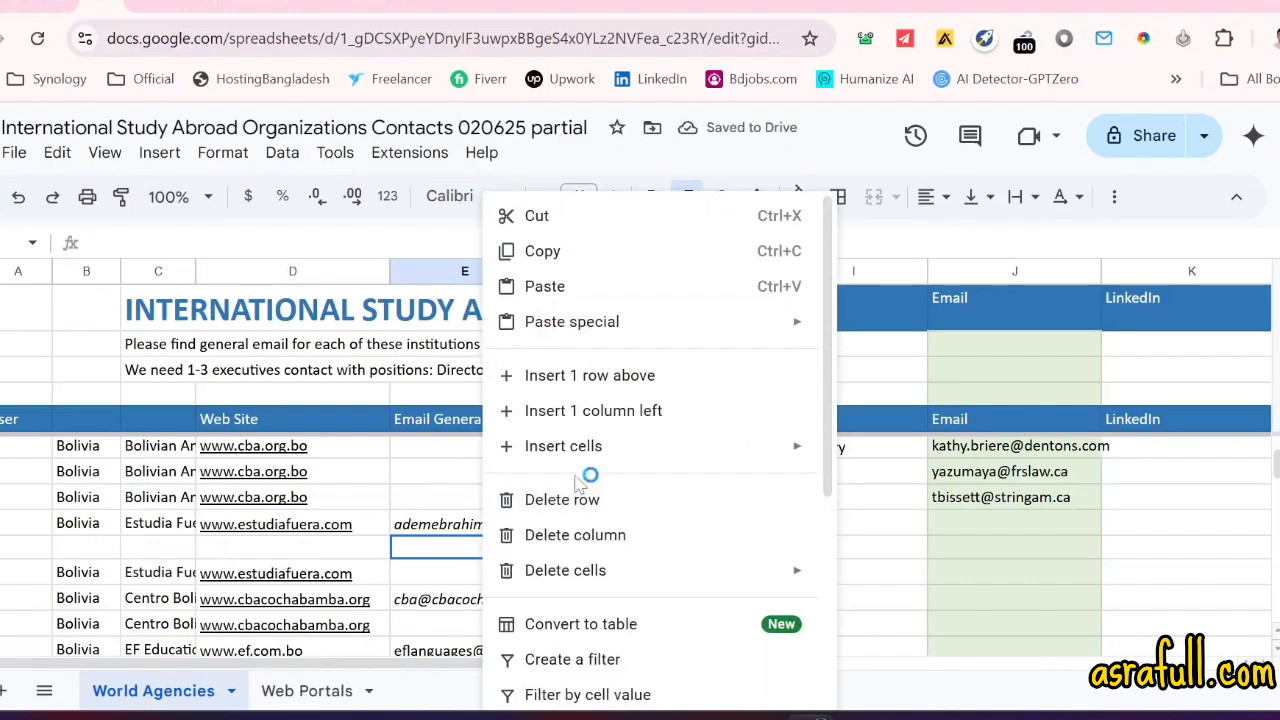
left_click(571, 497)
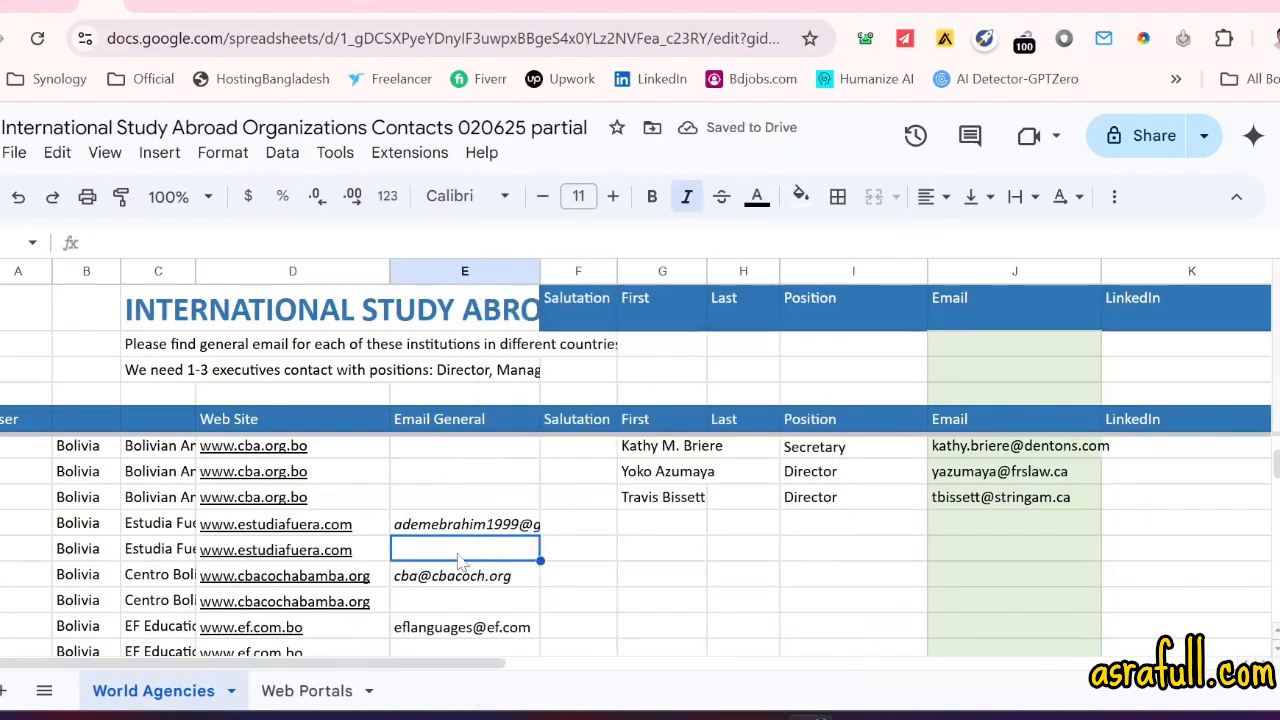
- Review the executive names, positions, emails and LinkedIn links filled in for the Bolivian and Australian agencies on the World Agencies sheet
left_click(975, 555)
left_click(743, 550)
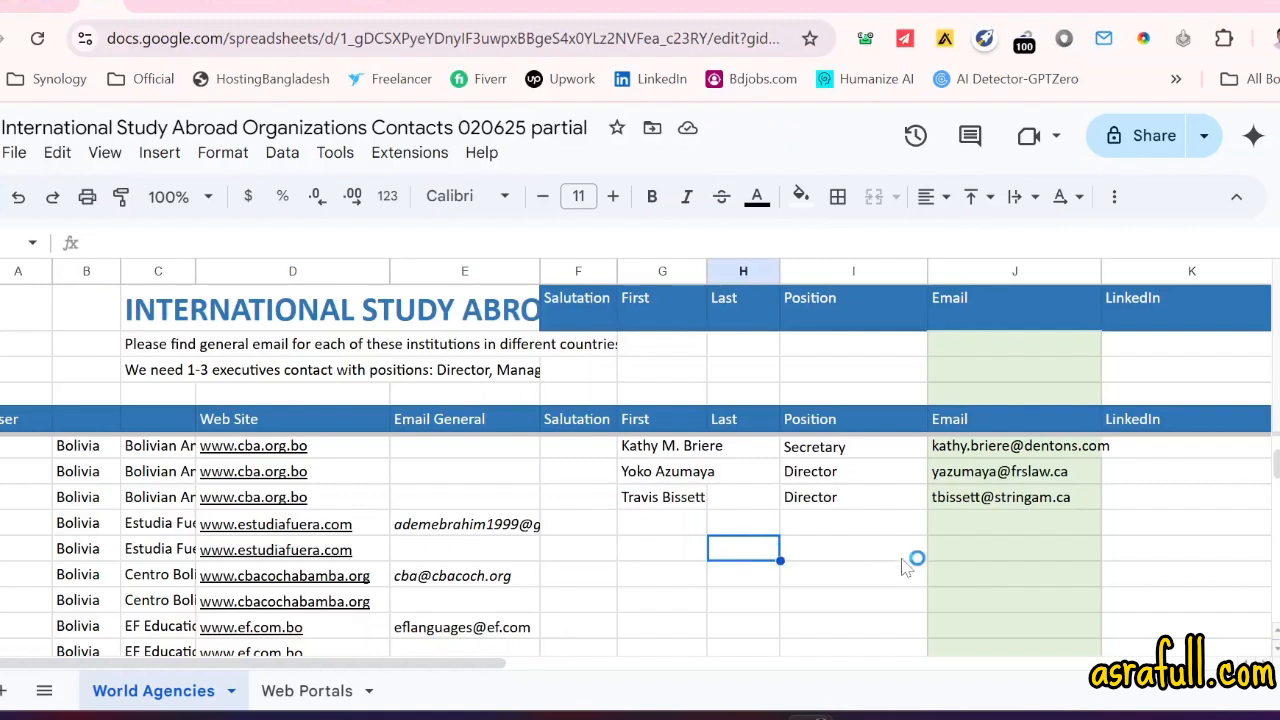
scroll(752, 578, "down", 2)
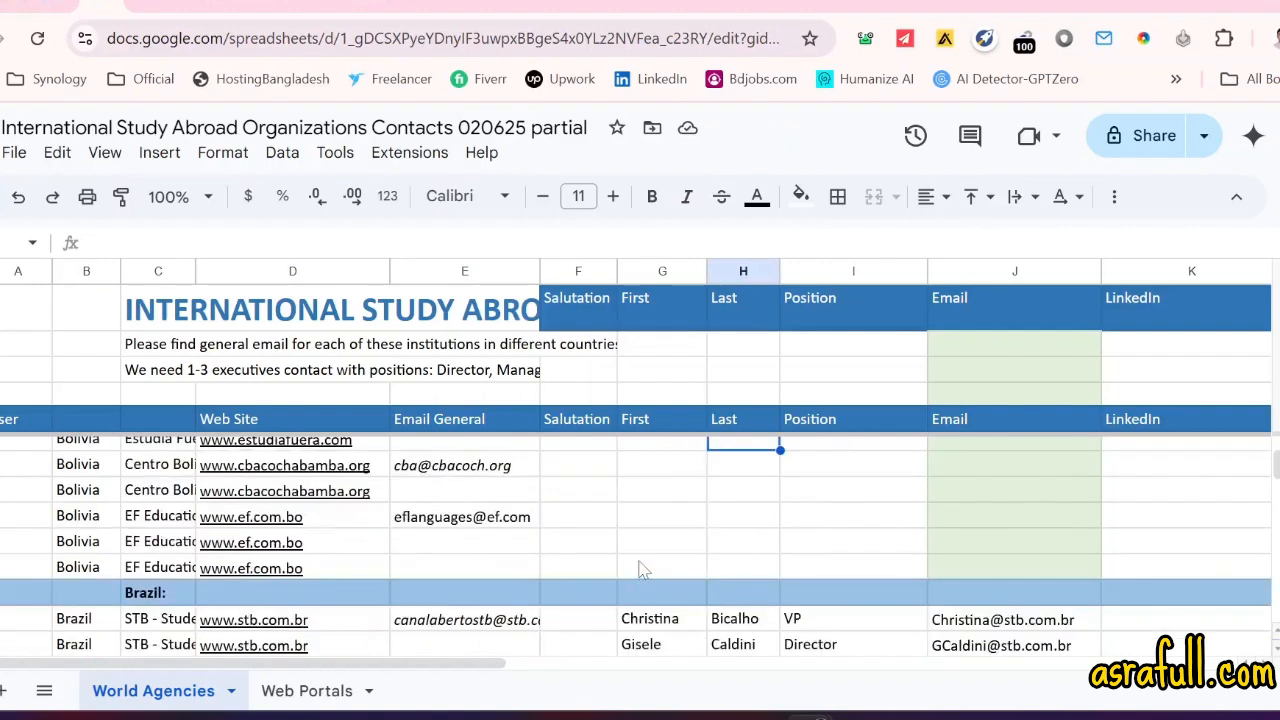
scroll(650, 567, "up", 3)
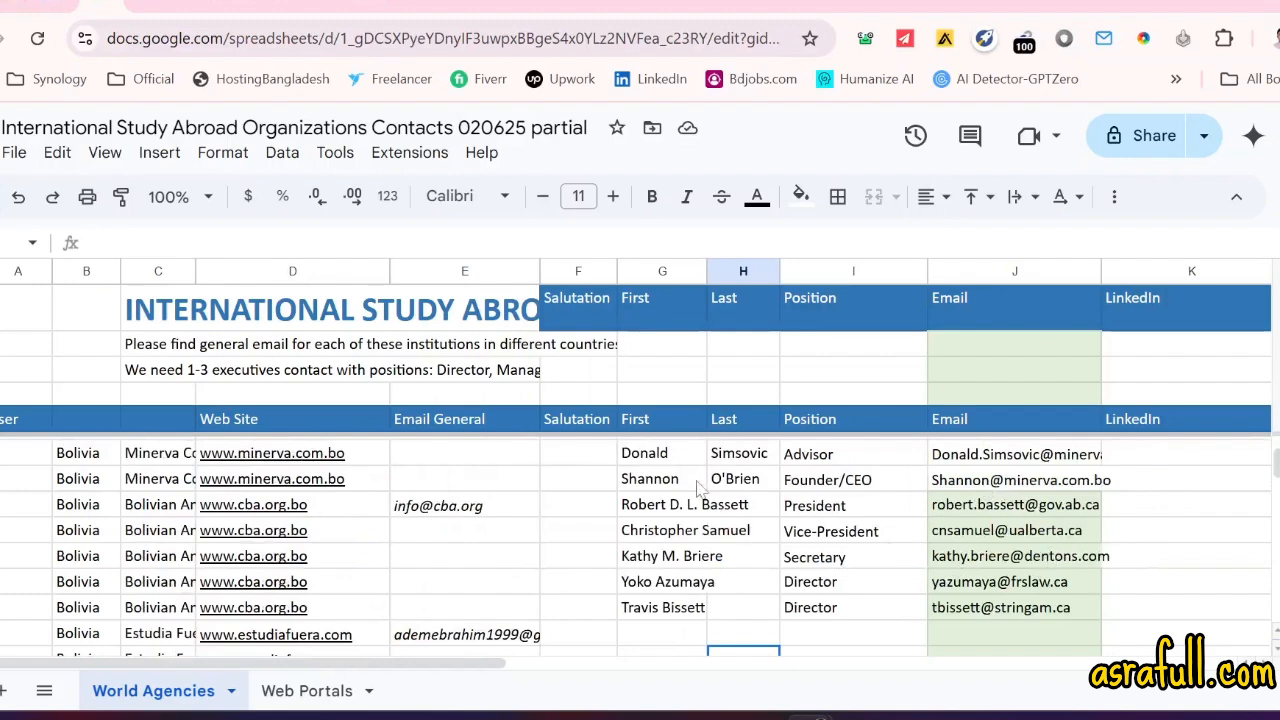
left_click_drag(650, 460, 1120, 457)
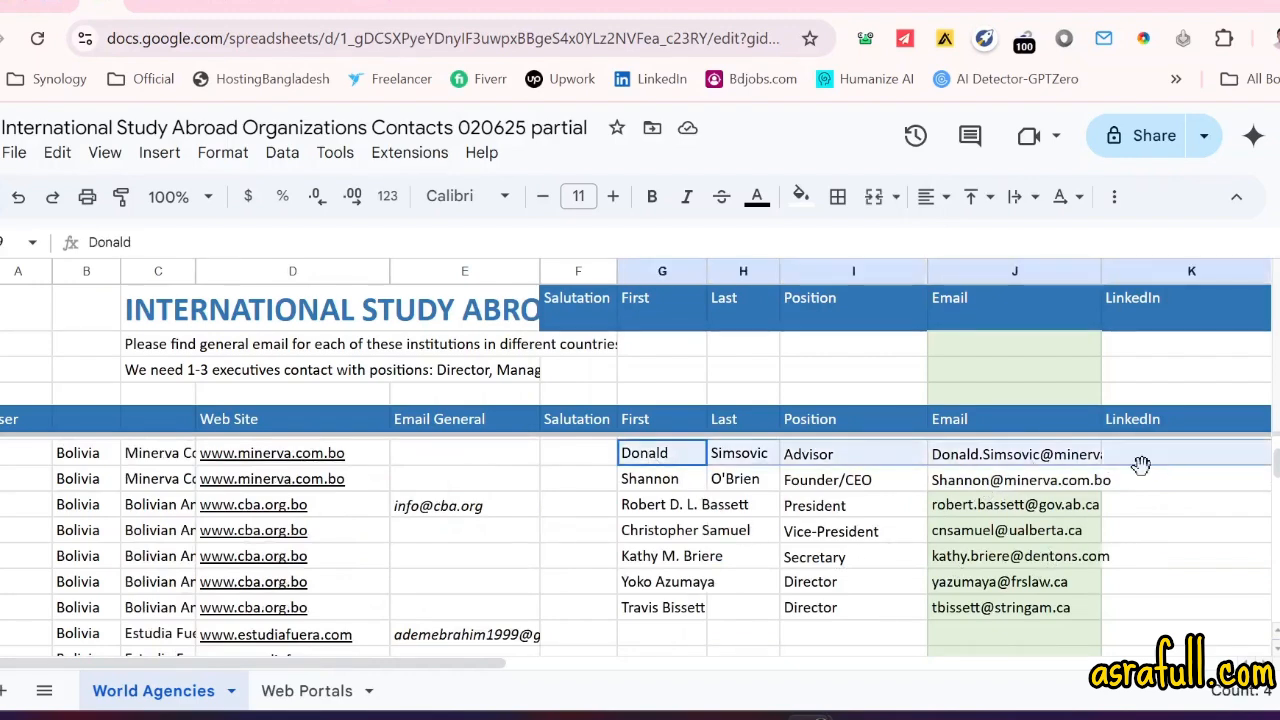
scroll(1037, 524, "up", 3)
scroll(1037, 524, "up", 15)
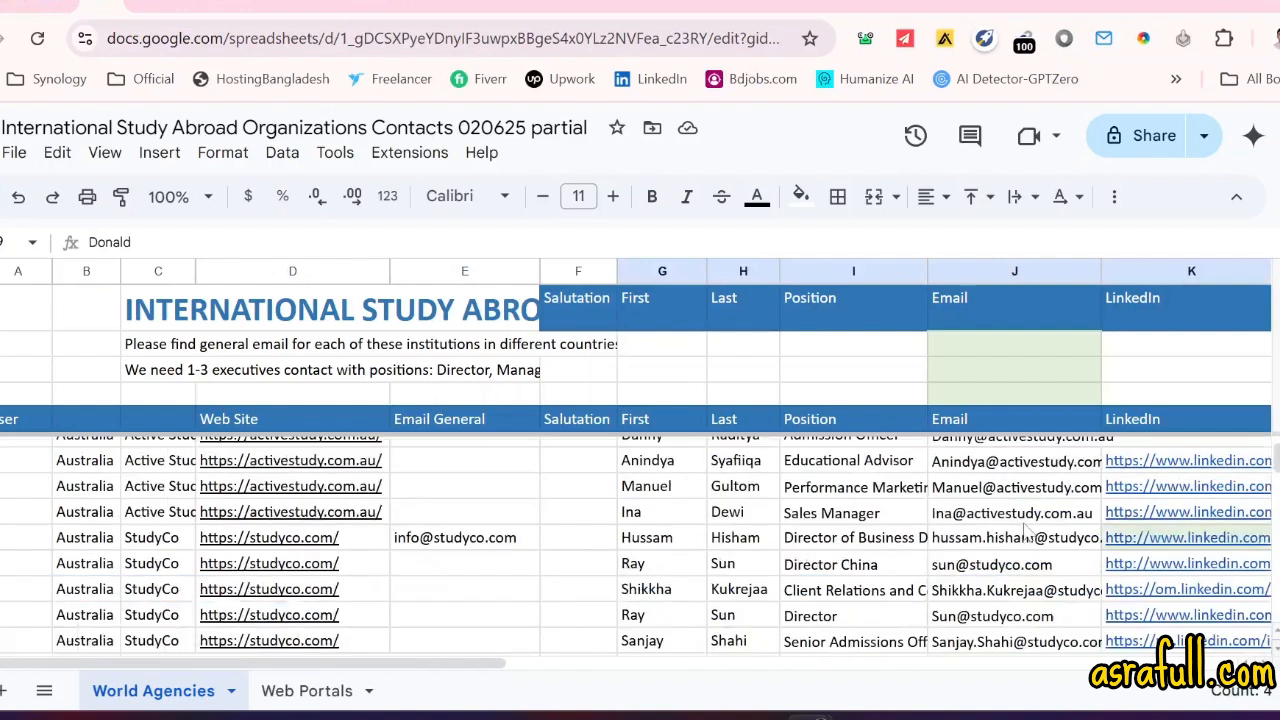
scroll(1022, 537, "up", 3)
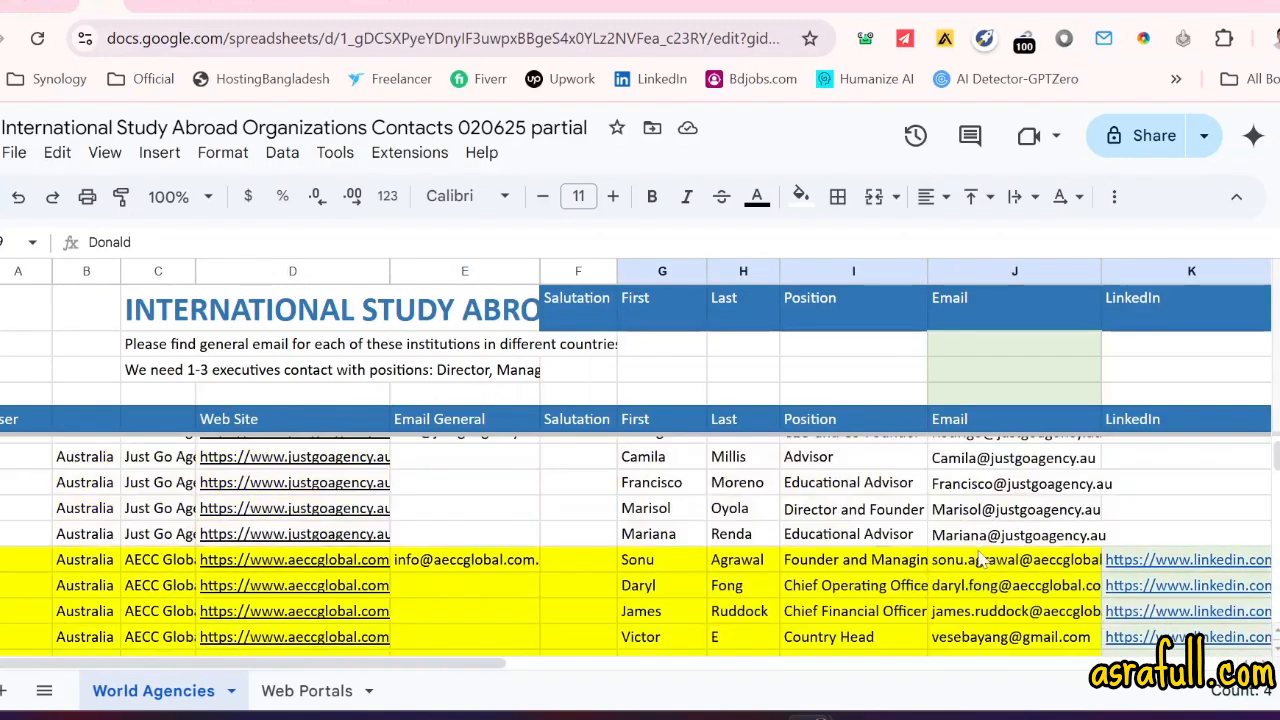
scroll(980, 560, "down", 2)
scroll(980, 560, "up", 2)
- Open apollo.io in a new browser tab, log in to the account and look over its home page
left_click(403, 4)
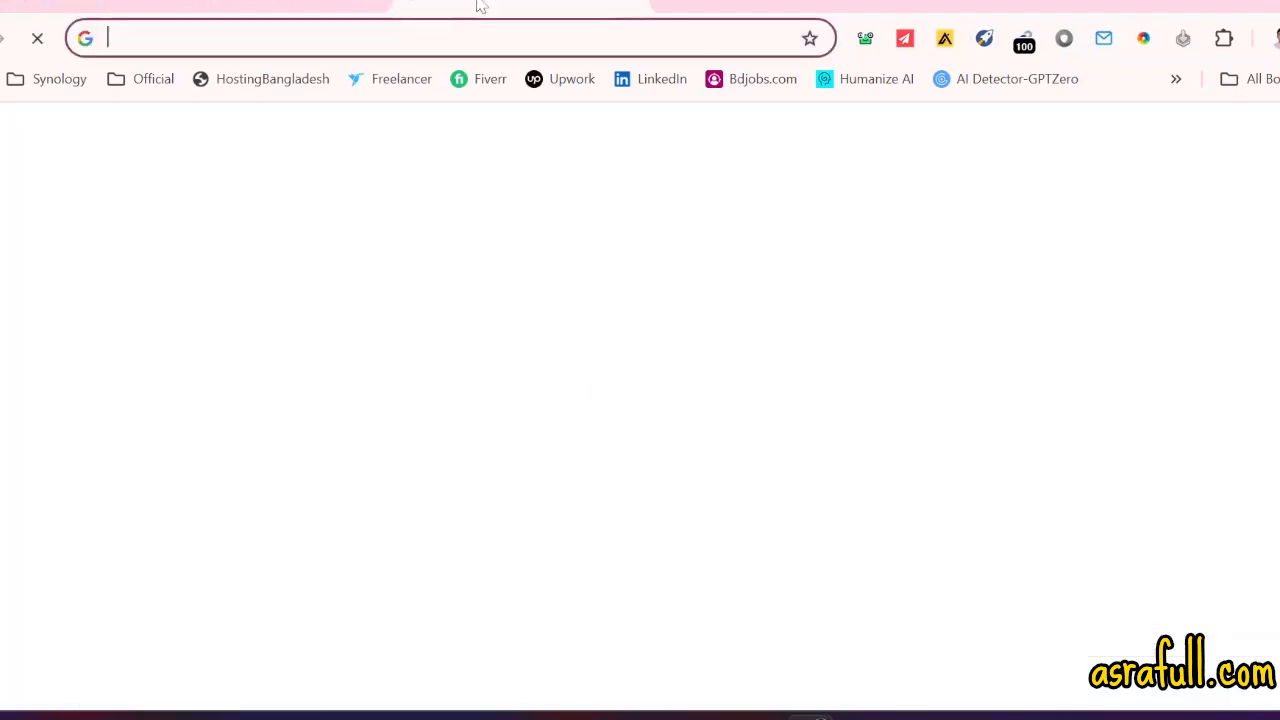
type("apollo")
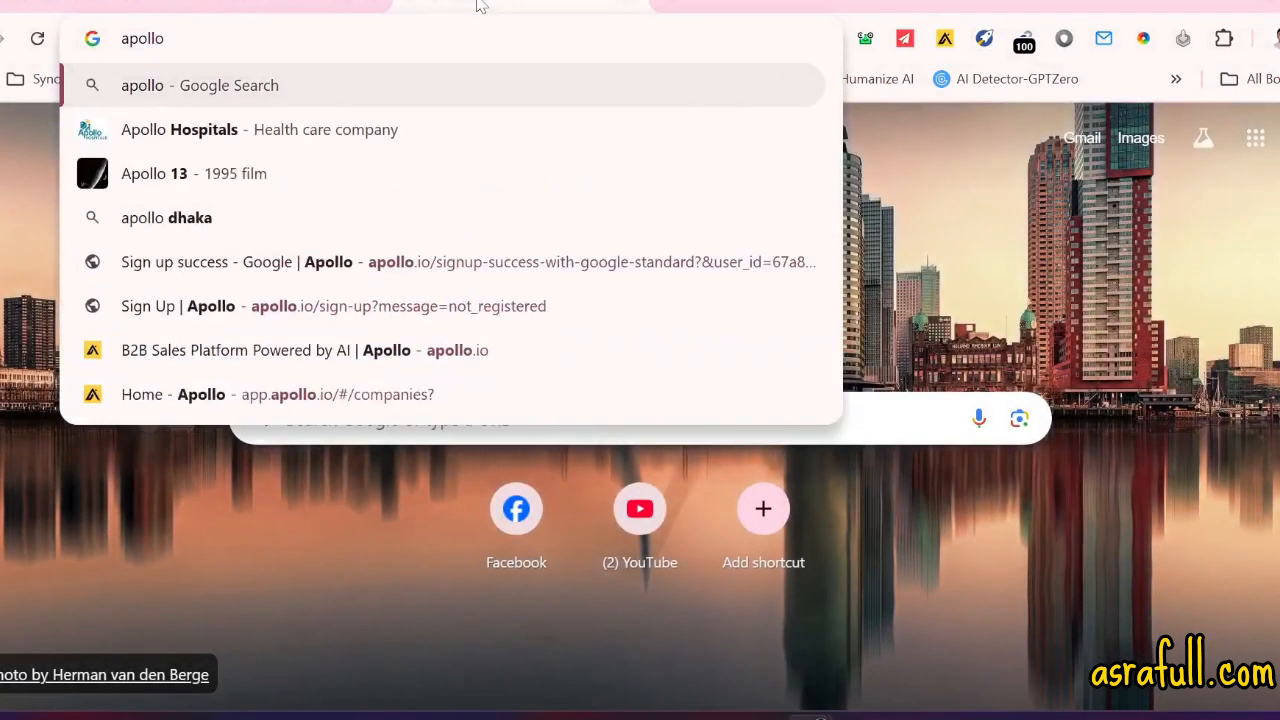
key("Return")
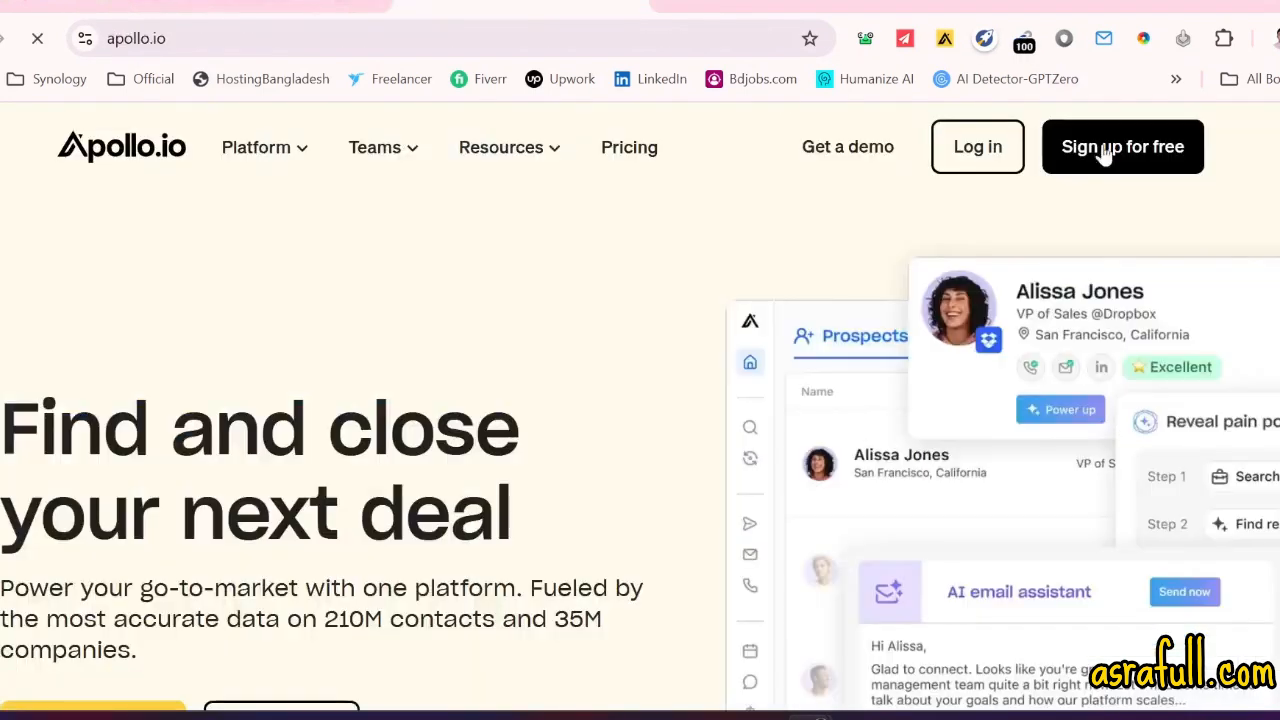
left_click(976, 160)
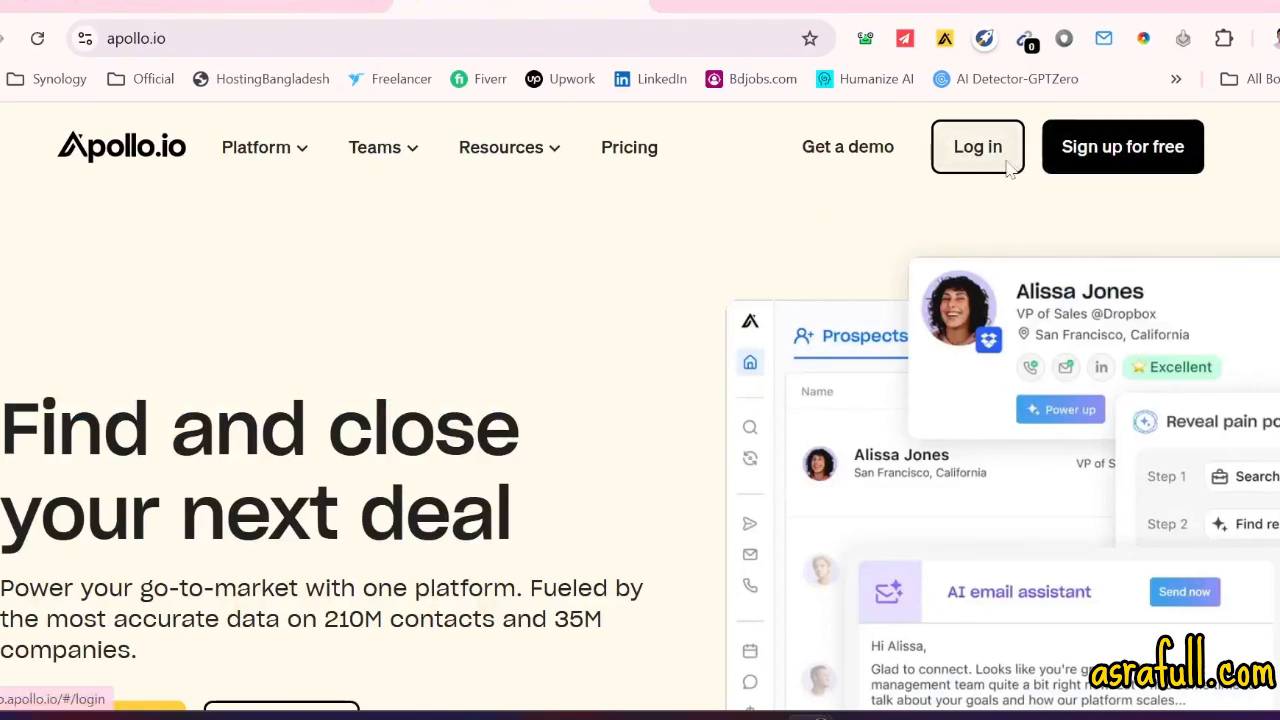
left_click(985, 160)
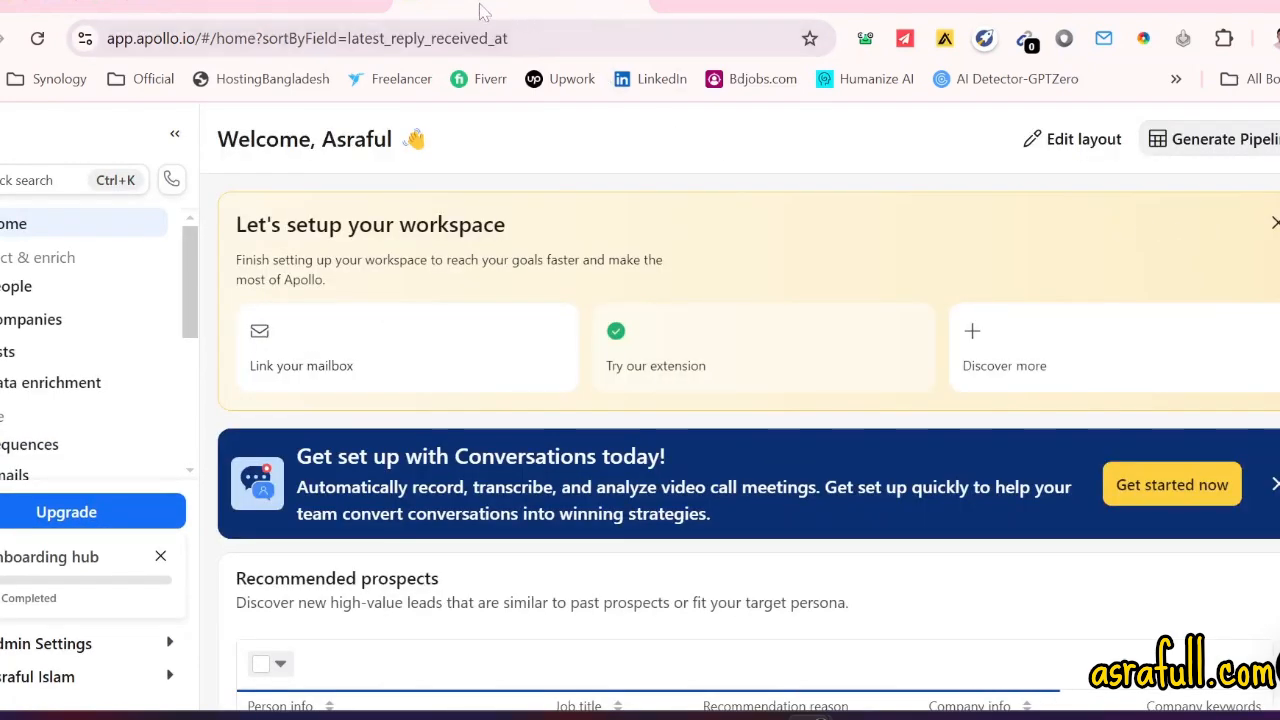
scroll(415, 243, "down", 5)
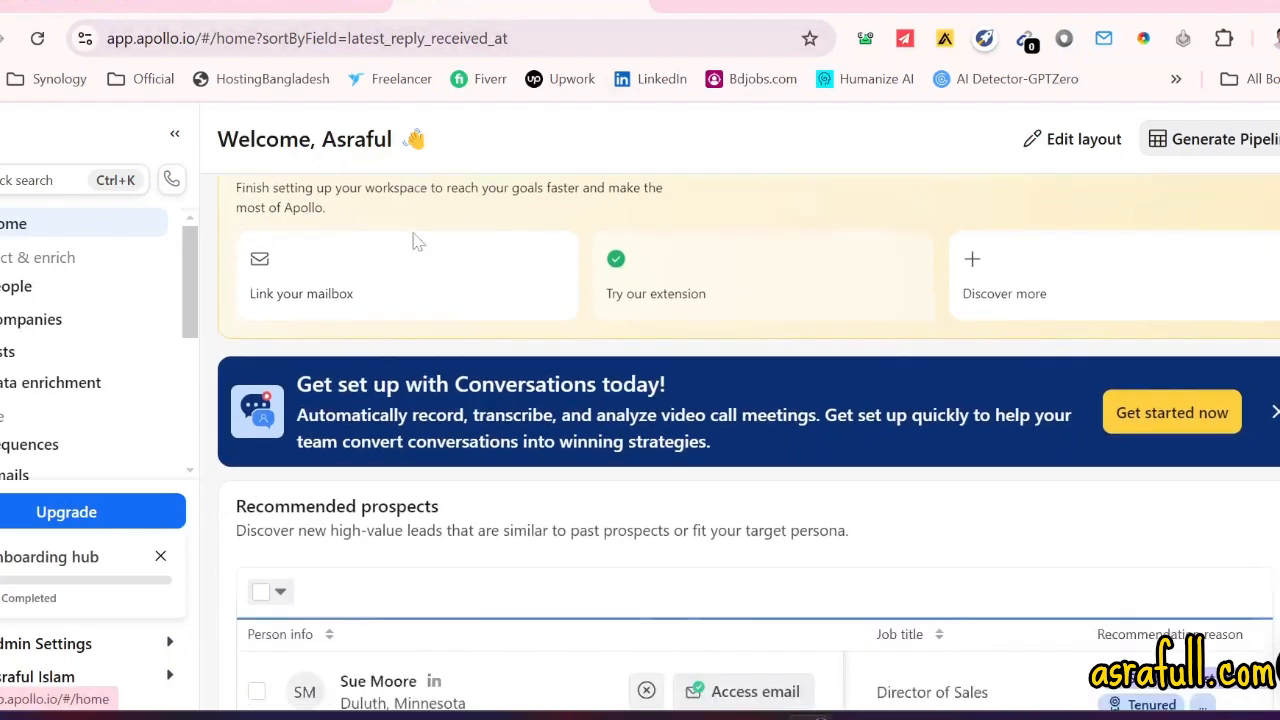
scroll(748, 389, "up", 5)
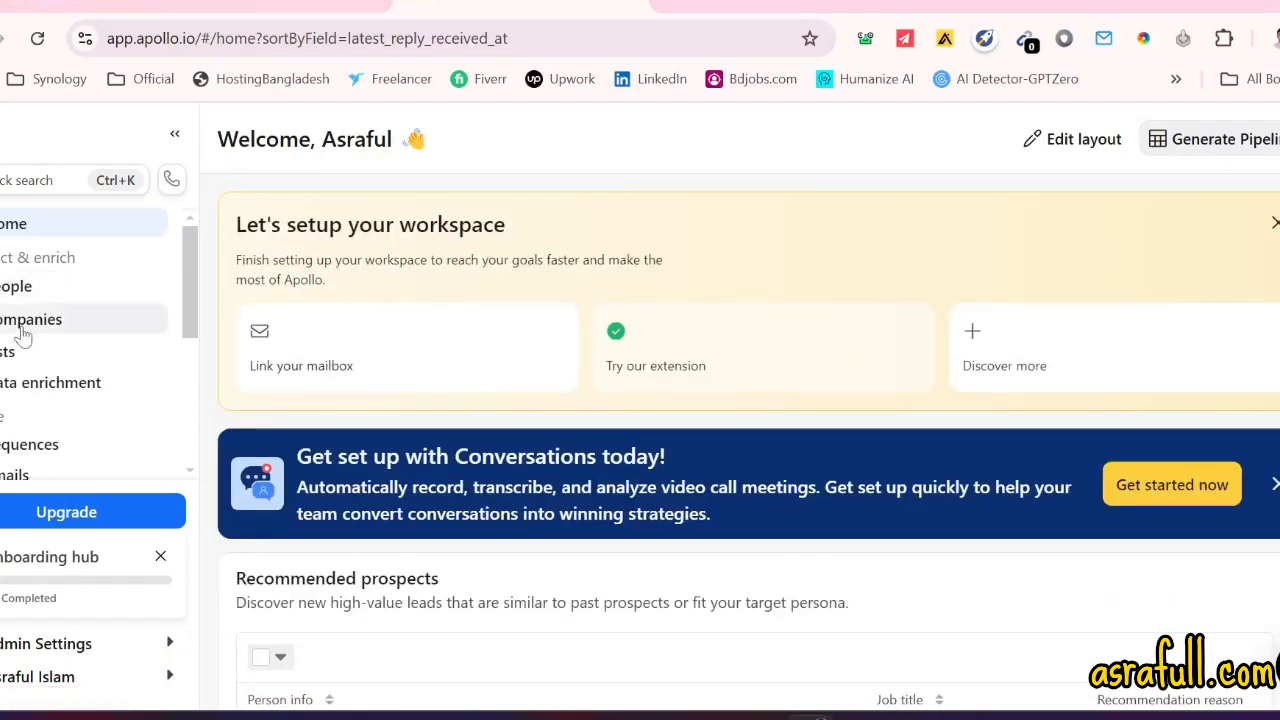
left_click(115, 5)
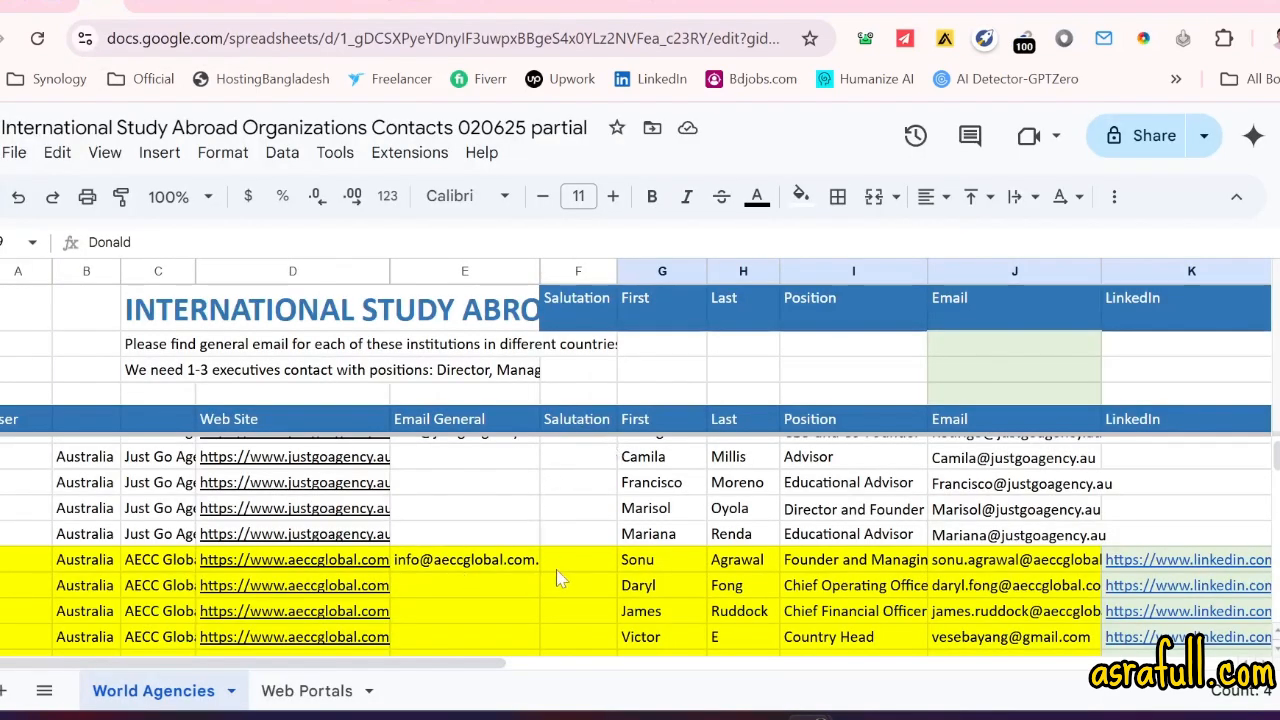
scroll(560, 578, "down", 2)
scroll(566, 581, "up", 2)
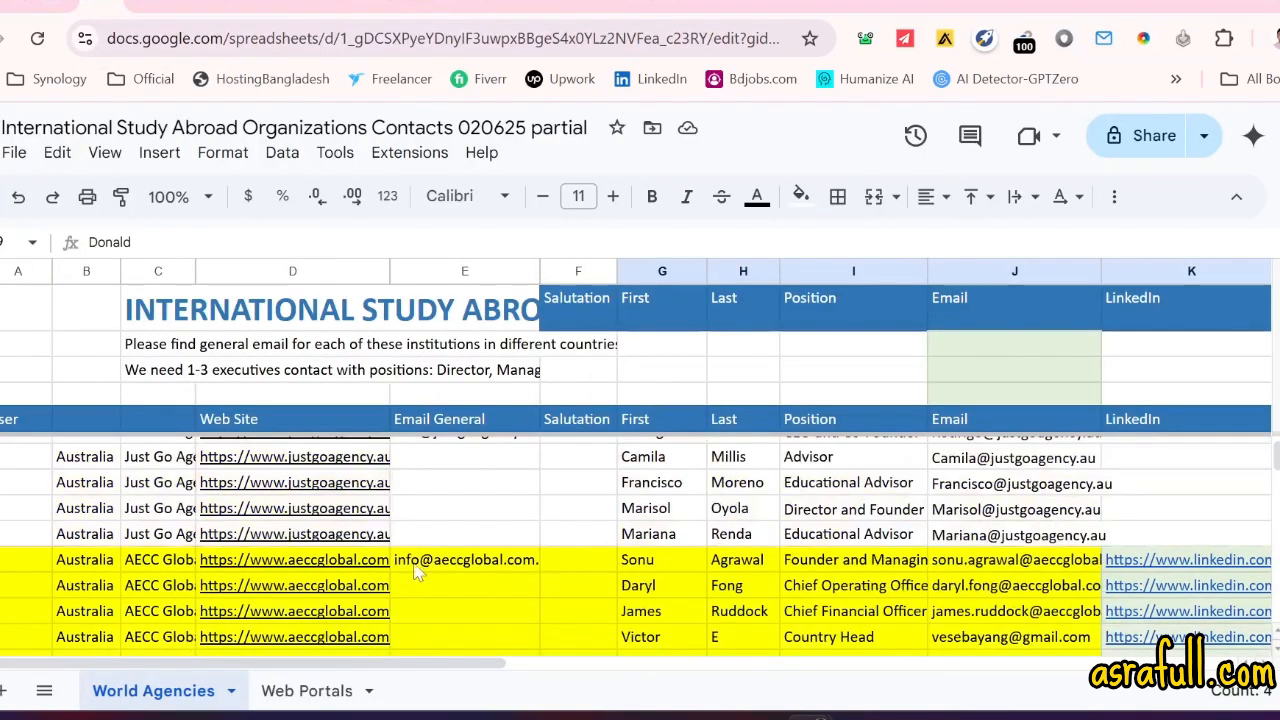
double_click(330, 565)
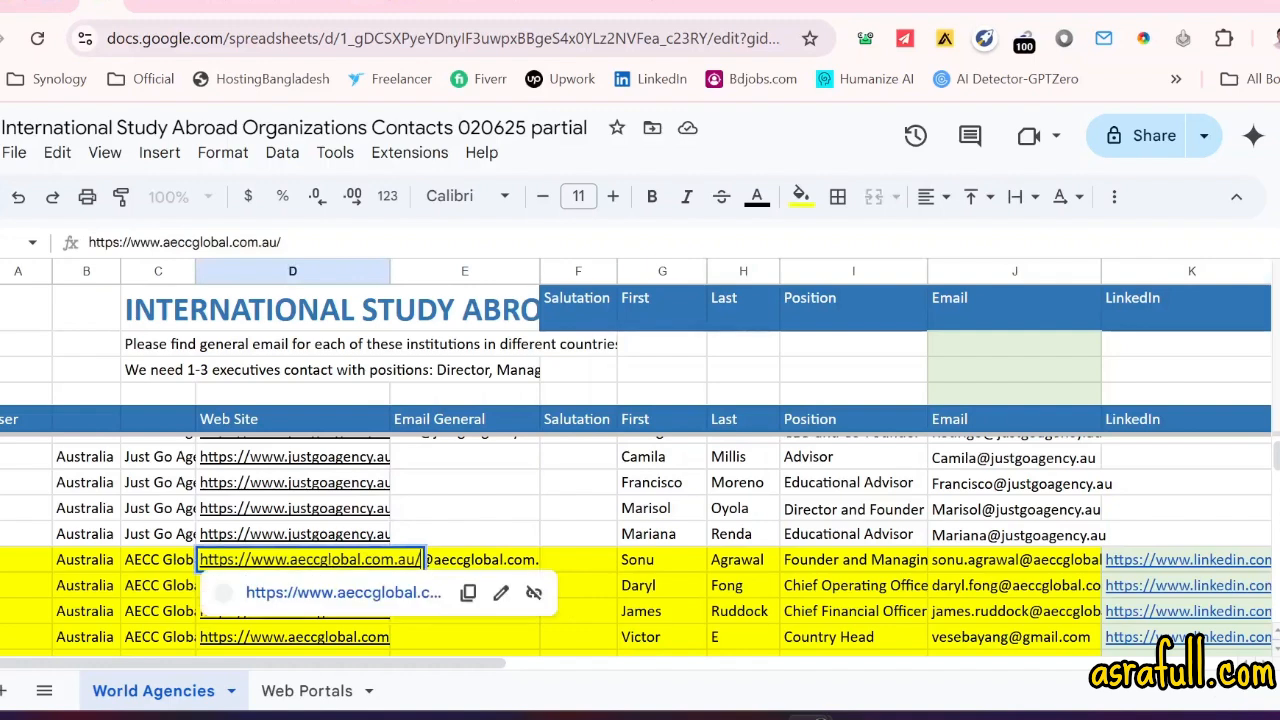
left_click_drag(250, 560, 422, 560)
key("ctrl+c")
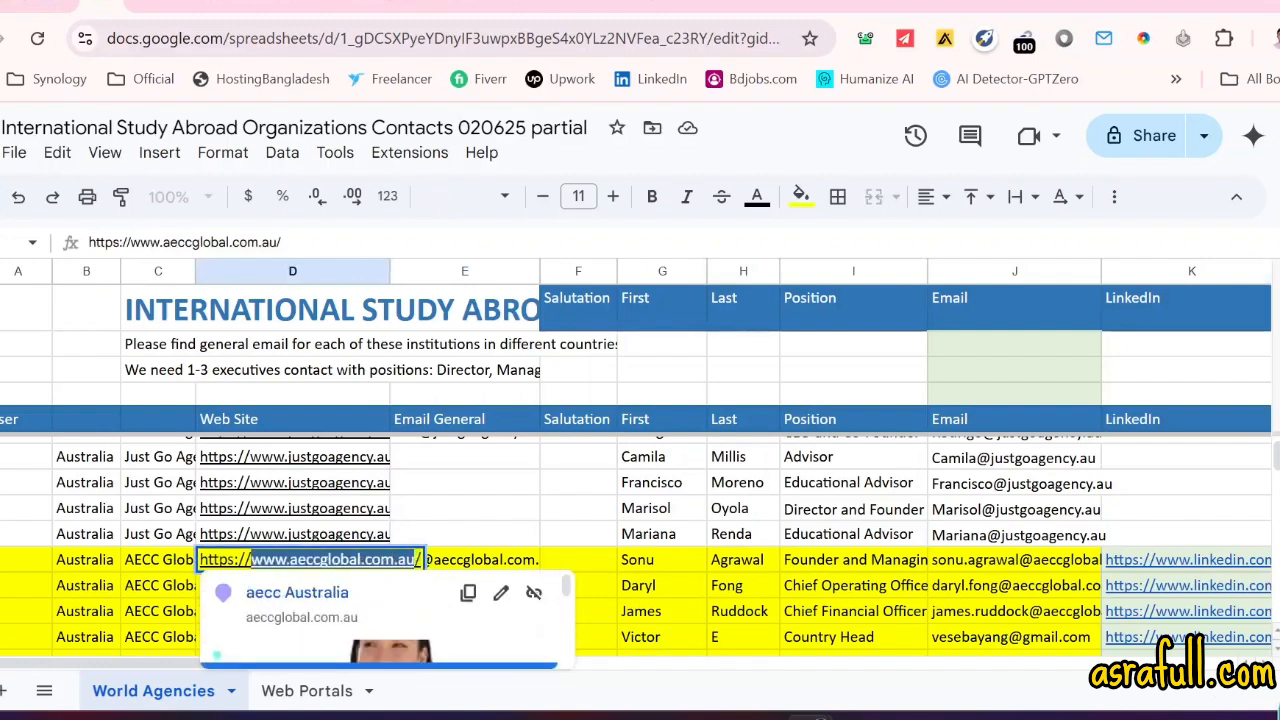
left_click(501, 566)
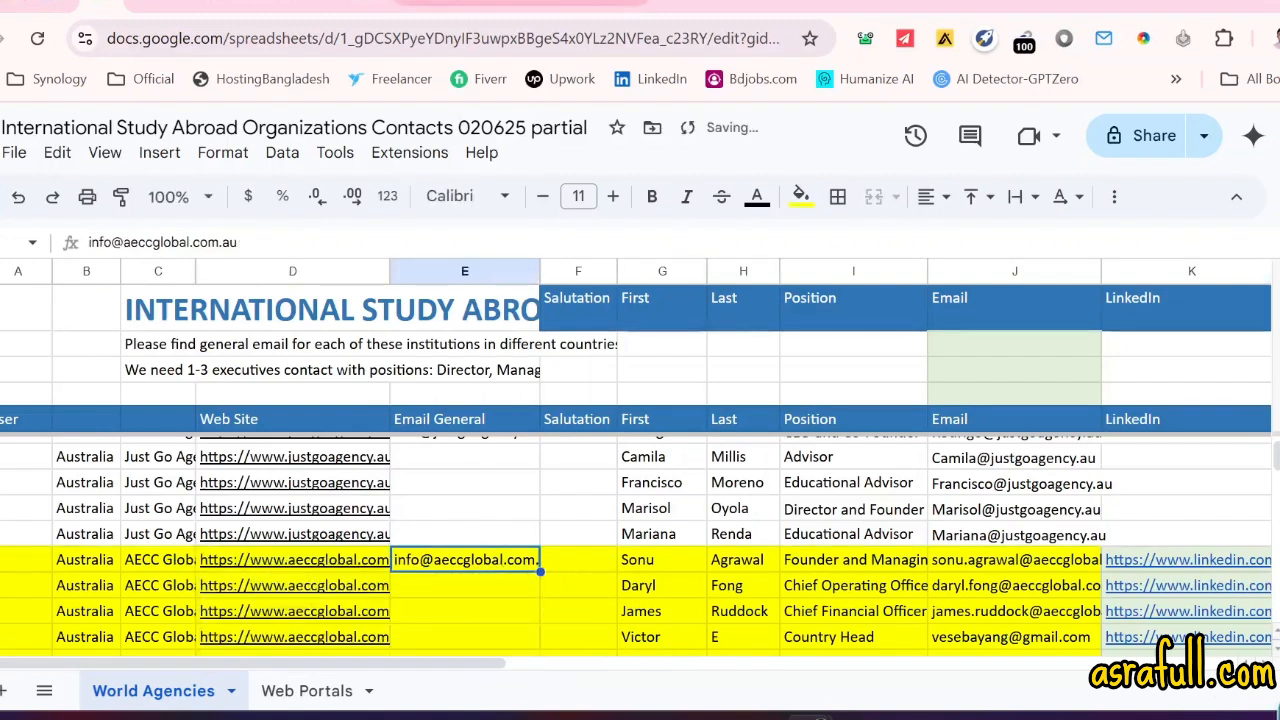
left_click(474, 3)
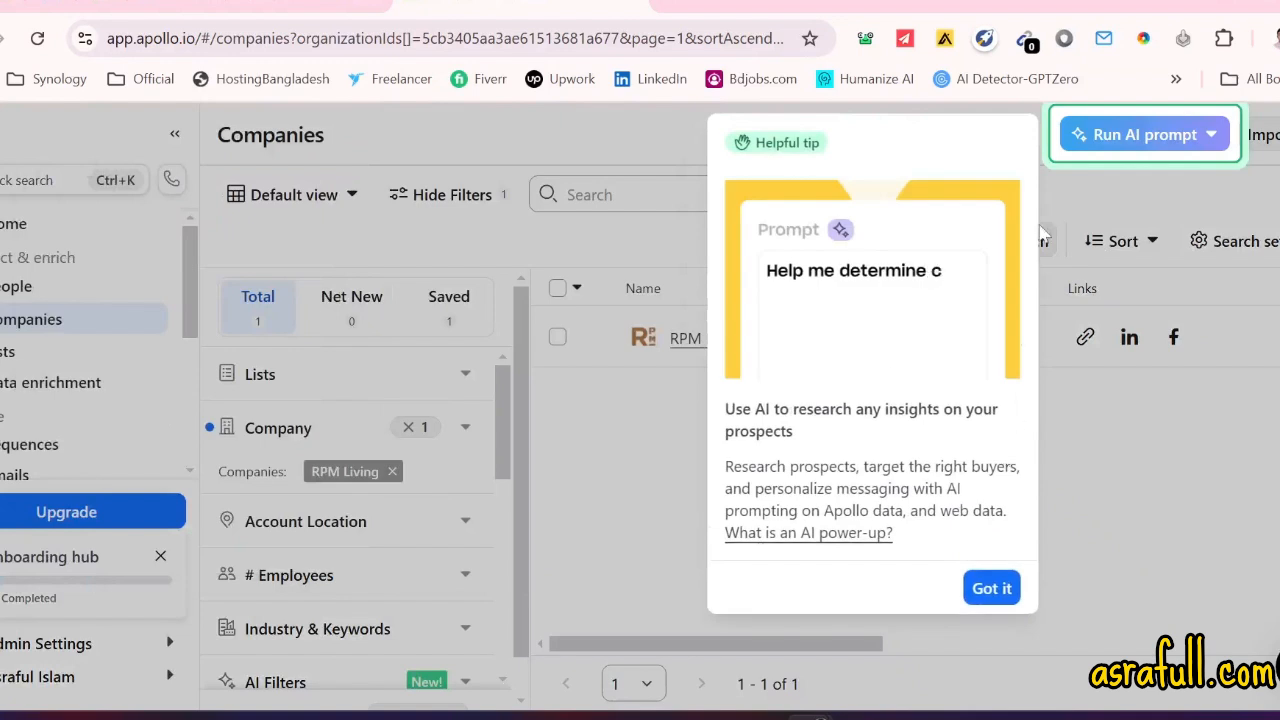
left_click(1003, 590)
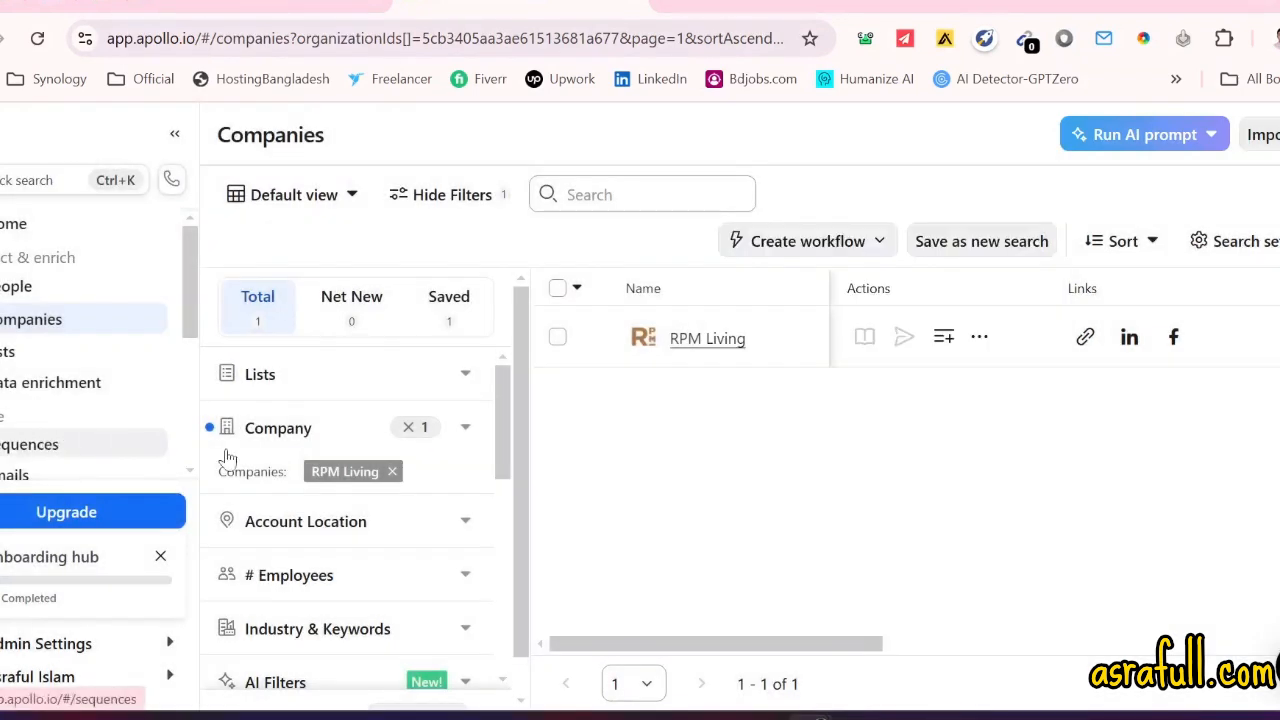
left_click(408, 430)
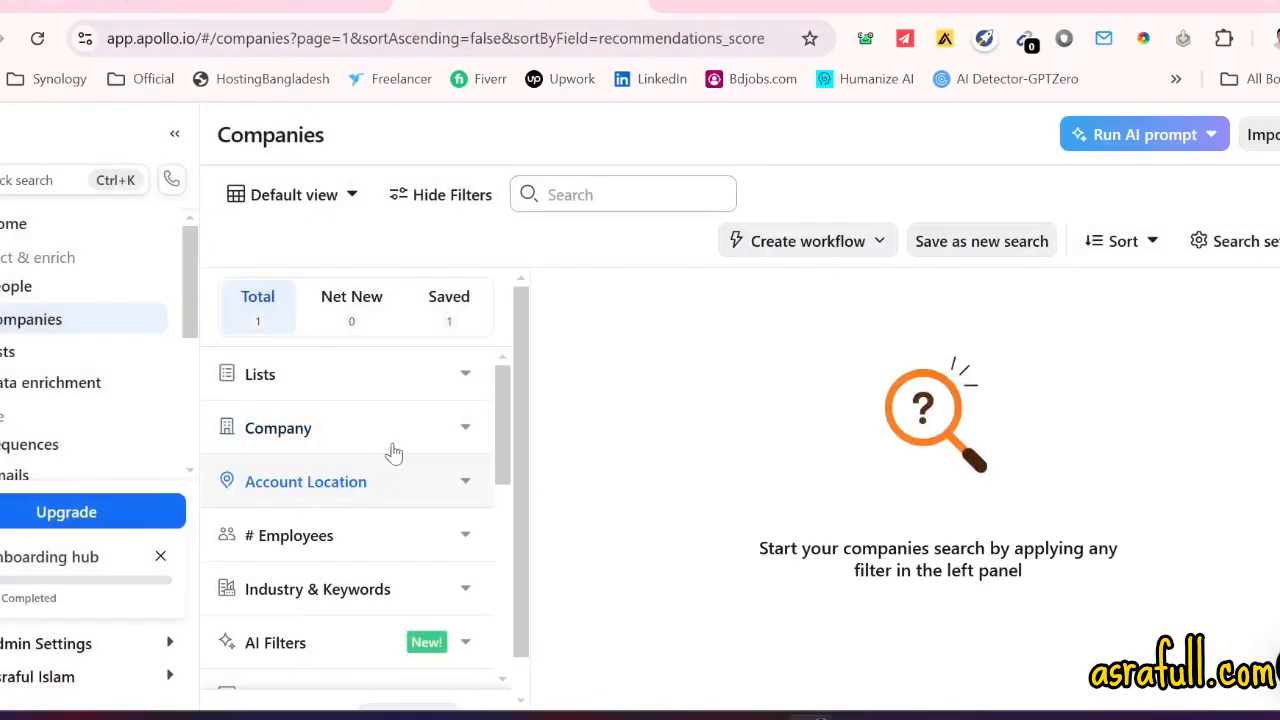
left_click(331, 443)
left_click(343, 526)
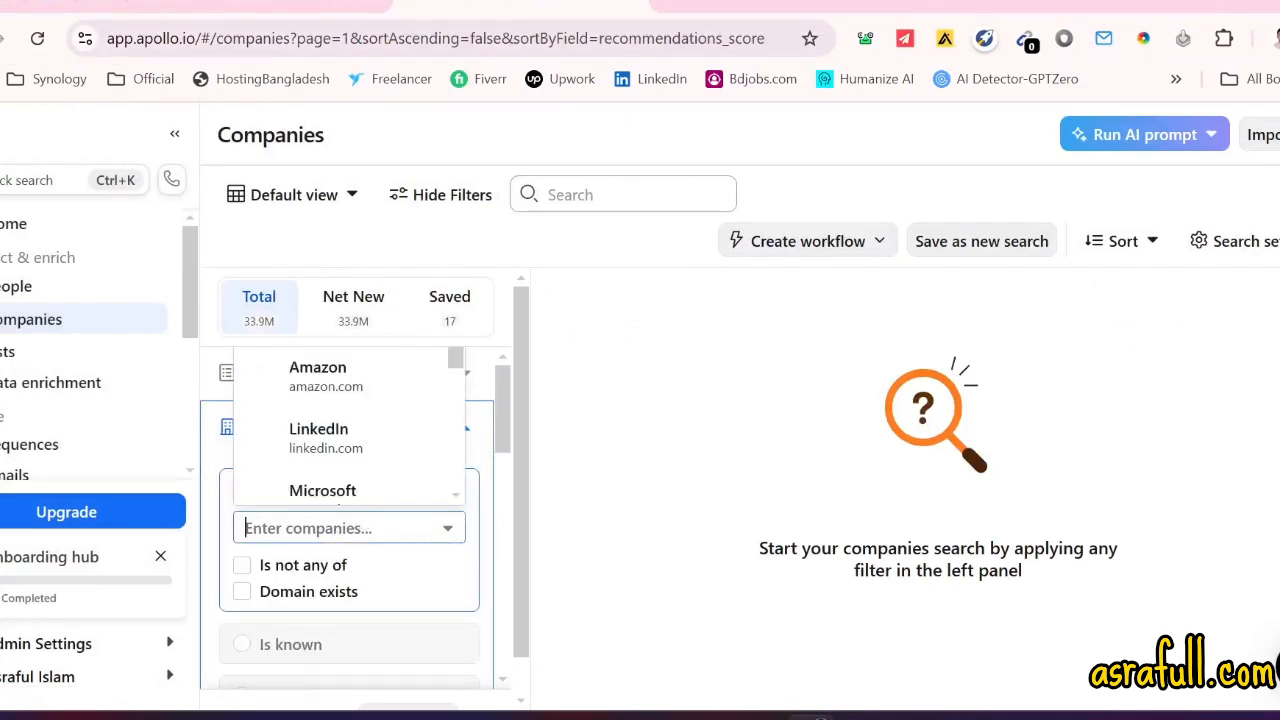
key("ctrl+v")
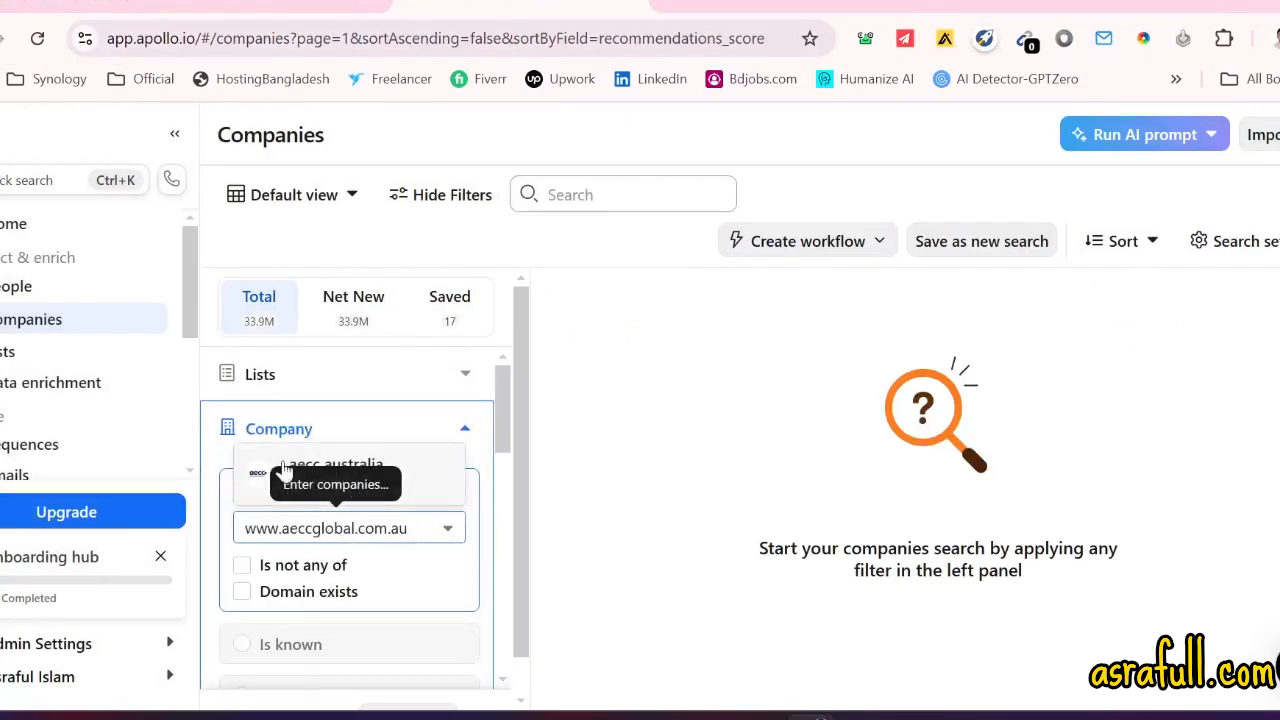
left_click(270, 473)
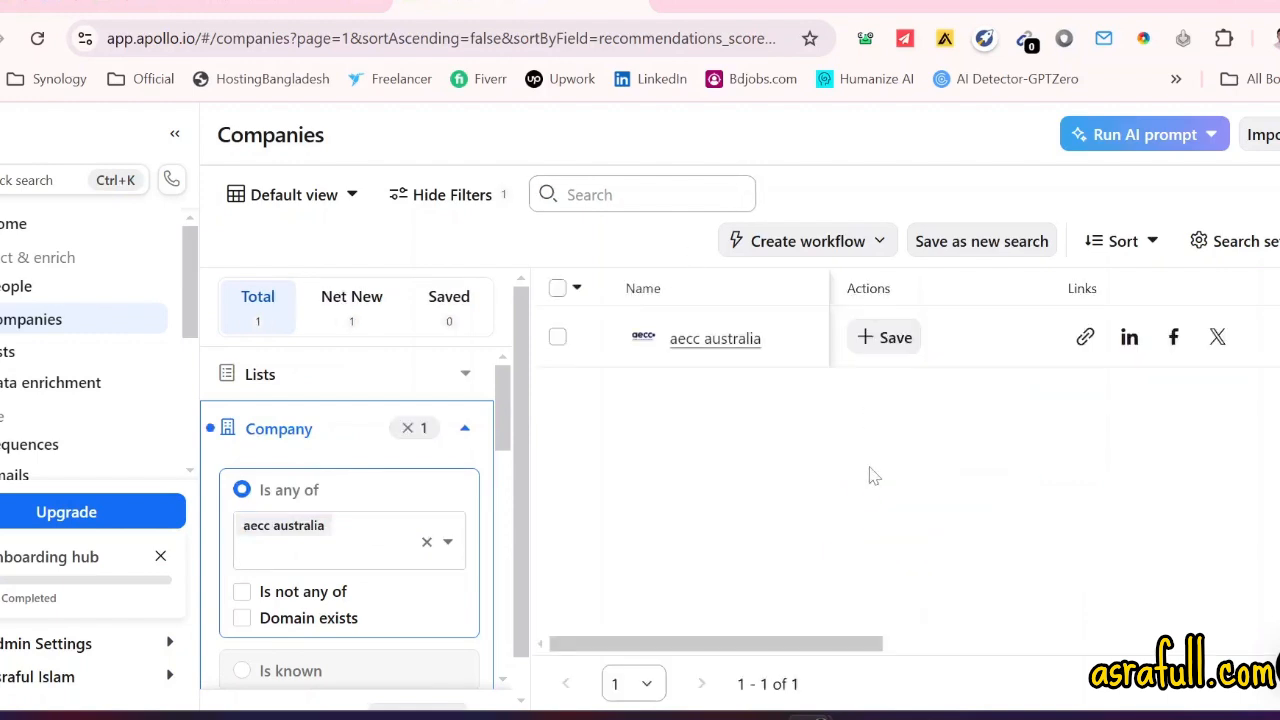
- Open the aecc australia company profile, show its employees and skip the persona setup
left_click(706, 340)
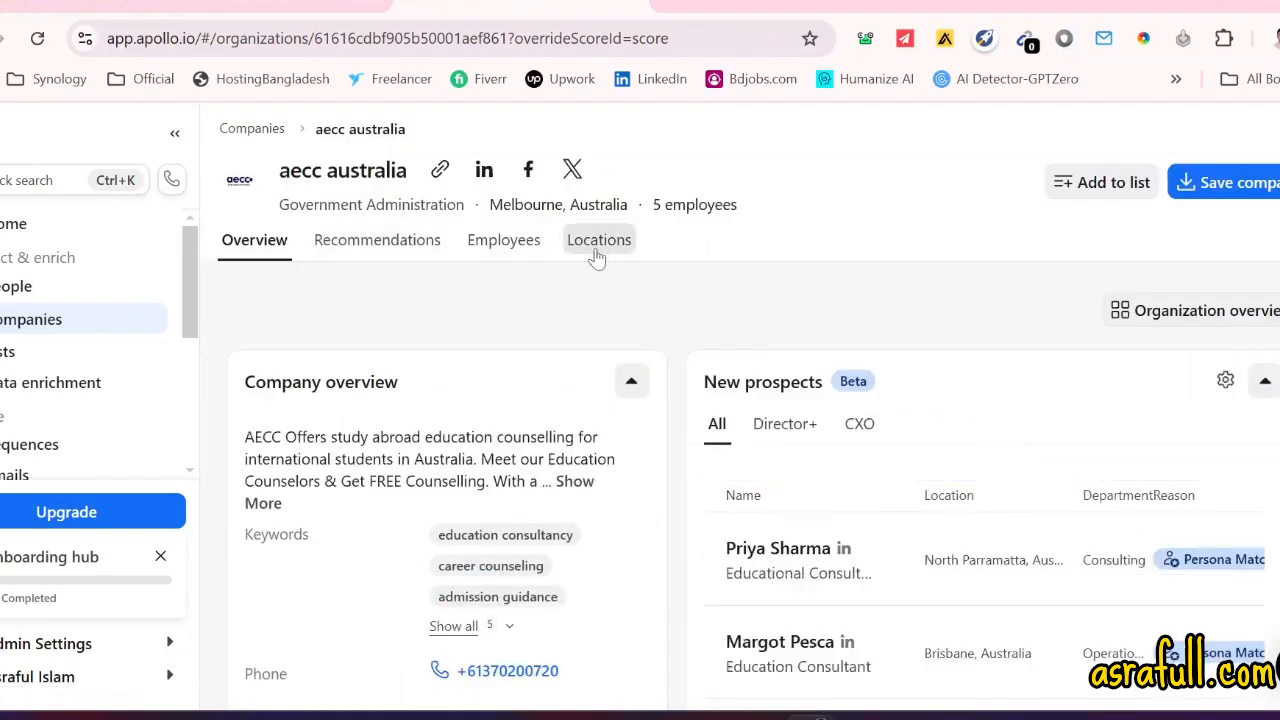
left_click(504, 240)
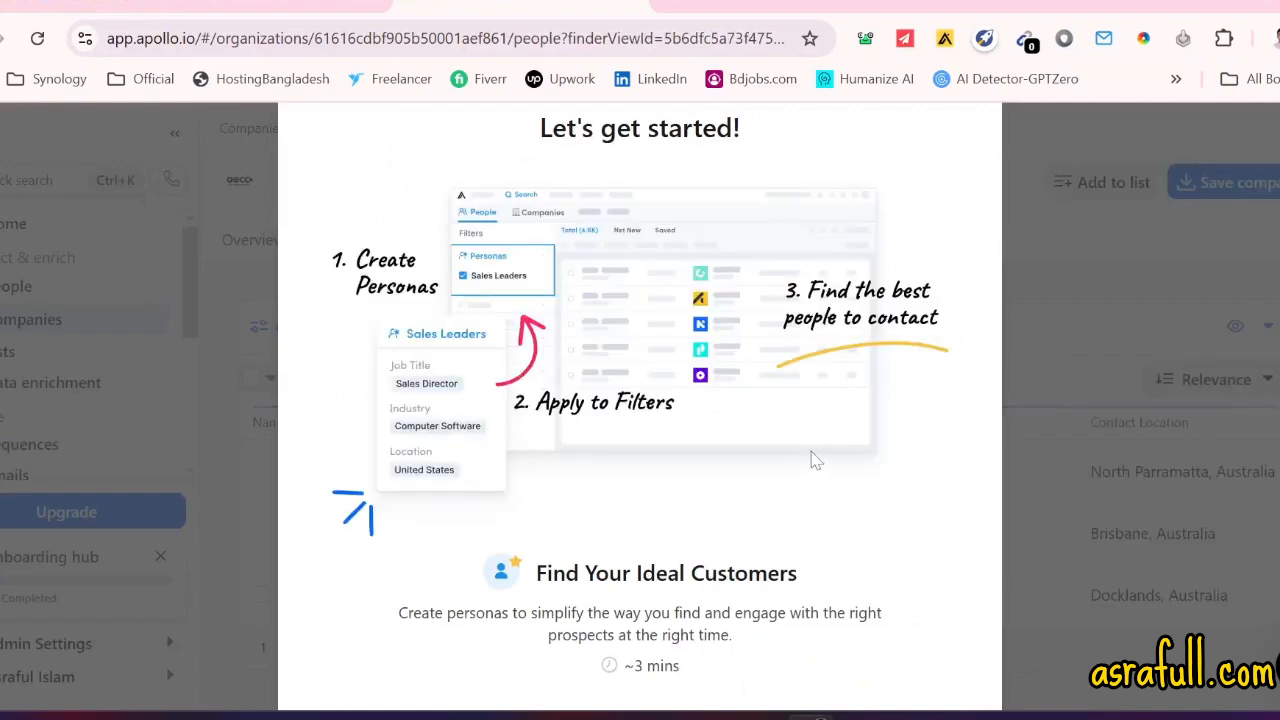
key("ctrl+minus")
key("ctrl+minus")
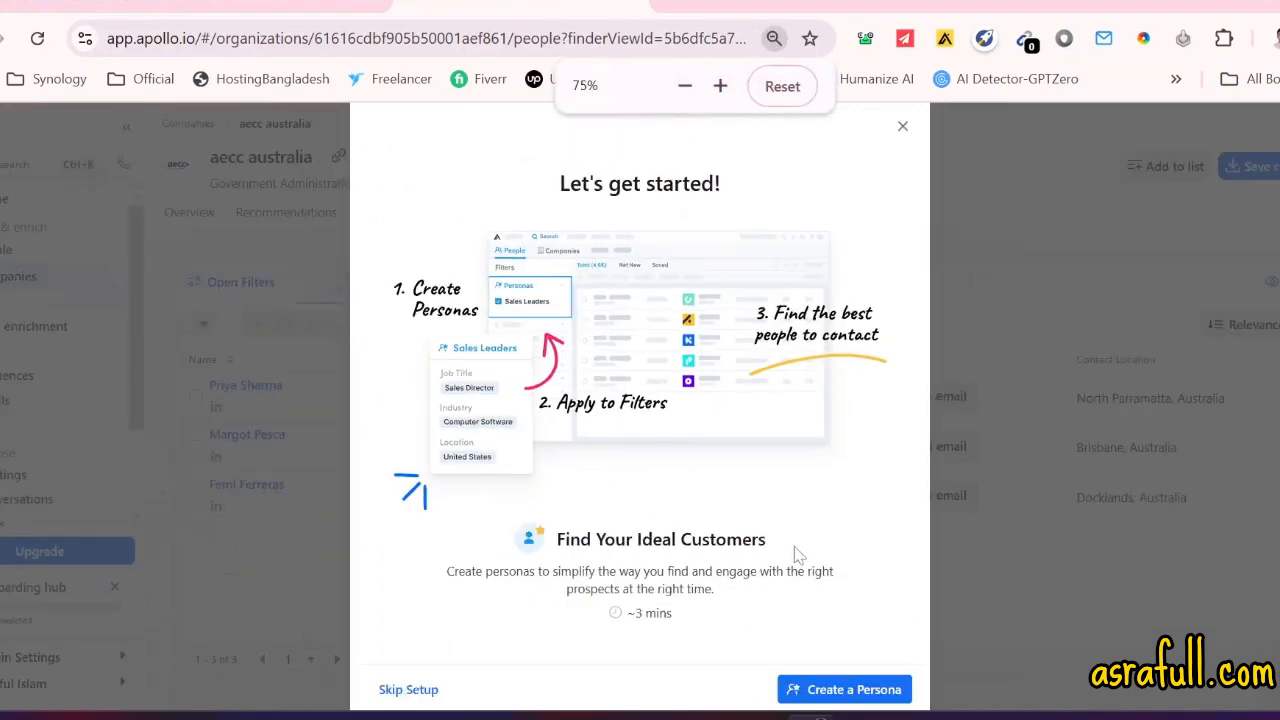
key("ctrl+minus")
left_click(420, 672)
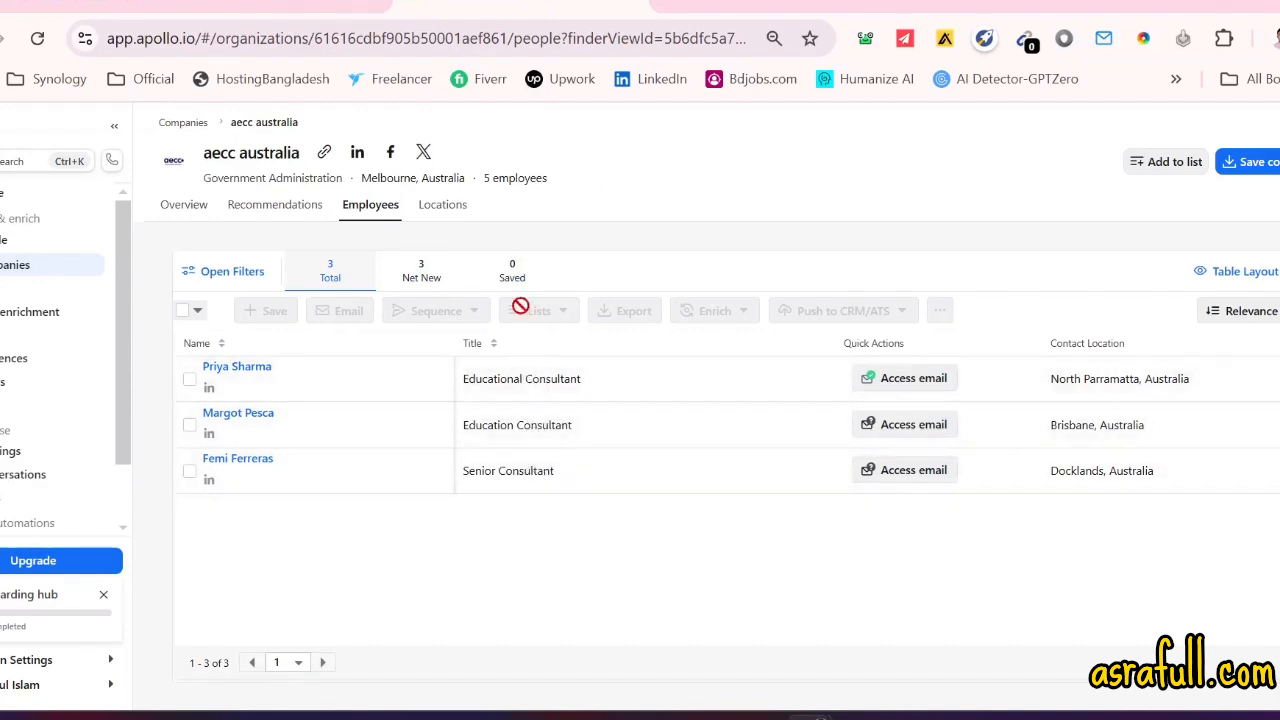
- Switch back to the World Agencies sheet and check the names, positions and website recorded for the highlighted AECC Global contacts
left_click(108, 6)
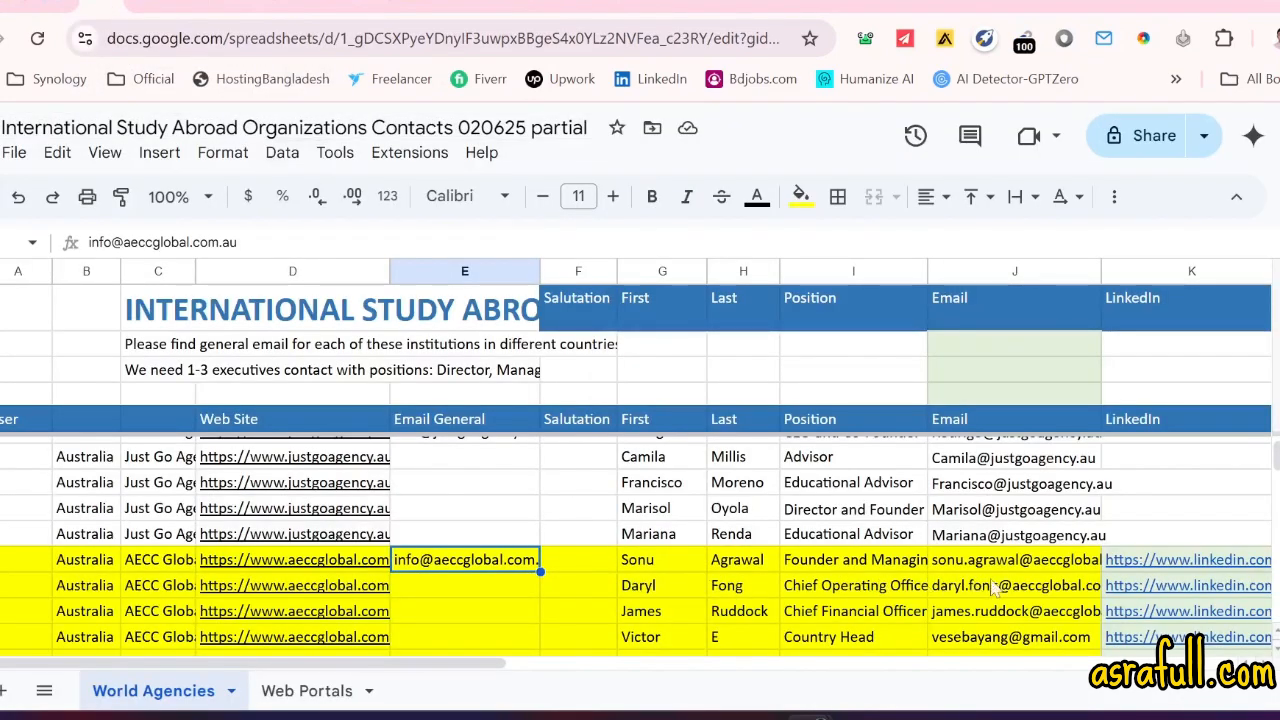
scroll(1000, 590, "down", 2)
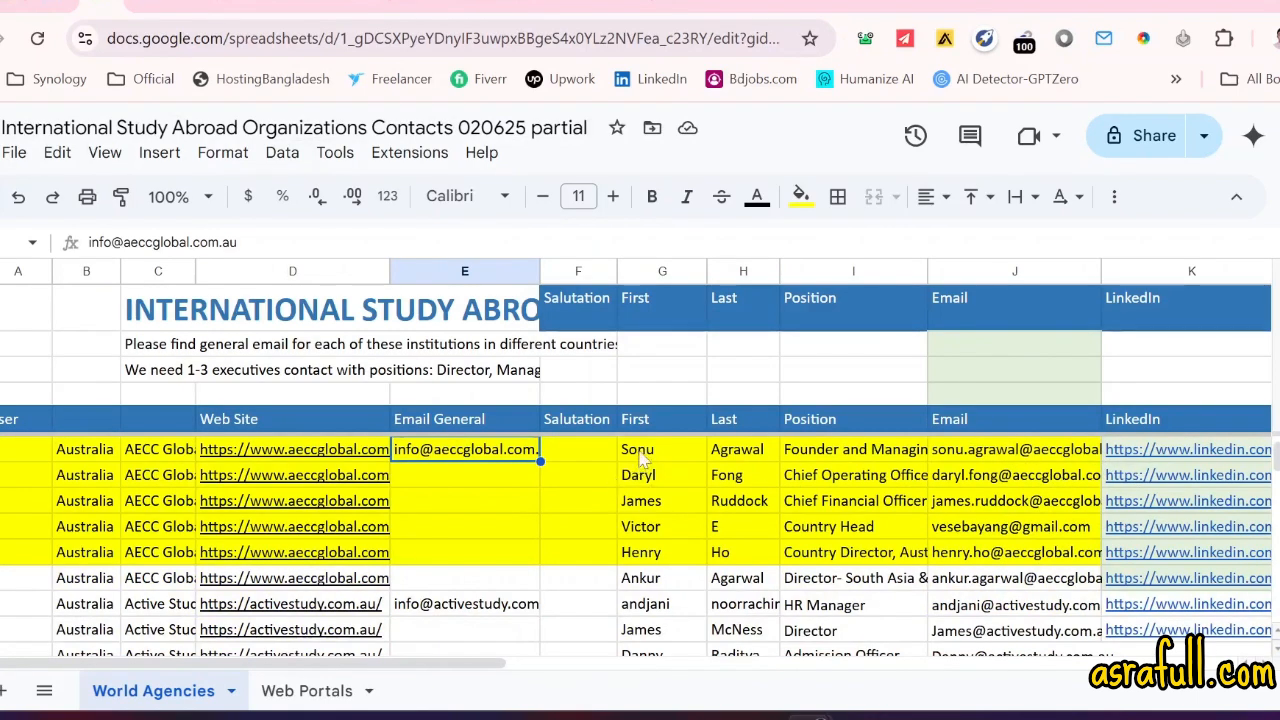
left_click_drag(643, 458, 843, 566)
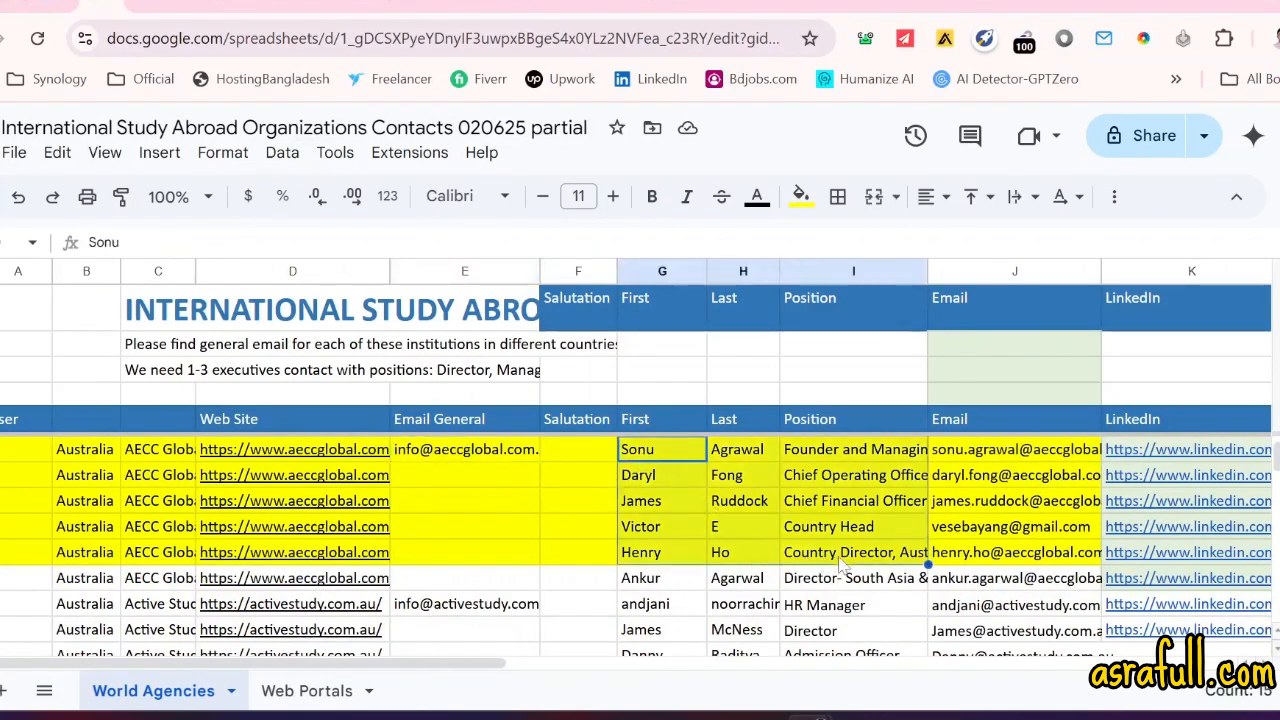
left_click(641, 557)
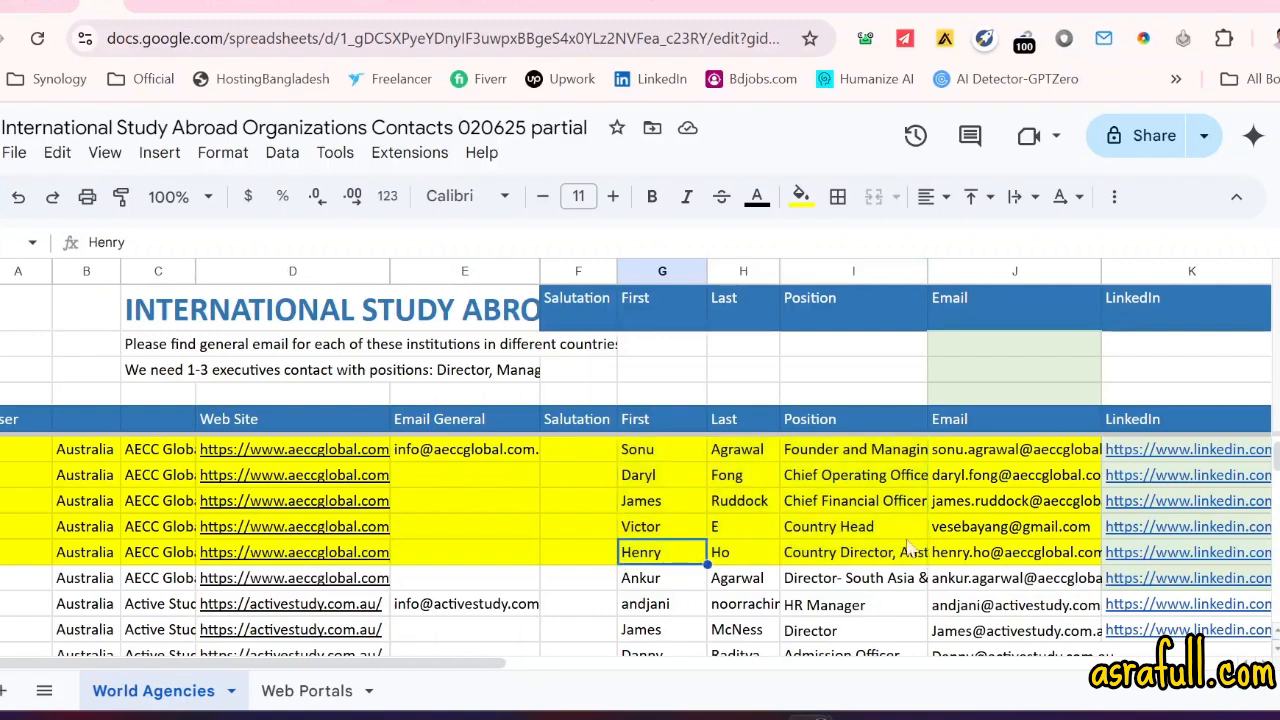
left_click(838, 530)
left_click(743, 530)
left_click(682, 532)
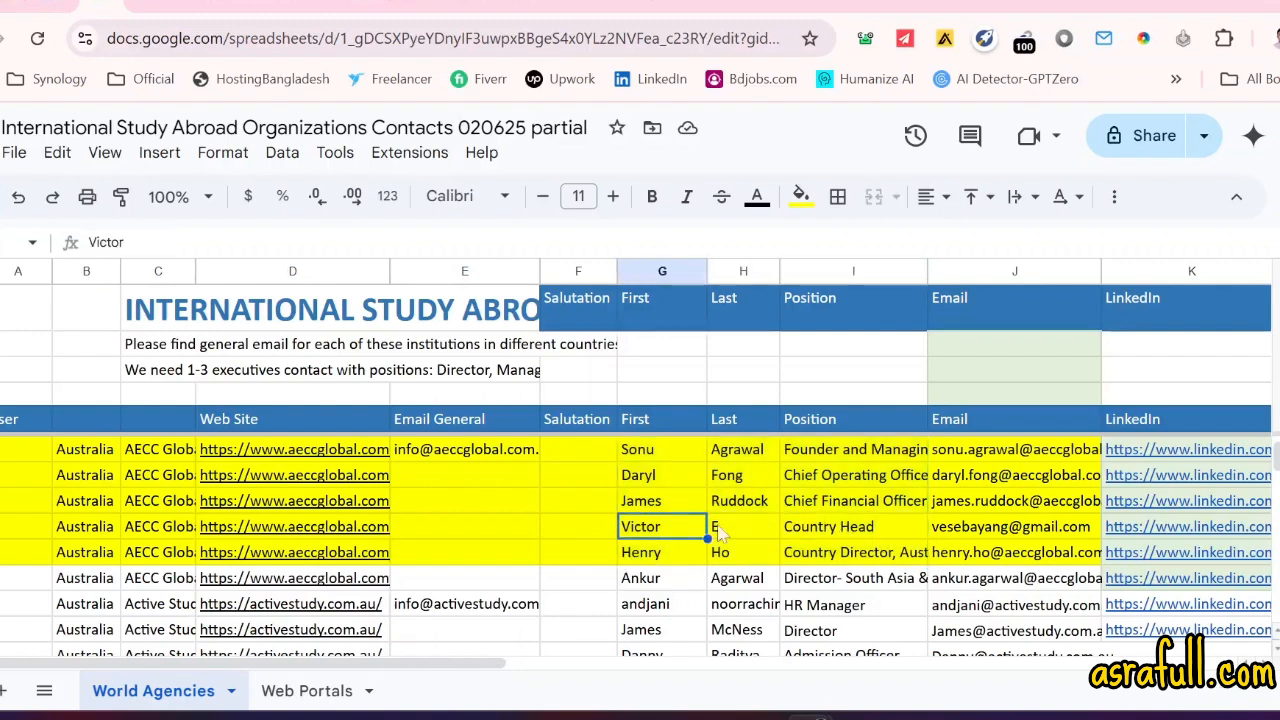
left_click(818, 533)
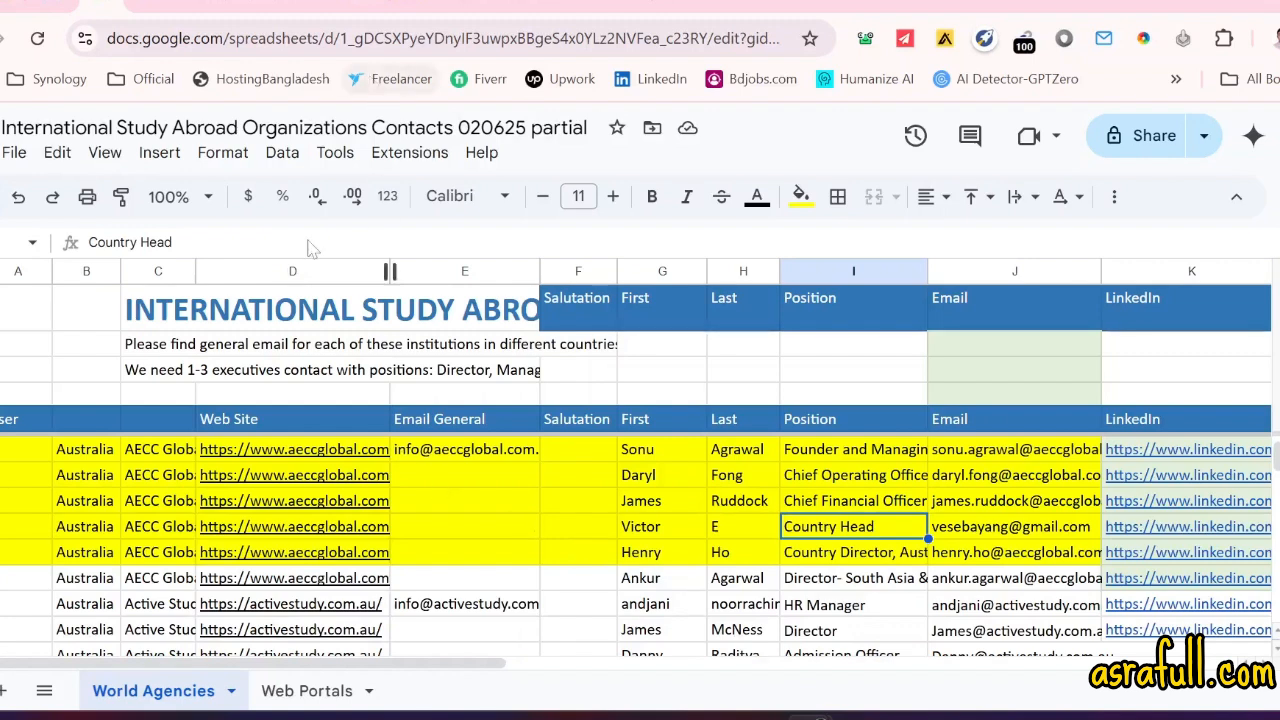
left_click(284, 458)
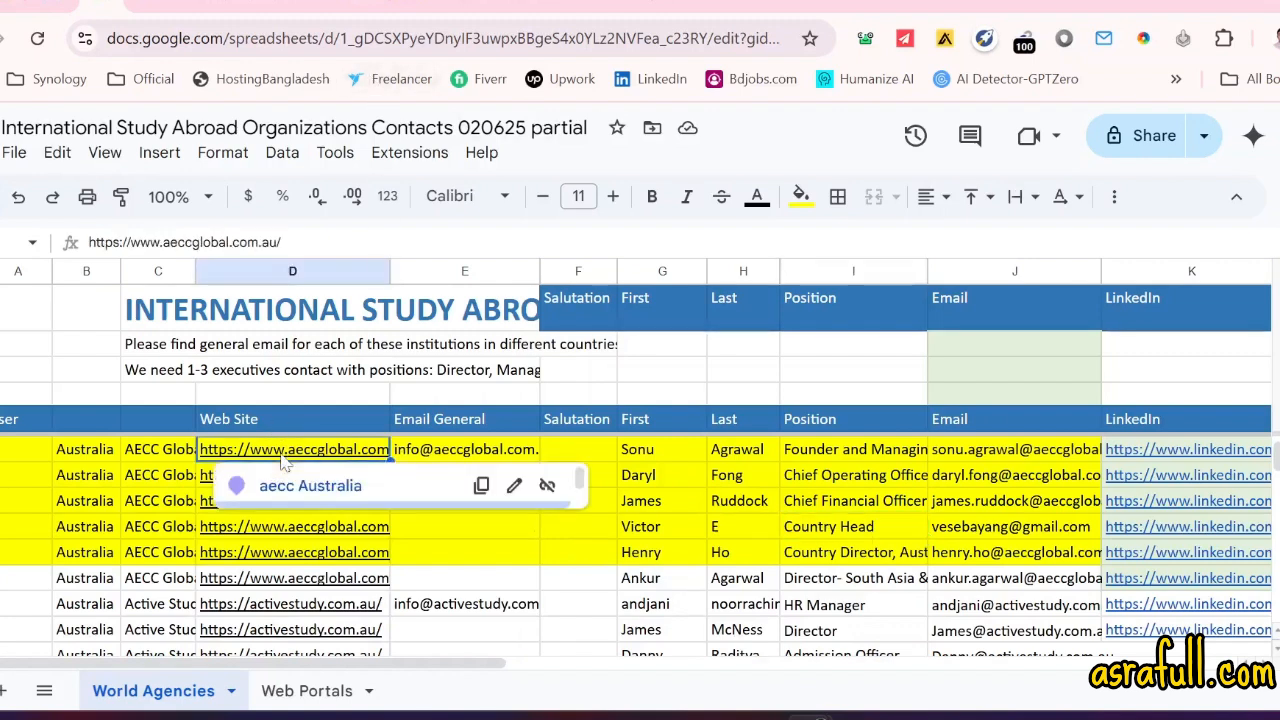
- Open the aecc Australia website from the first AECC Global row and list the company's employees in the Apollo extension
left_click(322, 500)
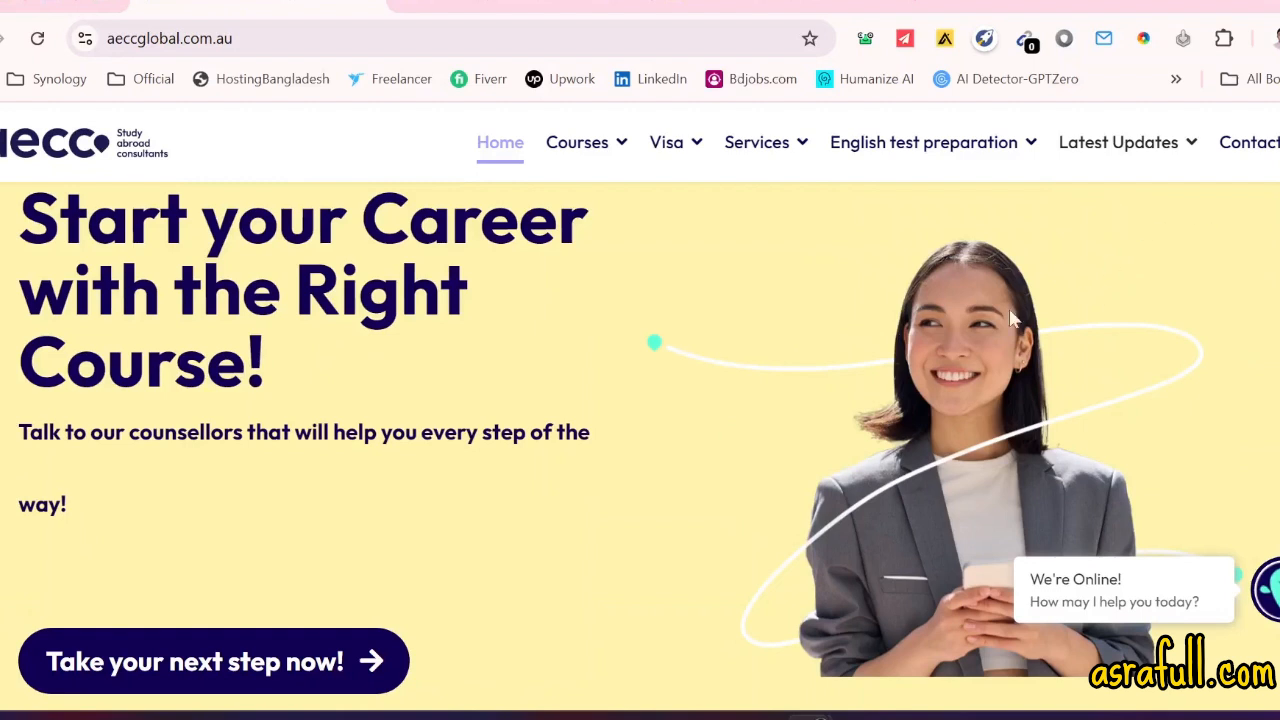
left_click(1270, 190)
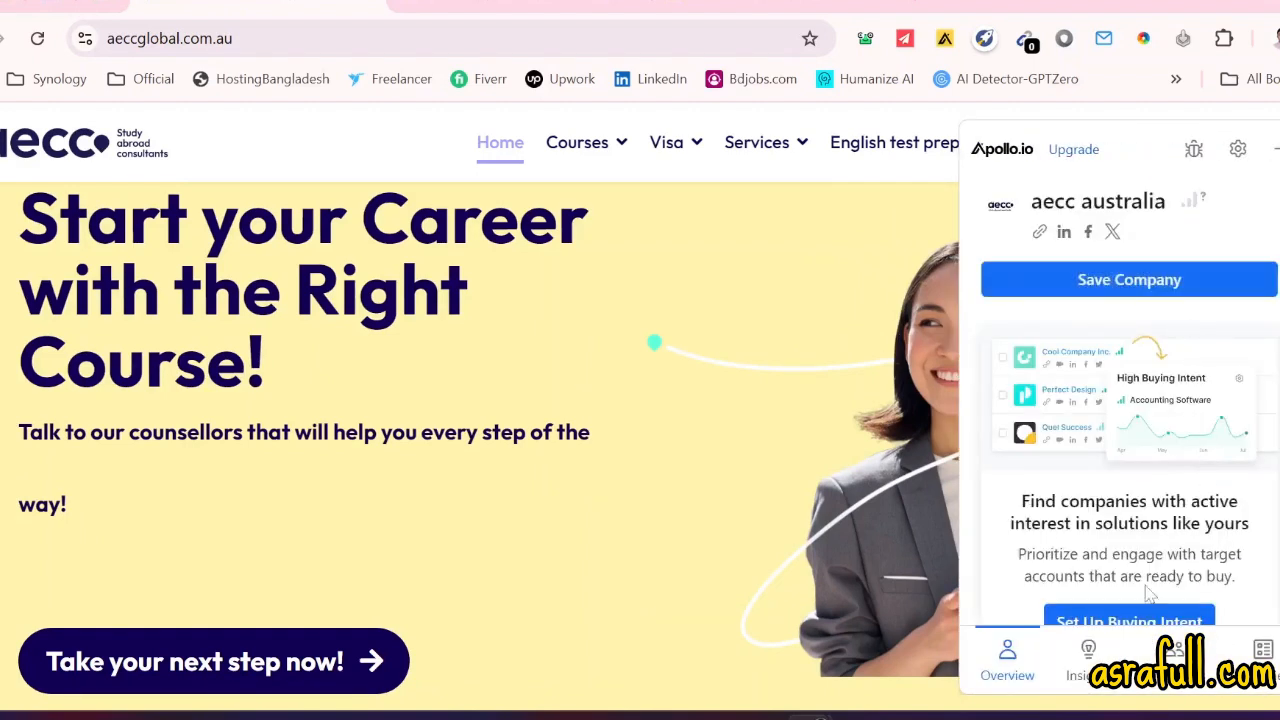
scroll(1150, 595, "down", 1)
left_click(1188, 682)
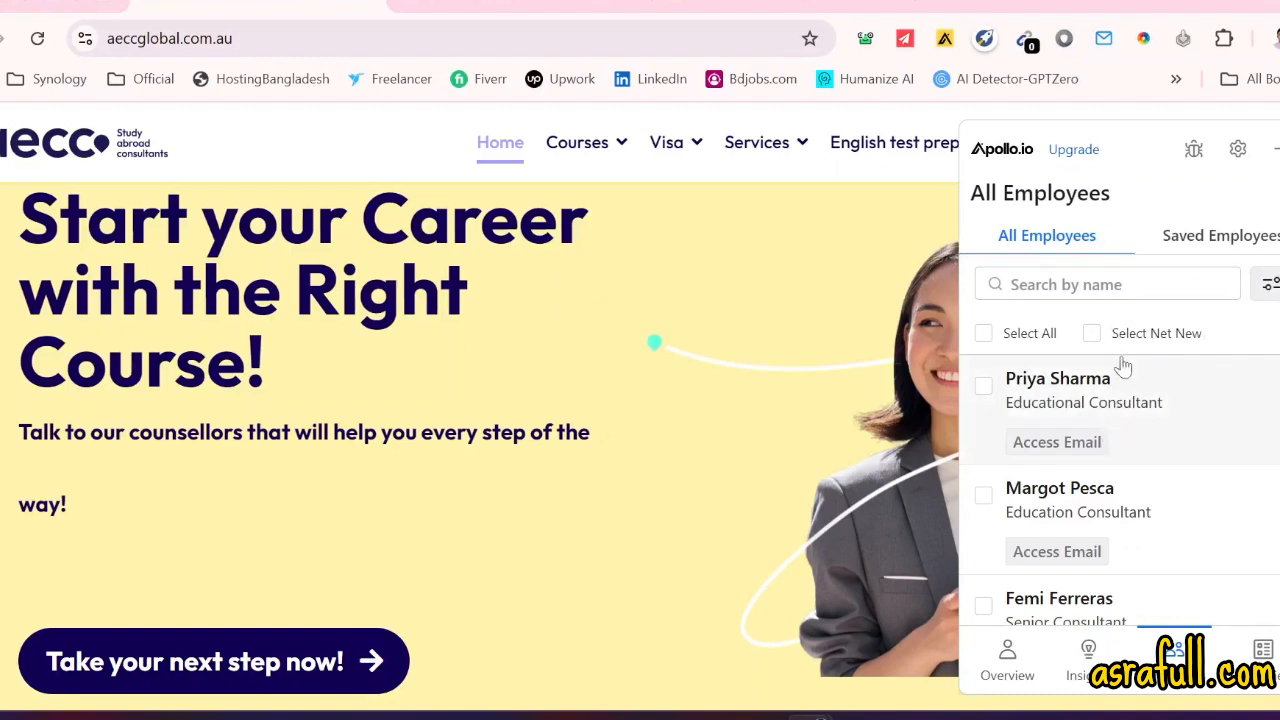
- Search the aecc australia employee list for "ceo", dismissing the site's chat window, and clear the search
left_click(1108, 285)
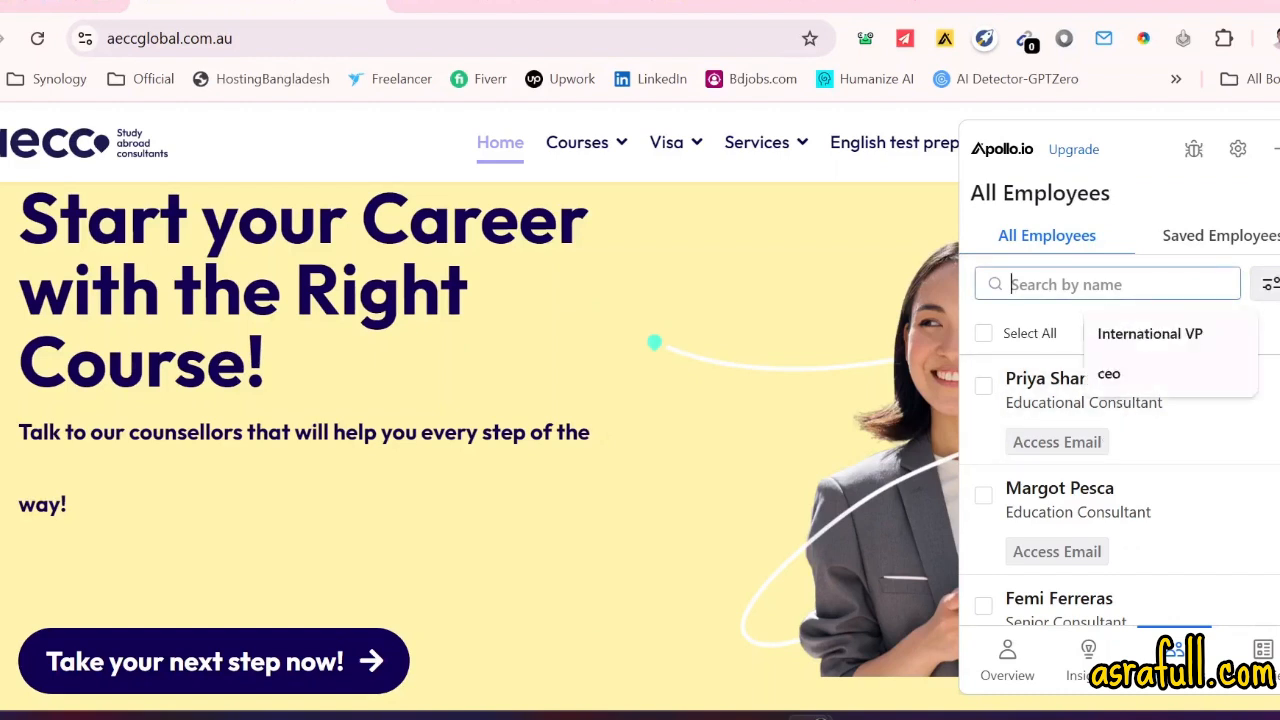
left_click(1112, 374)
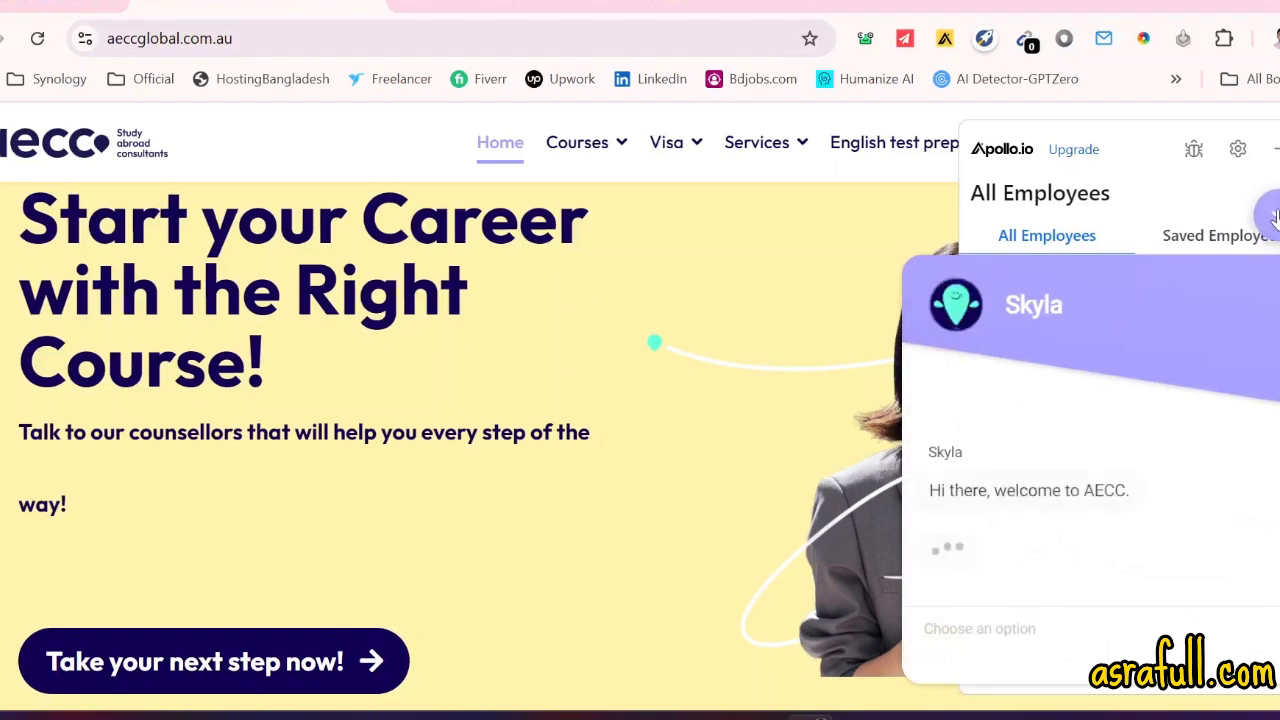
left_click(1274, 214)
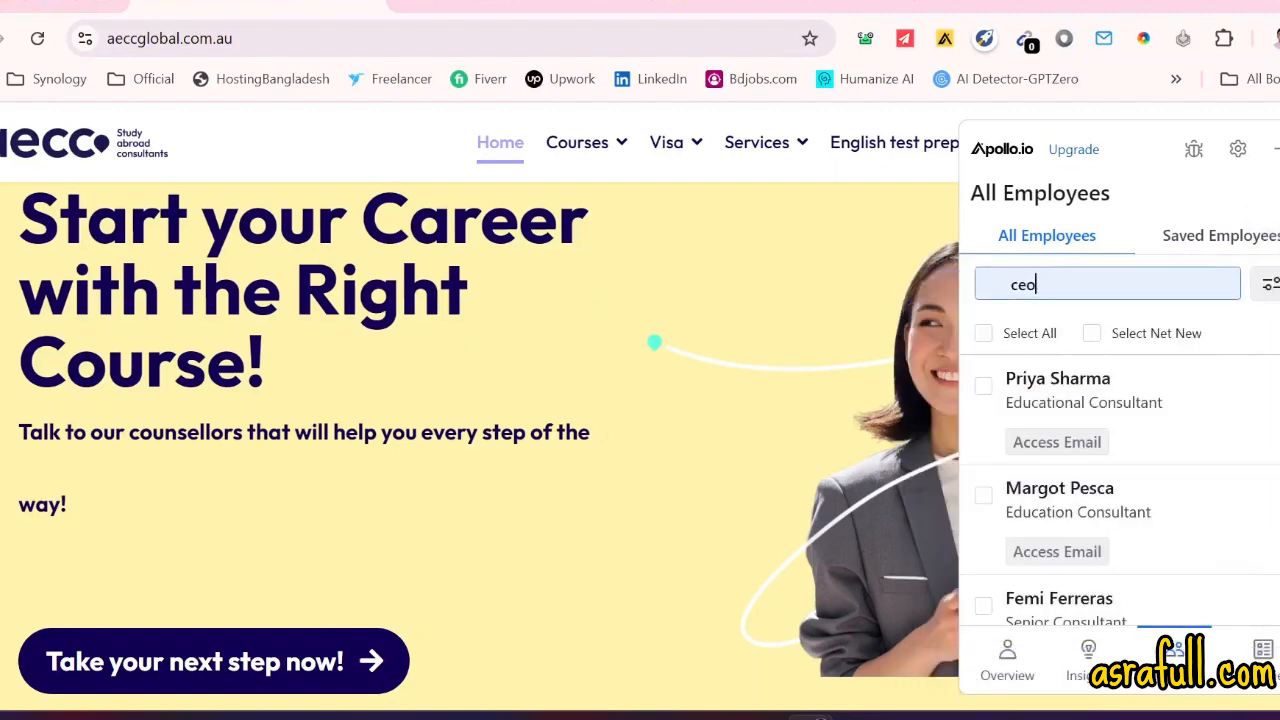
key("Return")
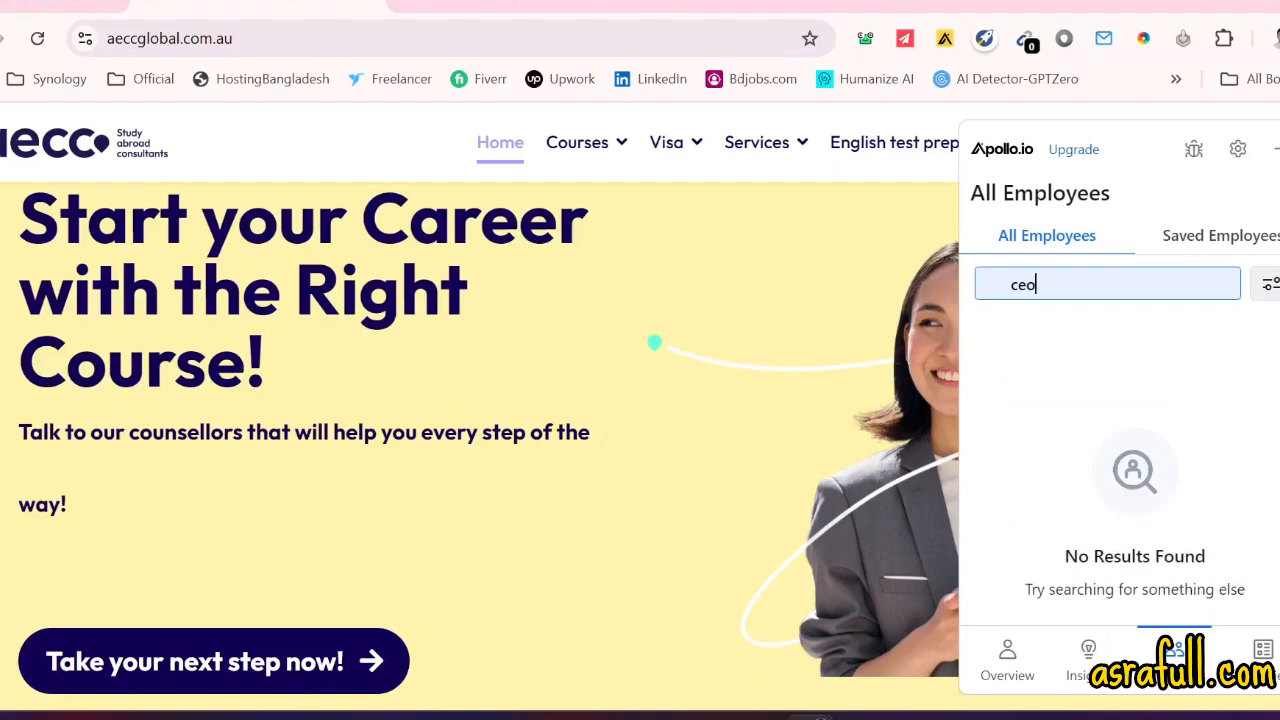
key("BackSpace")
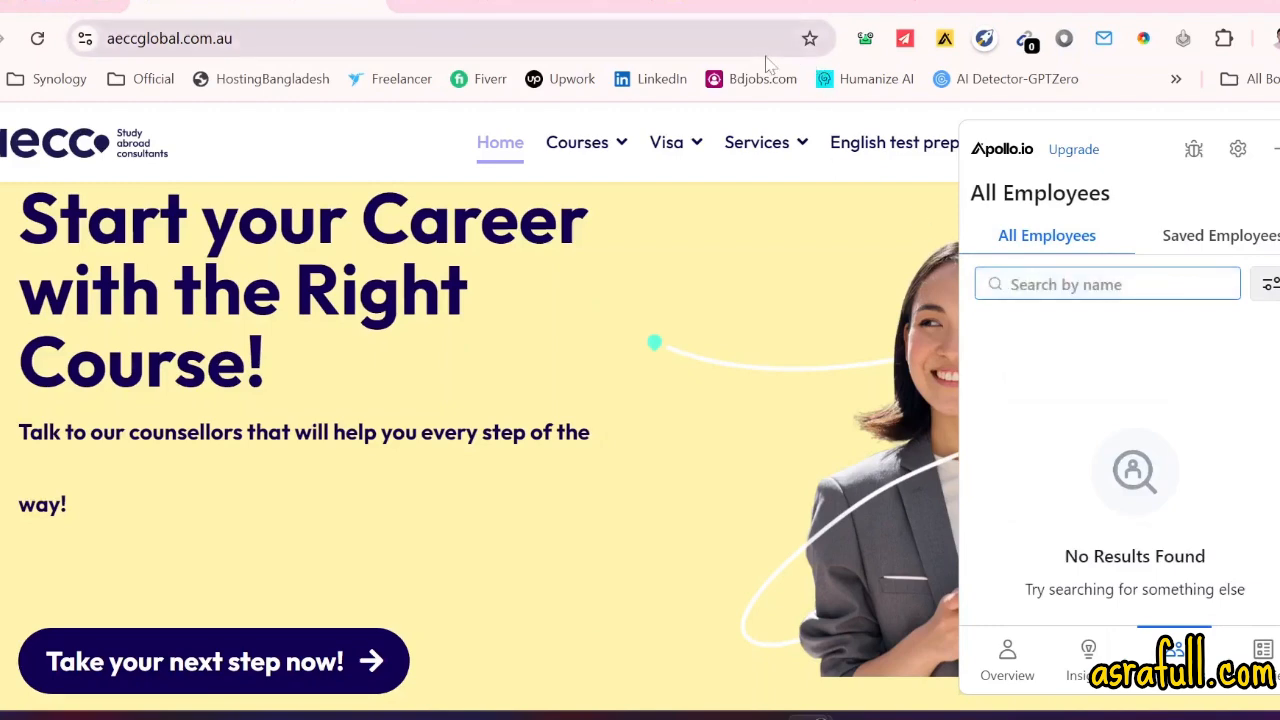
- Glance at the World Agencies sheet, return to the aecc website, close the Apollo employee panel and reload the page
left_click(118, 3)
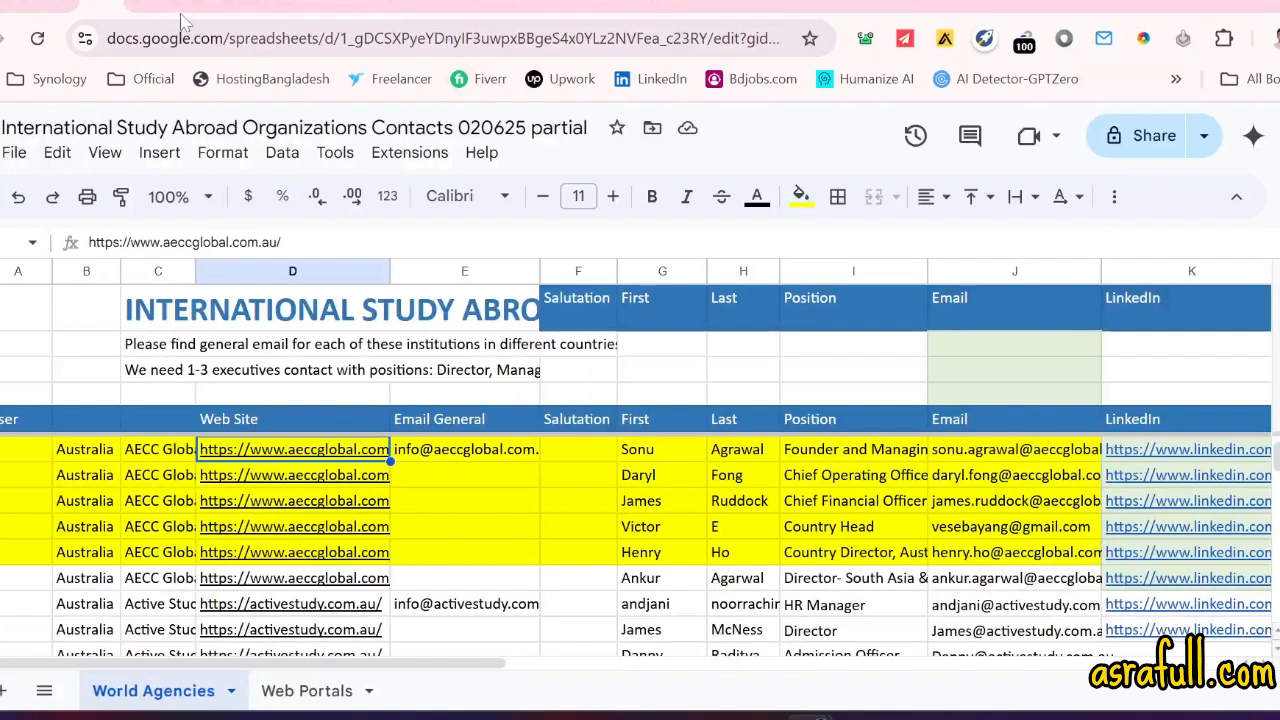
left_click(183, 3)
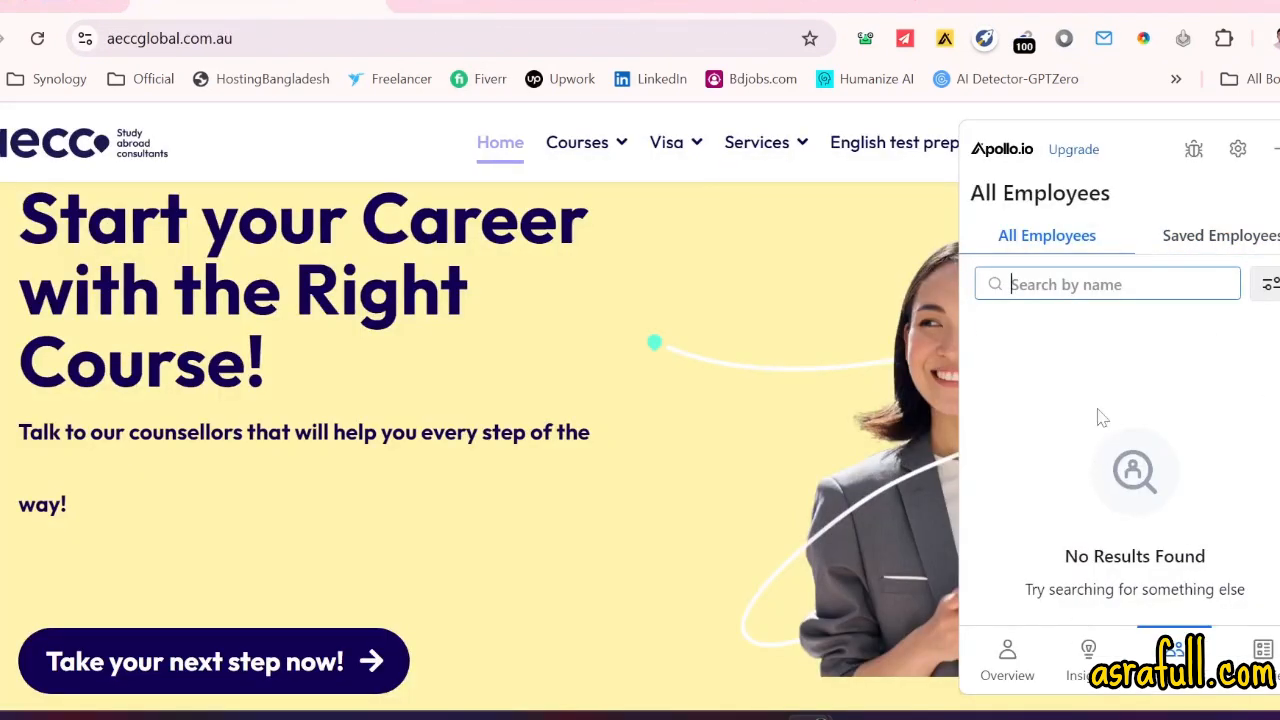
left_click(1203, 245)
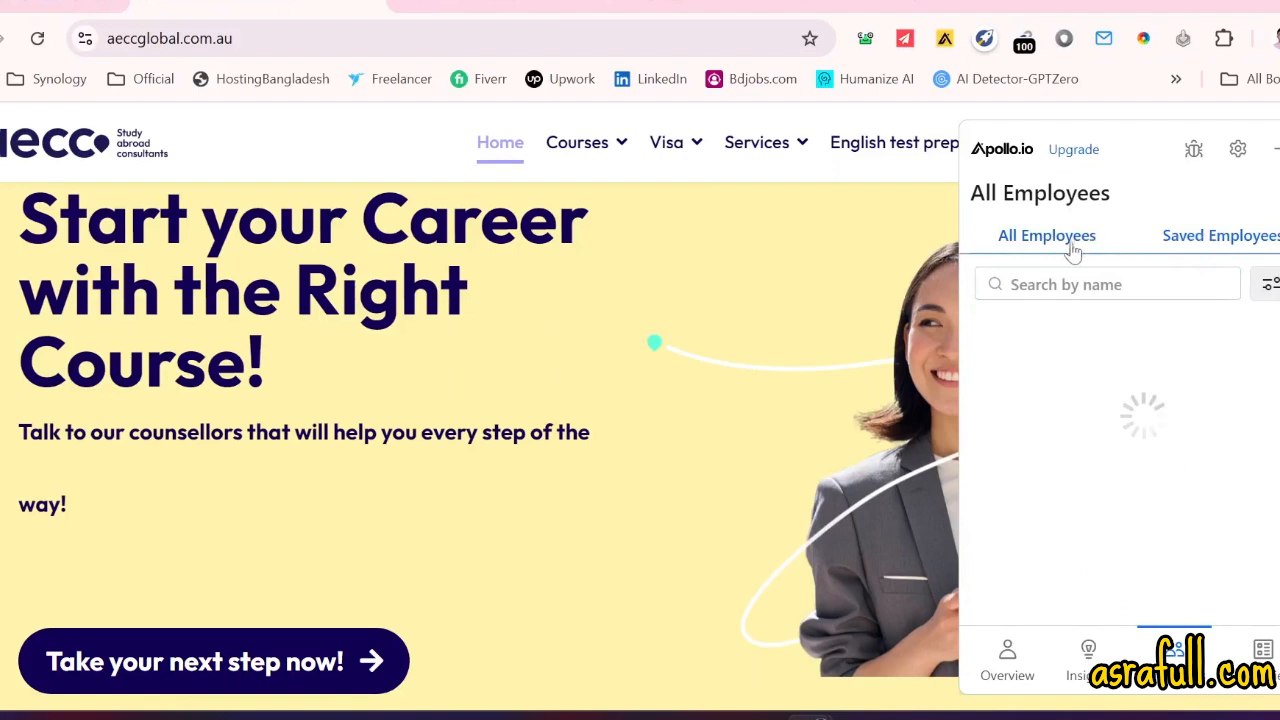
left_click(1272, 150)
left_click(37, 38)
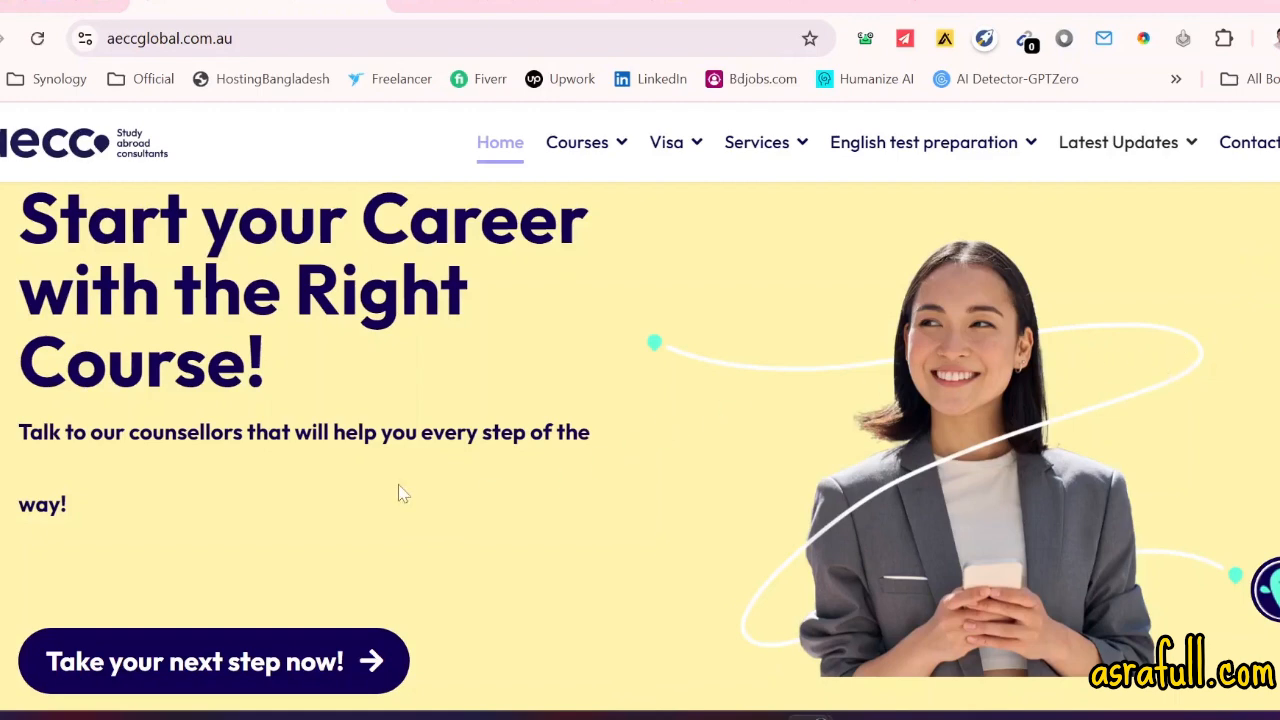
- Reopen the Apollo extension on the aecc website, review the company overview and employee list for executives, and close it
scroll(354, 426, "down", 3)
scroll(551, 349, "up", 3)
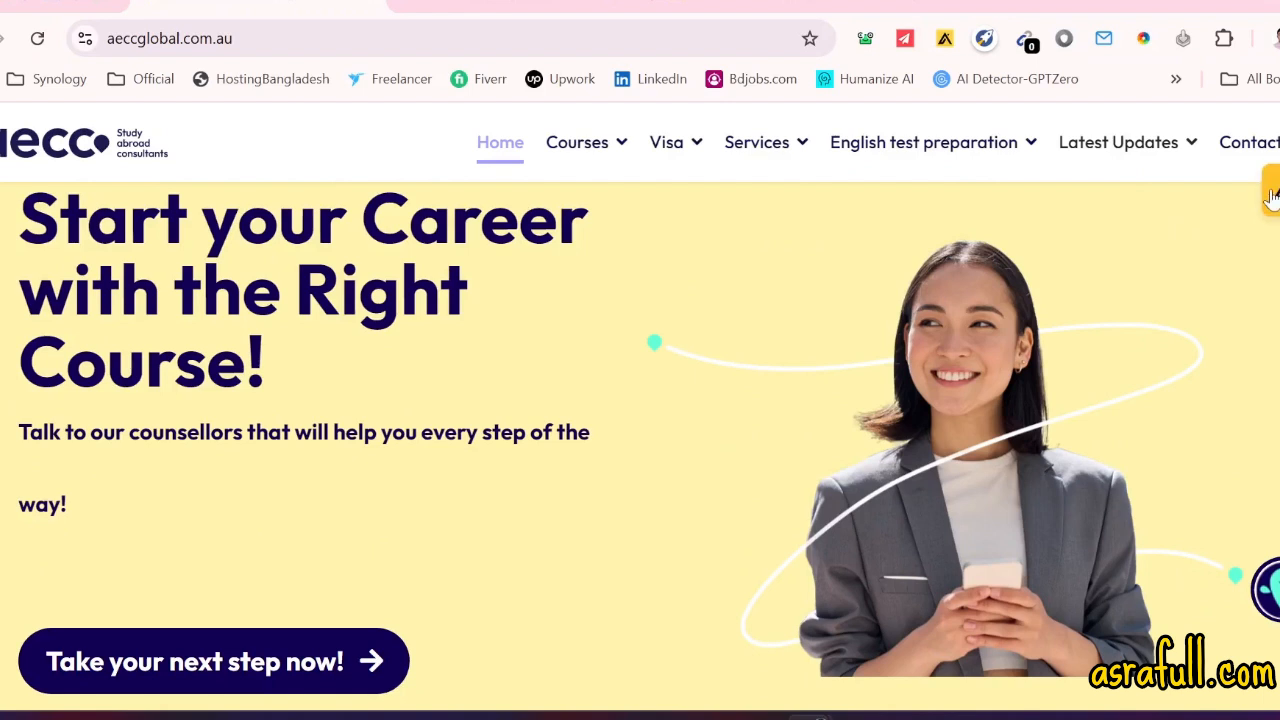
left_click(1270, 195)
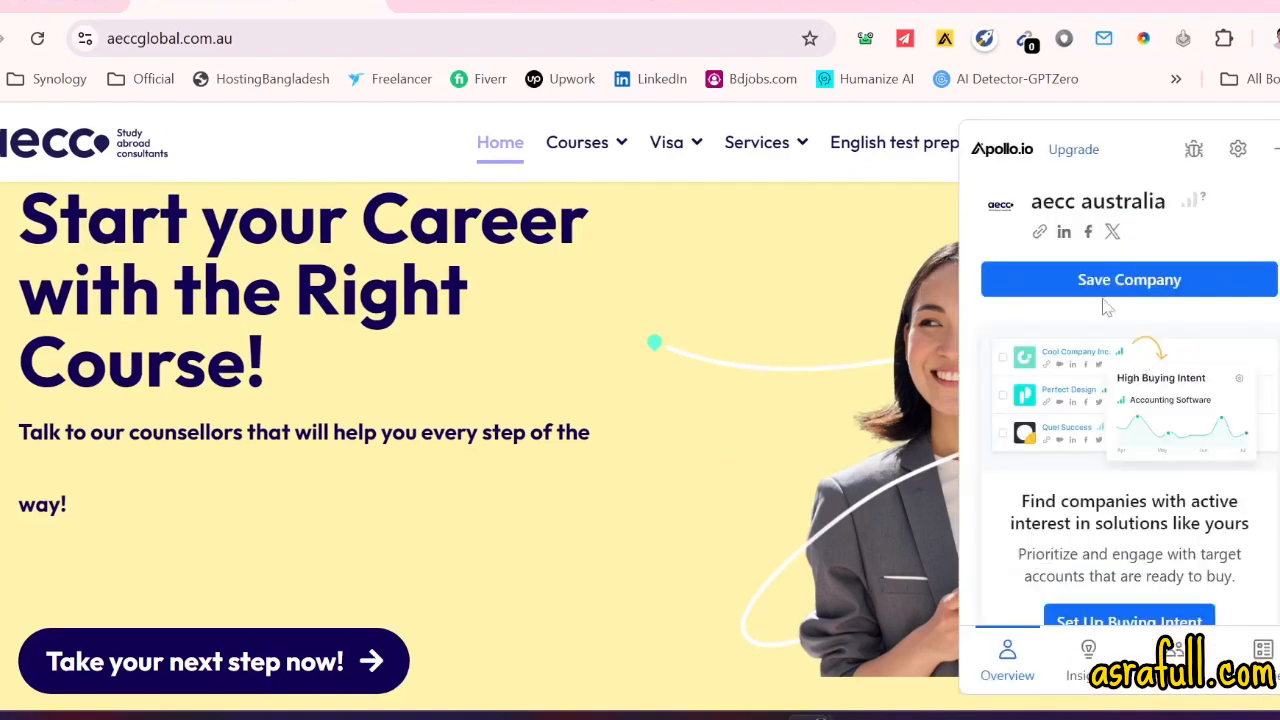
scroll(1157, 509, "down", 5)
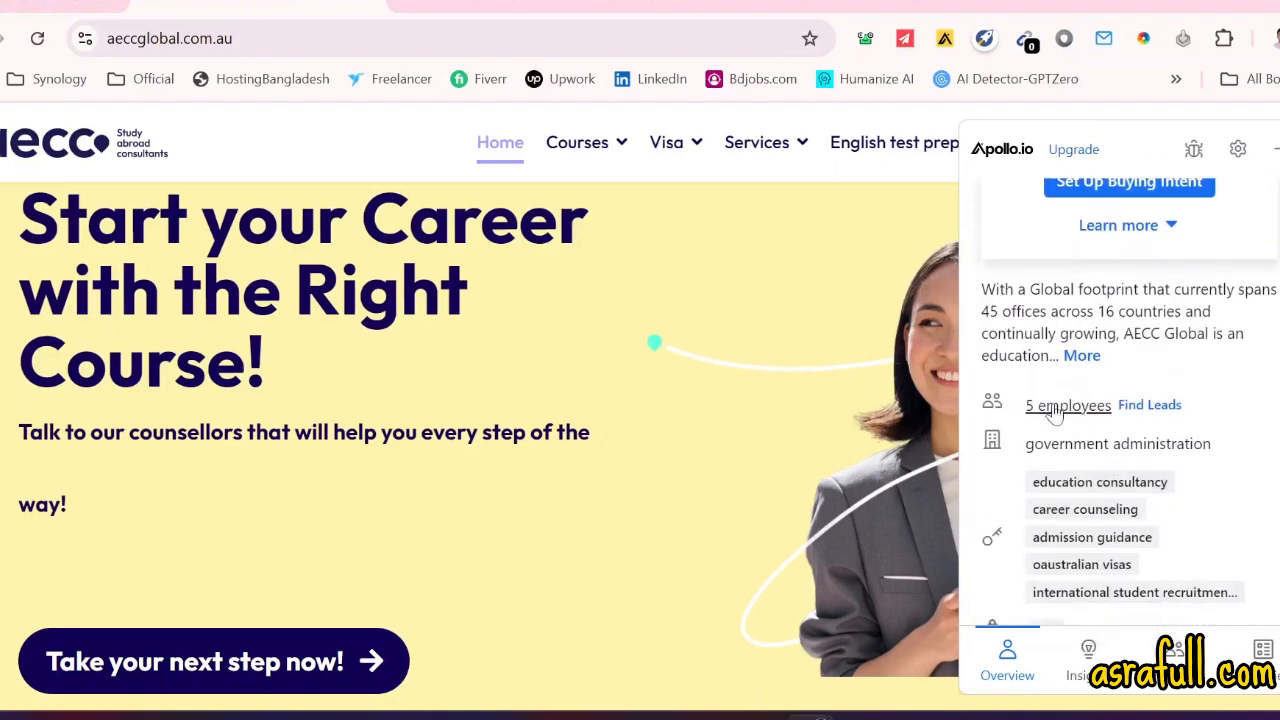
left_click(1176, 652)
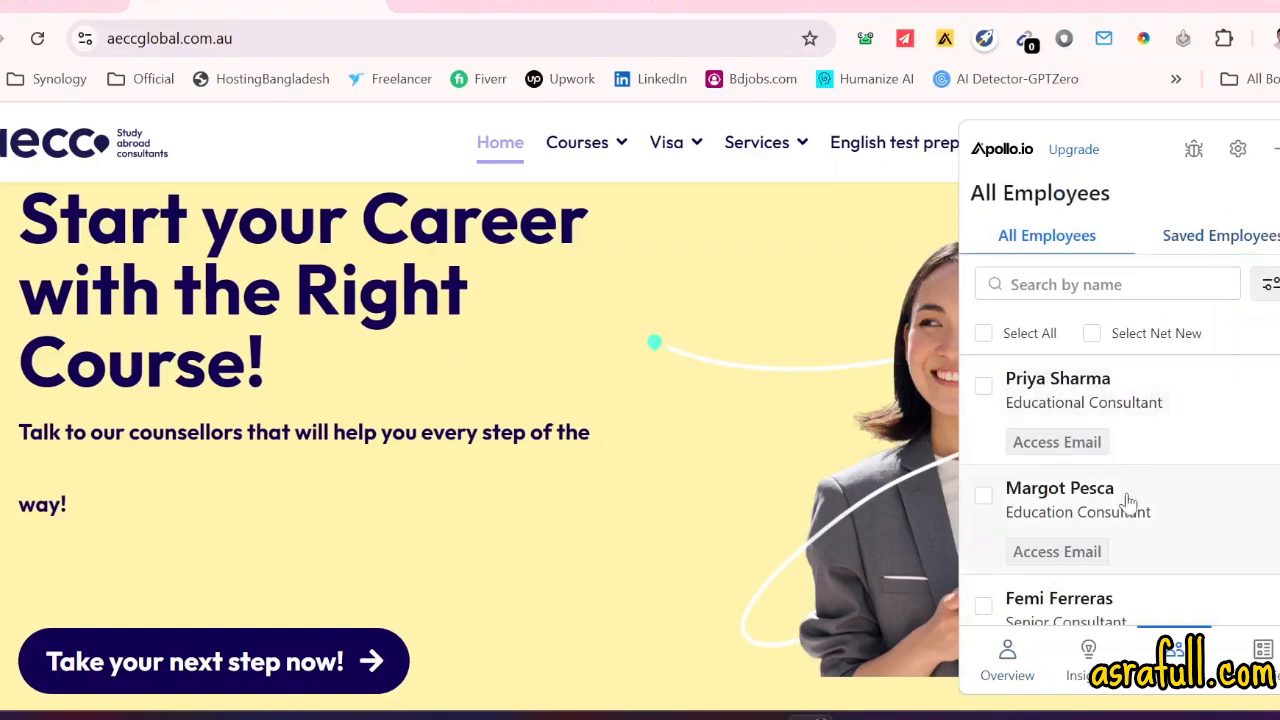
scroll(1130, 512, "down", 1)
scroll(1125, 490, "up", 1)
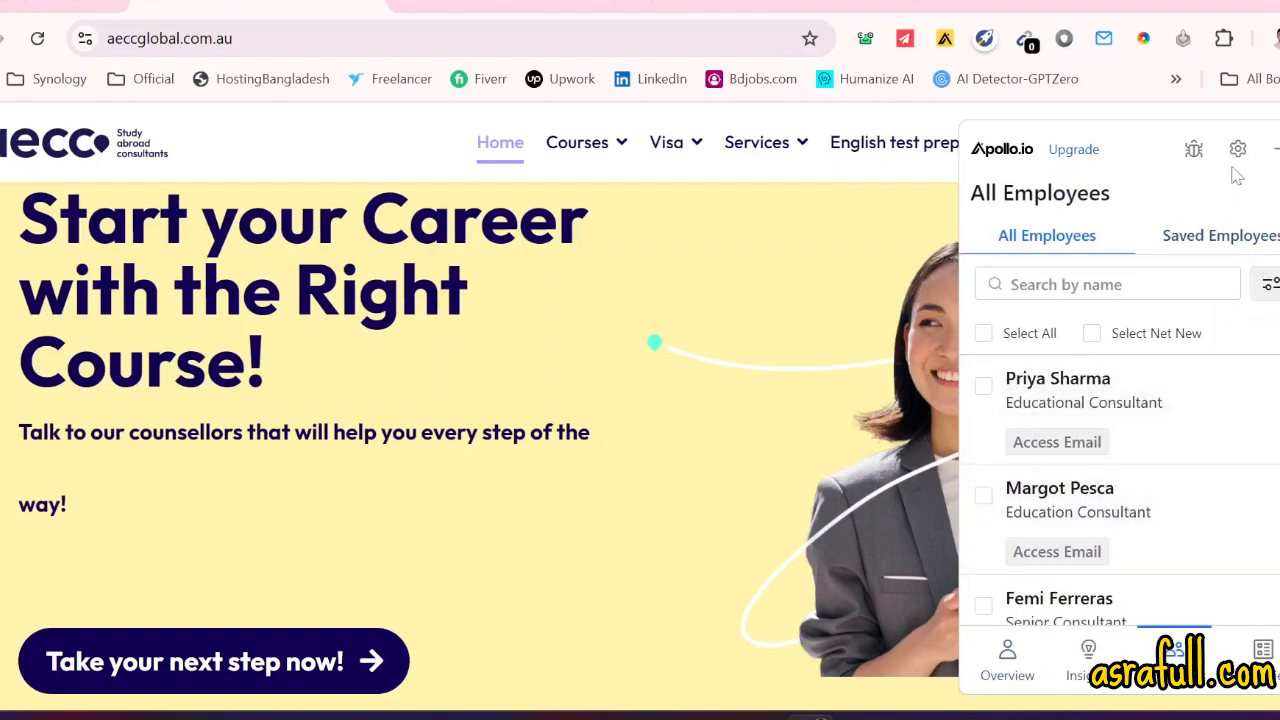
left_click(1275, 149)
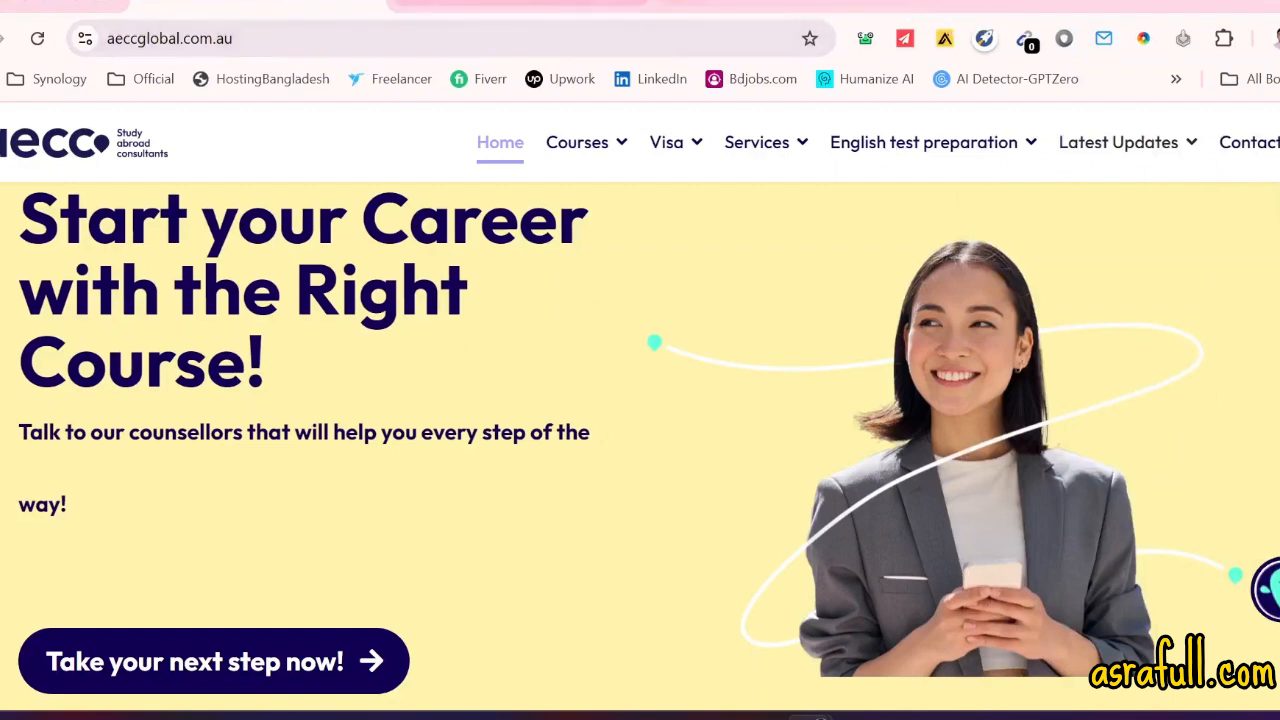
- Switch back to the World Agencies sheet and check the website, general email and first name recorded for AECC Global
left_click(100, 3)
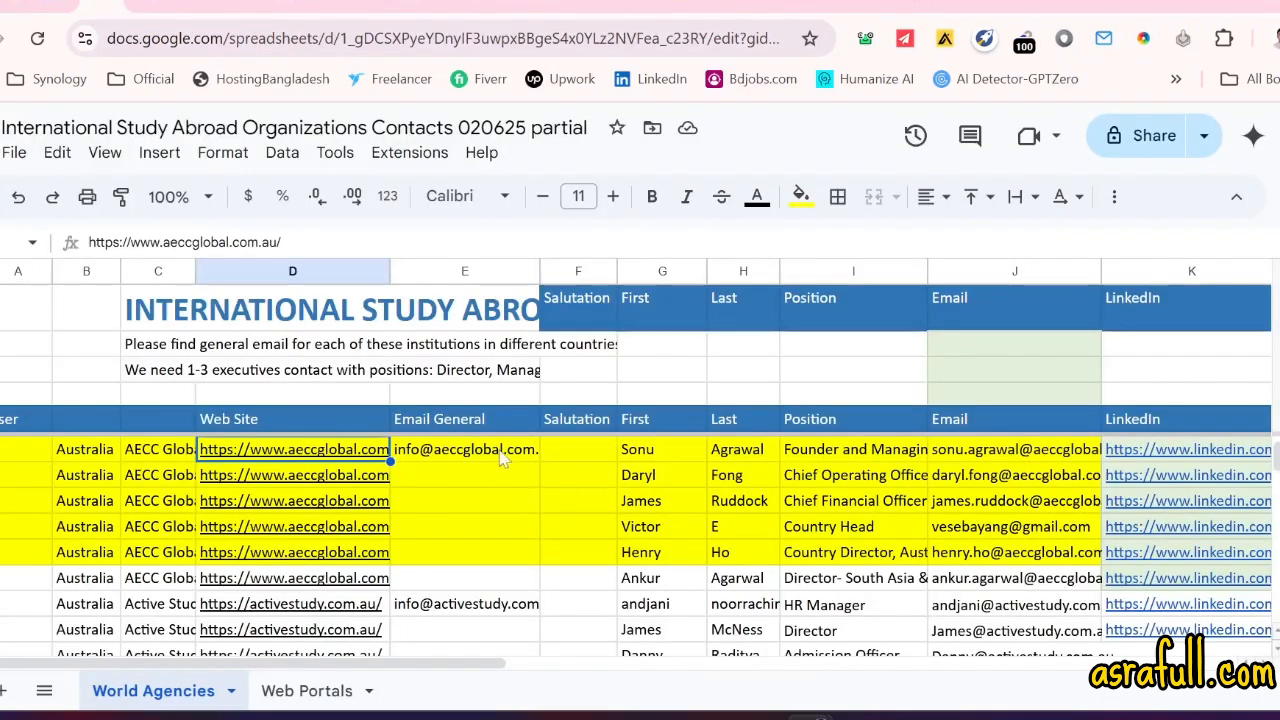
double_click(351, 456)
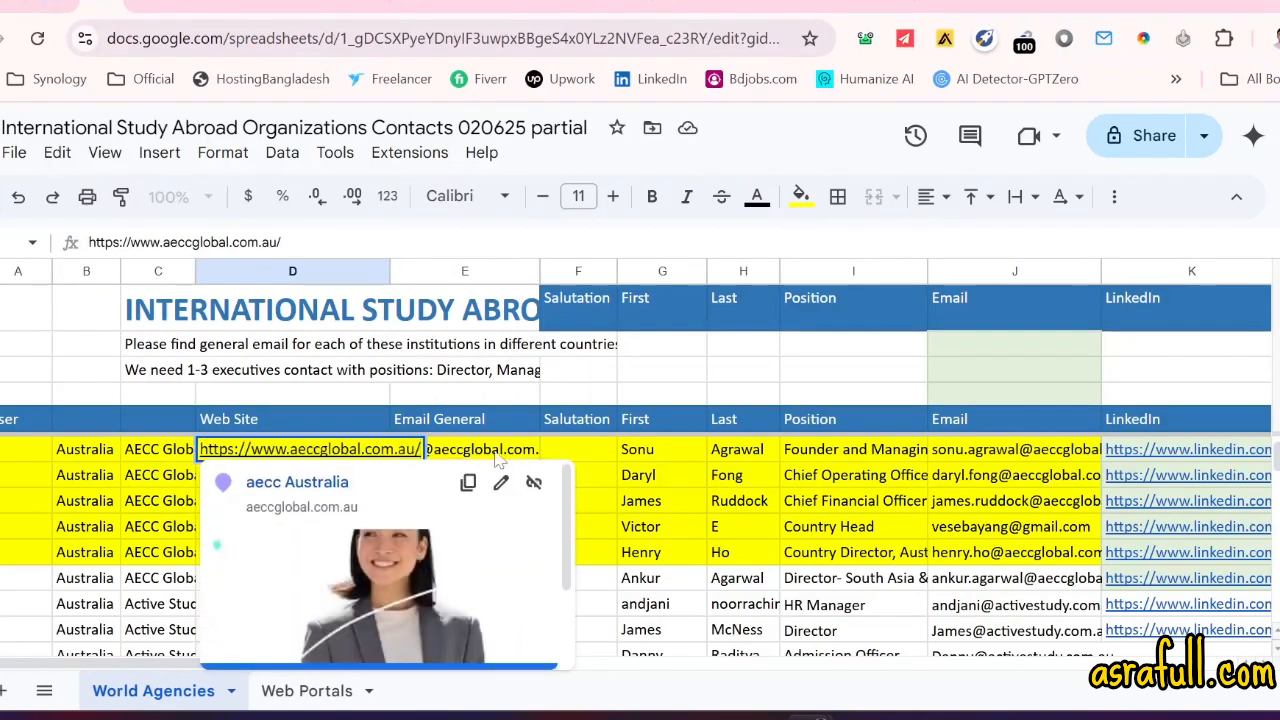
left_click(496, 453)
left_click(508, 509)
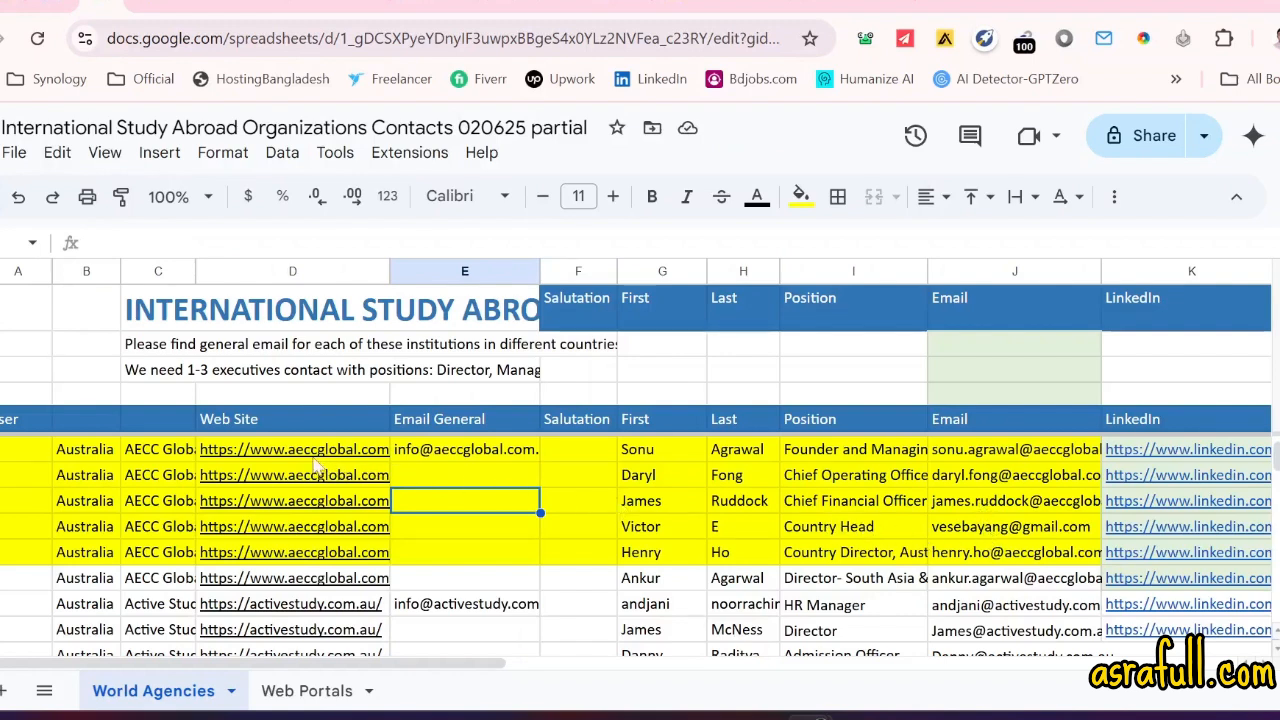
left_click(662, 455)
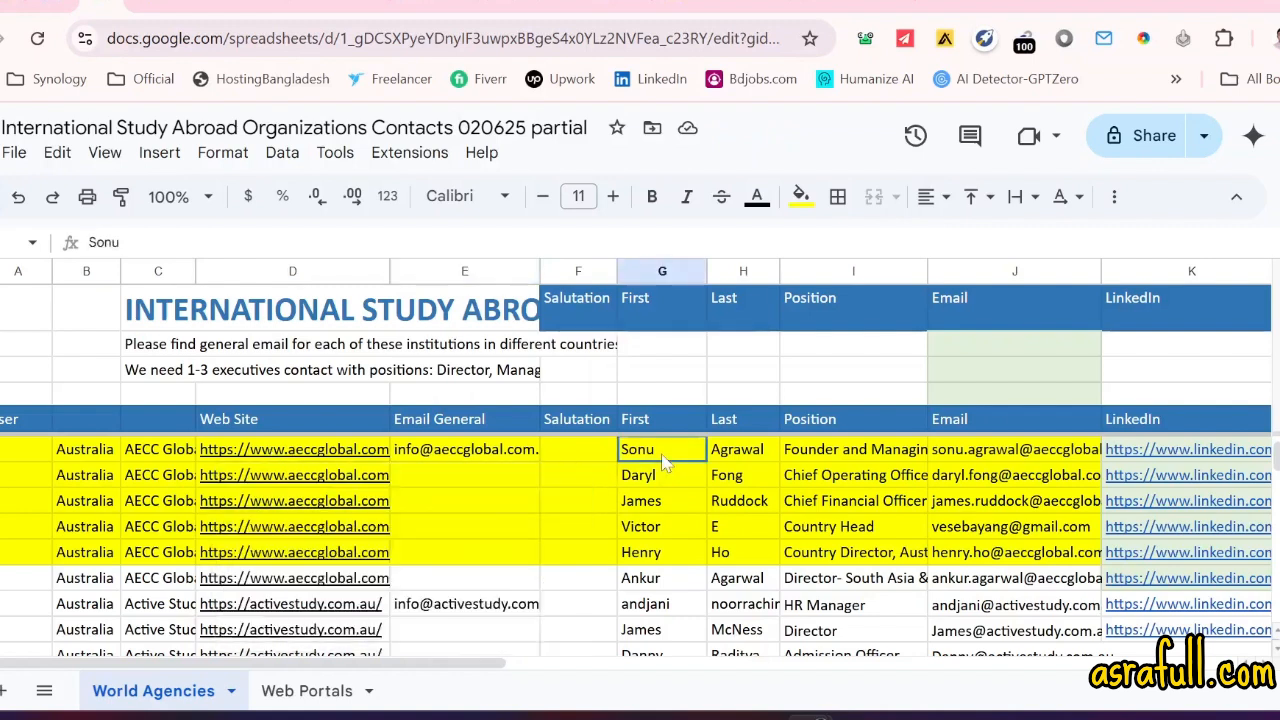
- Return to the aecc website, open its Contact Us page and examine it down to the footer for a general email
left_click(209, 8)
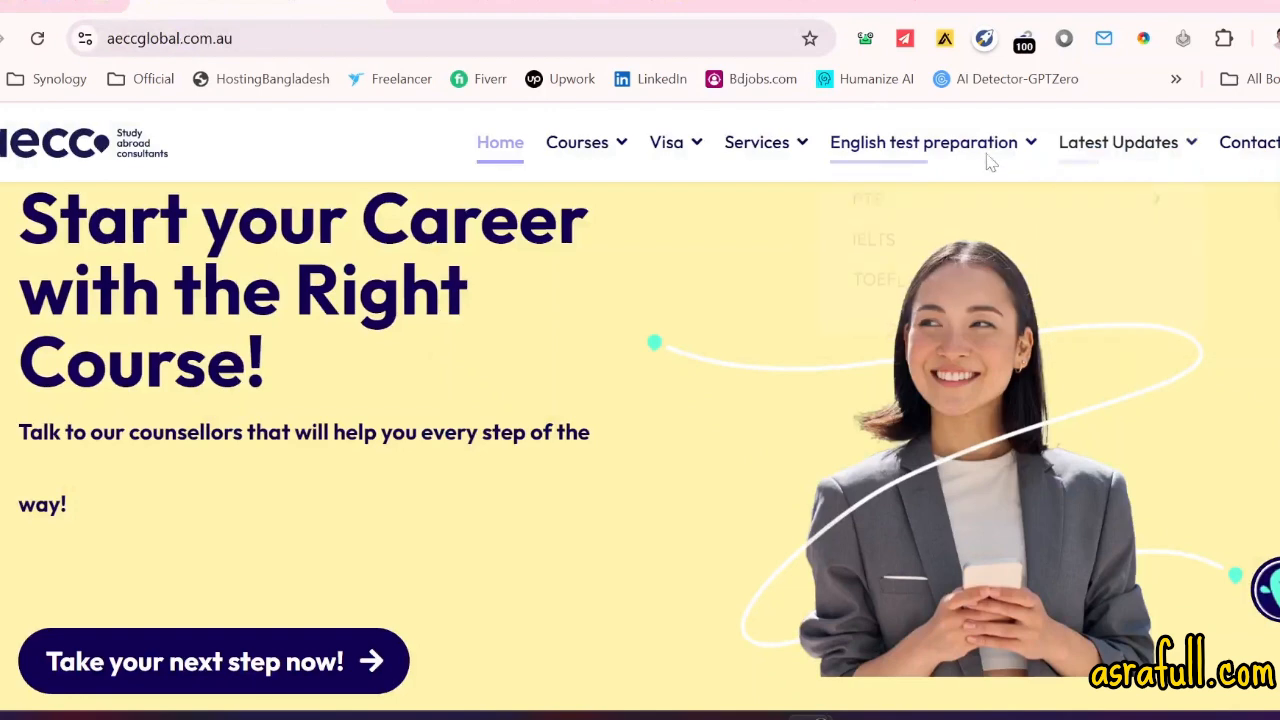
mouse_move(989, 158)
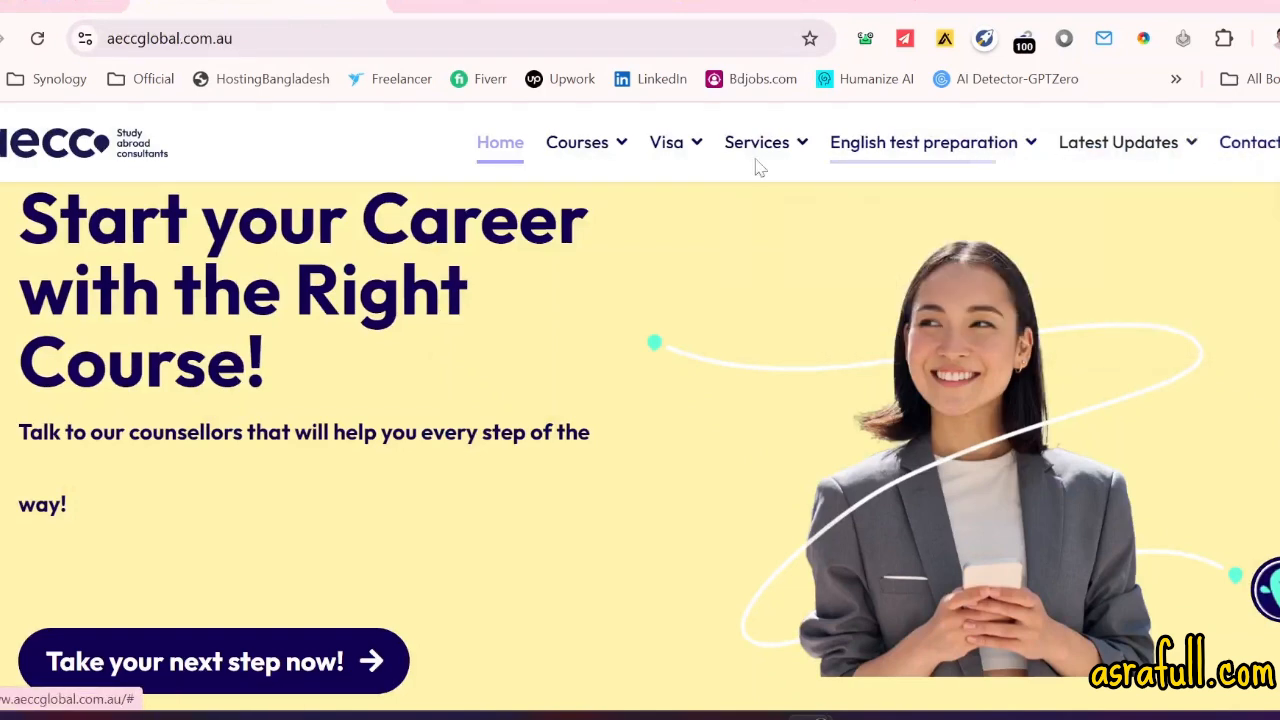
mouse_move(615, 185)
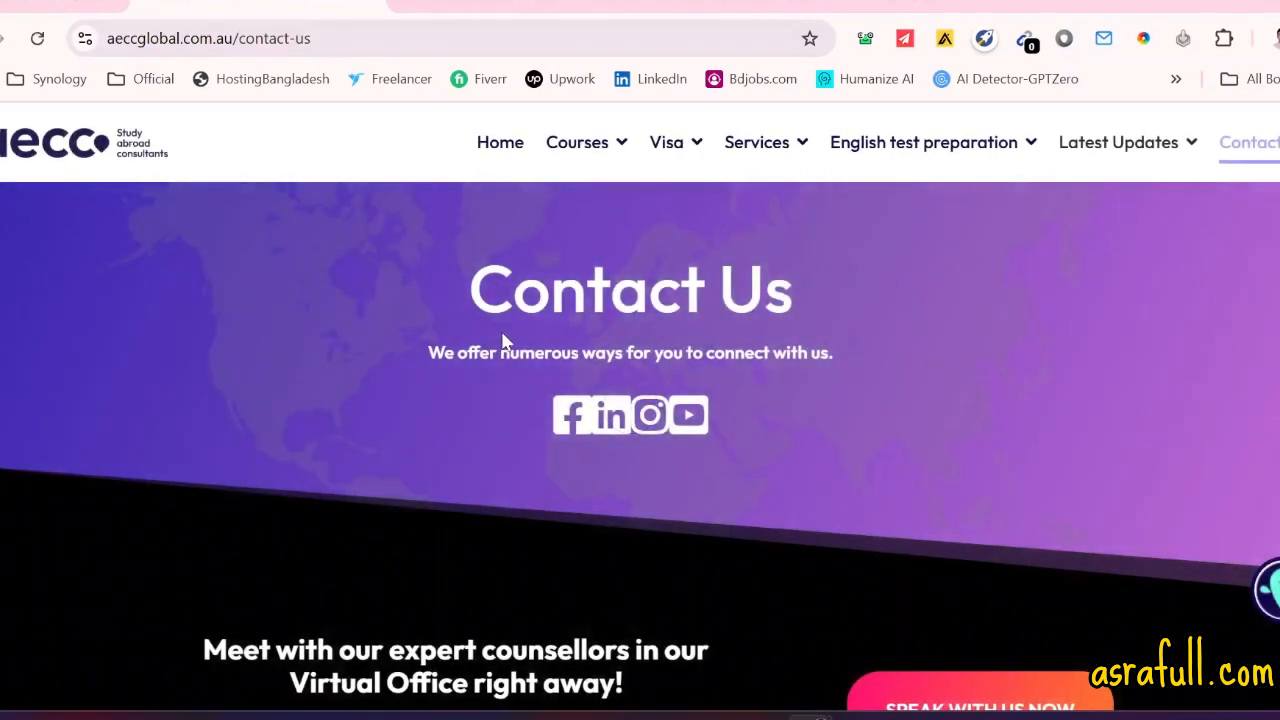
scroll(648, 303, "down", 10)
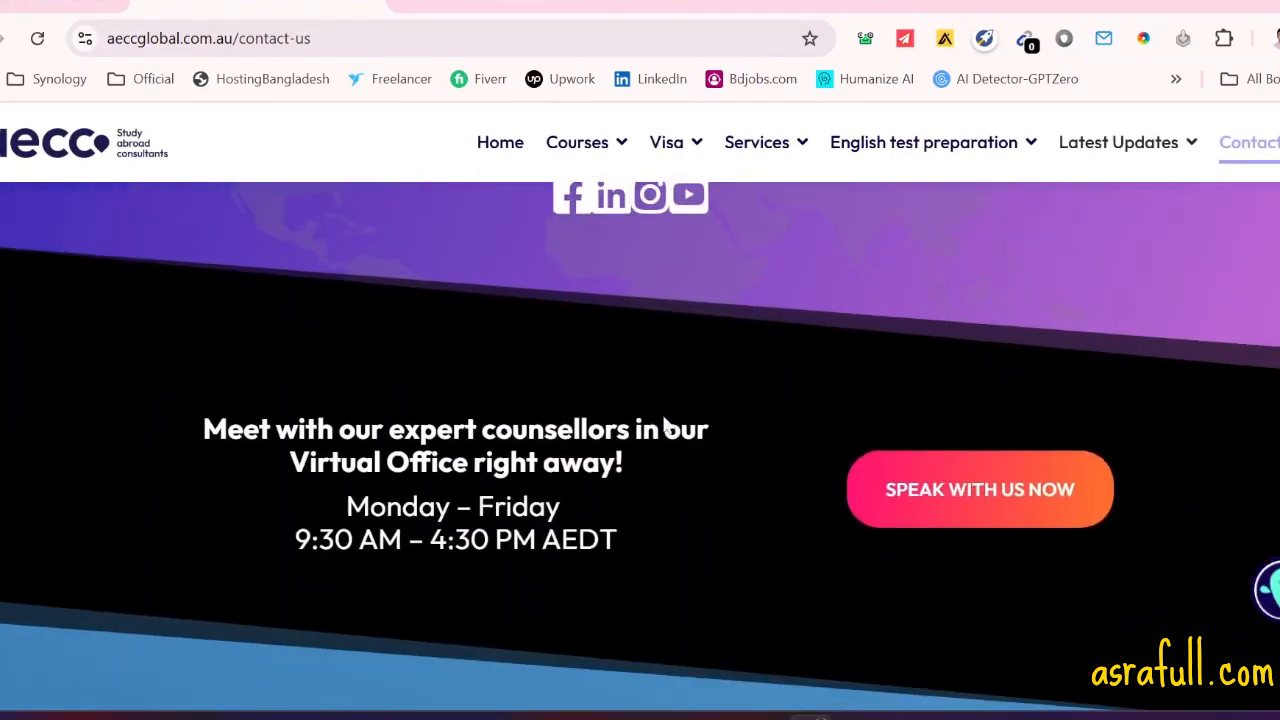
scroll(670, 460, "down", 10)
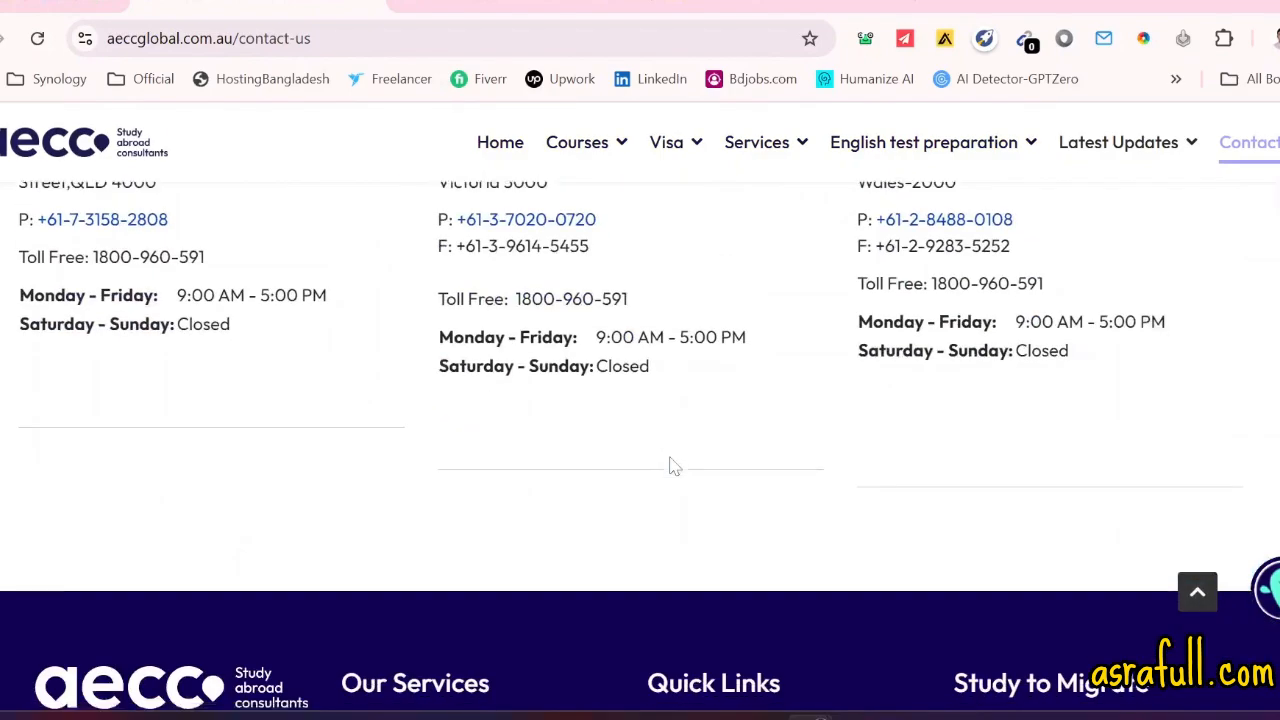
scroll(723, 462, "up", 4)
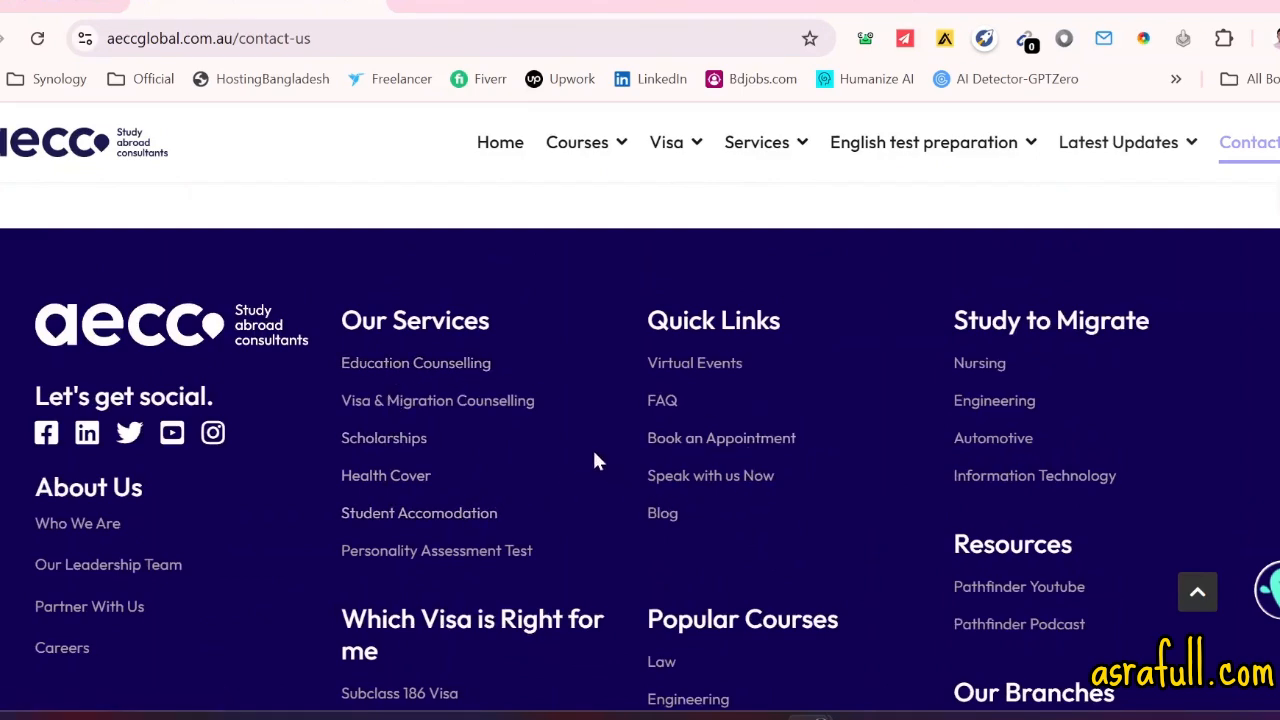
scroll(594, 461, "up", 10)
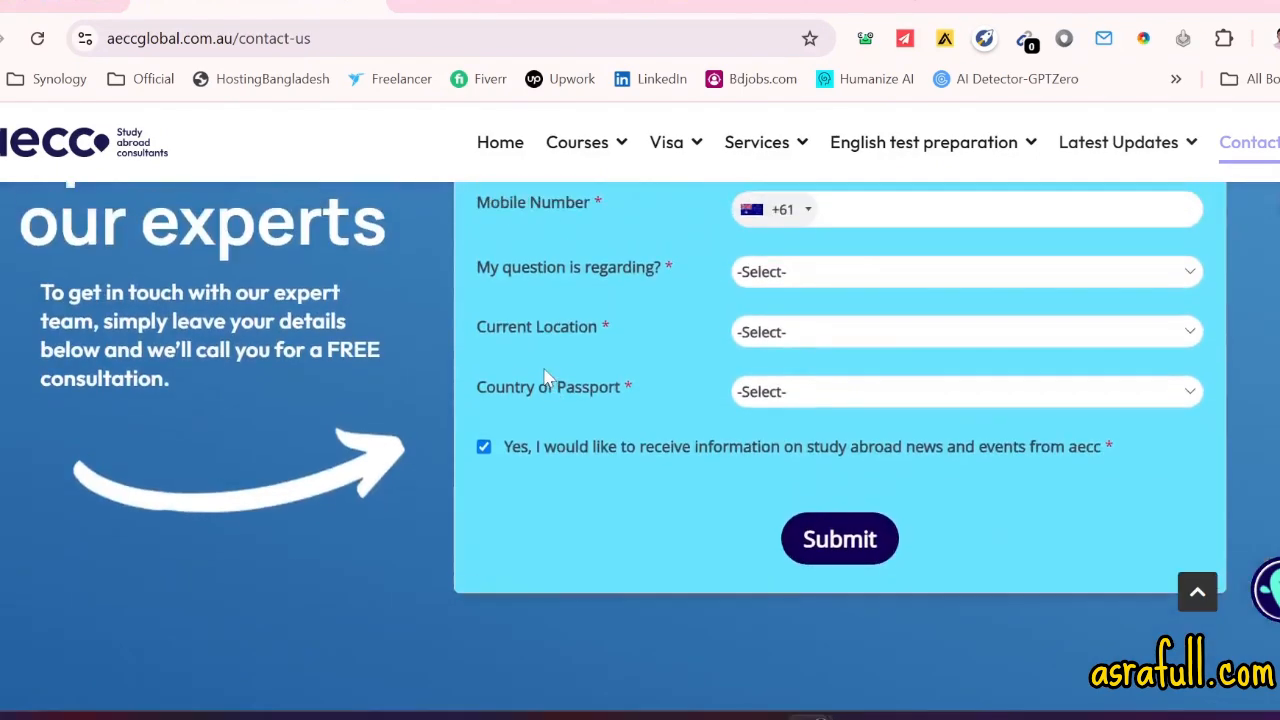
scroll(518, 350, "up", 2)
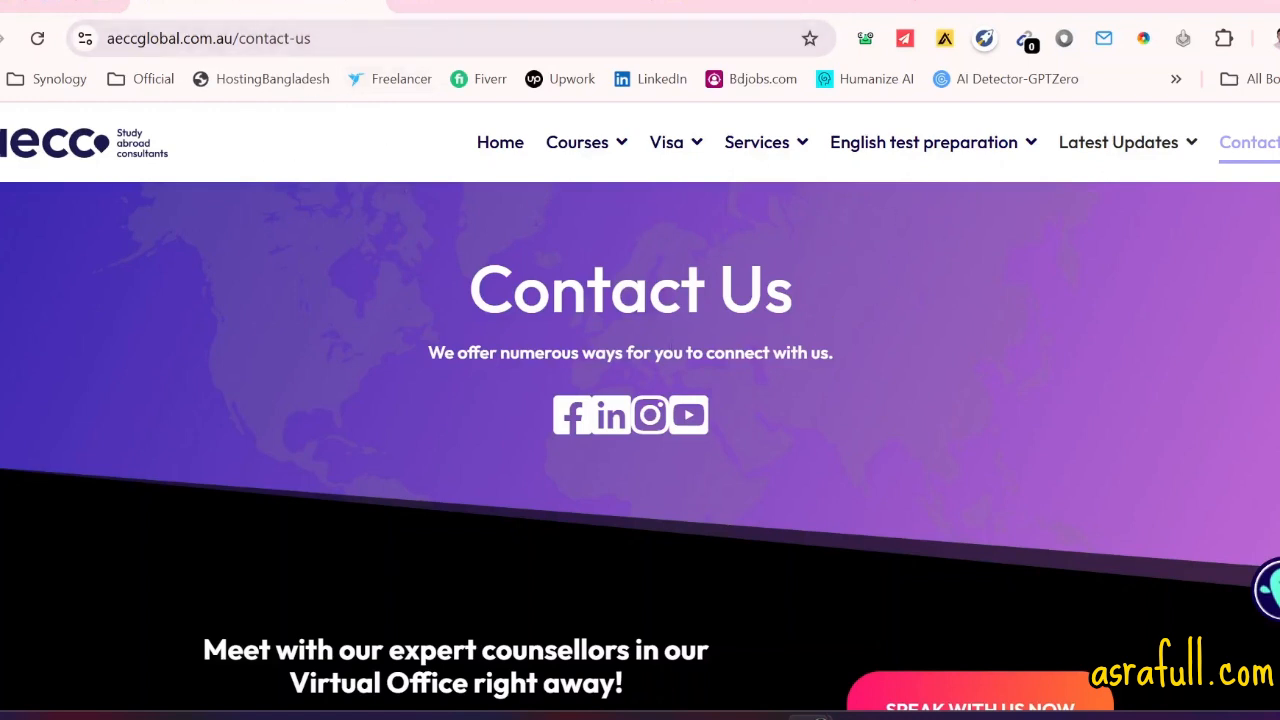
- Open aecc's LinkedIn company page through the social link on the Contact Us page
left_click(612, 418)
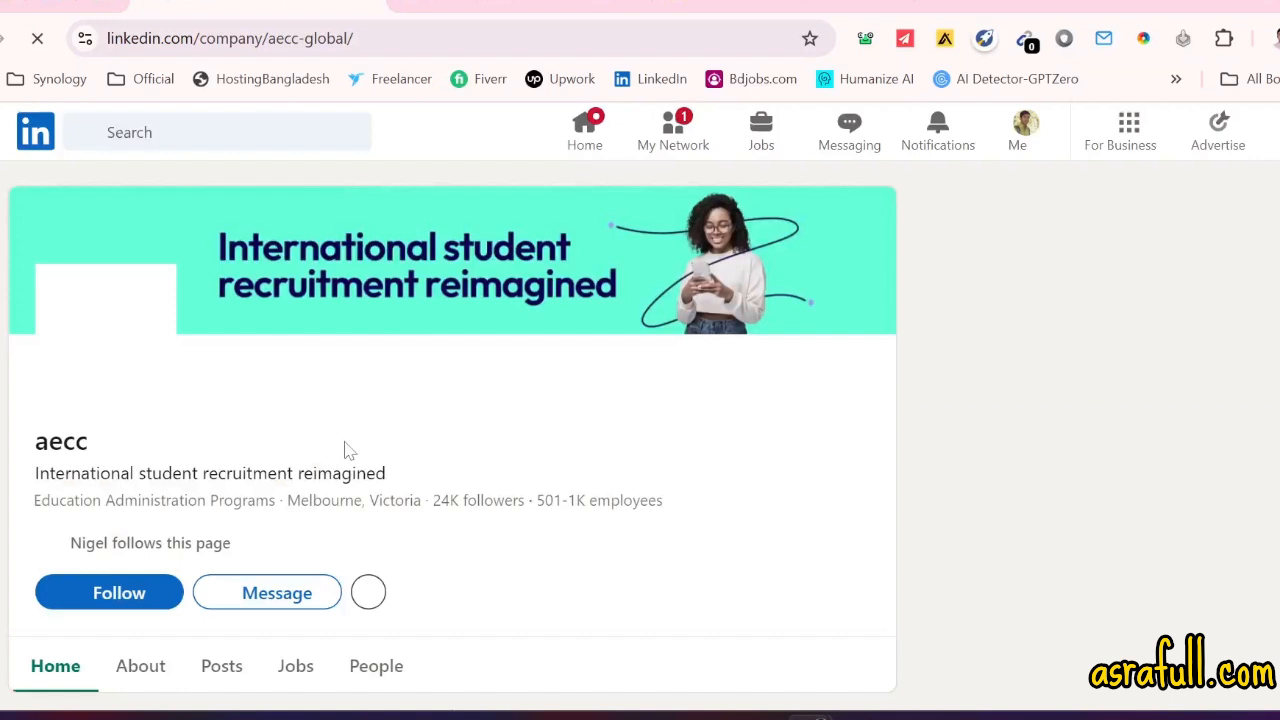
scroll(344, 450, "down", 1)
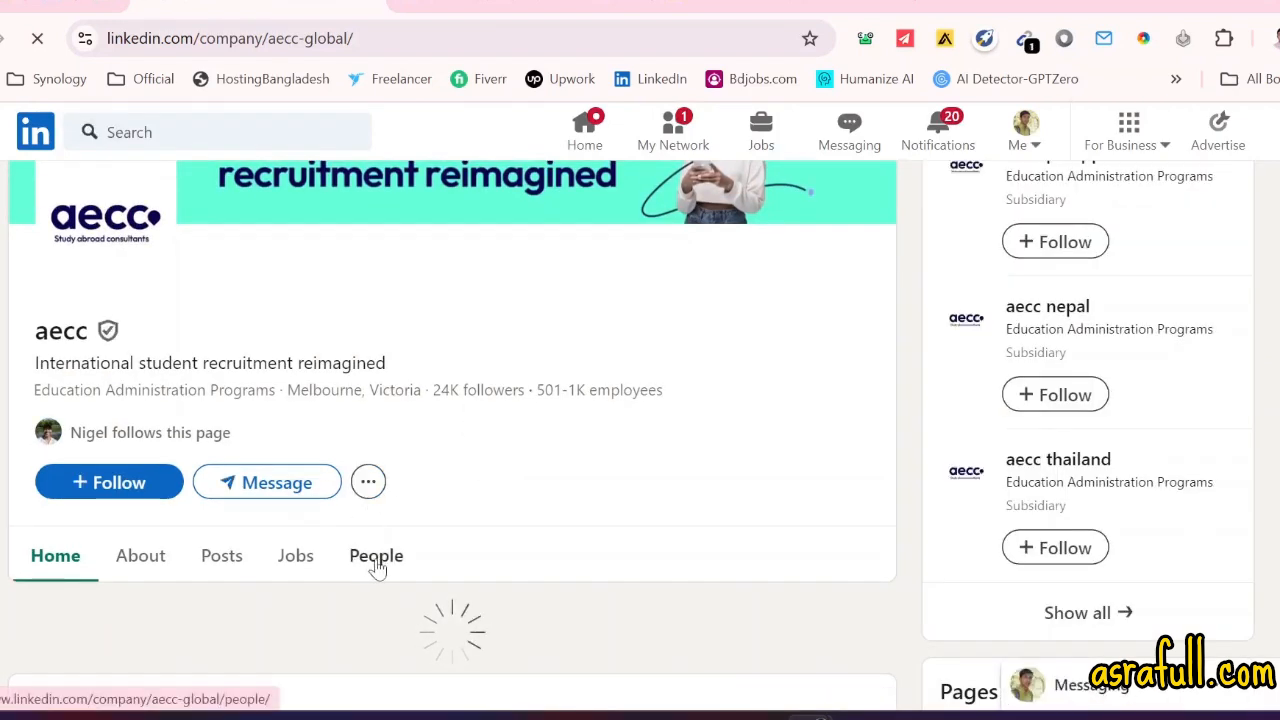
scroll(394, 423, "down", 1)
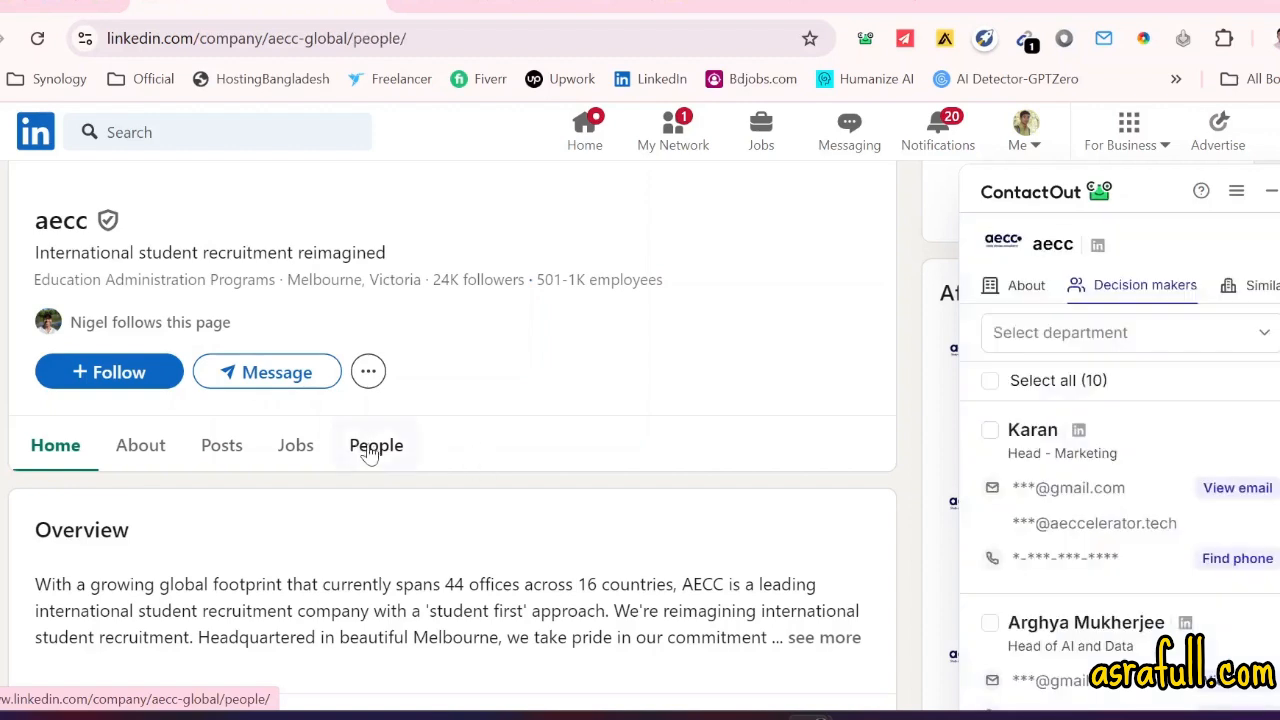
- Open the People section of aecc's LinkedIn page and examine the decision makers listed by ContactOut
left_click(372, 450)
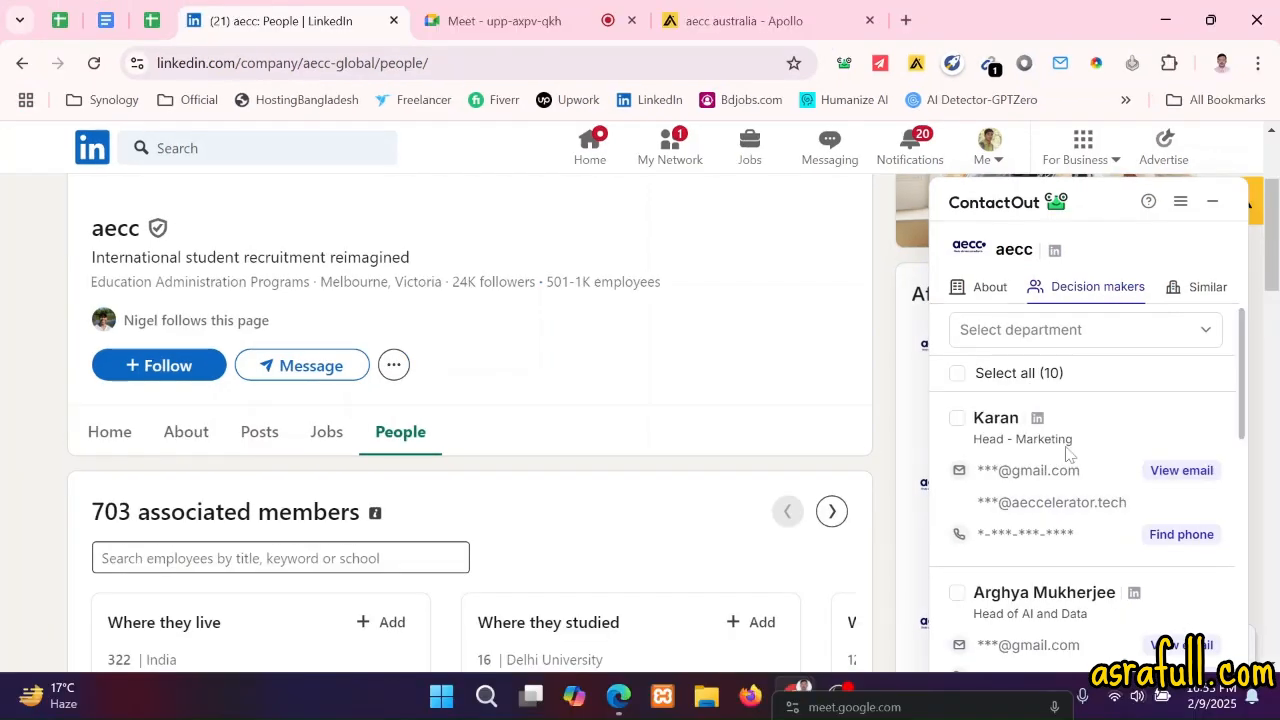
scroll(1066, 453, "down", 2)
scroll(1075, 463, "down", 4)
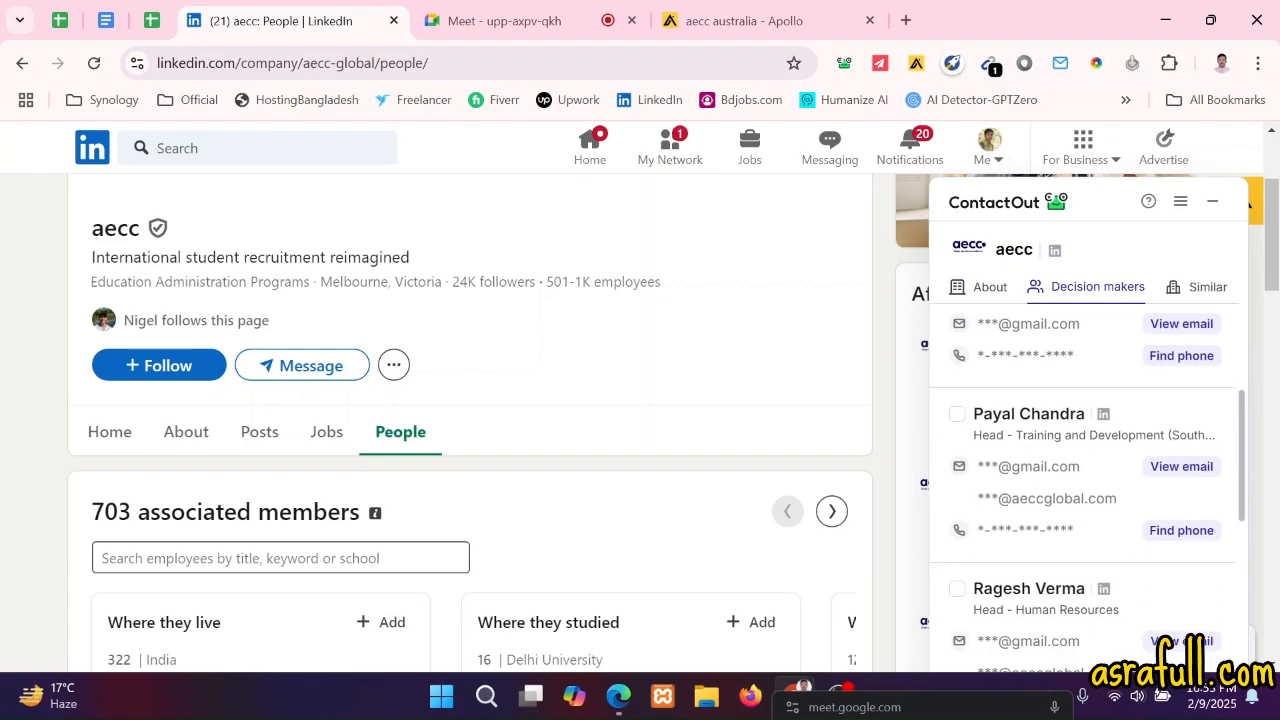
scroll(1075, 465, "up", 6)
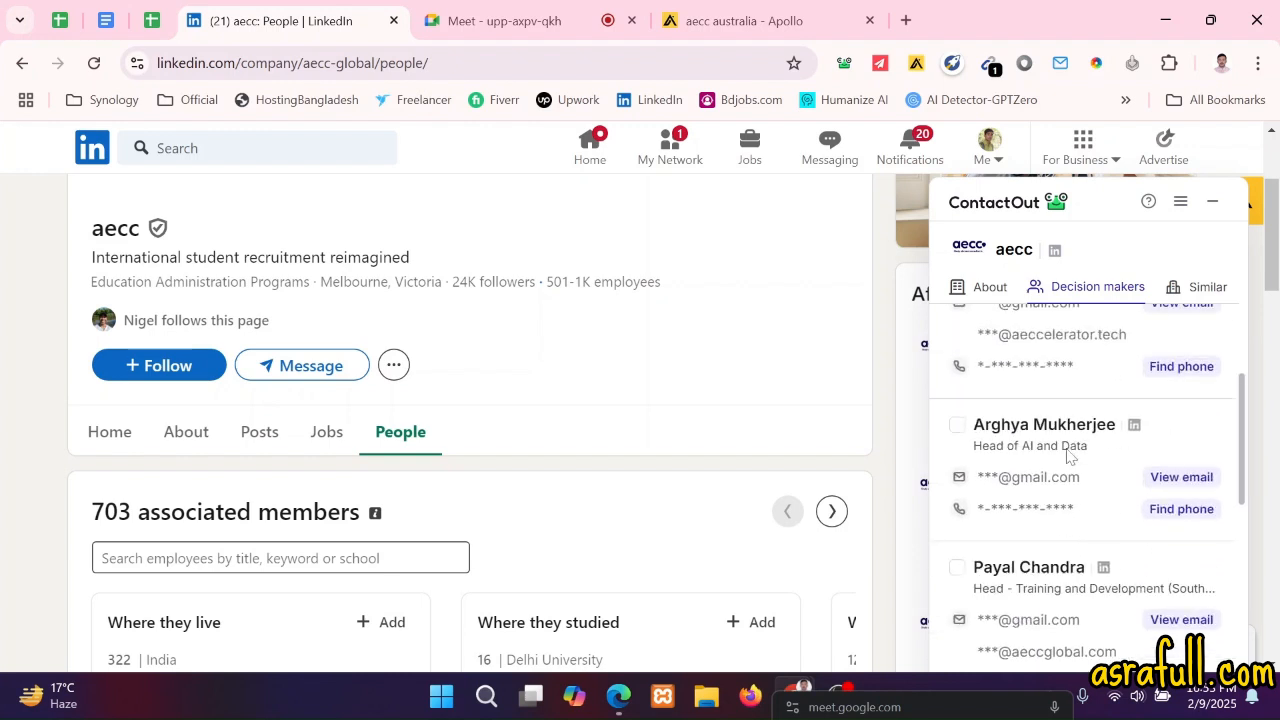
scroll(380, 460, "down", 1)
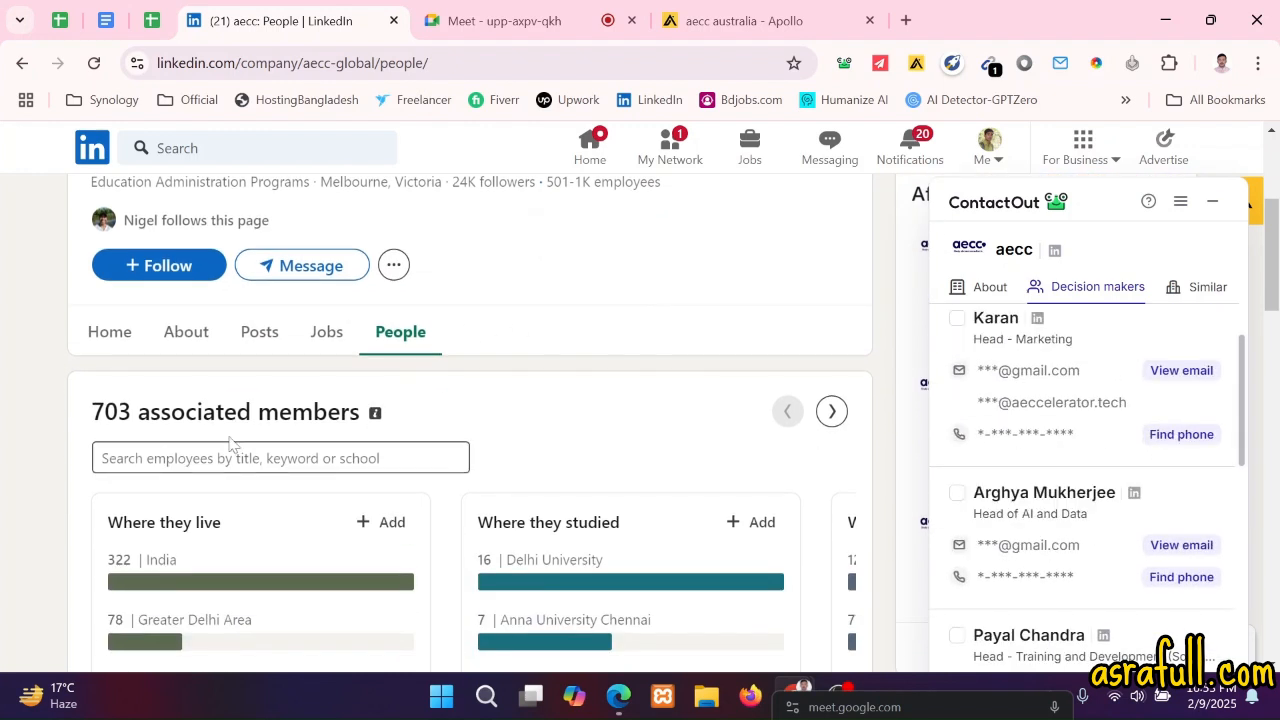
- Look through the associated members on aecc's LinkedIn People page for executives, including the page's extra options
scroll(234, 455, "down", 4)
scroll(260, 455, "down", 1)
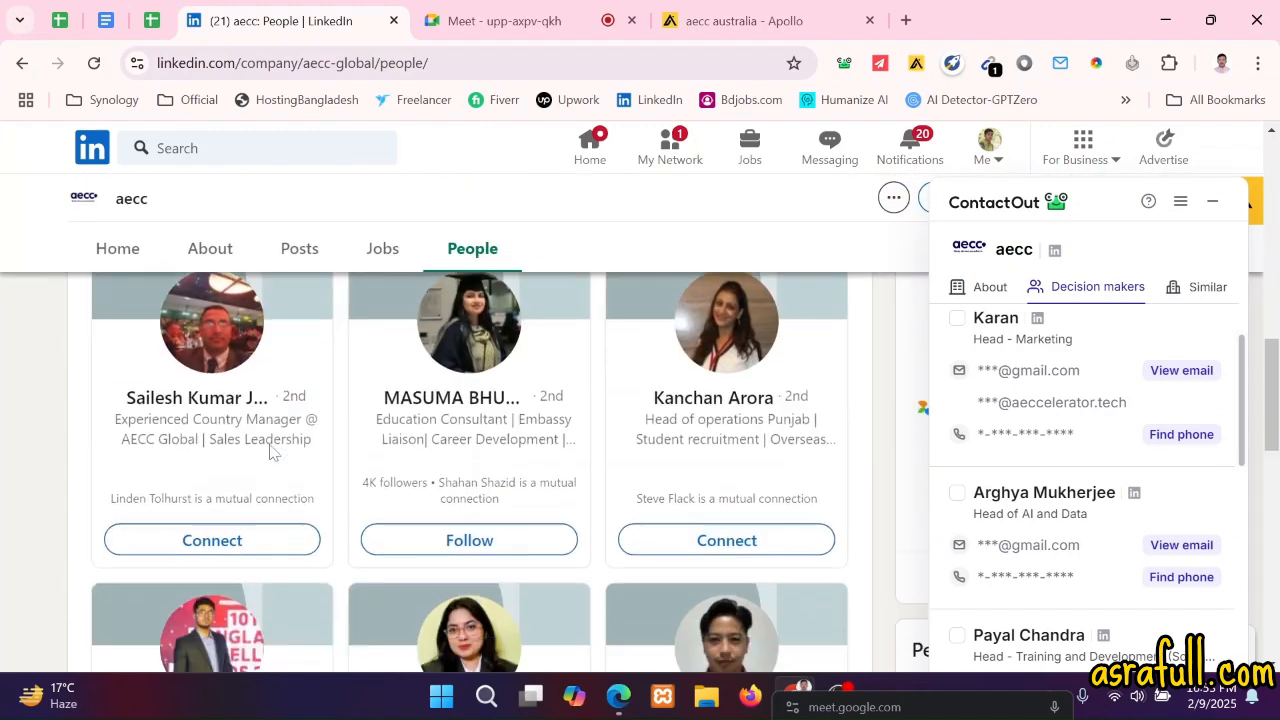
scroll(274, 446, "up", 8)
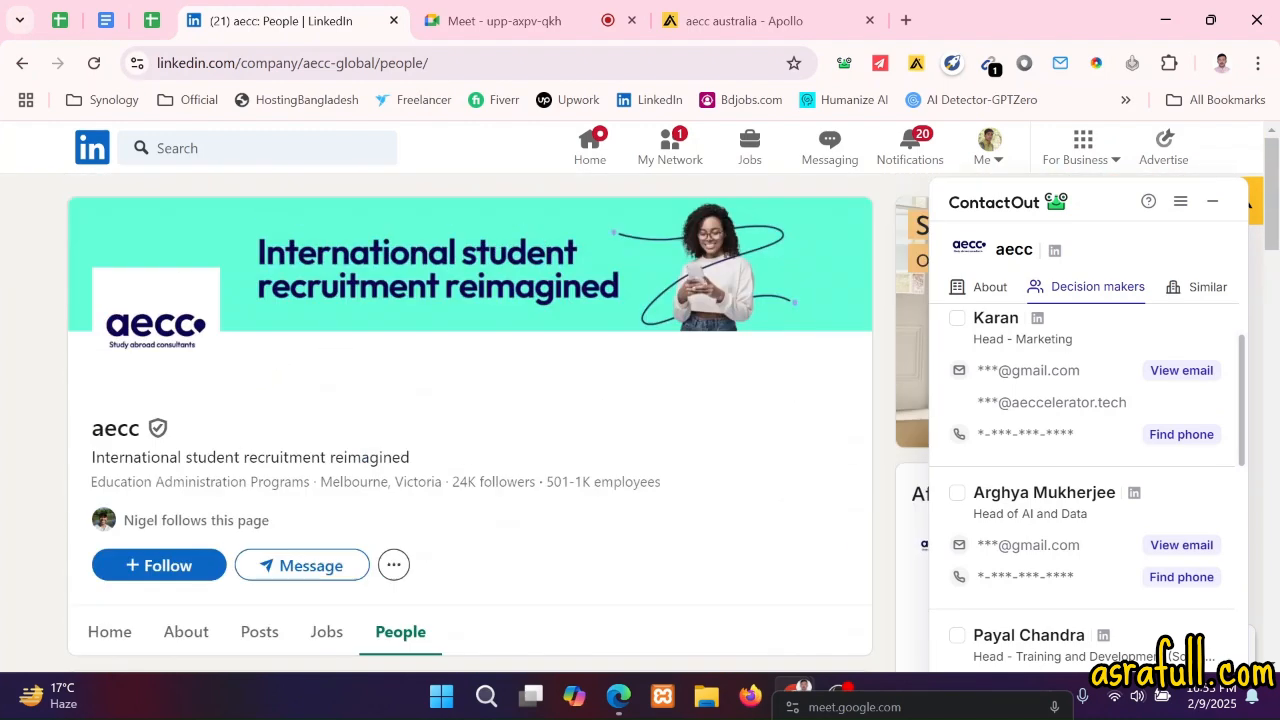
scroll(300, 470, "down", 2)
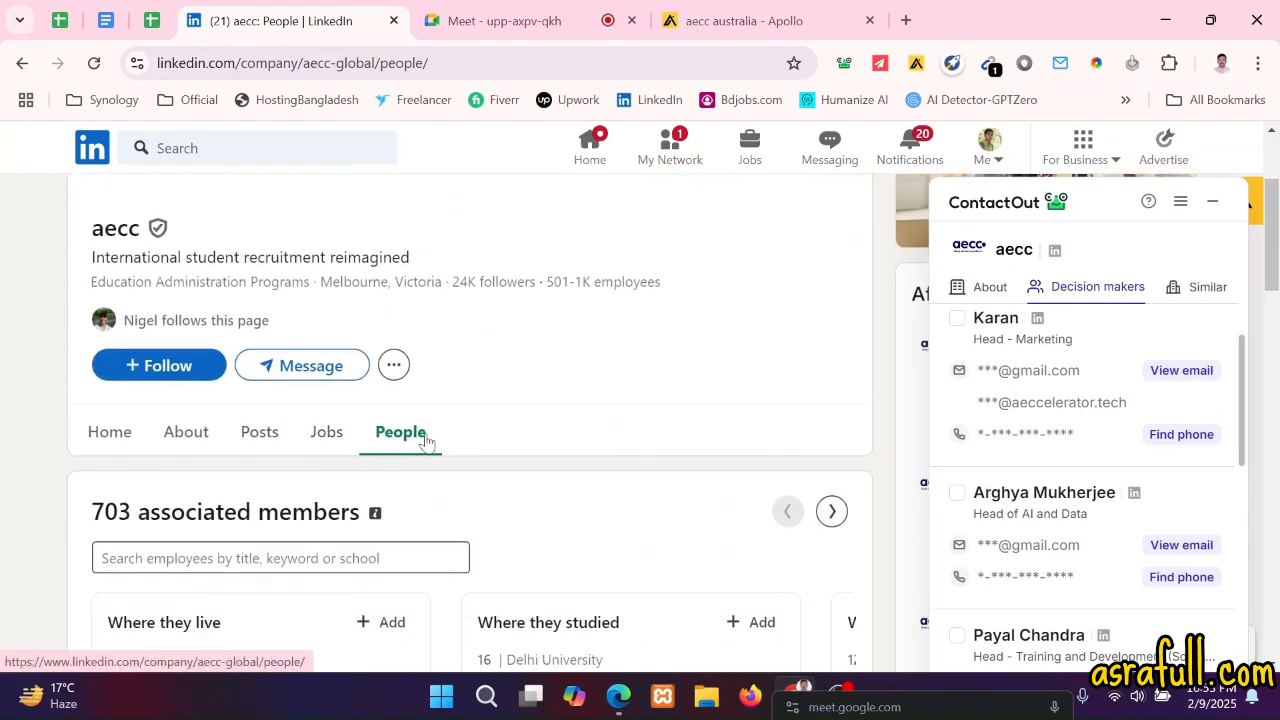
left_click(394, 364)
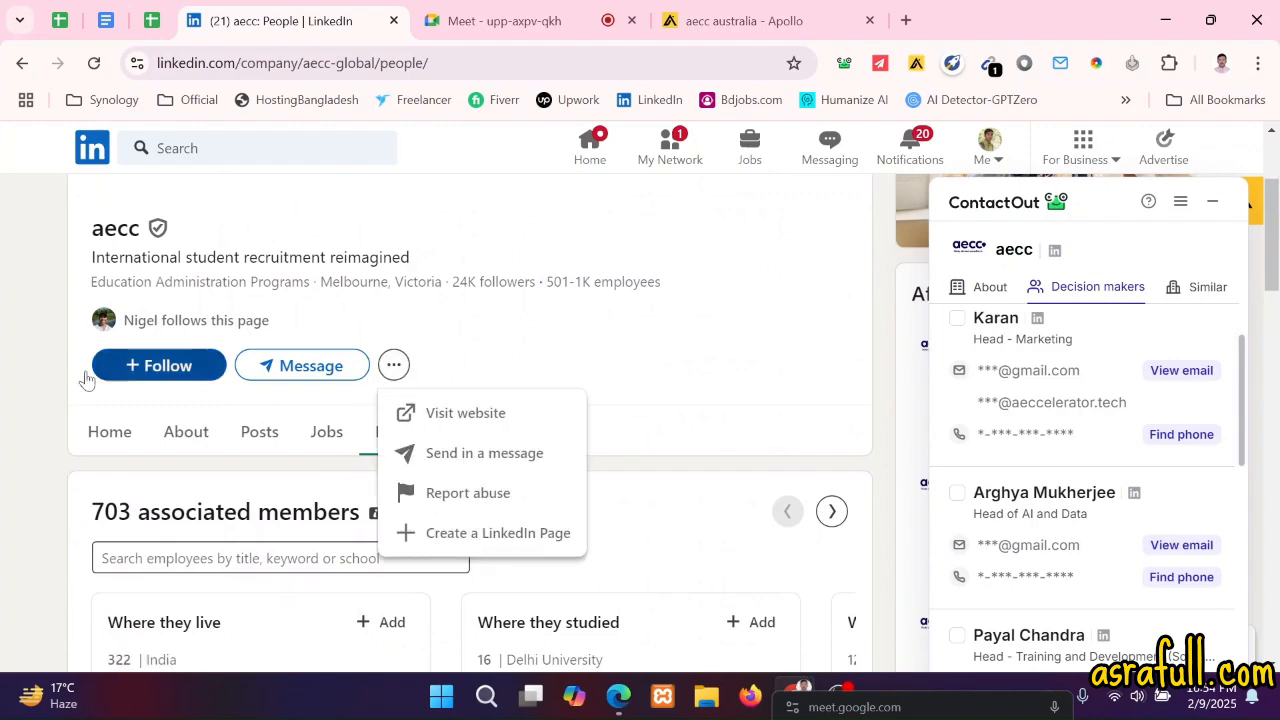
scroll(449, 491, "down", 7)
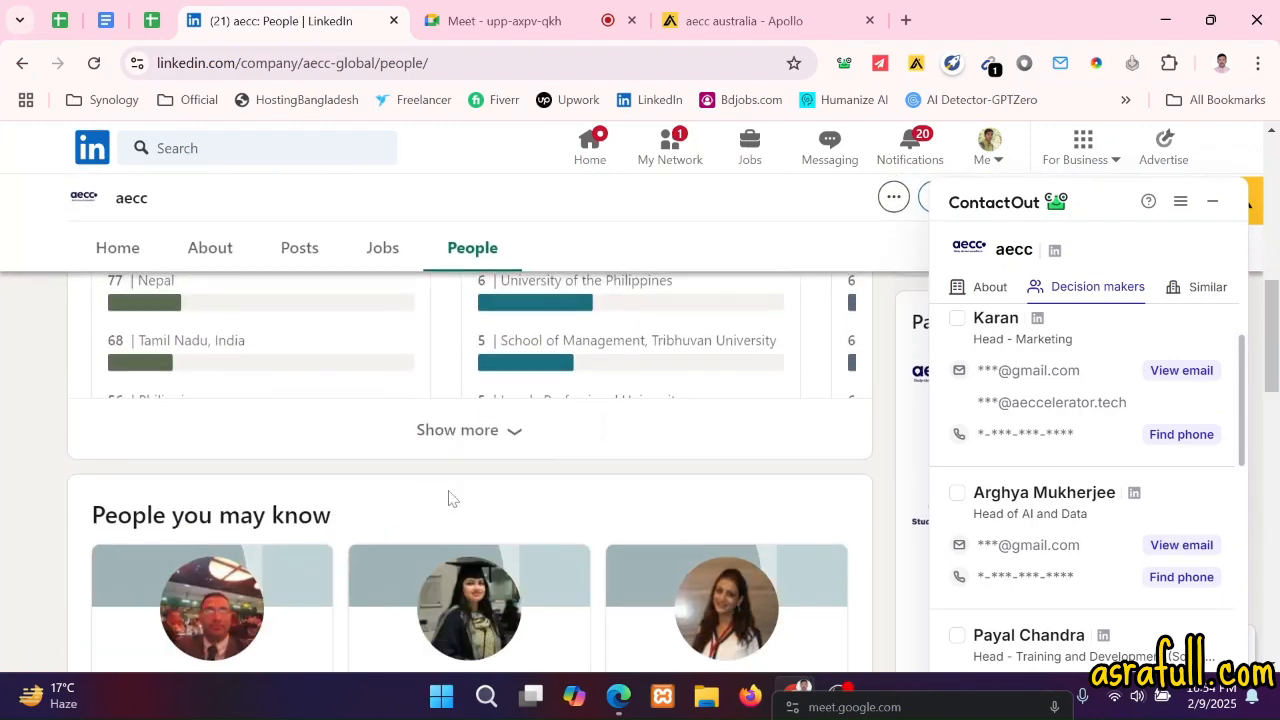
scroll(446, 483, "down", 5)
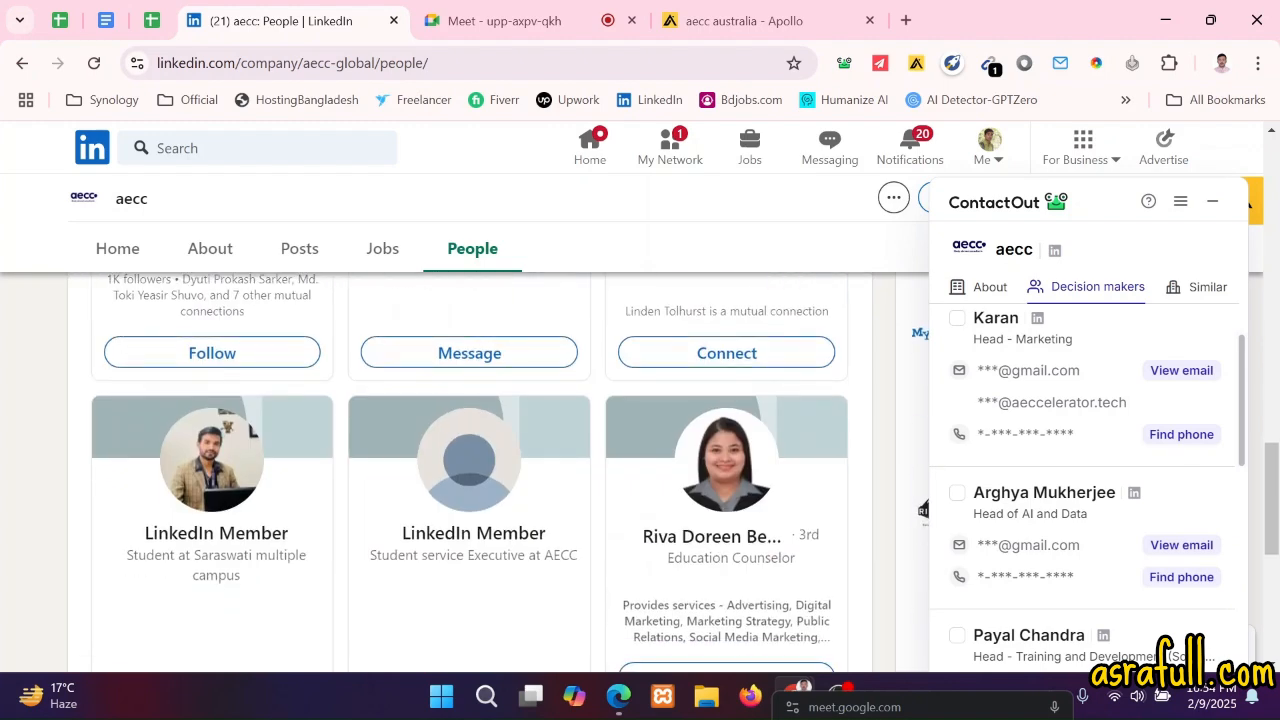
scroll(460, 538, "up", 5)
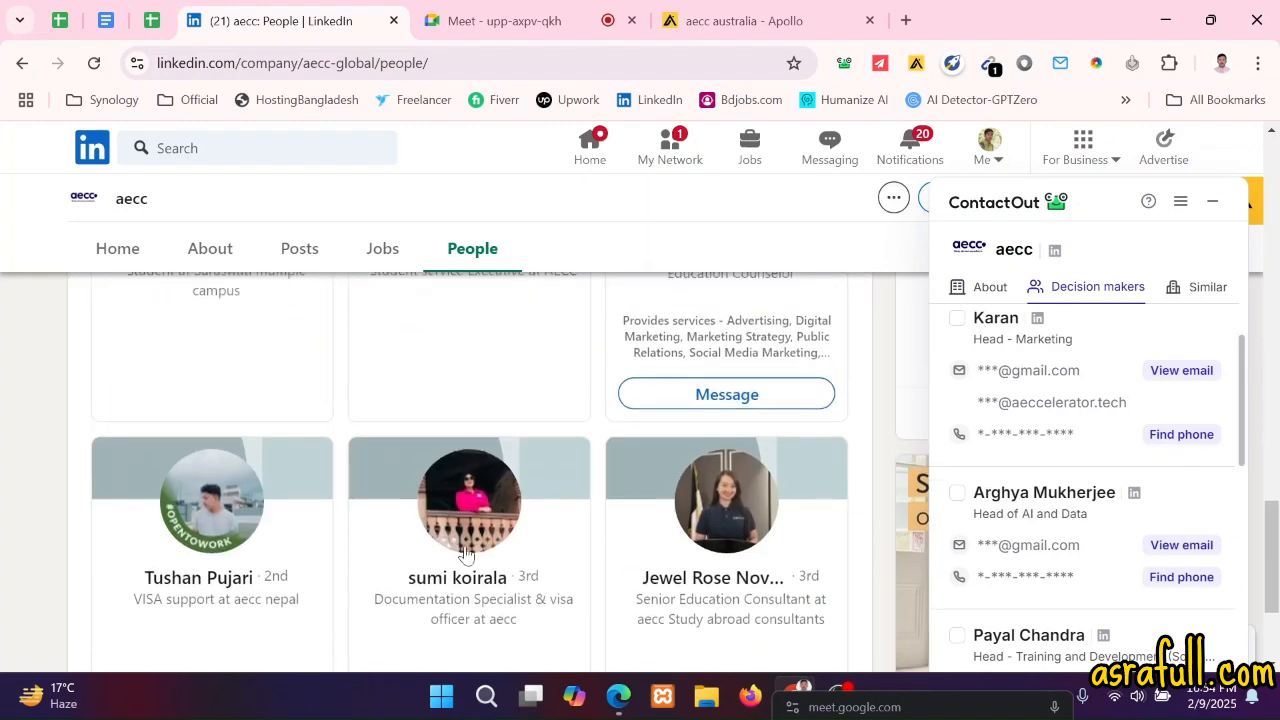
scroll(325, 511, "up", 2)
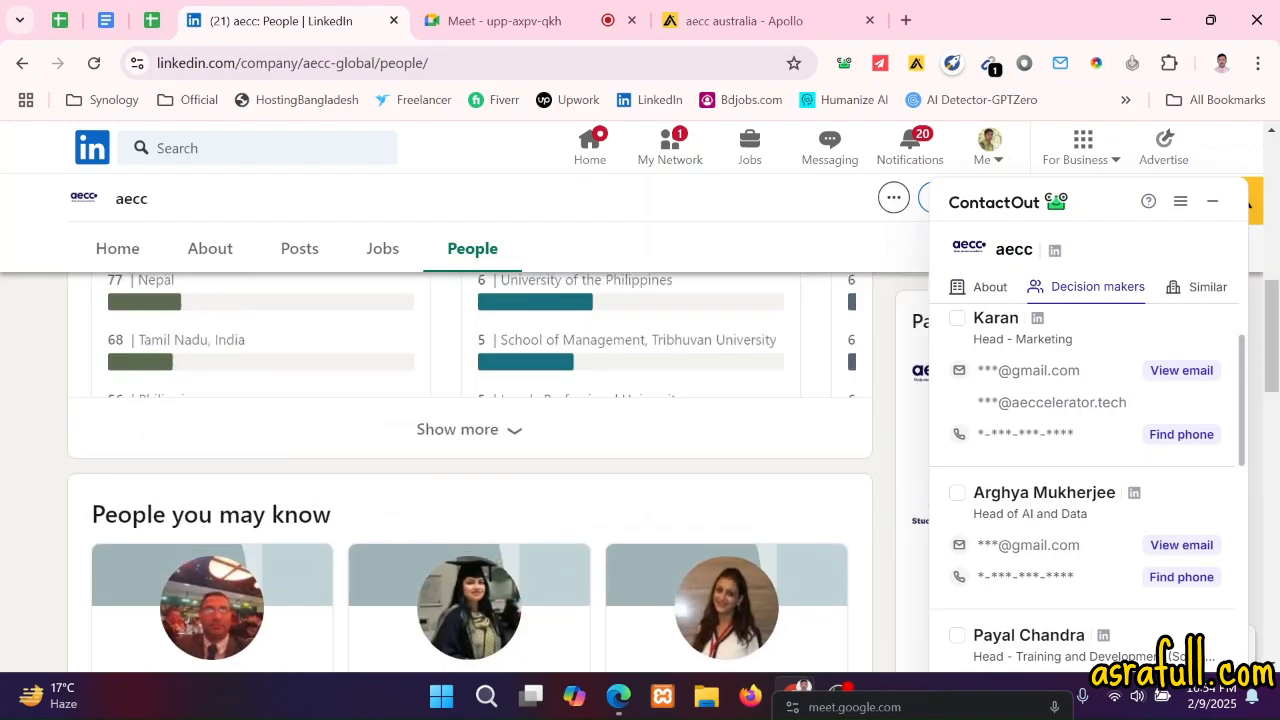
scroll(435, 506, "down", 3)
scroll(435, 506, "up", 10)
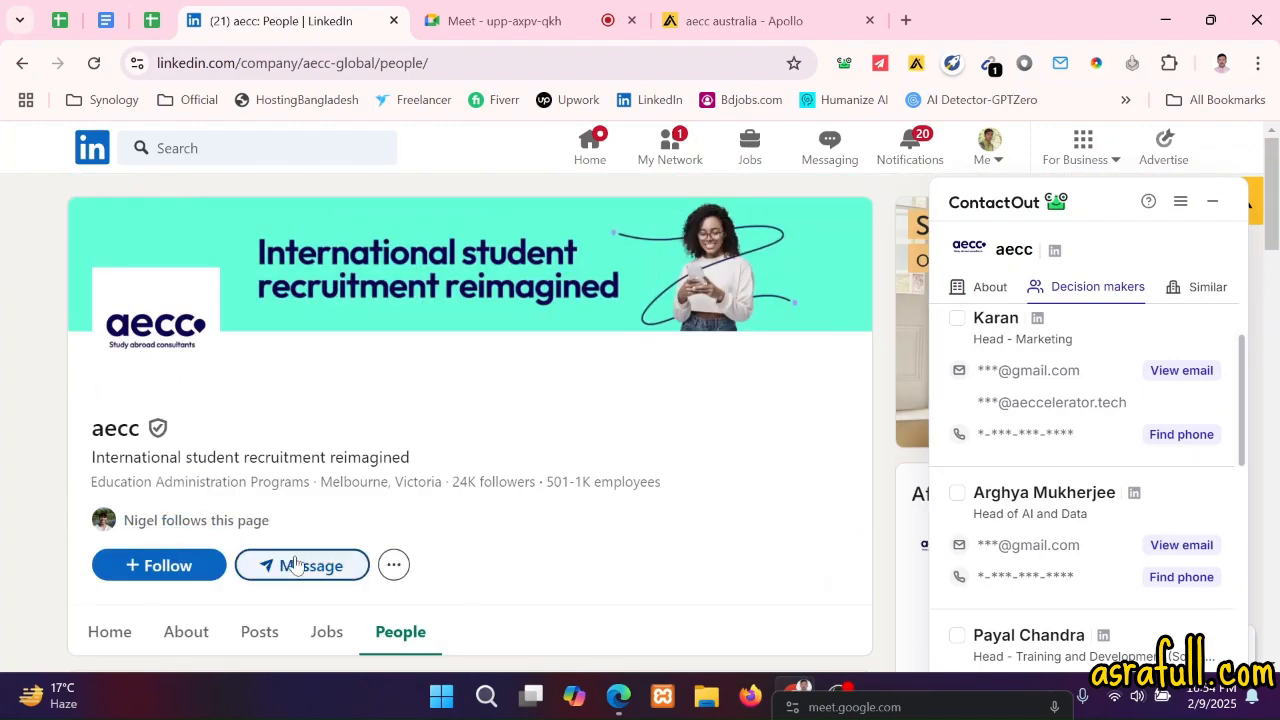
scroll(118, 523, "down", 1)
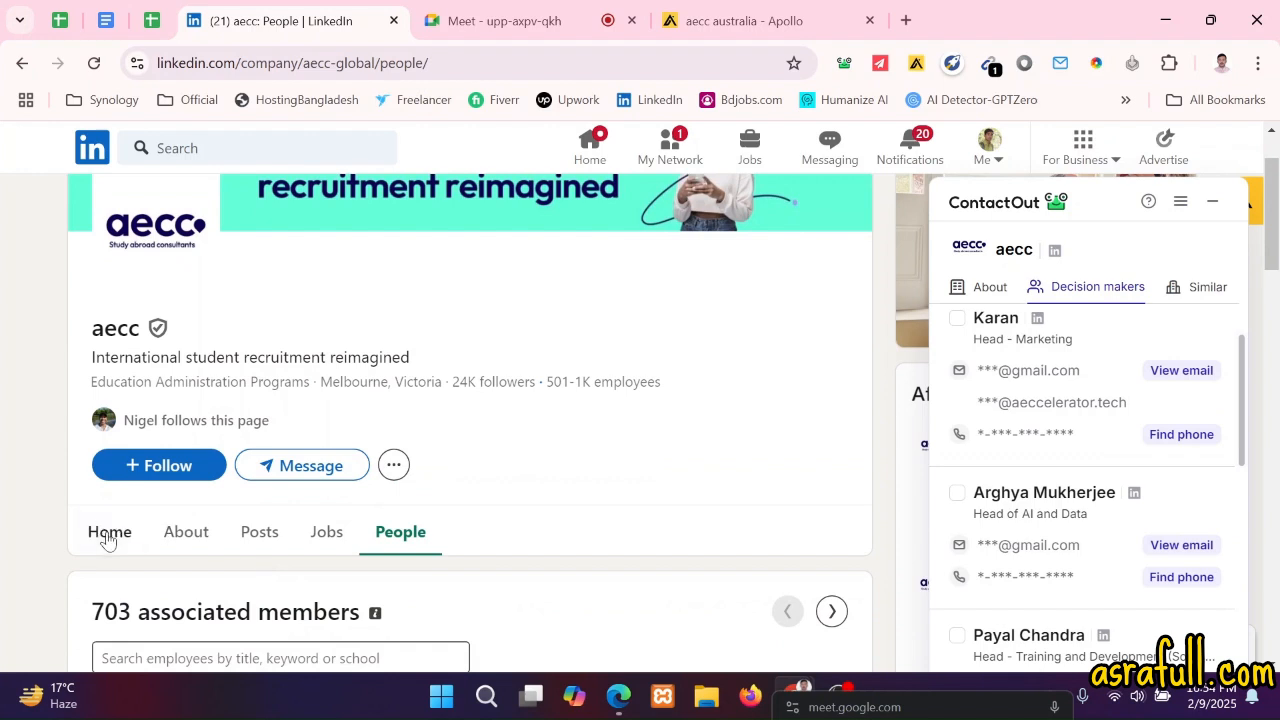
- Return to aecc's LinkedIn home page and, with ContactOut minimized, open the company's employee list in the Apollo extension
left_click(109, 535)
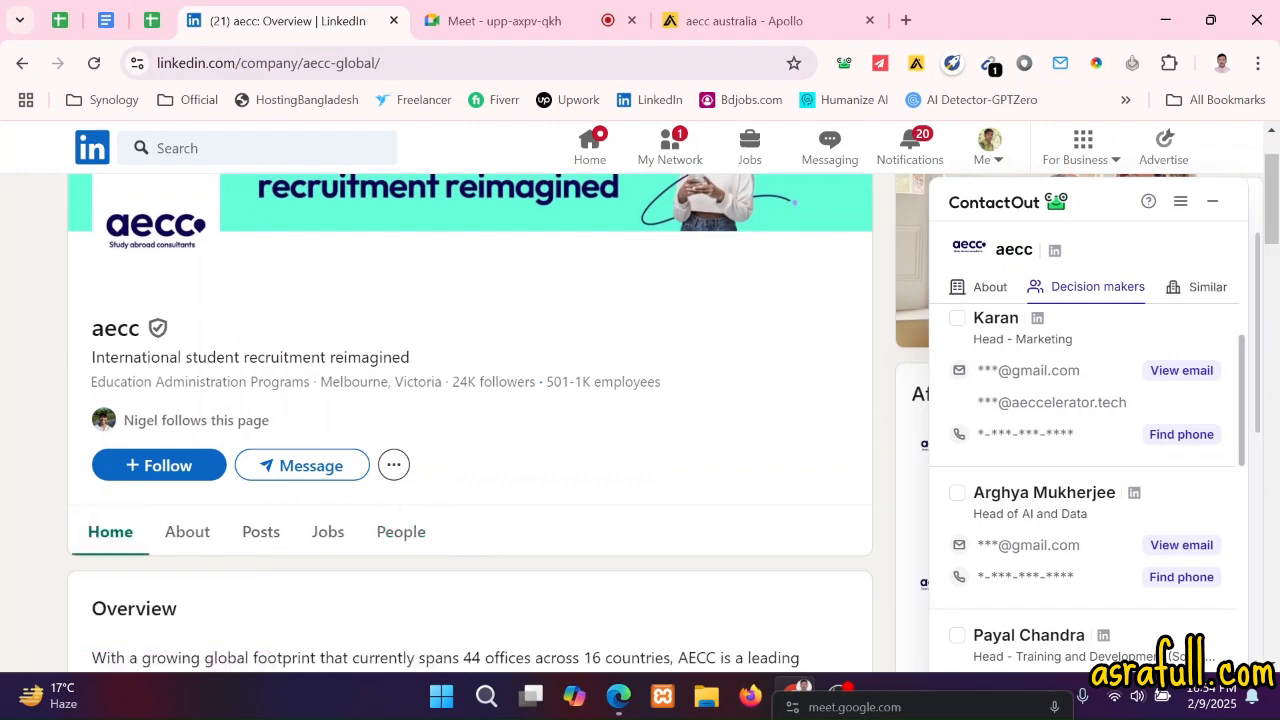
scroll(445, 390, "up", 1)
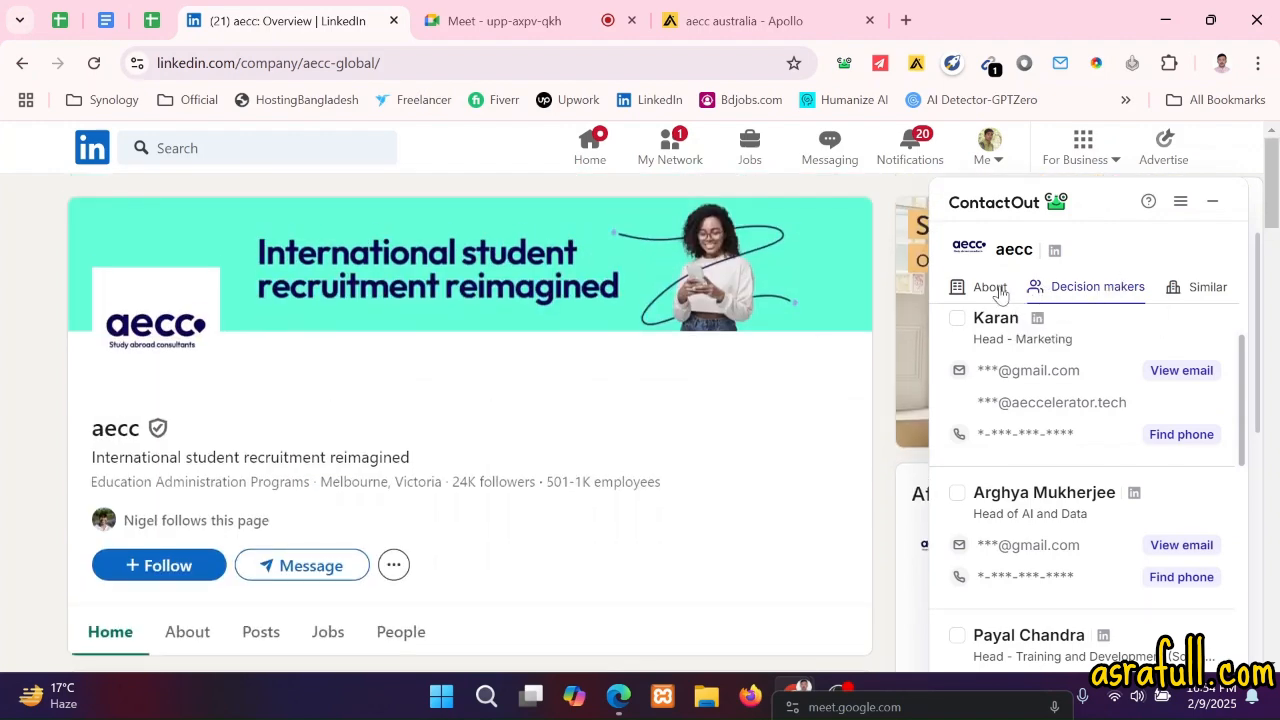
left_click(1213, 203)
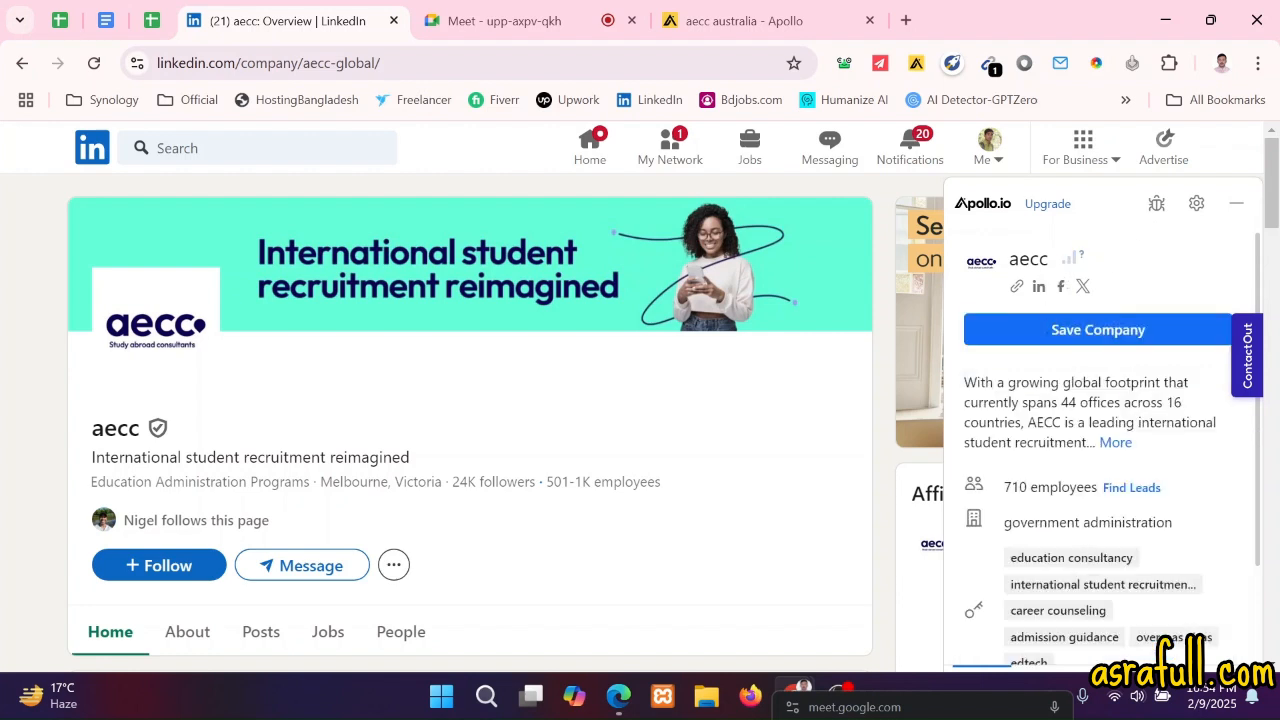
scroll(1038, 286, "down", 1)
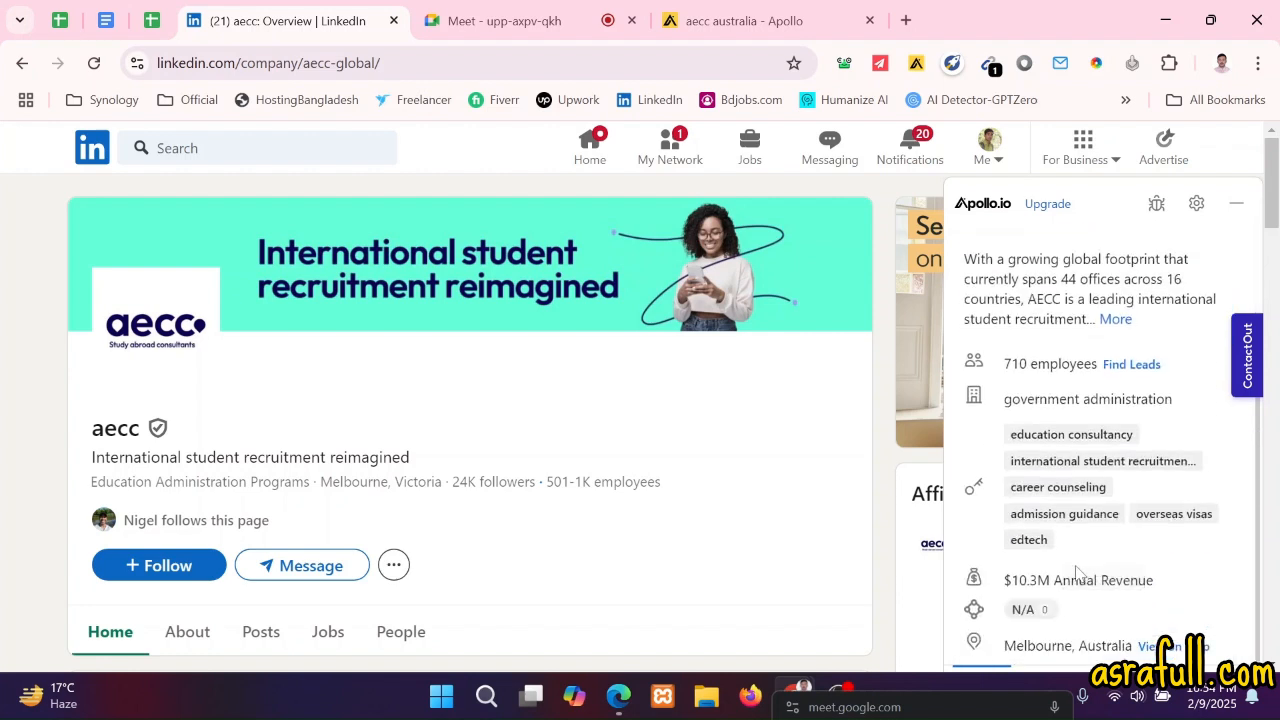
left_click(1050, 364)
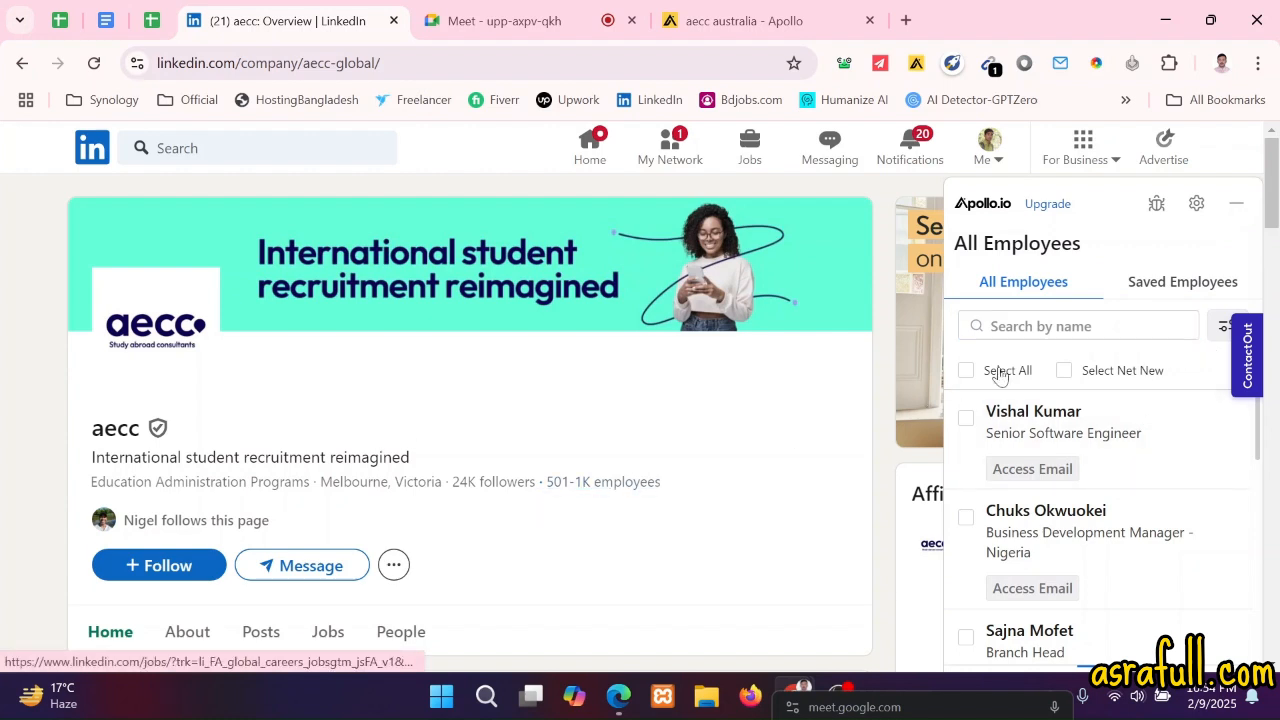
- Check the saved employees in the Apollo extension, return to all employees and review their names and job titles
left_click(1160, 293)
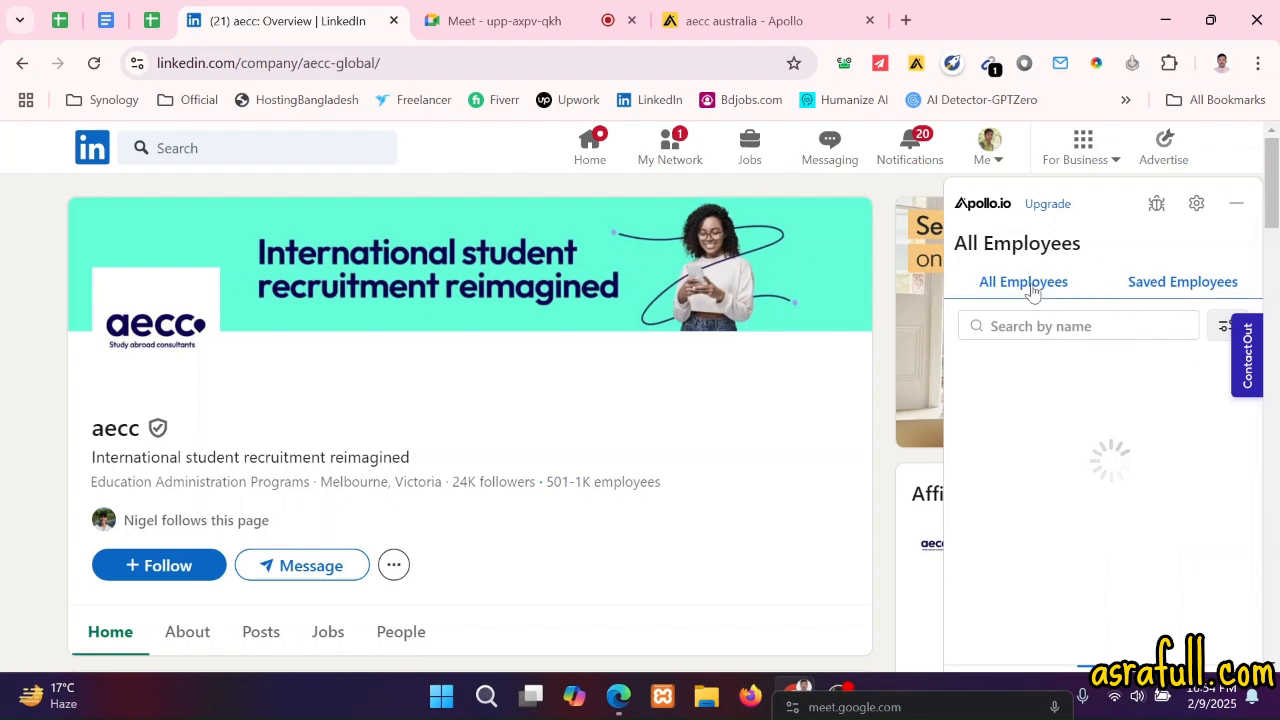
left_click(1033, 290)
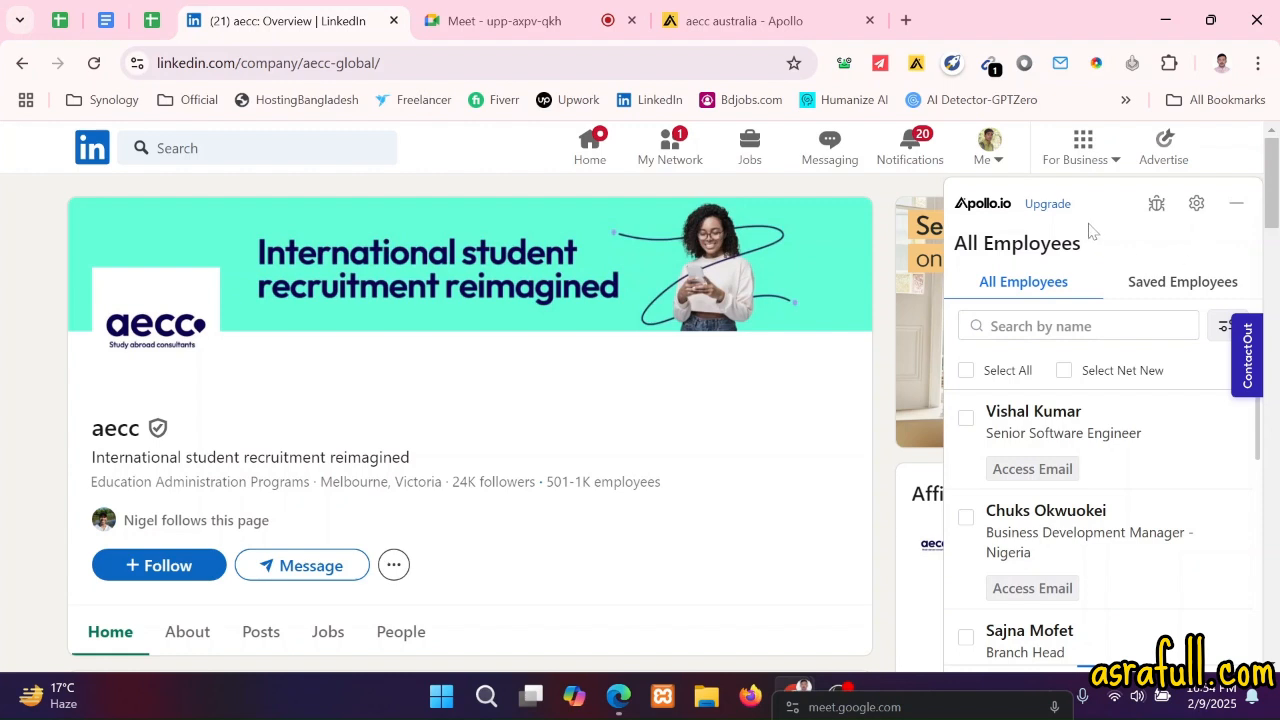
scroll(1089, 477, "down", 2)
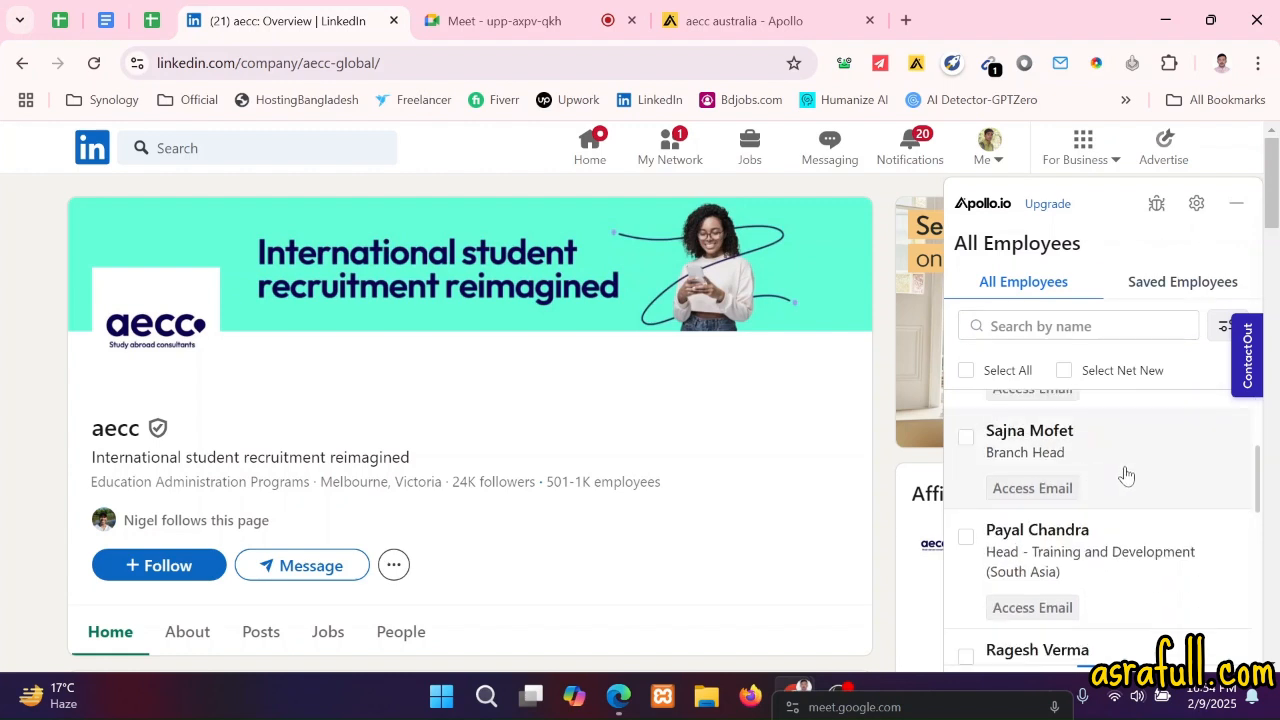
scroll(1120, 483, "up", 2)
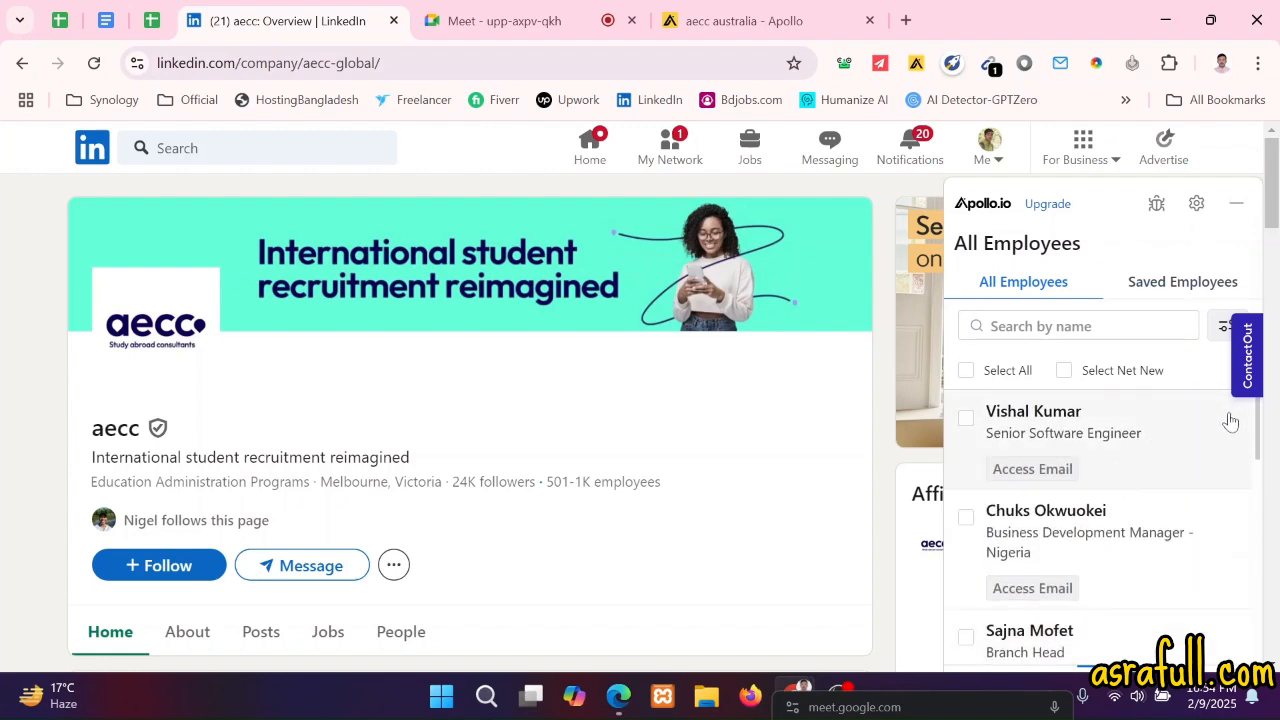
scroll(1080, 528, "down", 1)
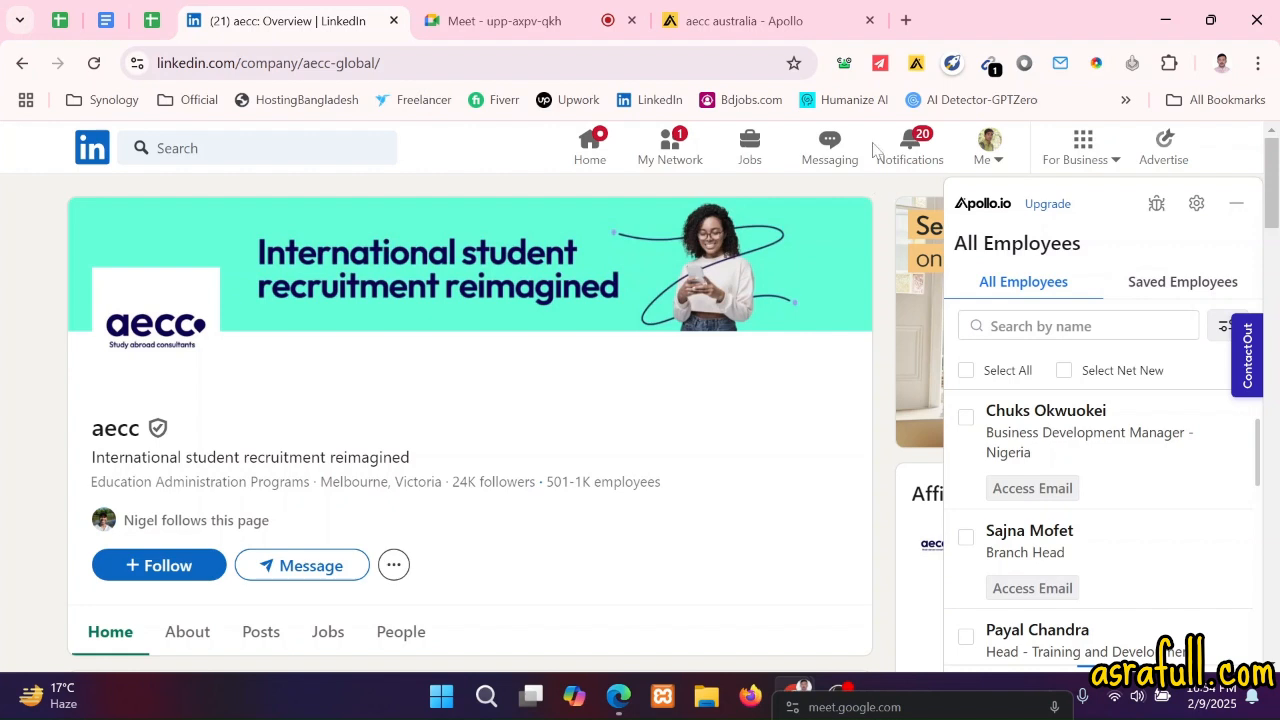
left_click(916, 63)
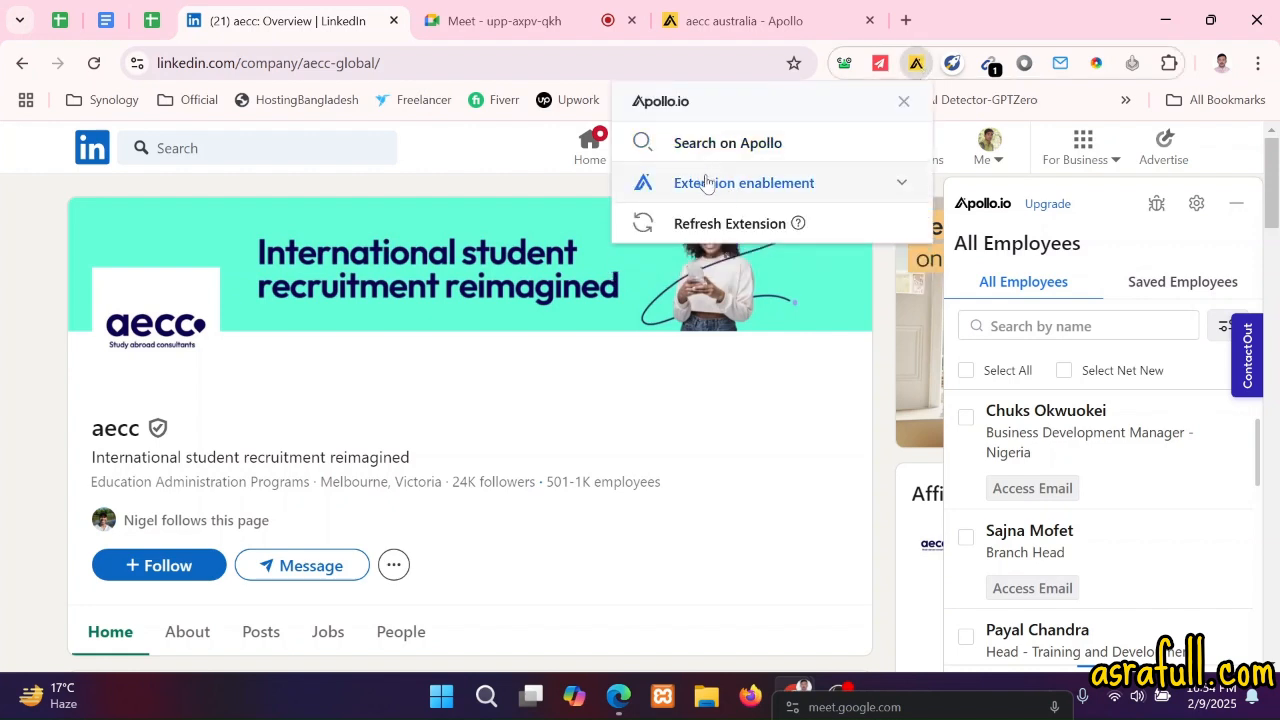
left_click(709, 146)
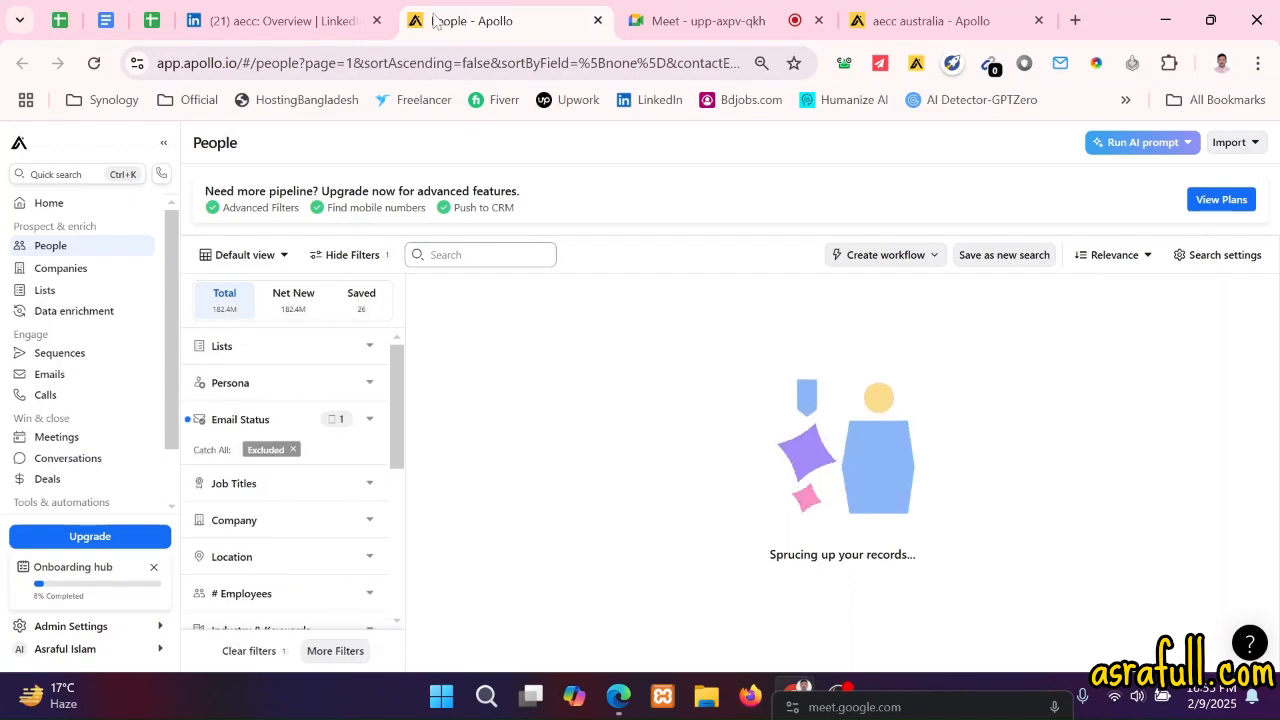
left_click(298, 27)
left_click(598, 21)
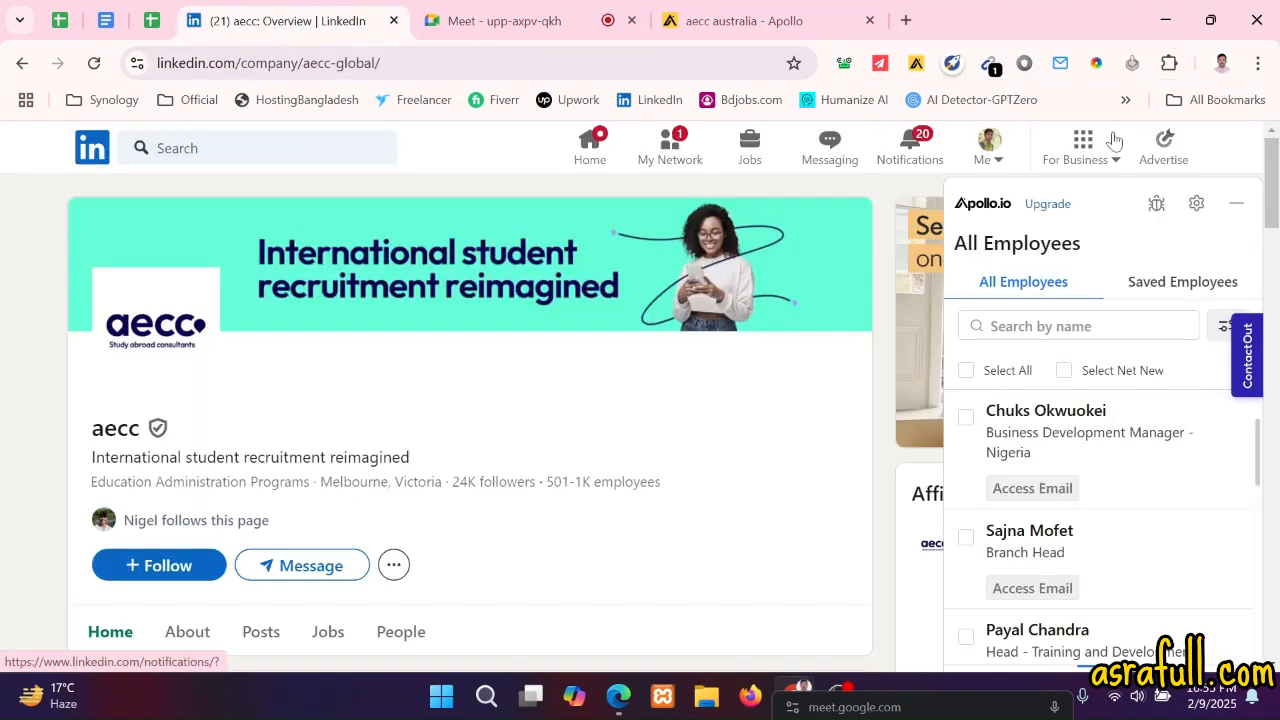
left_click(1194, 204)
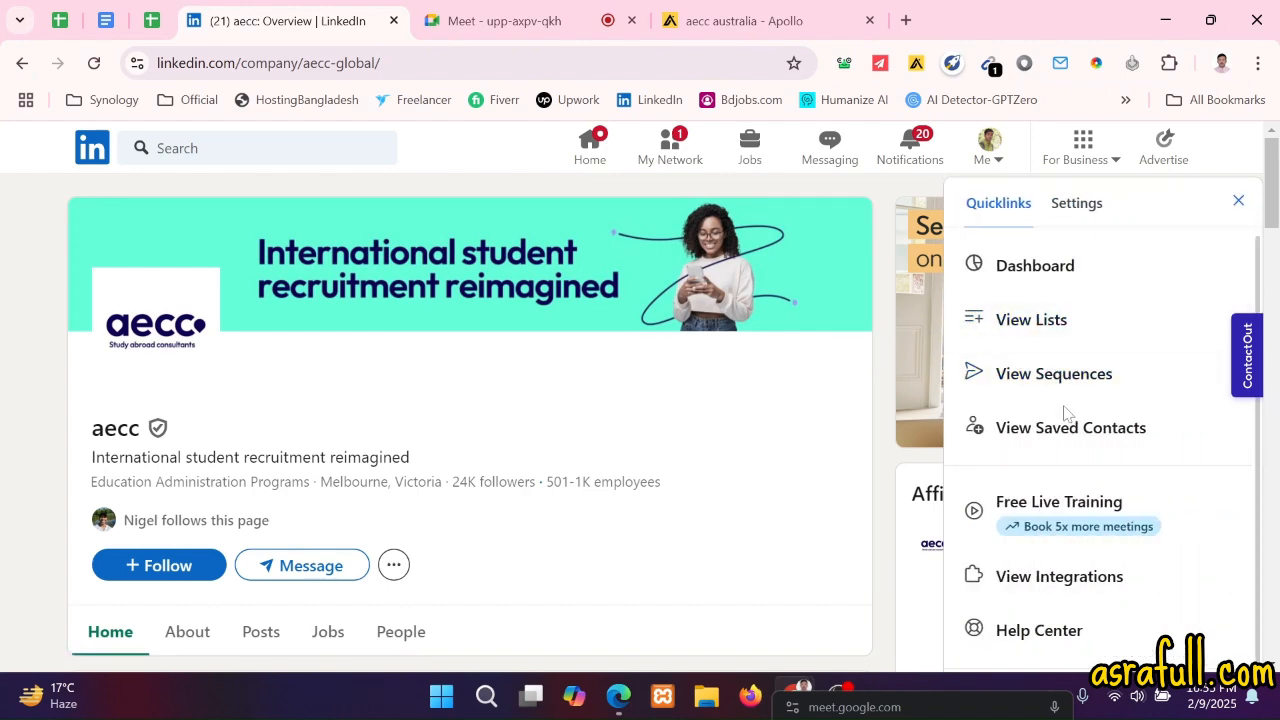
scroll(1075, 484, "down", 1)
scroll(1062, 450, "up", 1)
left_click(1237, 201)
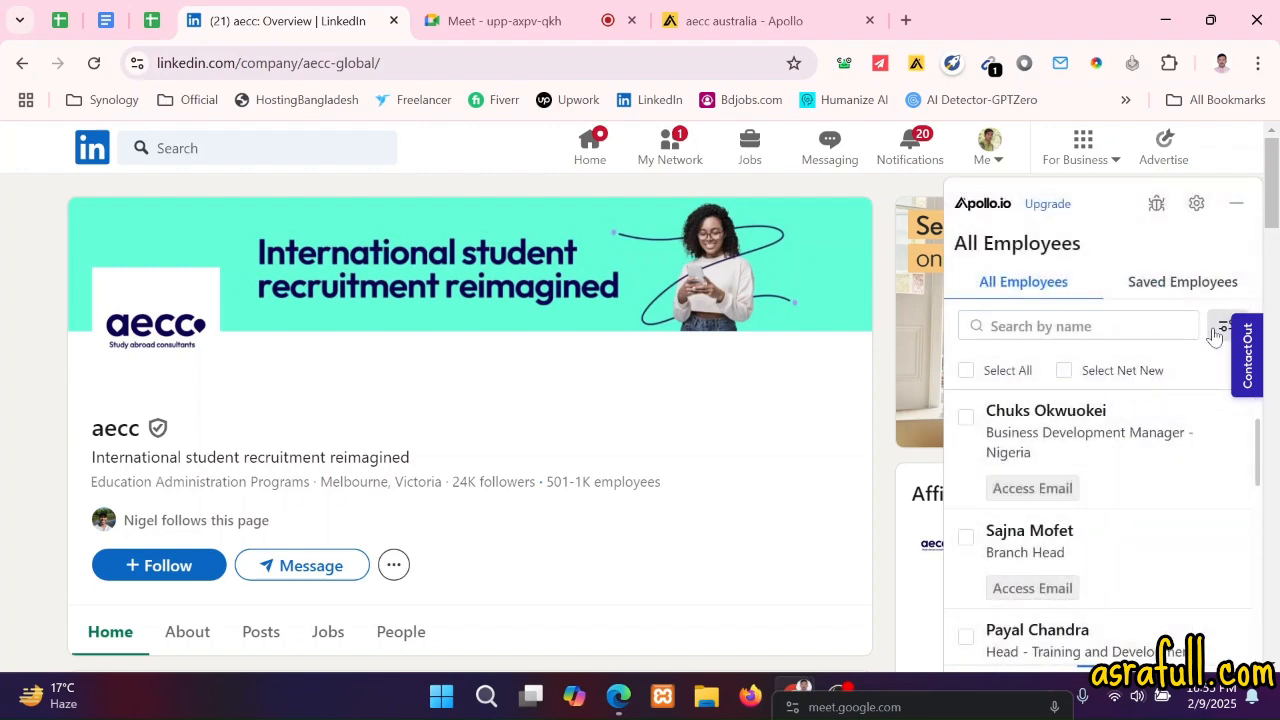
- Open the first listed employee's Apollo profile in a new tab, and from it open aecc's full employee list
scroll(1129, 514, "down", 2)
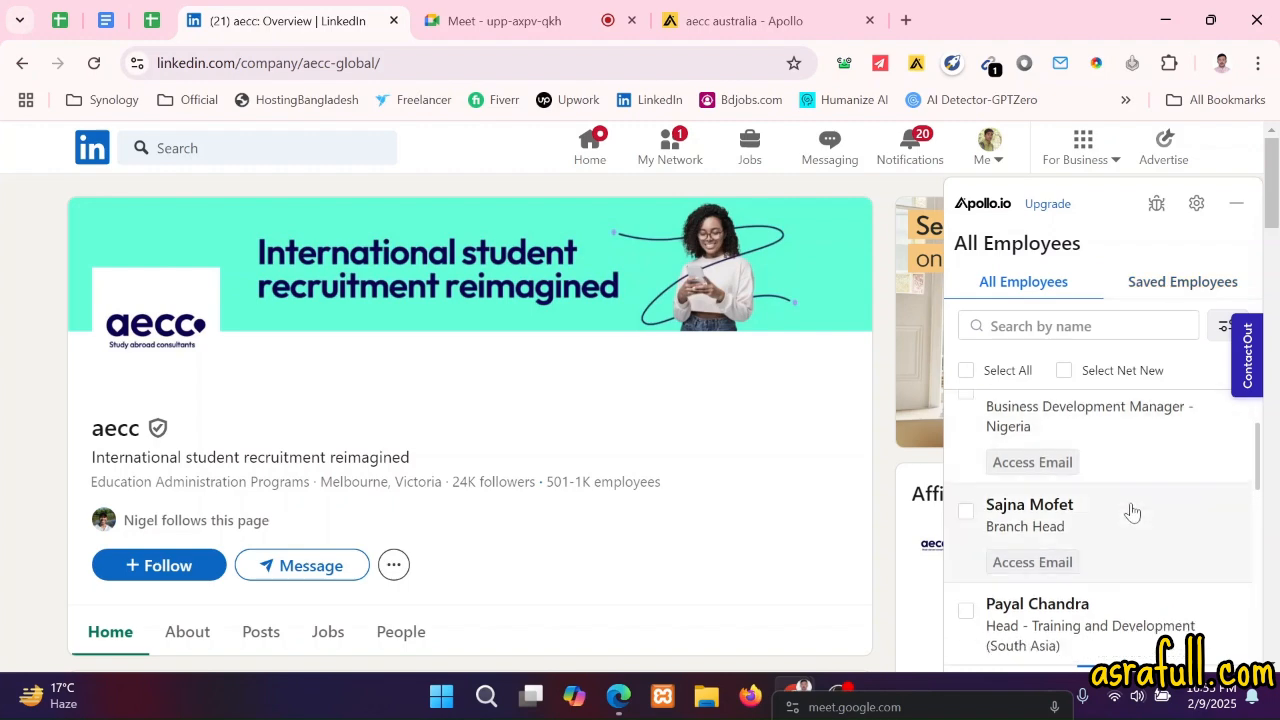
scroll(1100, 460, "up", 3)
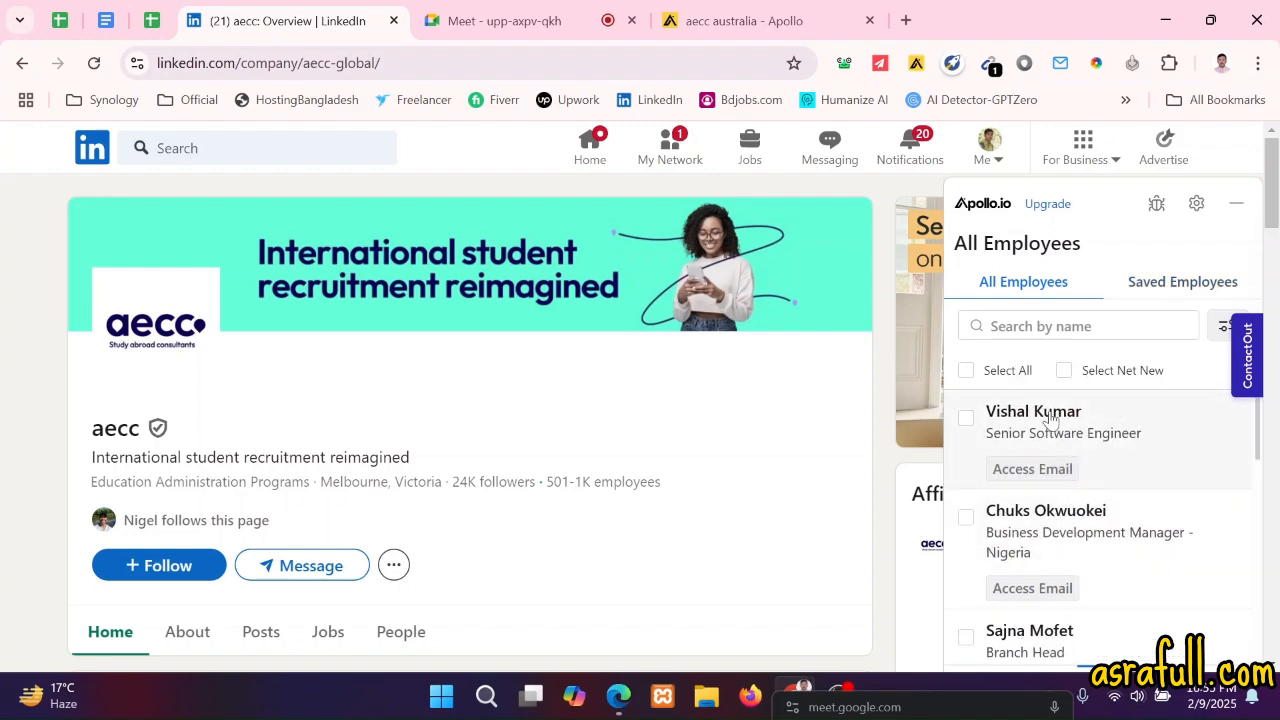
right_click(1053, 420)
left_click(1206, 416)
left_click_drag(1206, 416, 1186, 491)
left_click(1178, 432)
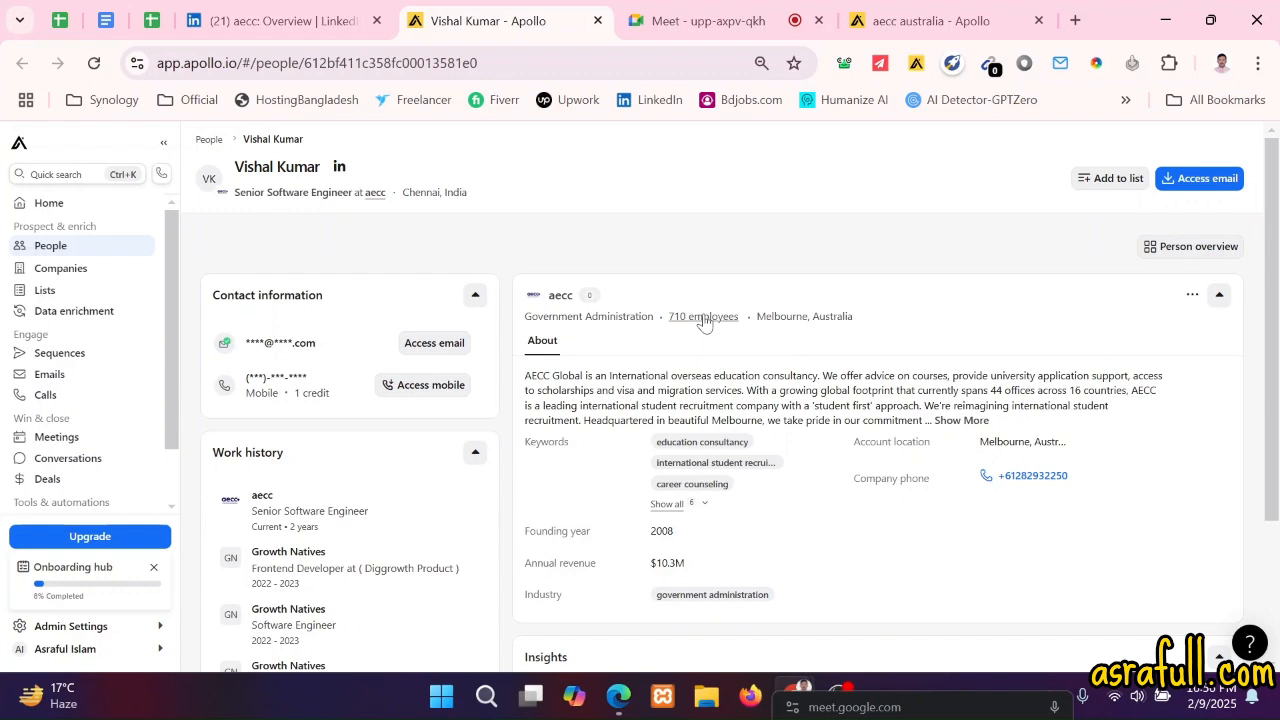
left_click(700, 320)
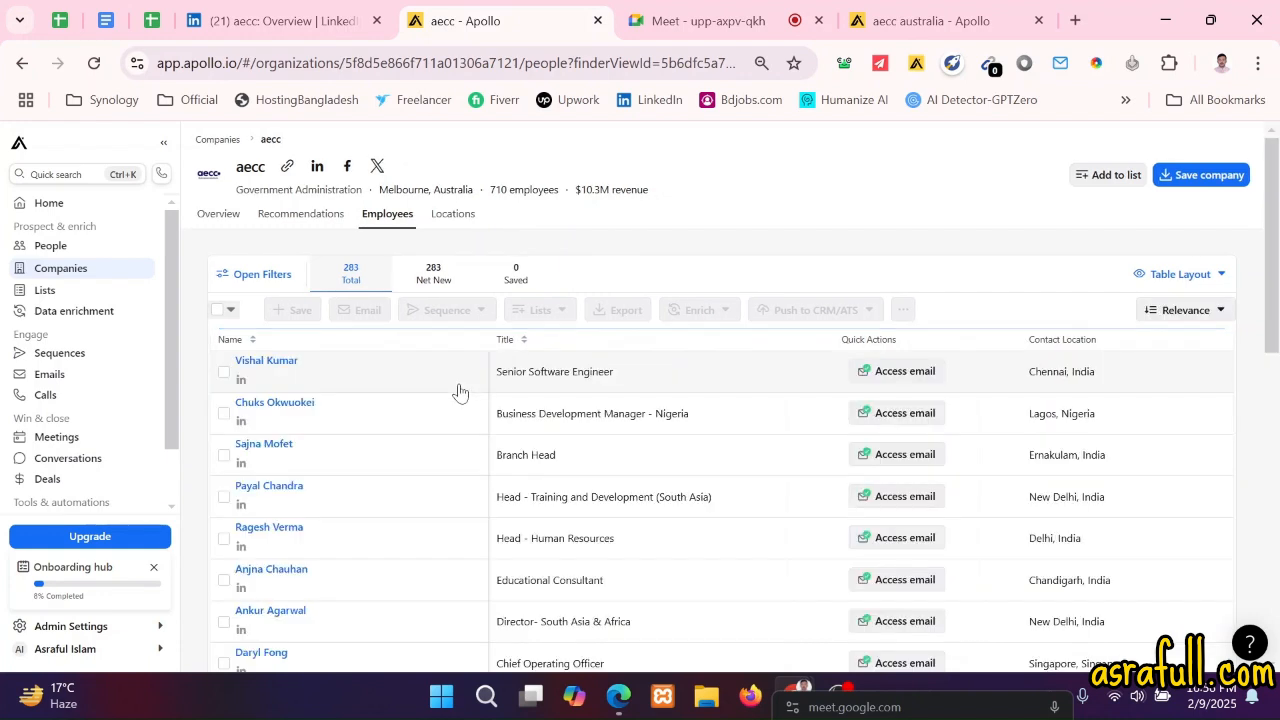
- Open the employee filters and expand the Job Titles filter, ready for entering titles to include
left_click(259, 274)
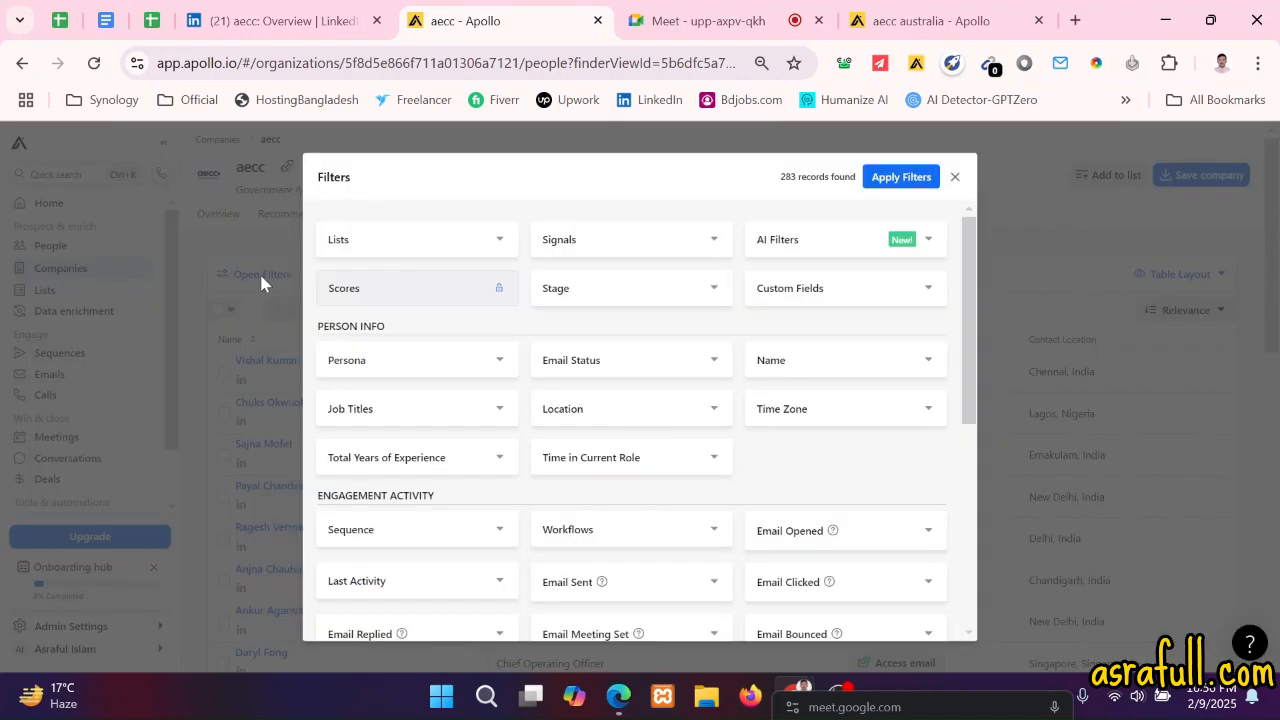
left_click(409, 420)
left_click(384, 478)
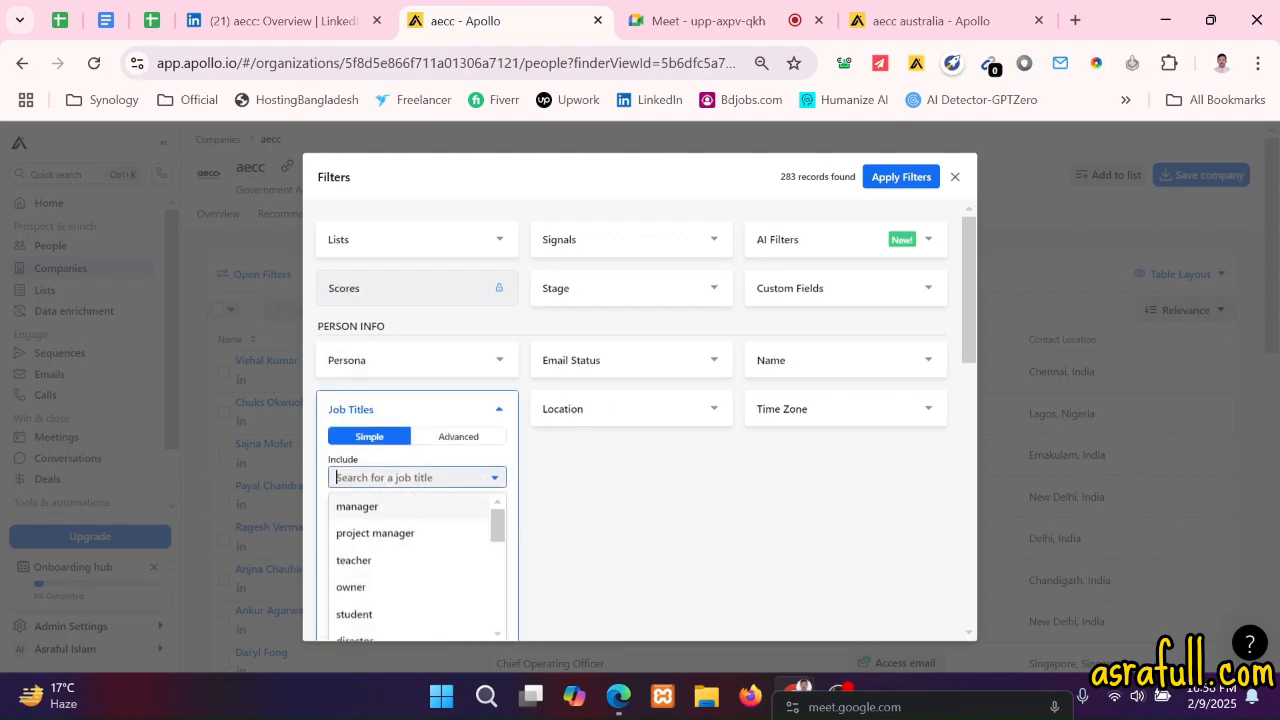
- In the spreadsheet's Web Portals sheet, copy Director, Manager, Managing Director, CEO and President from cell A2 as separate clipboard items
left_click(160, 22)
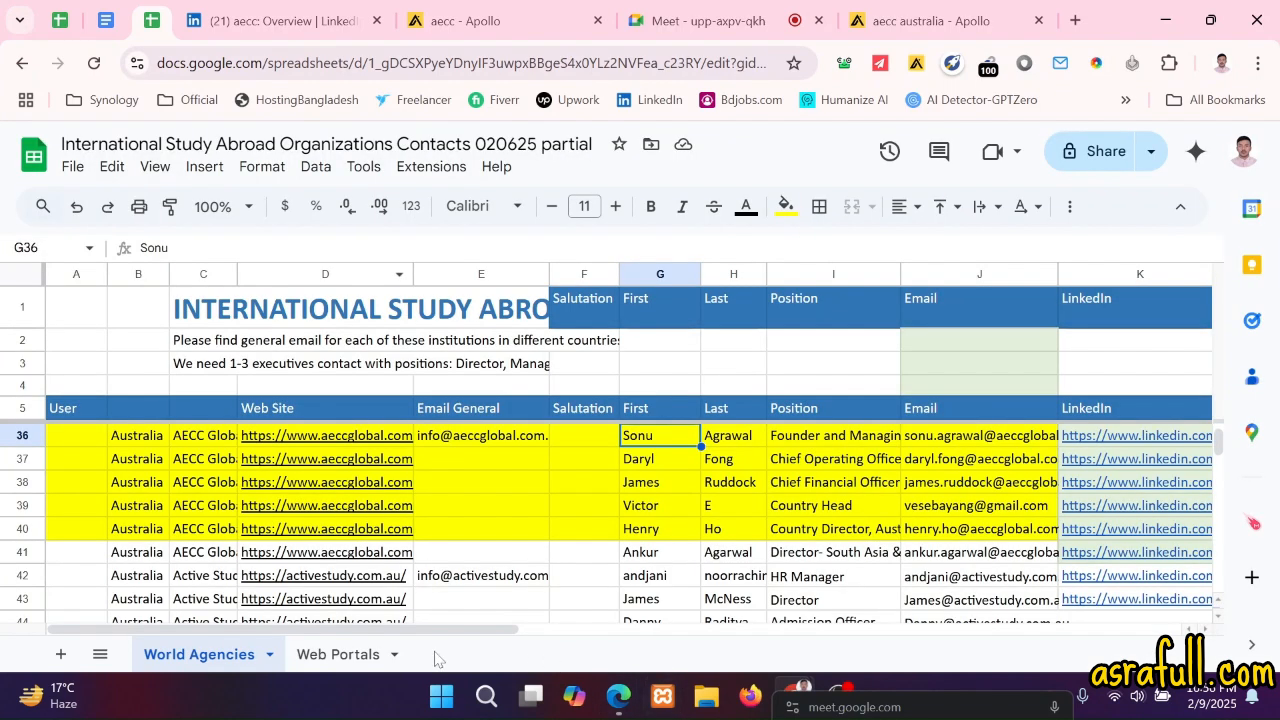
left_click(340, 654)
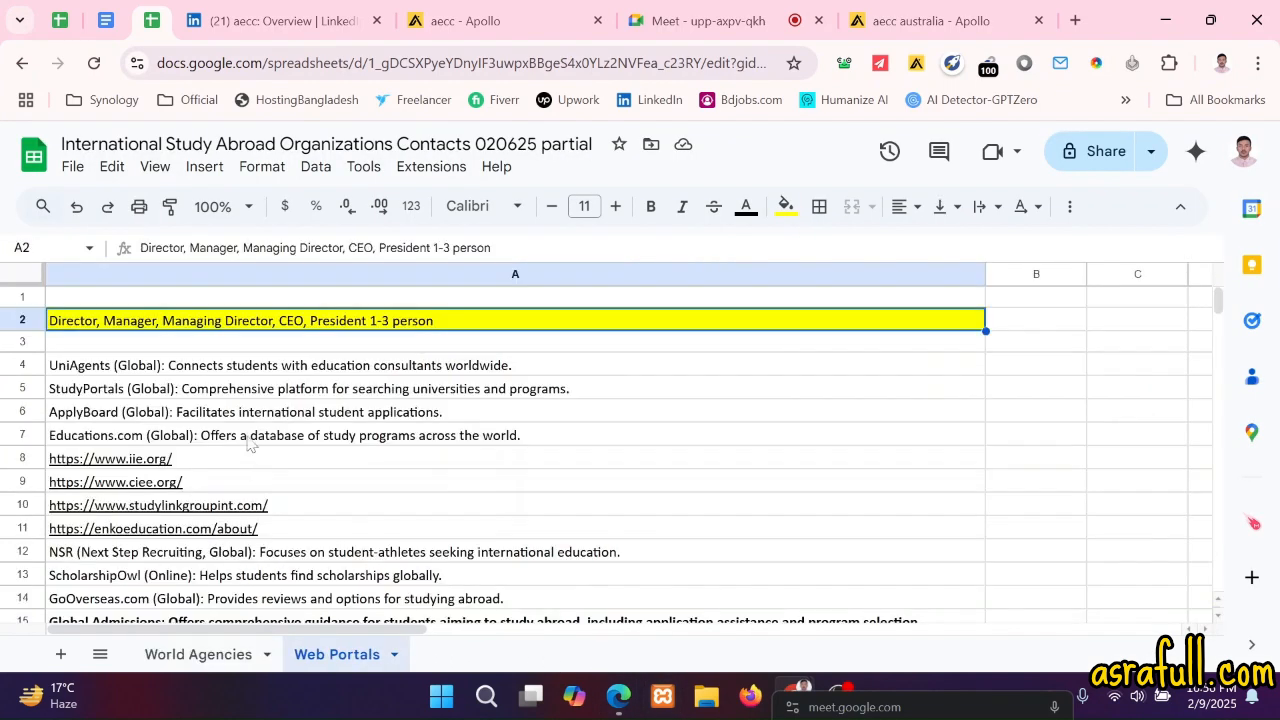
double_click(104, 326)
double_click(74, 320)
left_click(176, 320)
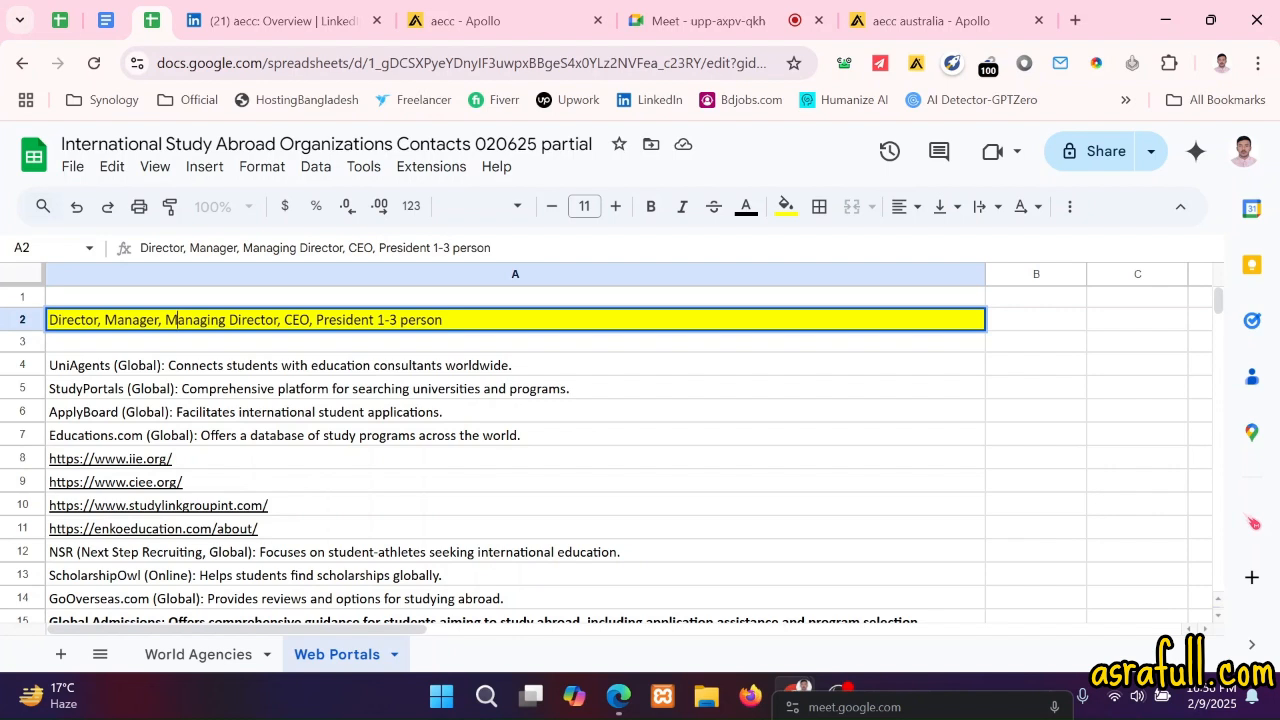
double_click(134, 320)
left_click_drag(165, 320, 278, 320)
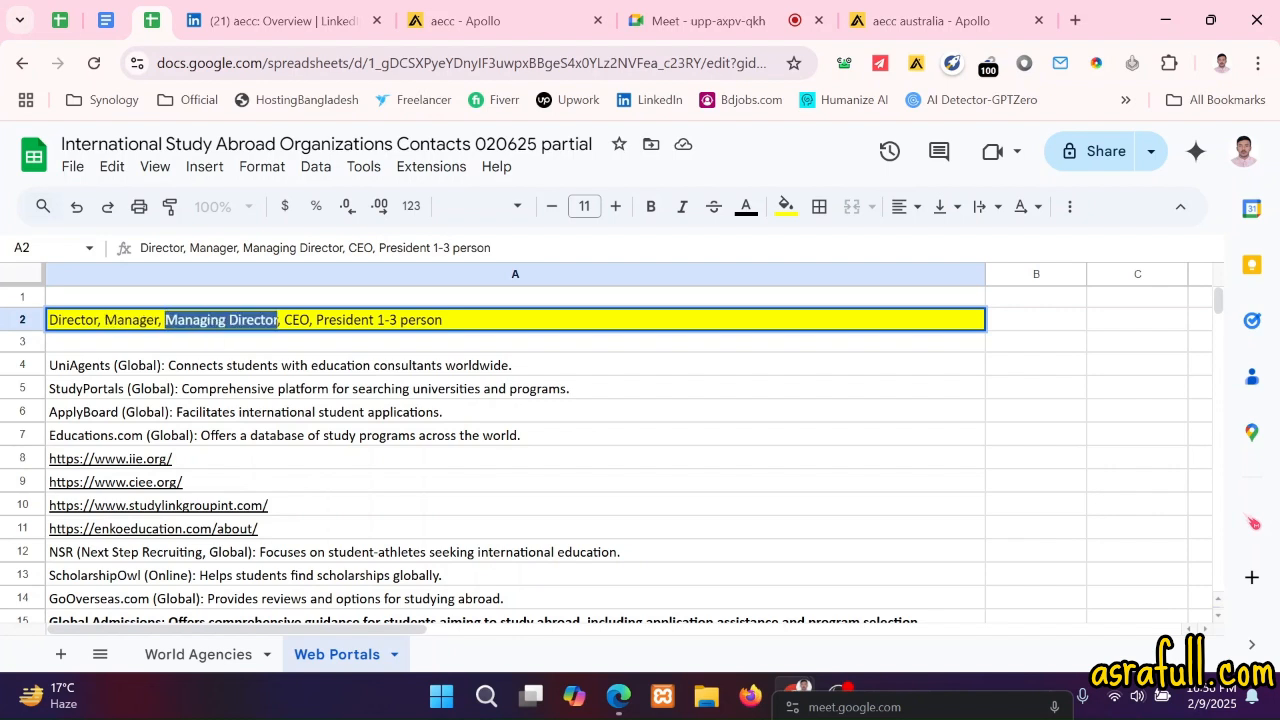
double_click(297, 320)
key("super+c")
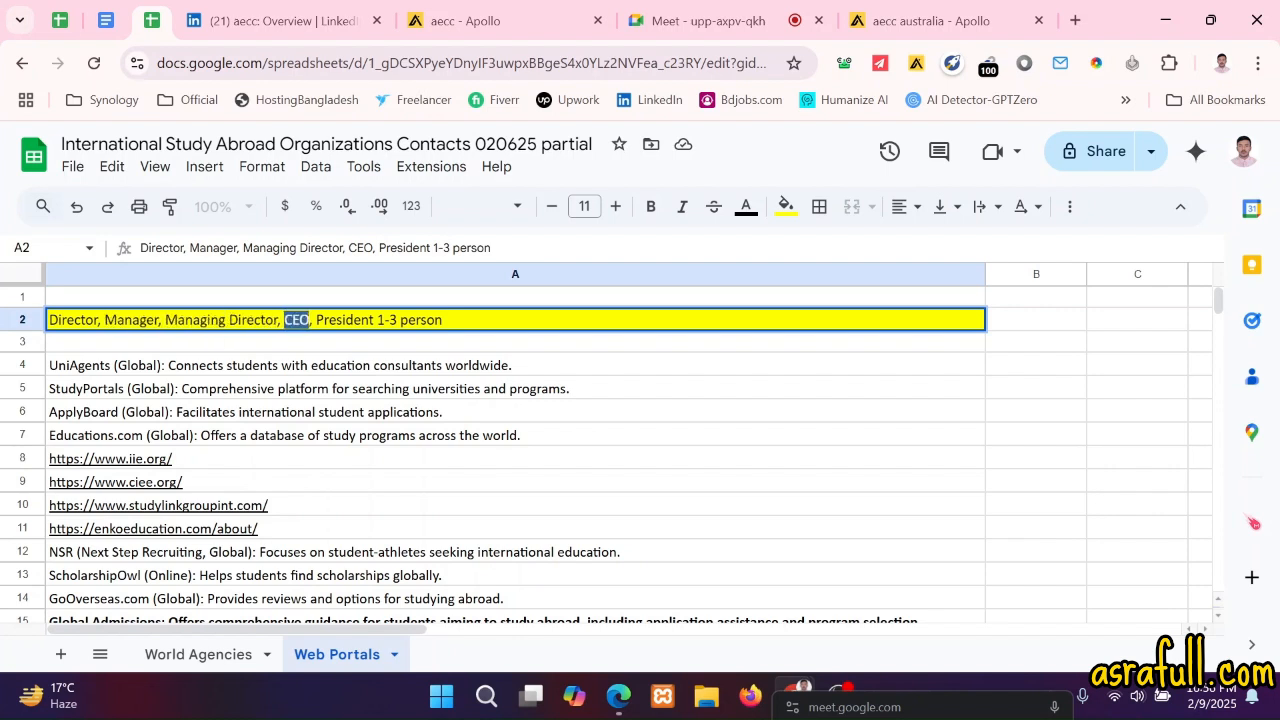
double_click(346, 320)
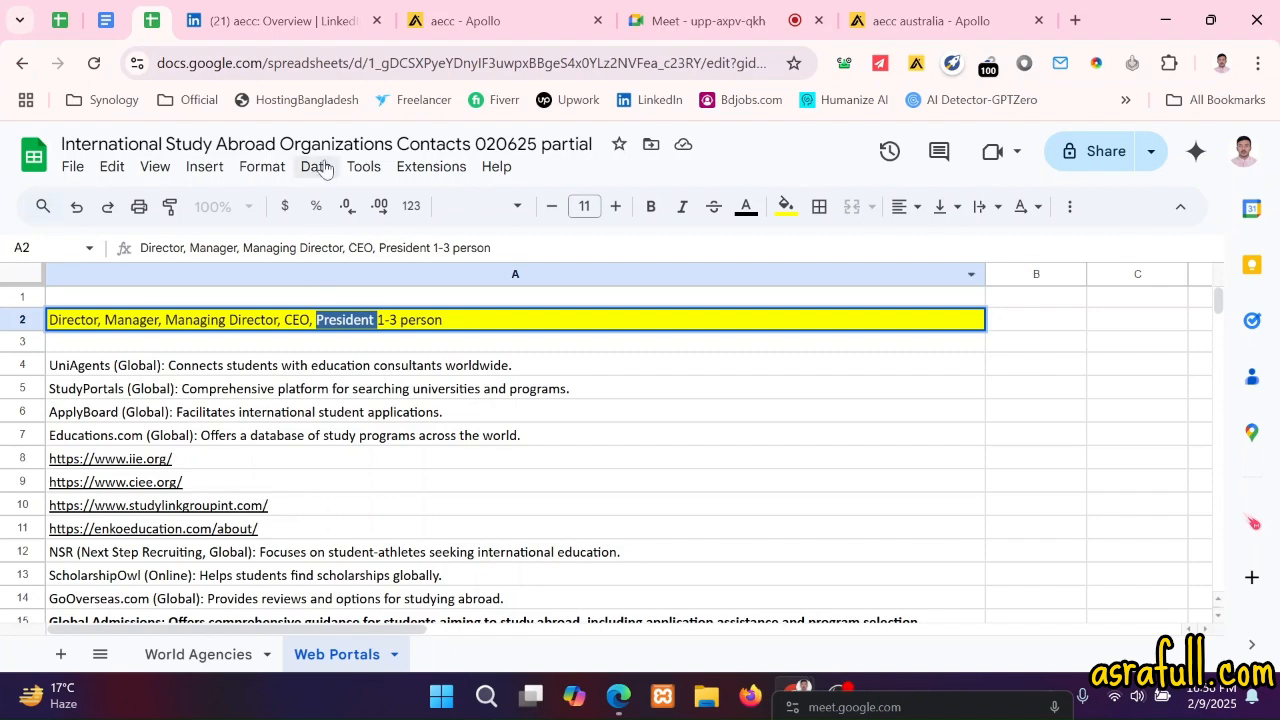
- Return to aecc's employee filters in Apollo and include President as a job title from the clipboard history
left_click(280, 20)
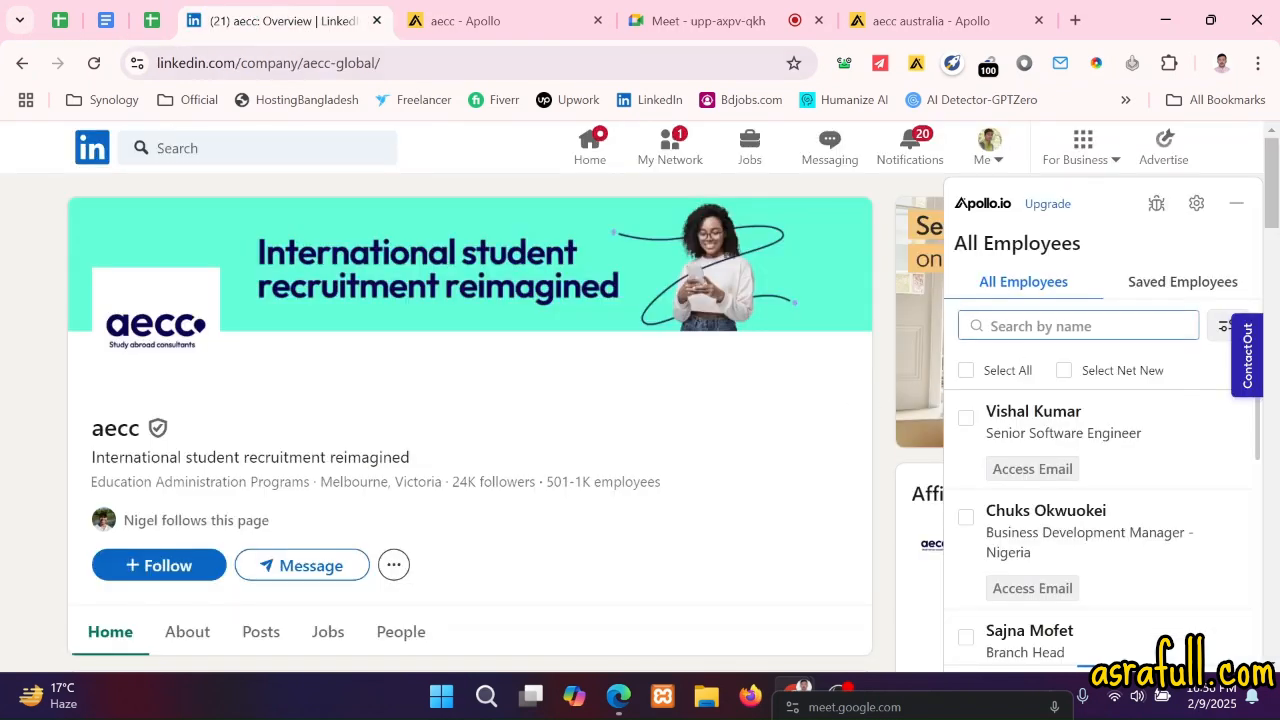
left_click(500, 20)
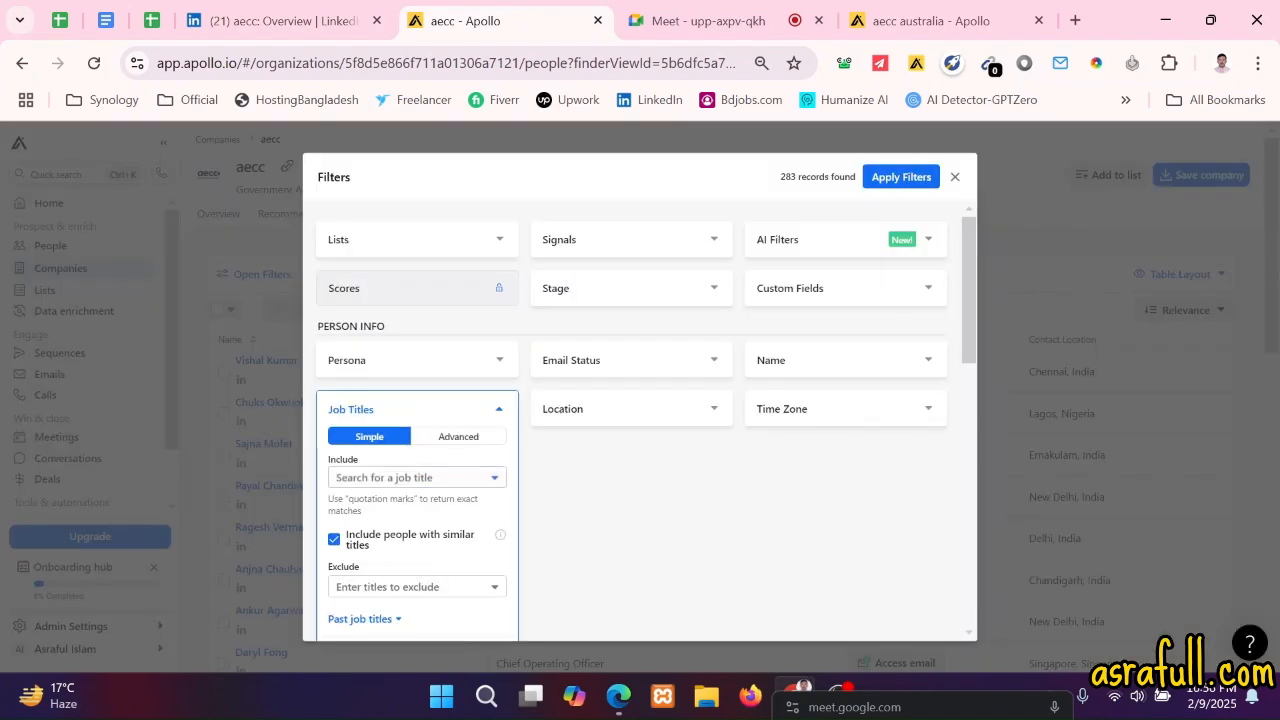
left_click(411, 478)
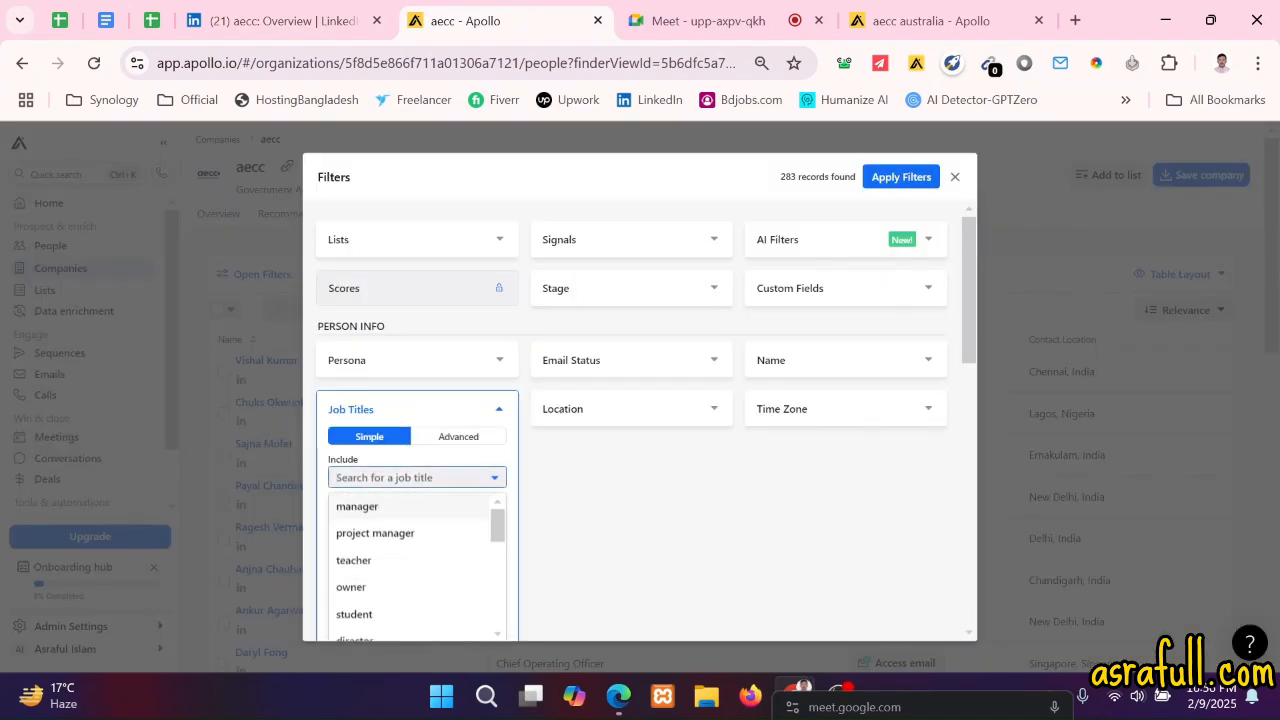
key("super+v")
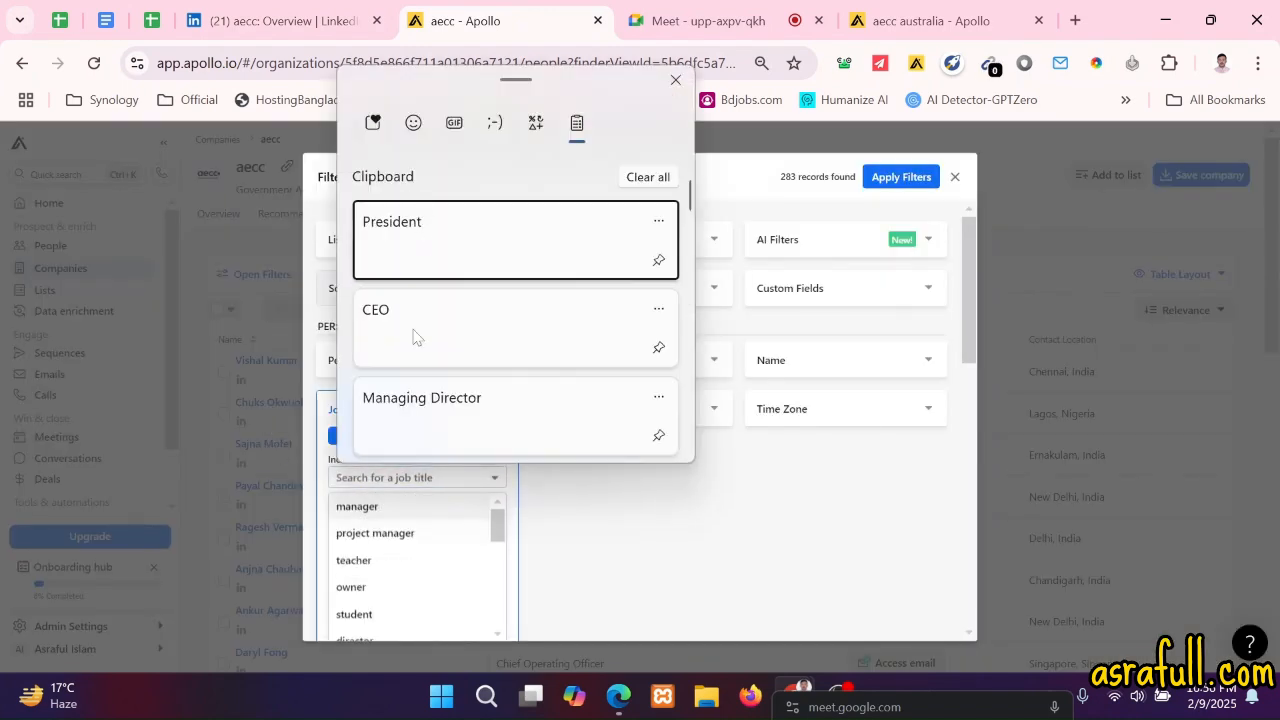
key("Return")
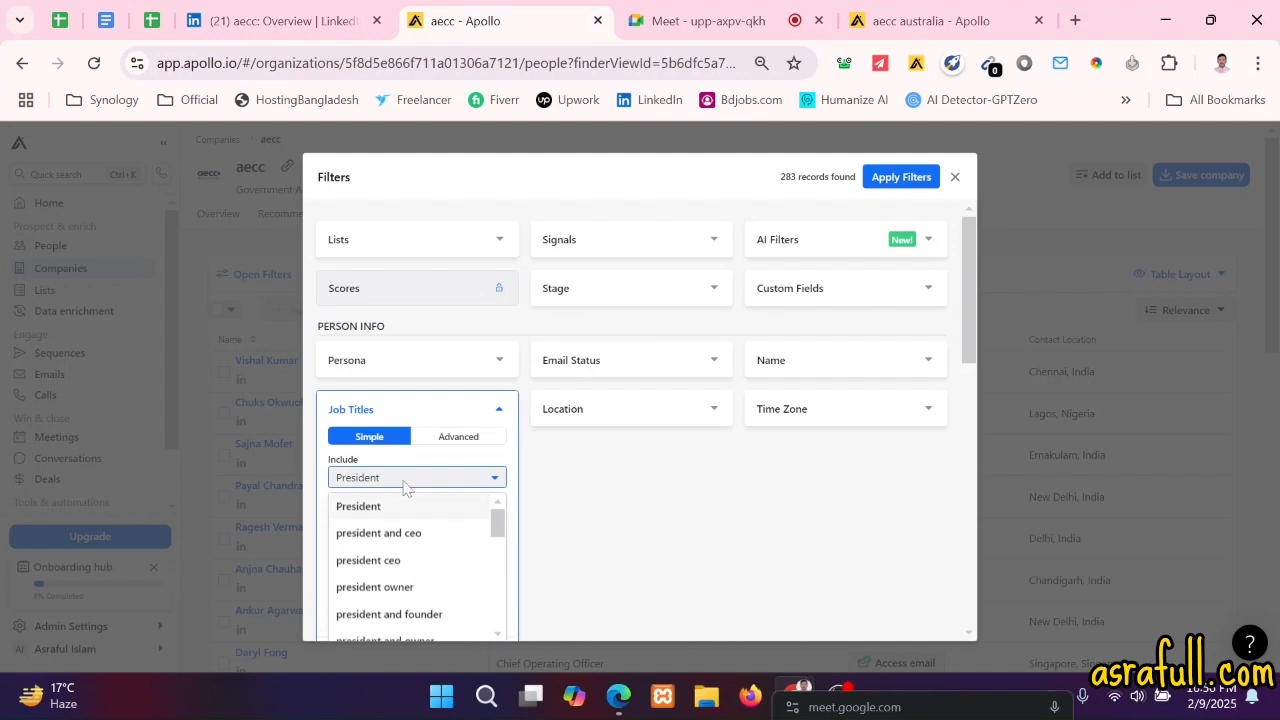
left_click(378, 507)
- Add CEO from the clipboard history to the included job titles
key("super+v")
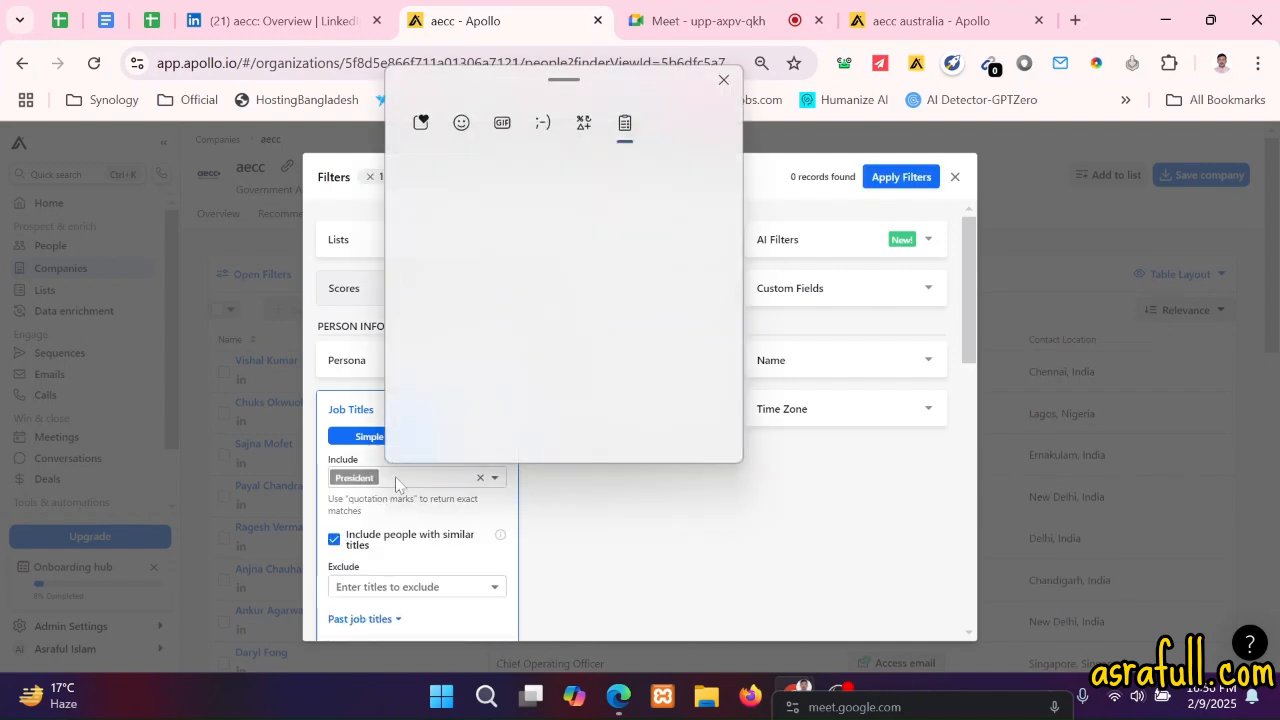
left_click(467, 346)
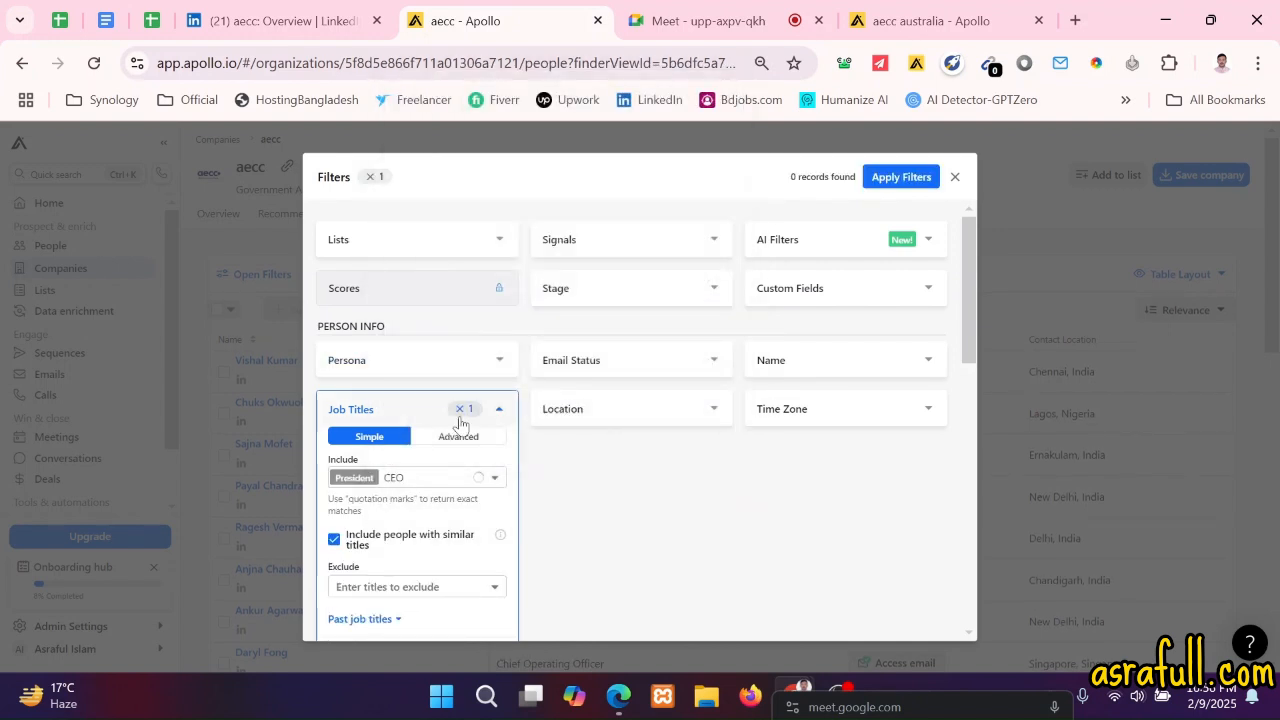
key("super")
key("Escape")
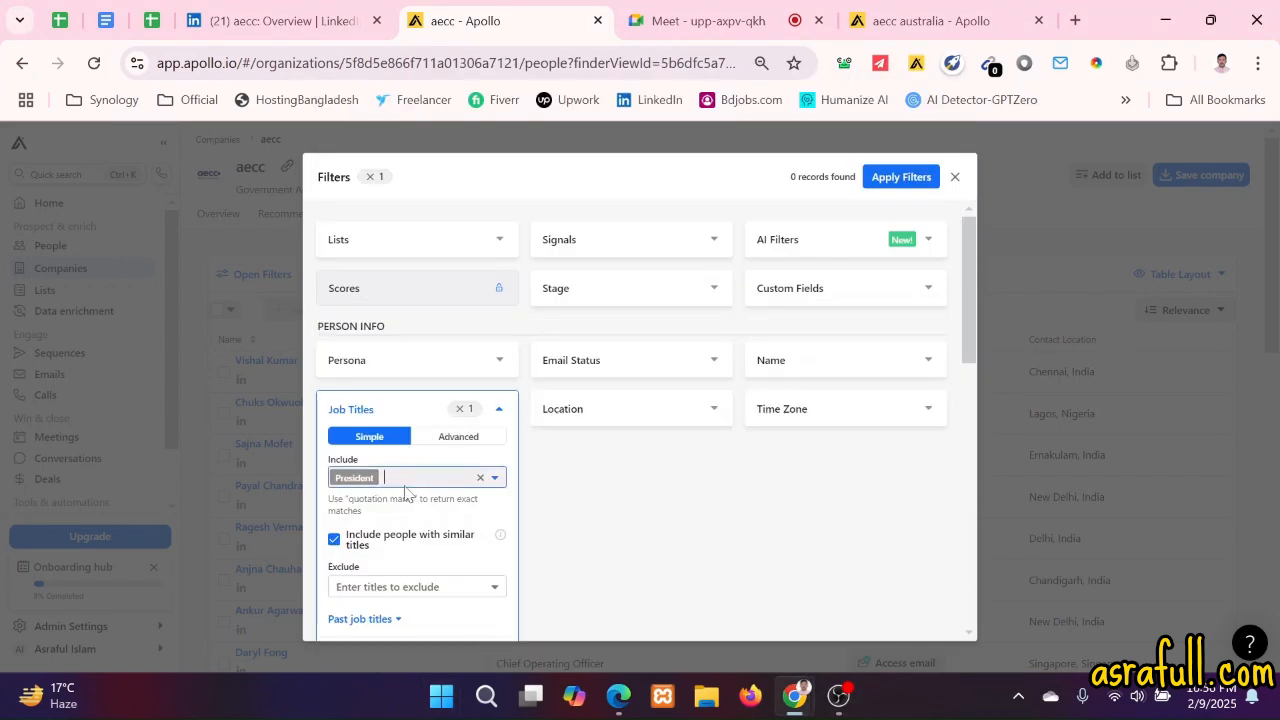
key("super+v")
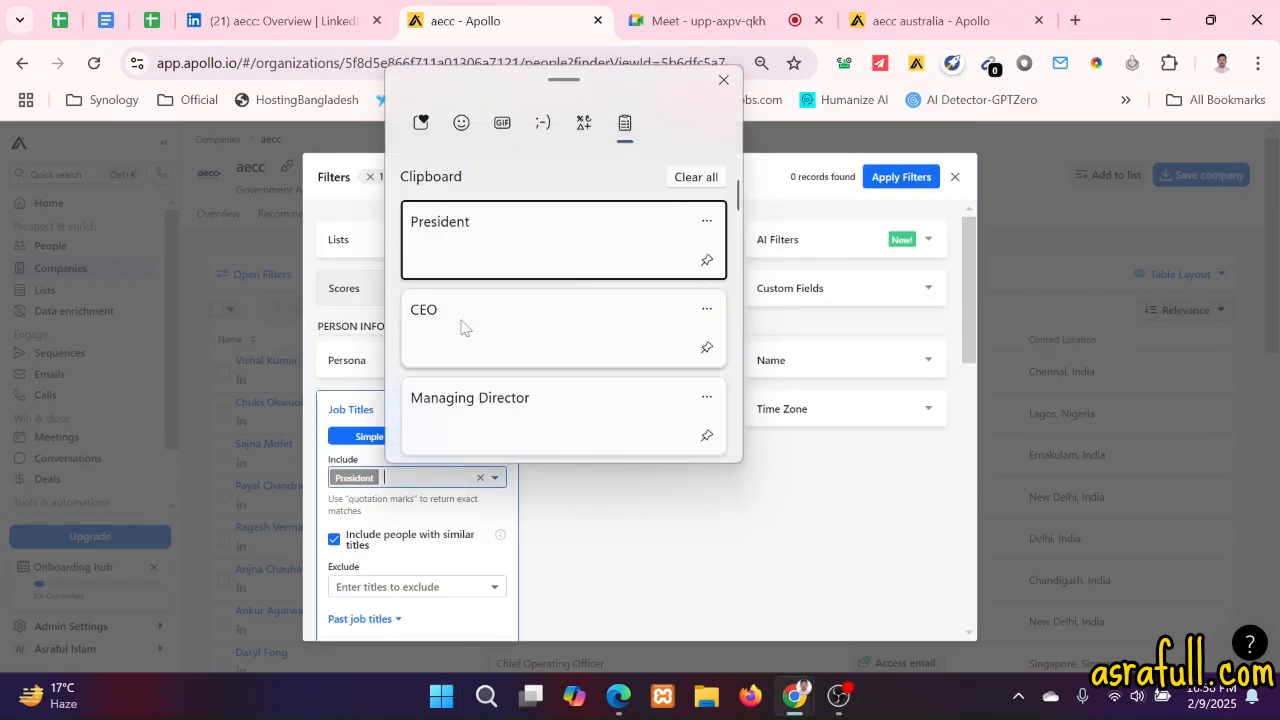
left_click(463, 329)
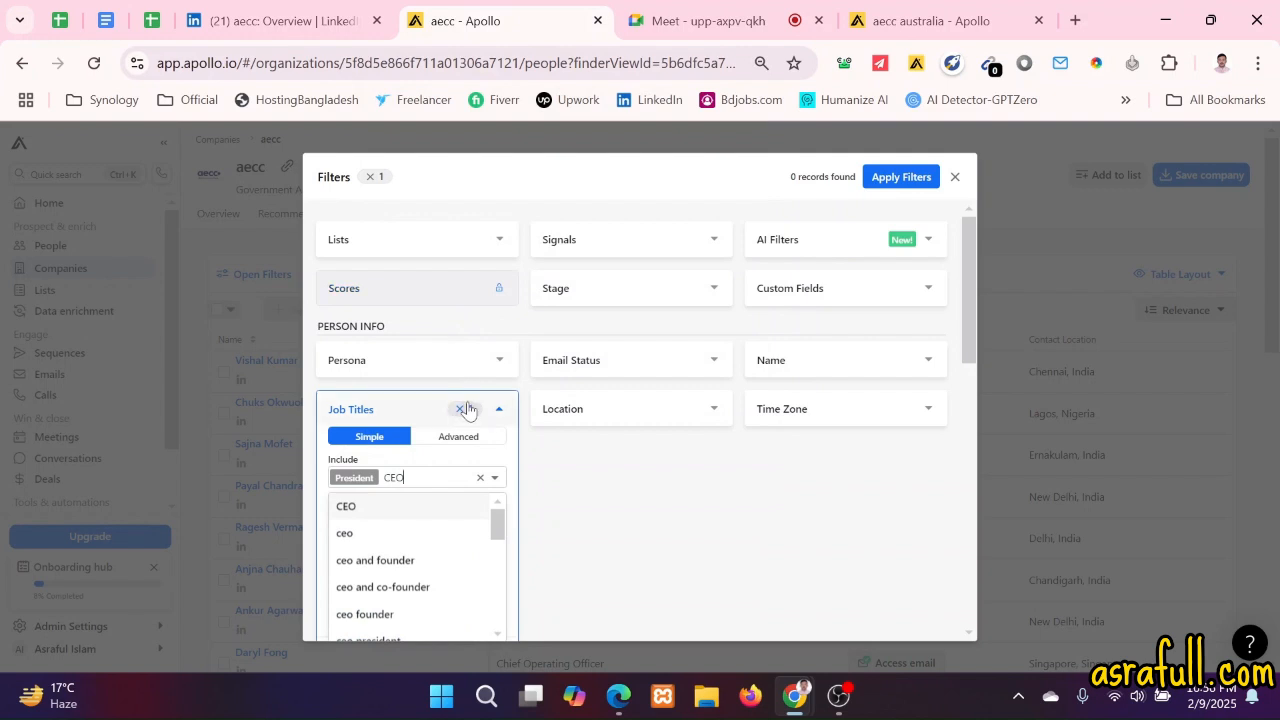
left_click(390, 506)
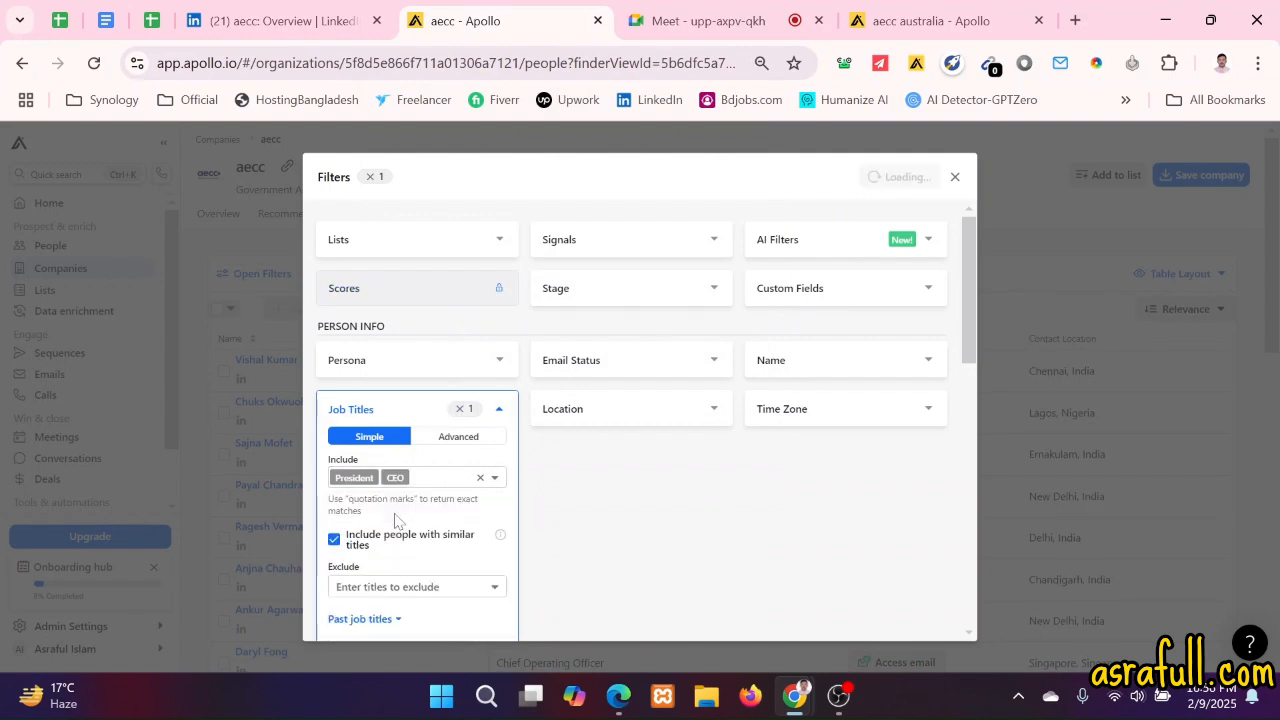
- Pin the President, CEO, Managing Director, Manager and Director items in the clipboard history
key("super+v")
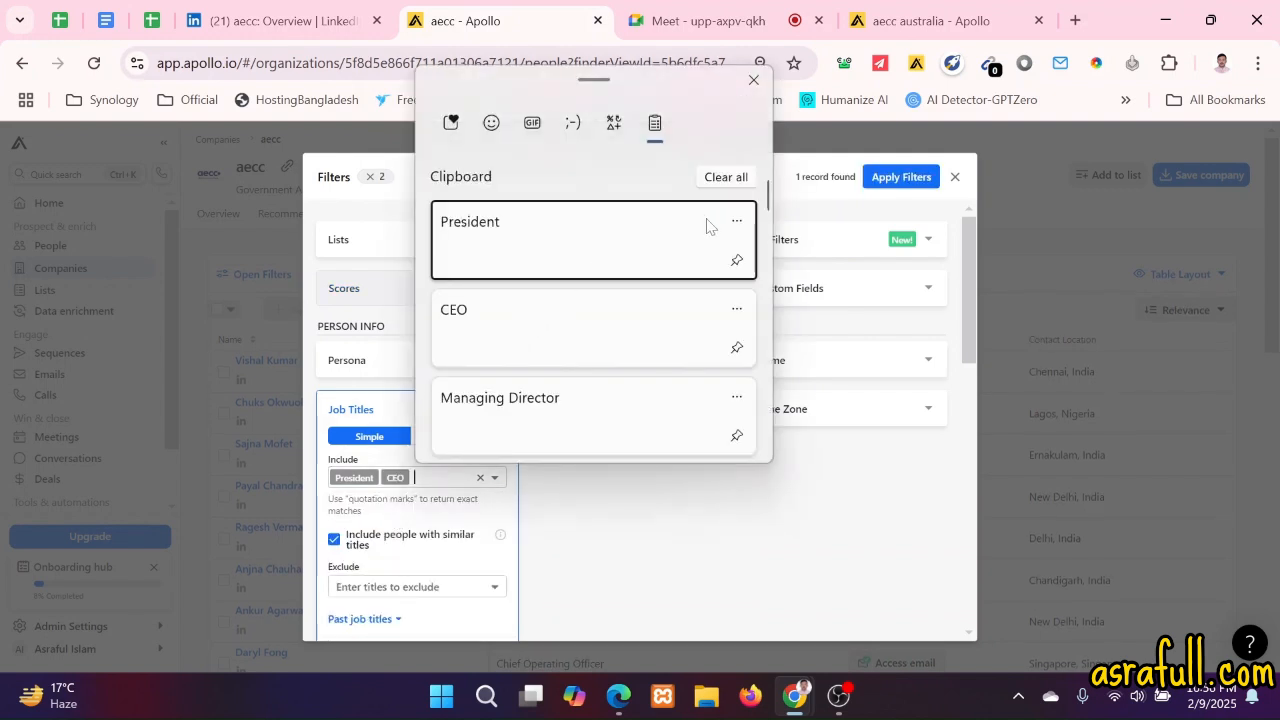
left_click(736, 222)
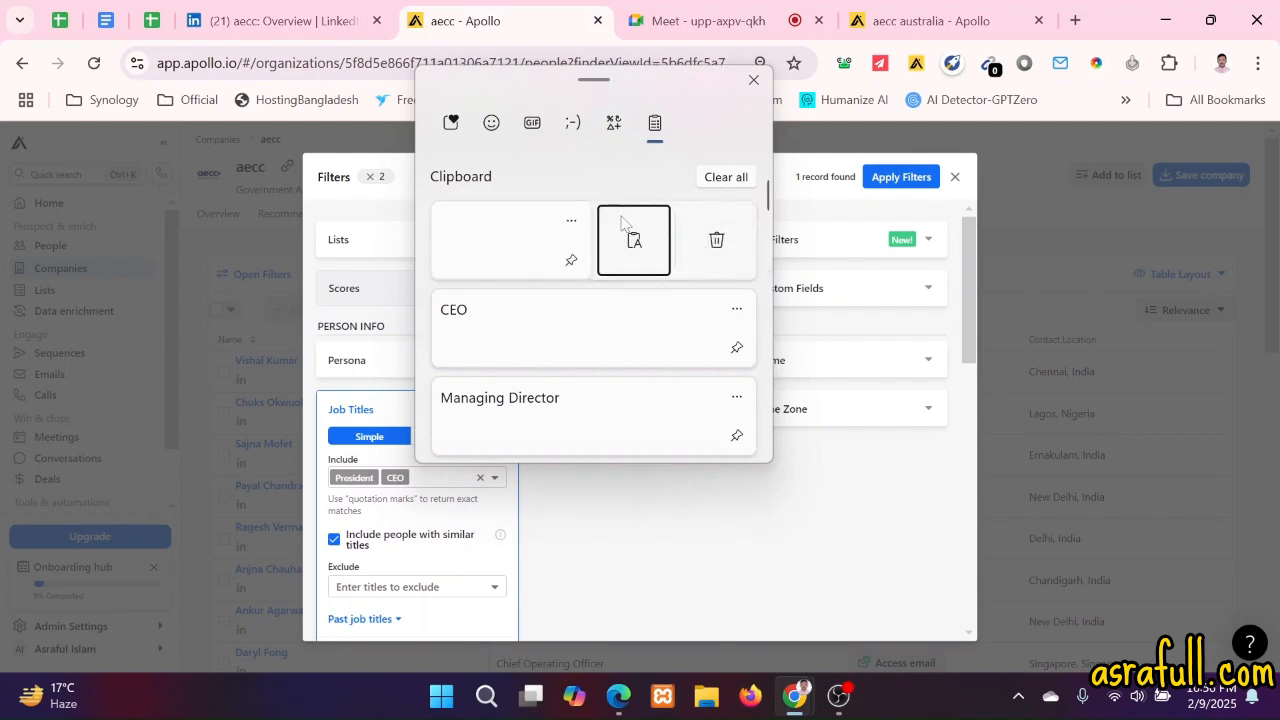
left_click(570, 262)
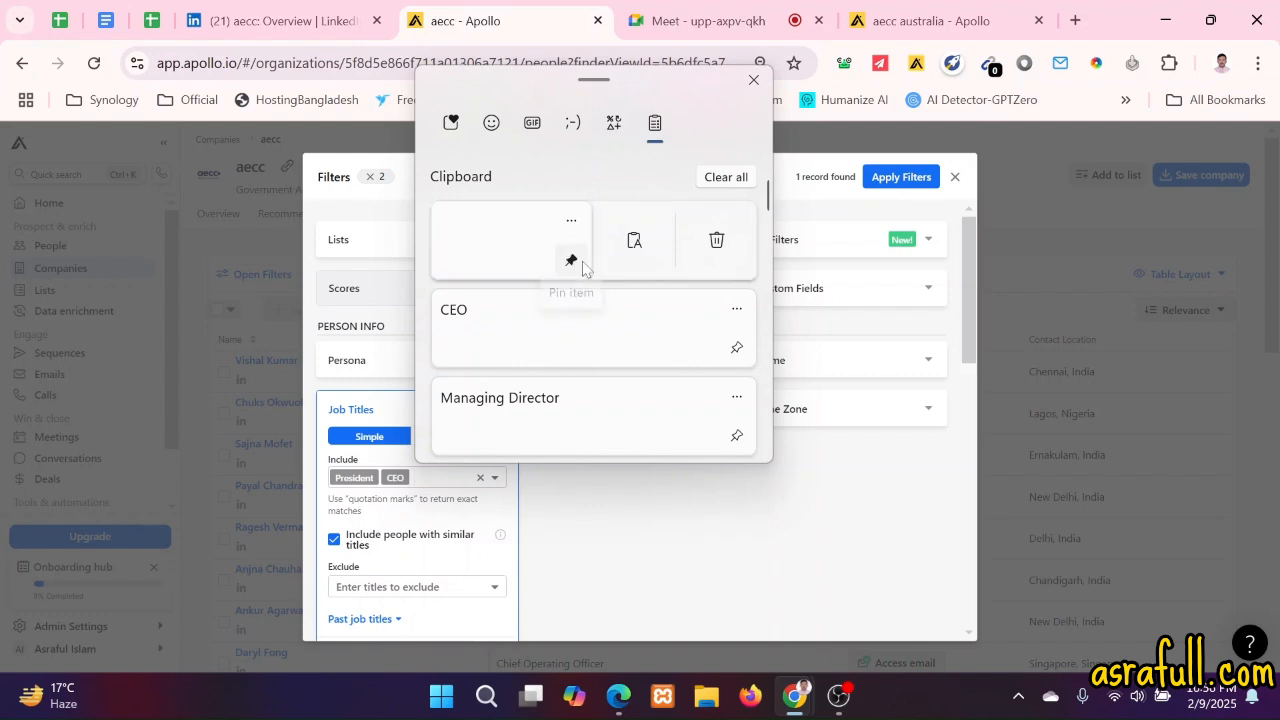
left_click(737, 348)
left_click(737, 435)
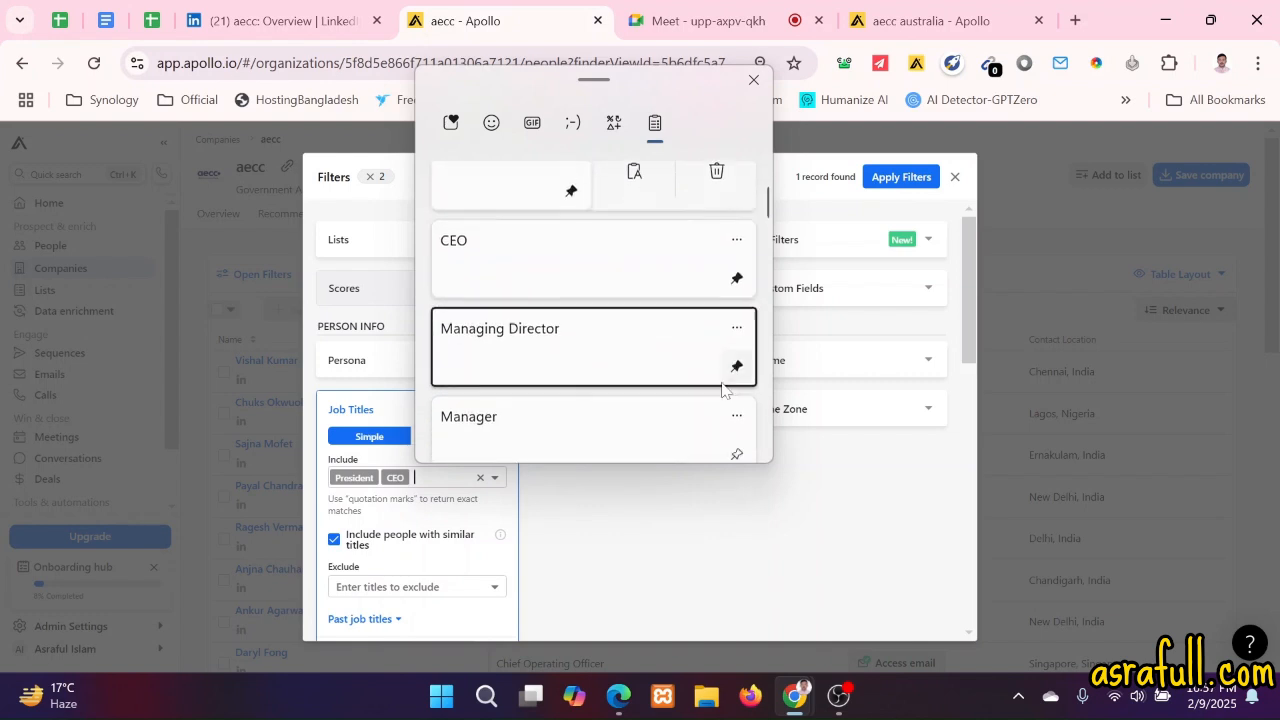
left_click(736, 387)
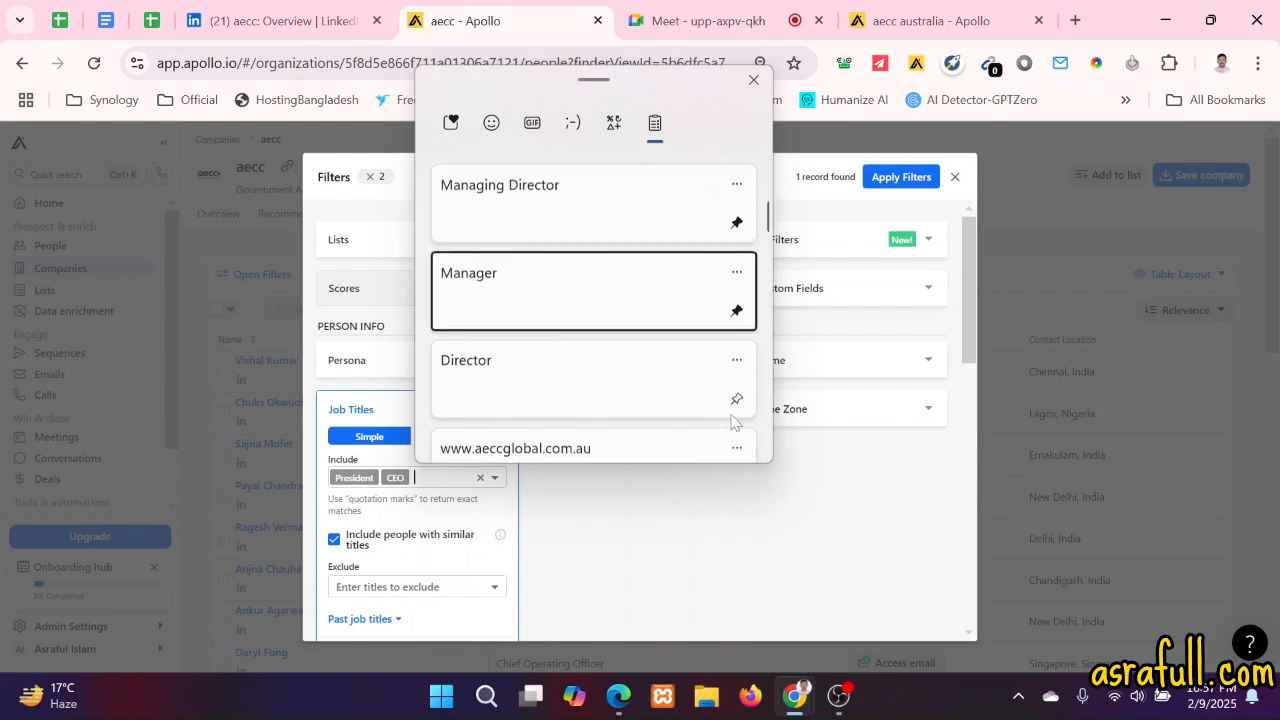
left_click(736, 398)
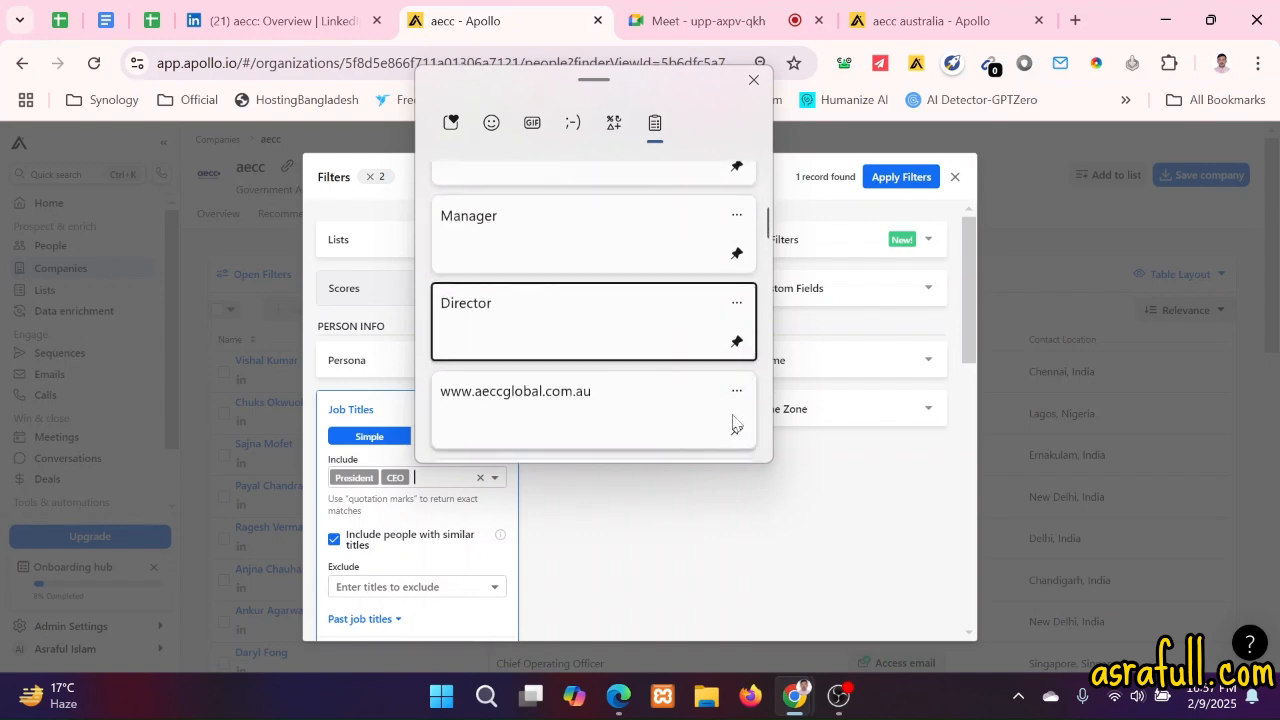
- Clear all unpinned items from the clipboard history, check the remaining entries and close it
scroll(736, 424, "down", 1)
left_click(738, 178)
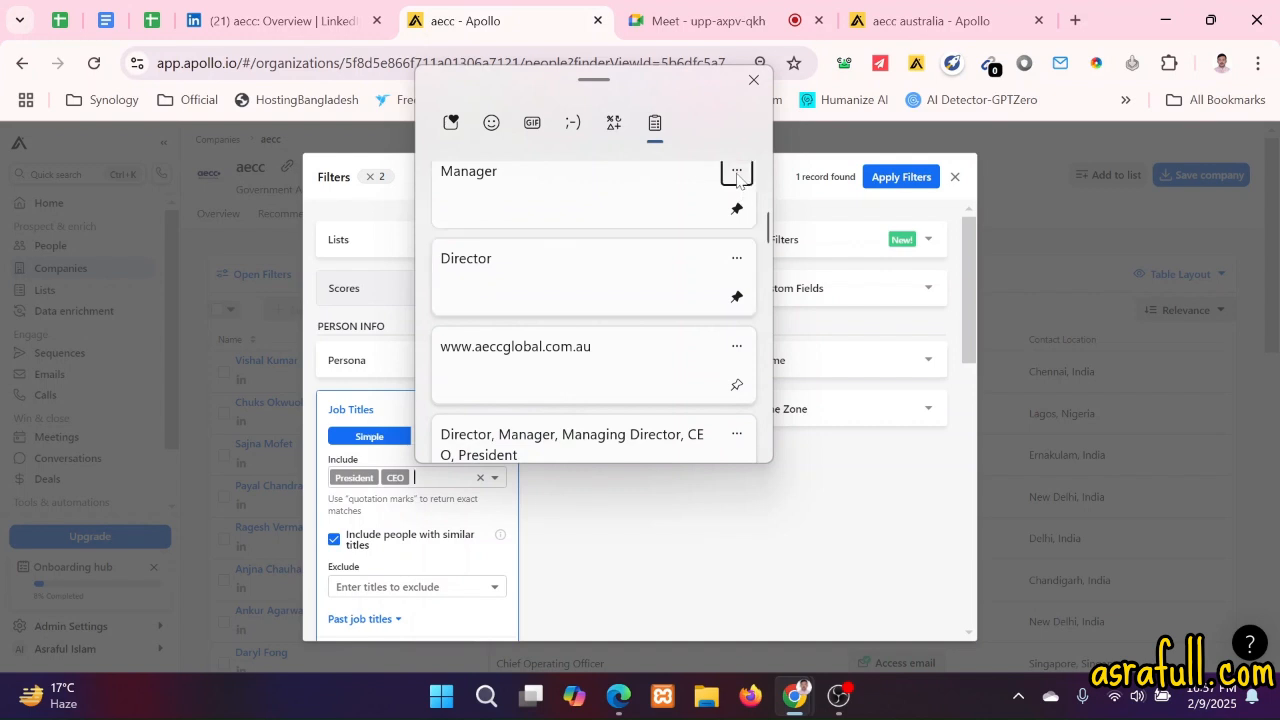
scroll(710, 228, "up", 3)
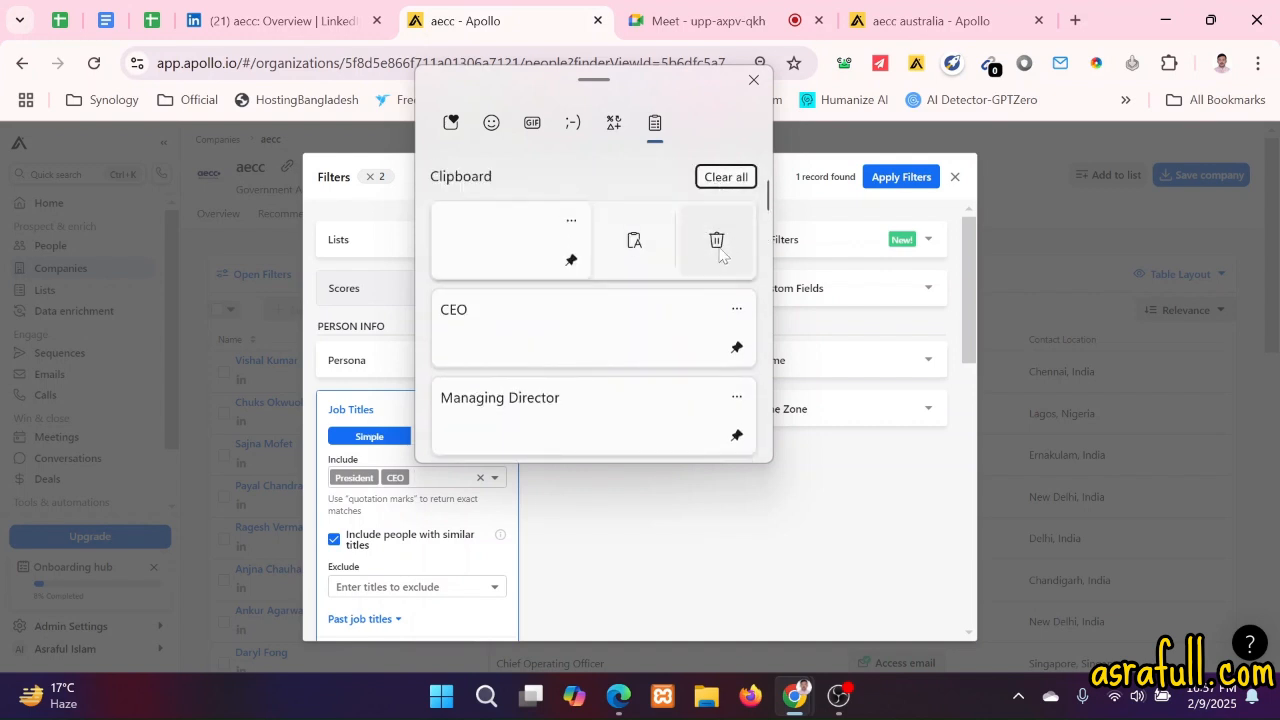
left_click(726, 180)
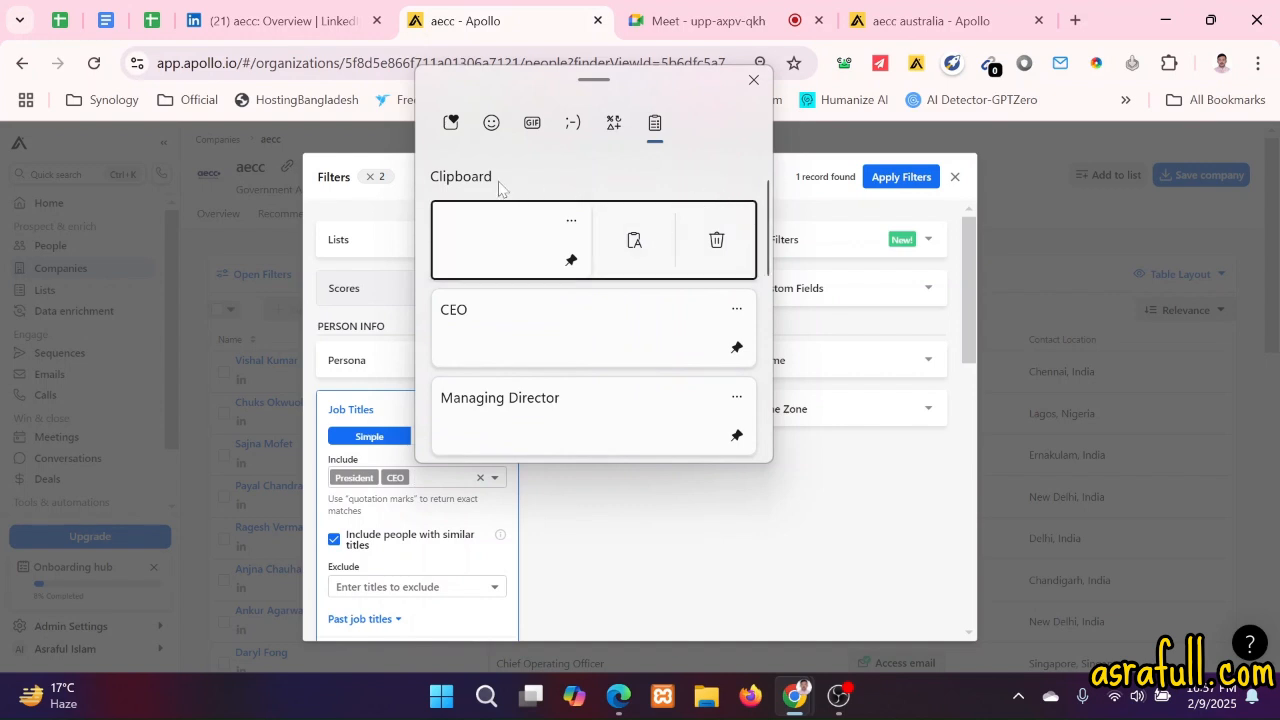
scroll(700, 345, "down", 5)
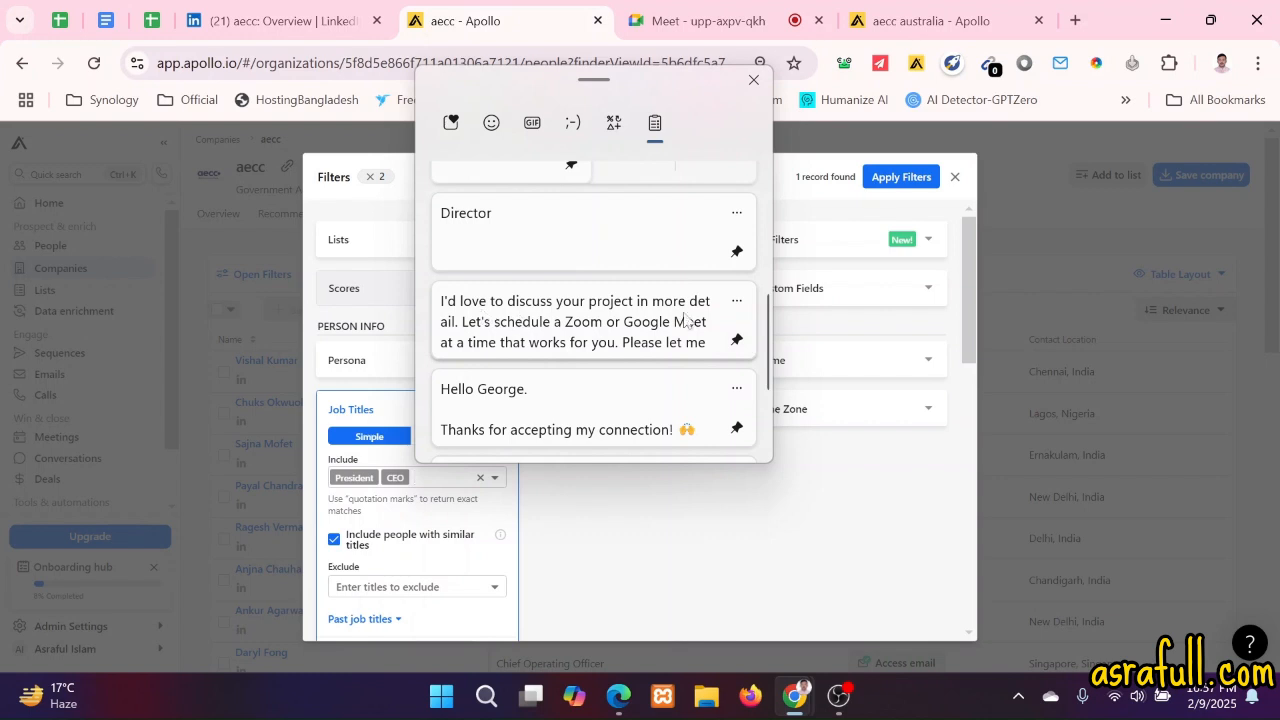
scroll(600, 340, "down", 3)
scroll(591, 372, "up", 8)
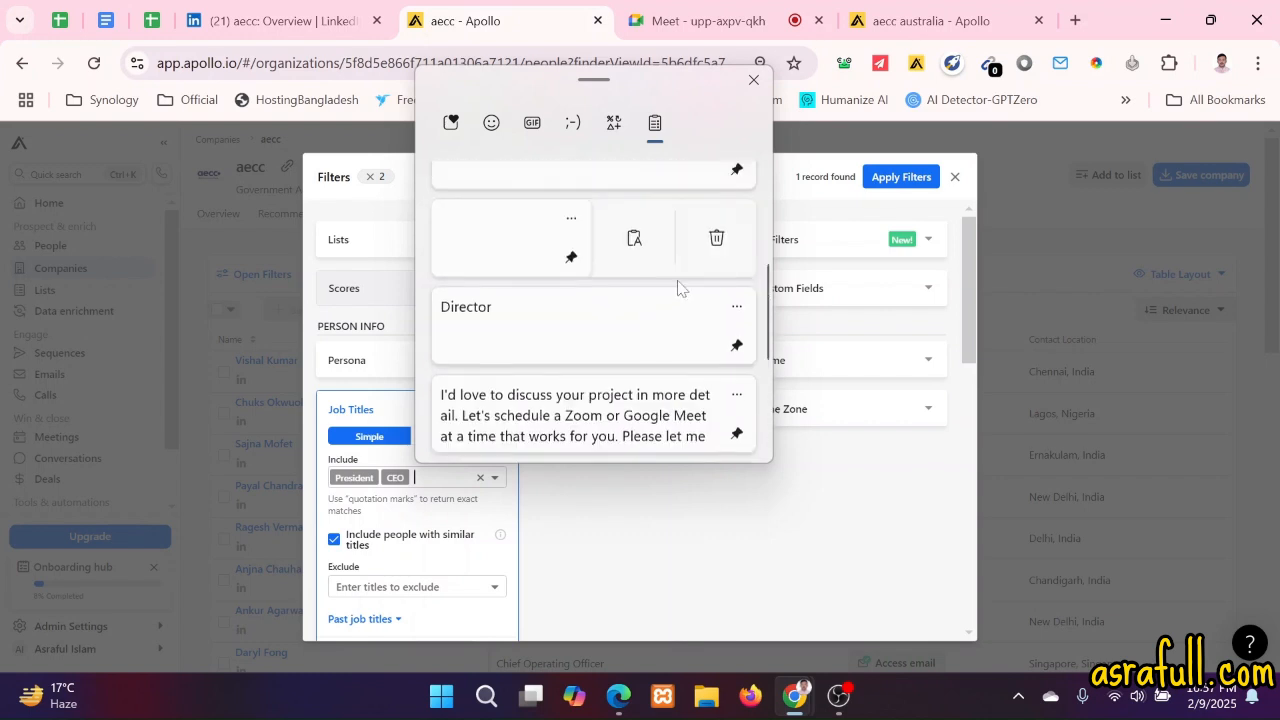
left_click(753, 80)
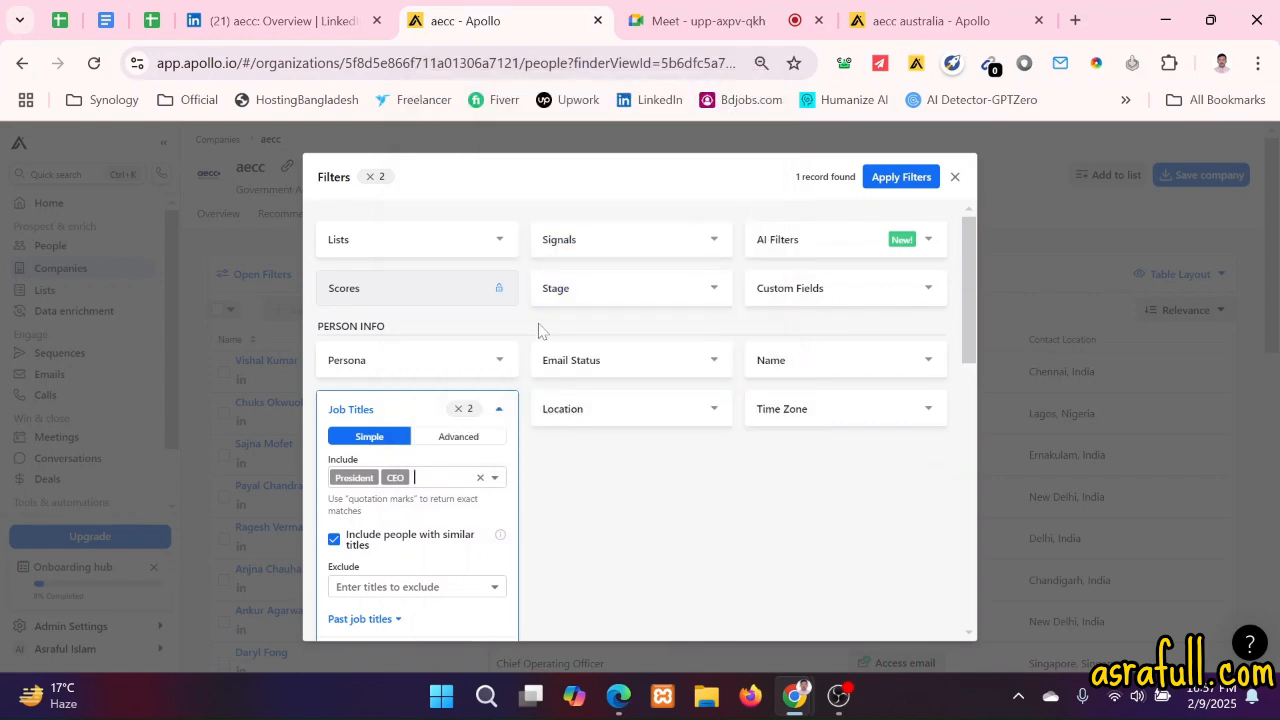
- Add Managing Director from the clipboard history to the included job titles
key("super+v")
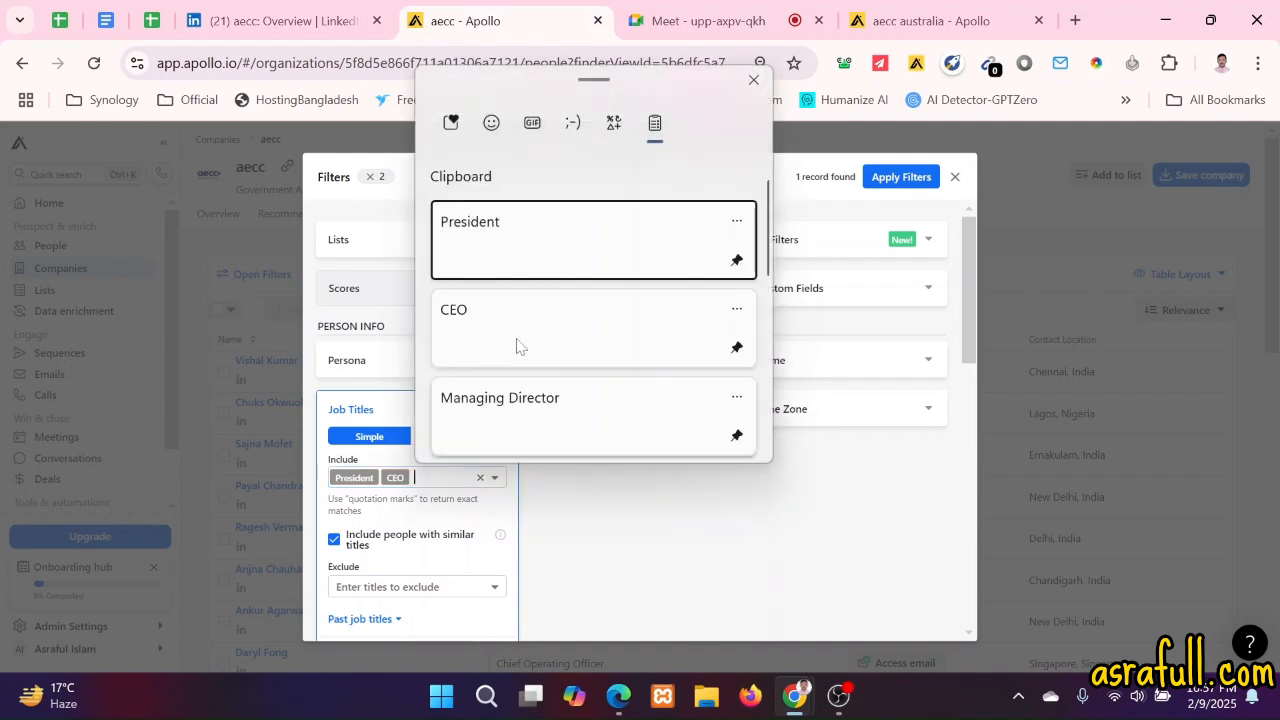
left_click(534, 420)
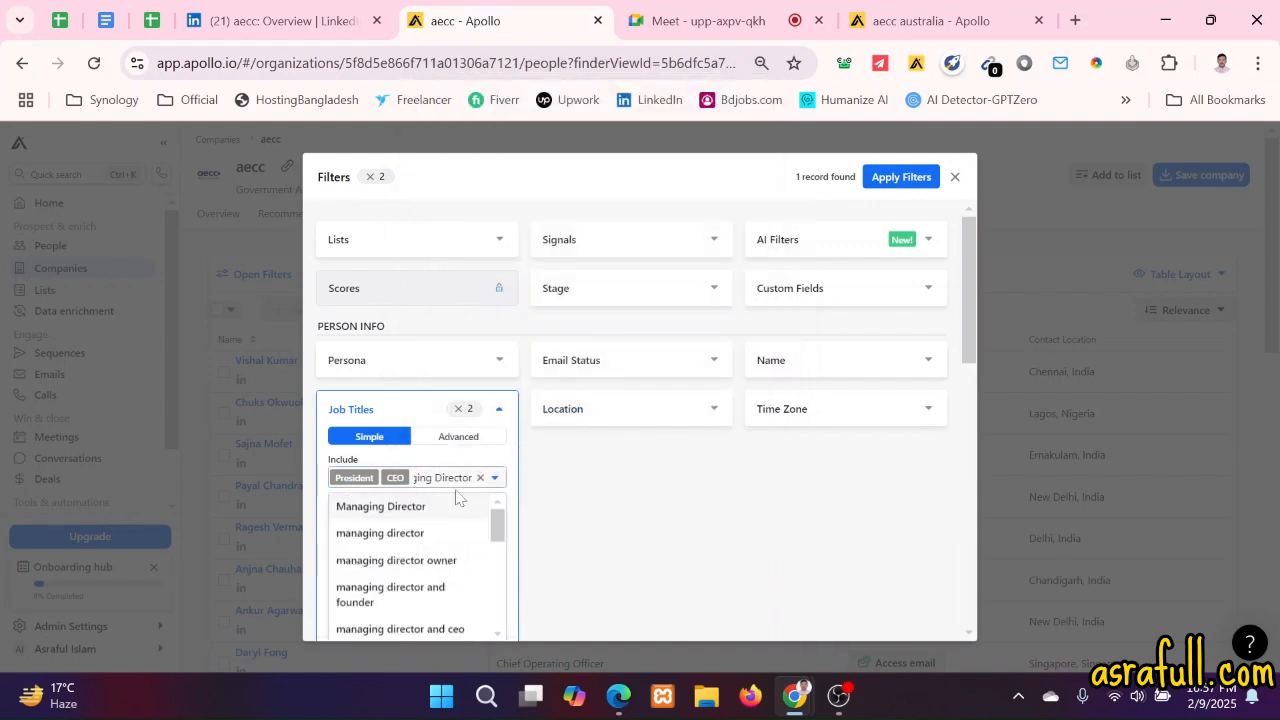
left_click(388, 508)
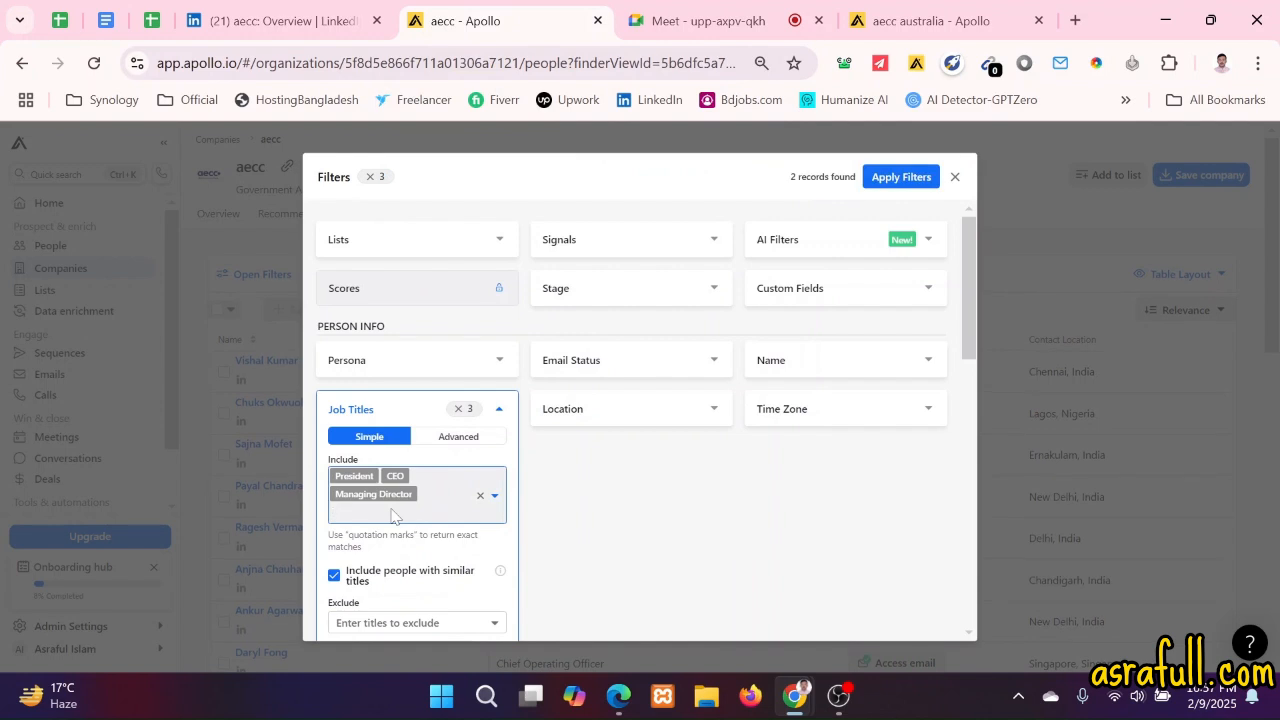
- Add manager from the clipboard history to the included job titles and apply the filters to aecc's employees
key("super+v")
scroll(465, 430, "down", 3)
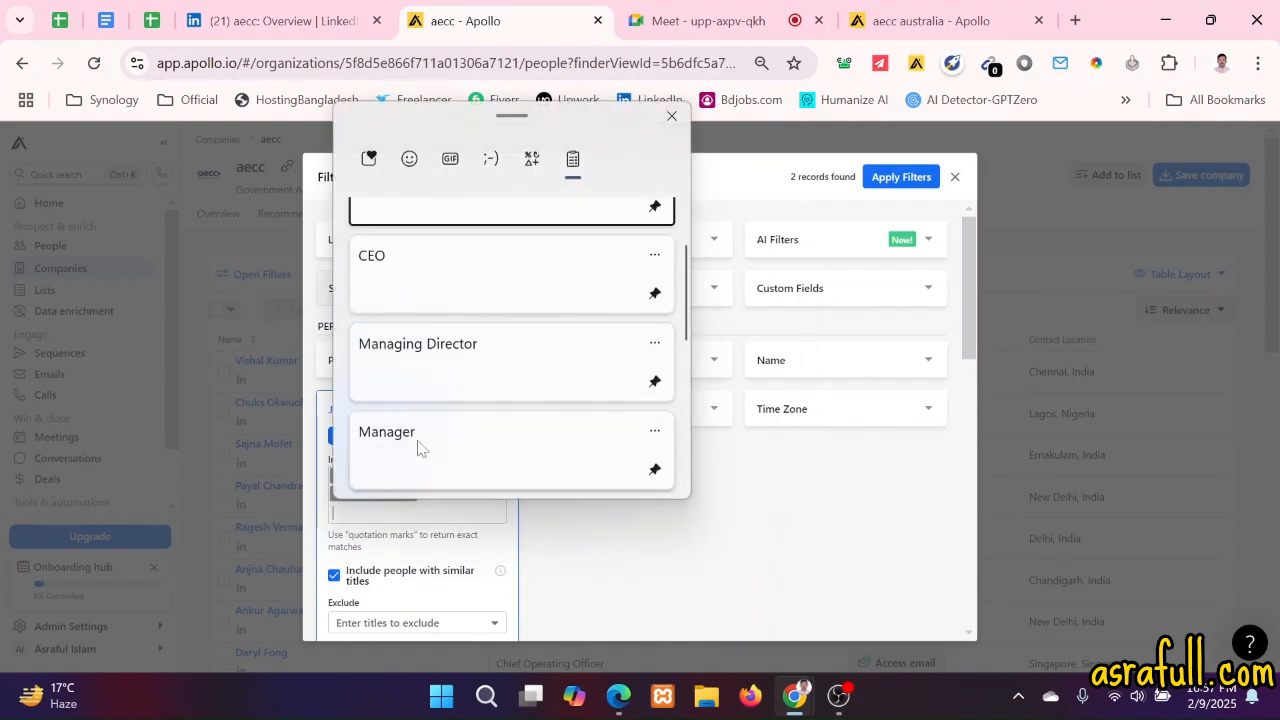
left_click(418, 448)
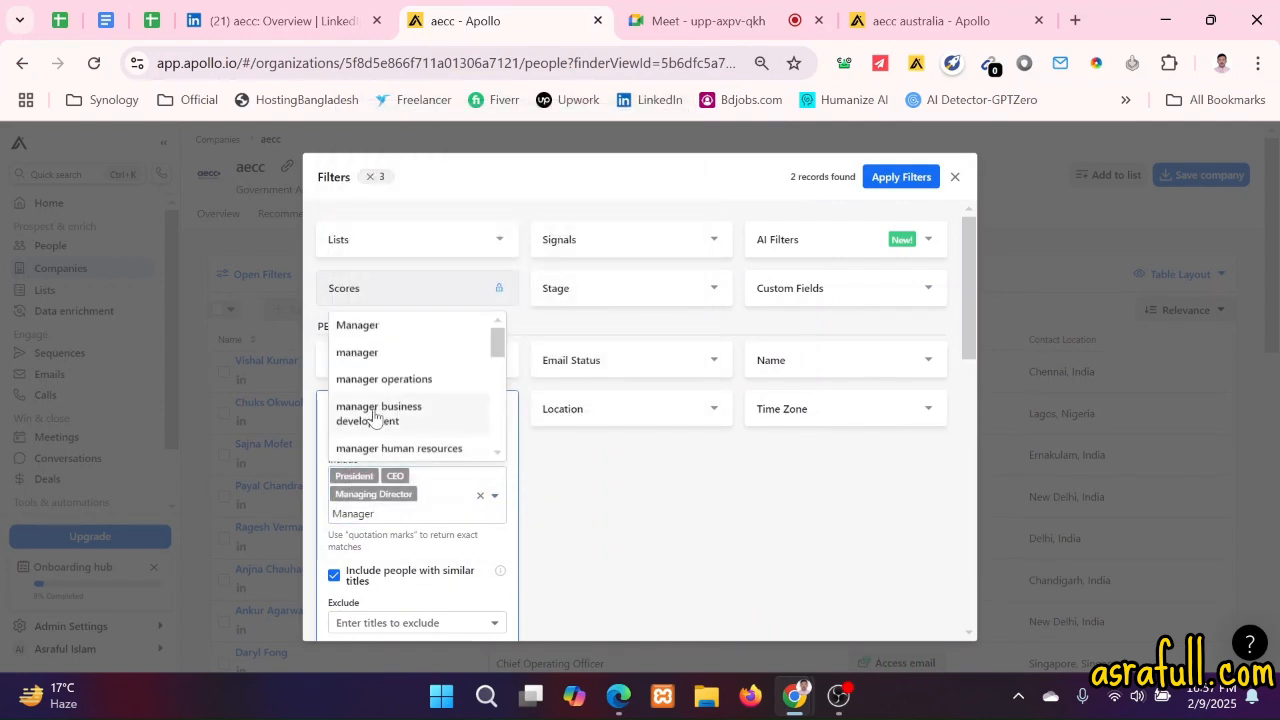
left_click(363, 356)
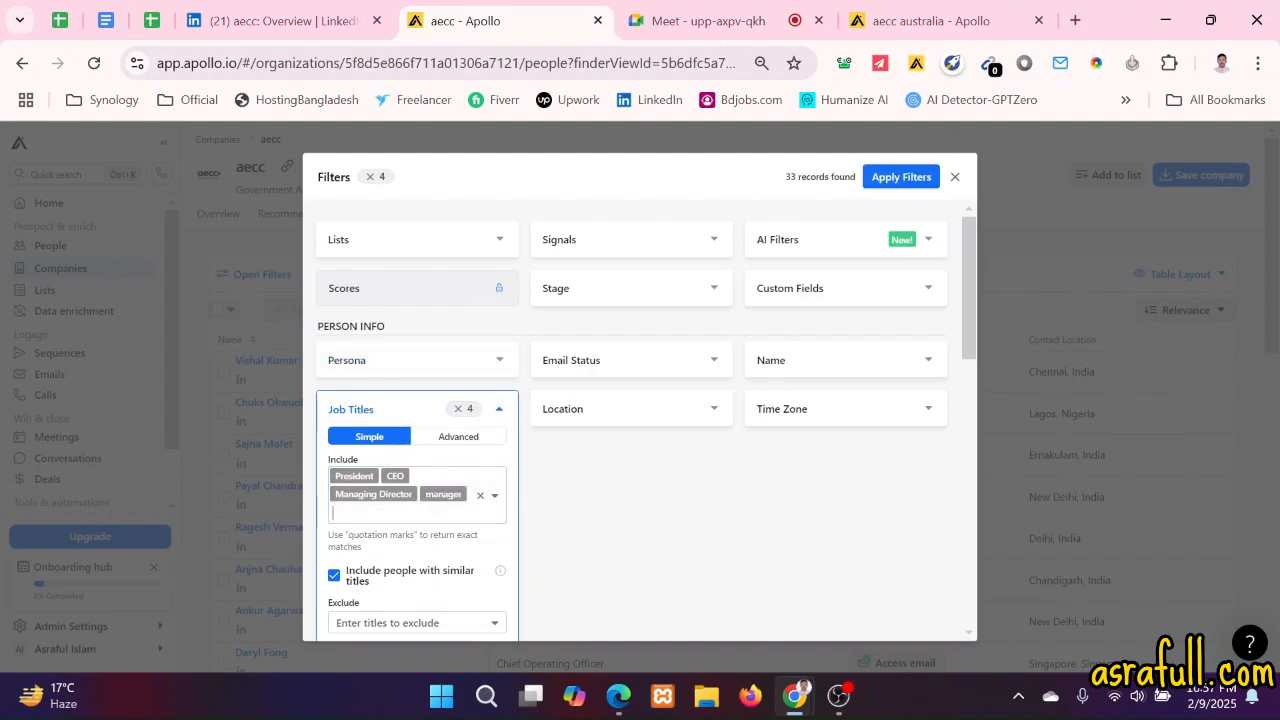
left_click(890, 177)
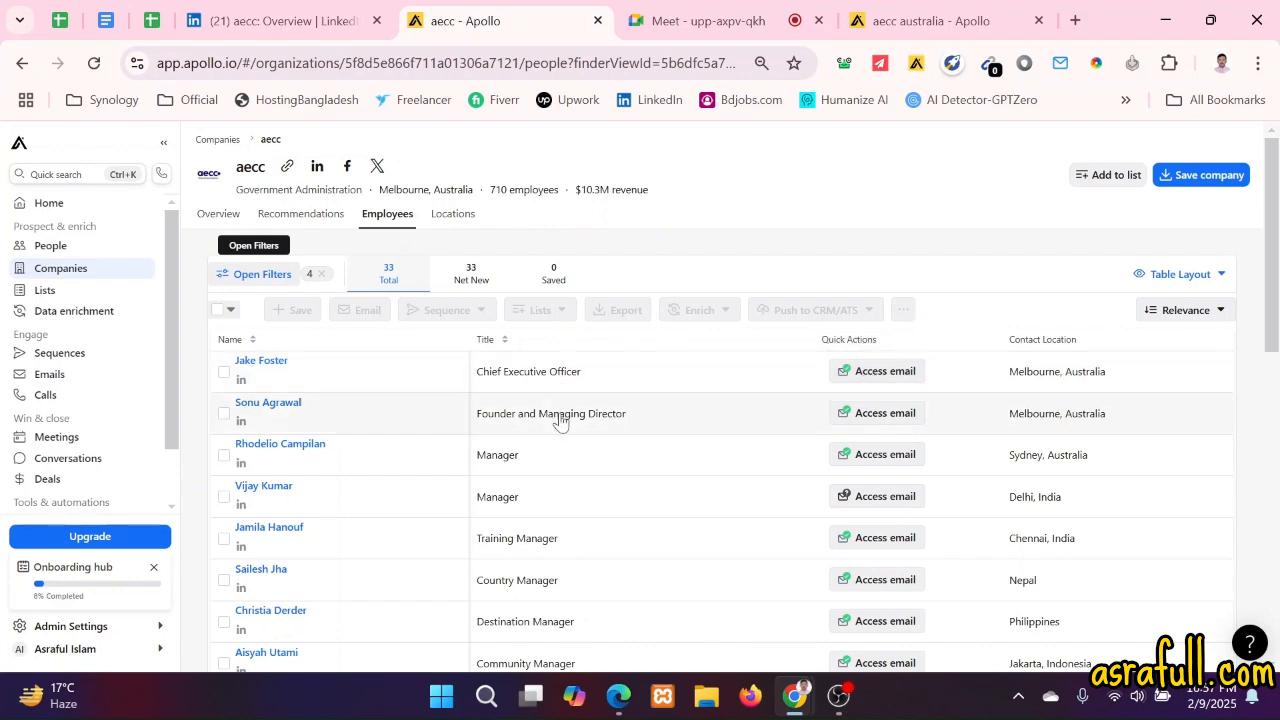
scroll(480, 430, "down", 1)
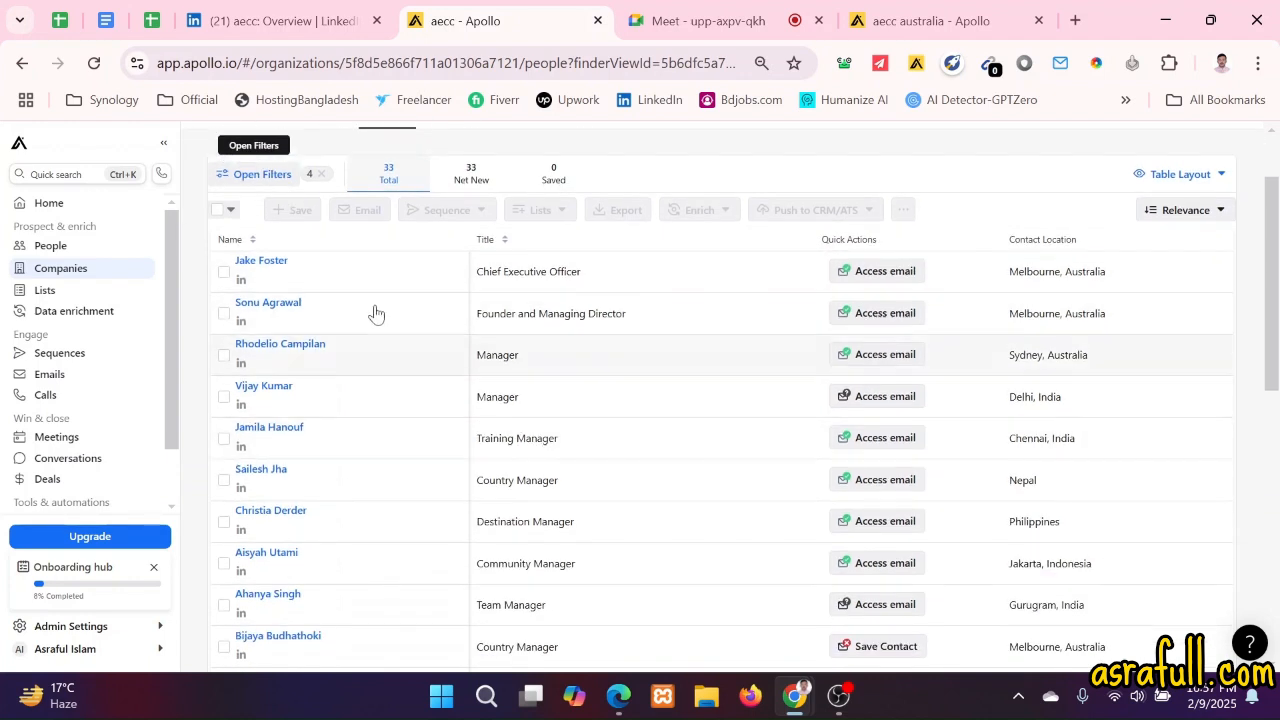
- Check the AECC Global contacts on the World Agencies sheet, and return to the filtered aecc employees in Apollo
left_click(151, 20)
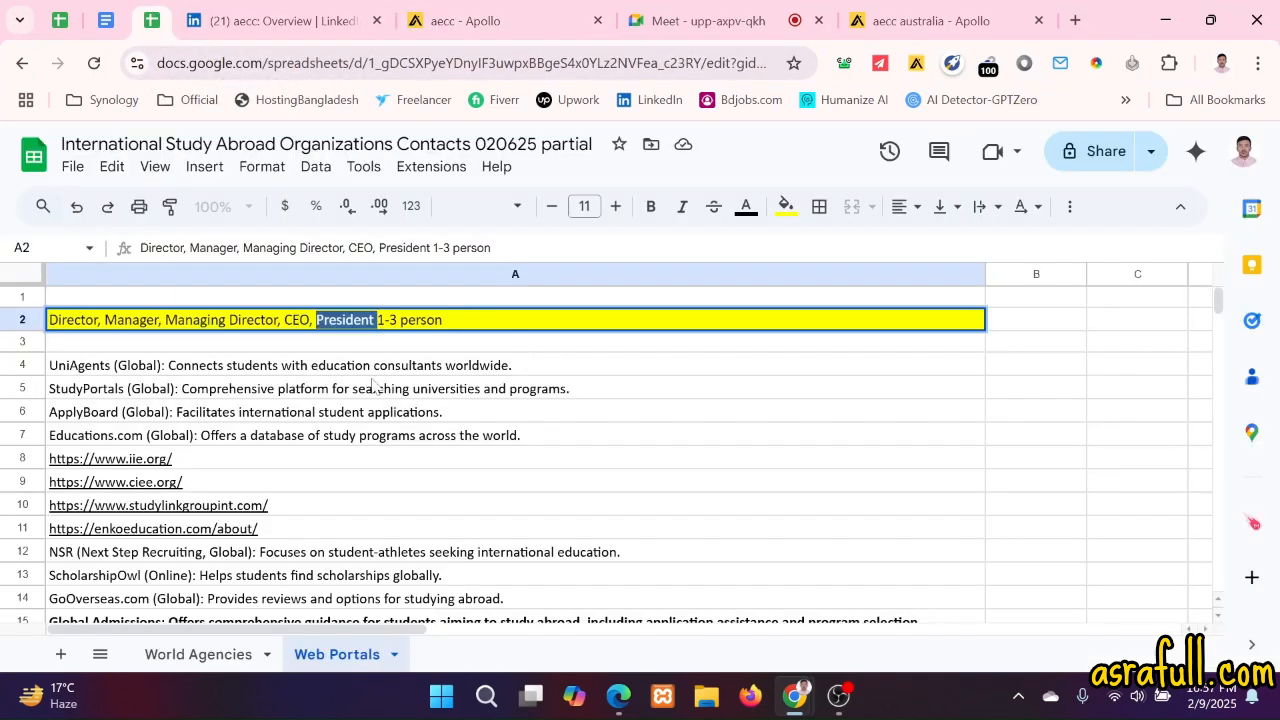
left_click(243, 656)
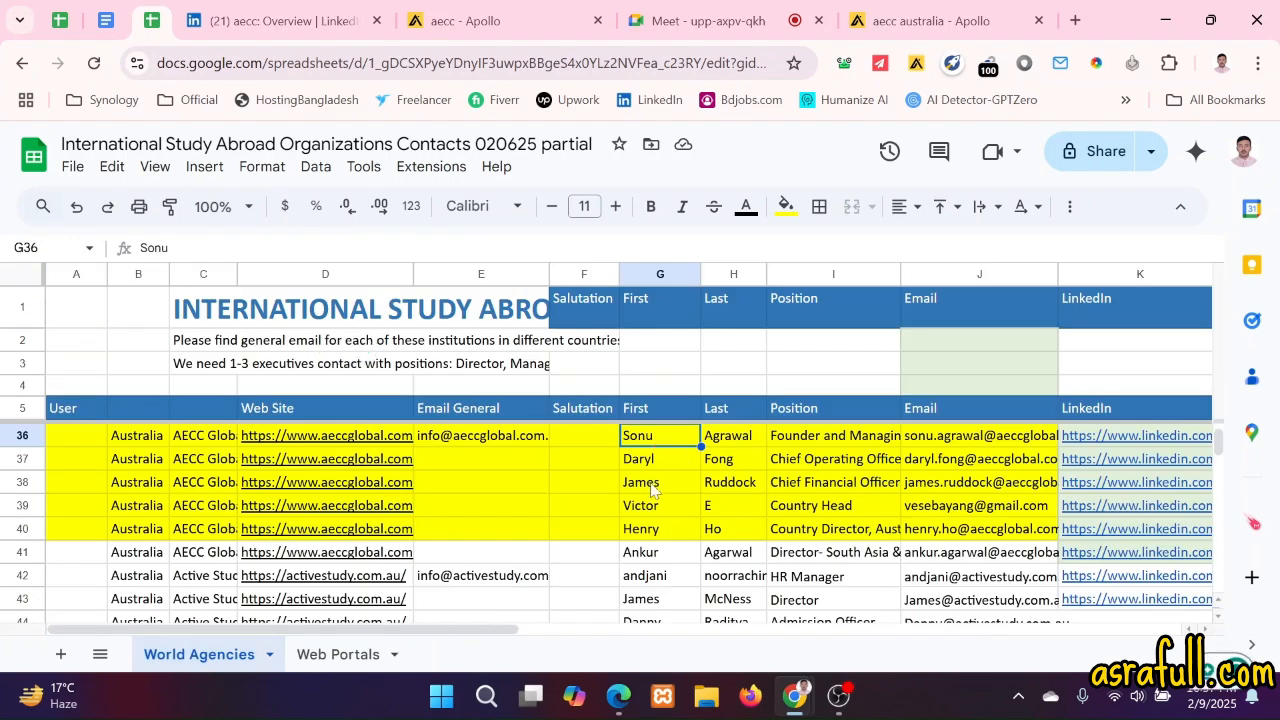
left_click(465, 20)
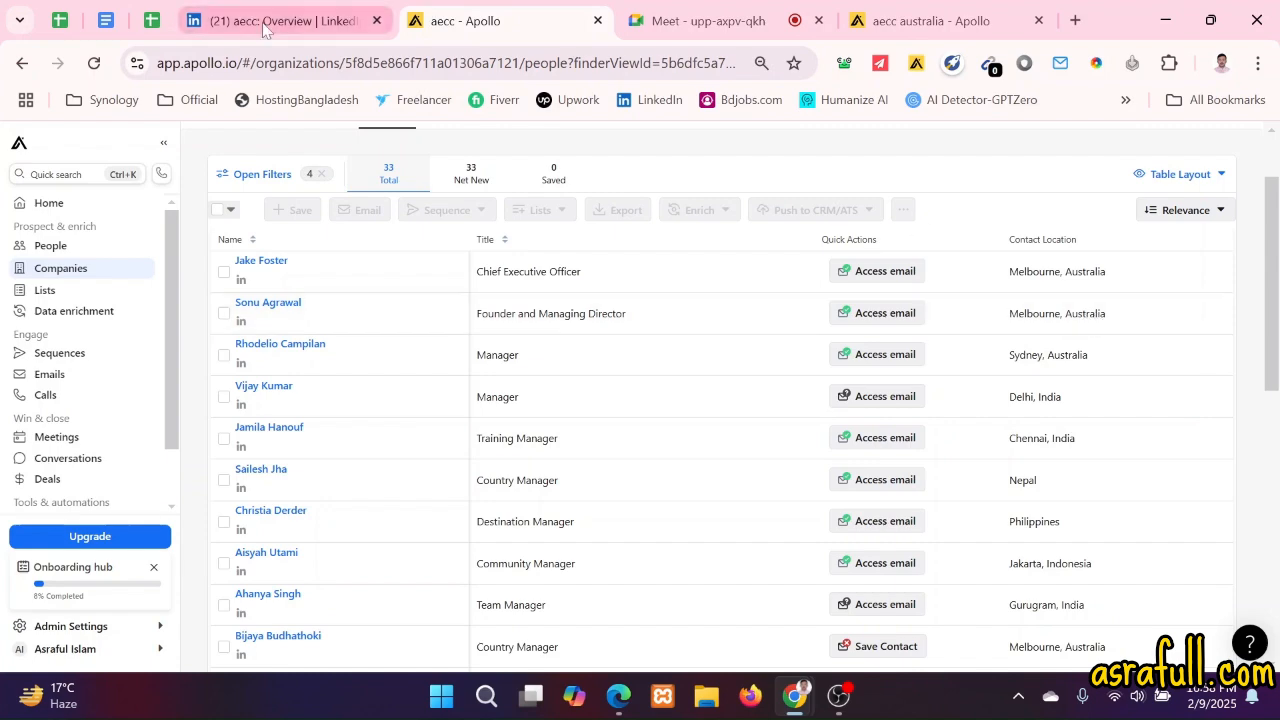
- Review the Australia section of the World Agencies sheet from its heading row down through the listed agencies
left_click(152, 20)
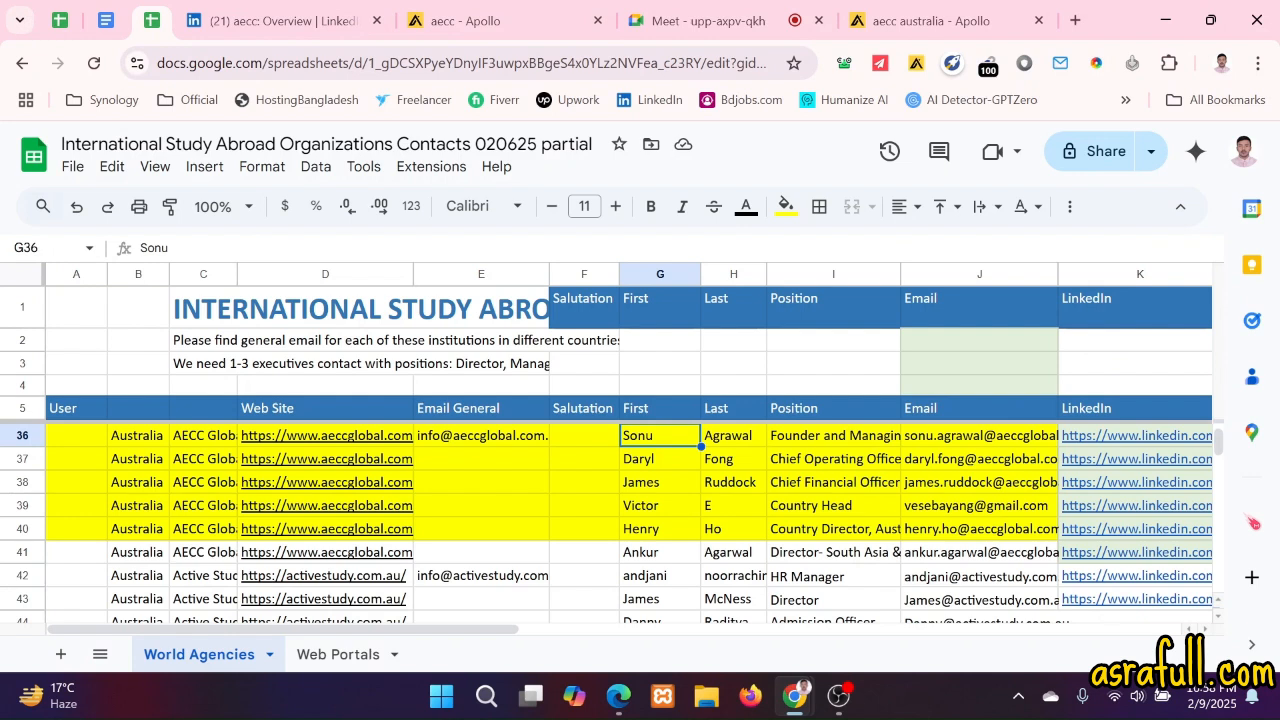
scroll(230, 482, "up", 7)
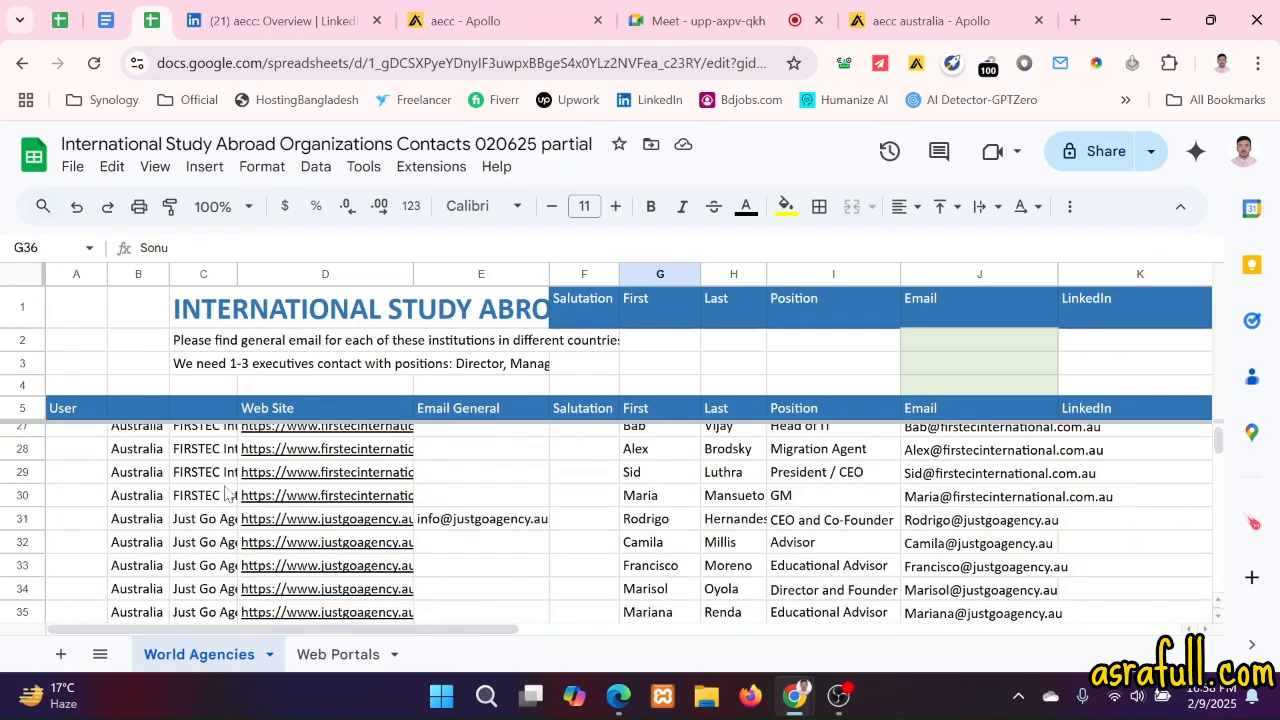
scroll(228, 492, "up", 3)
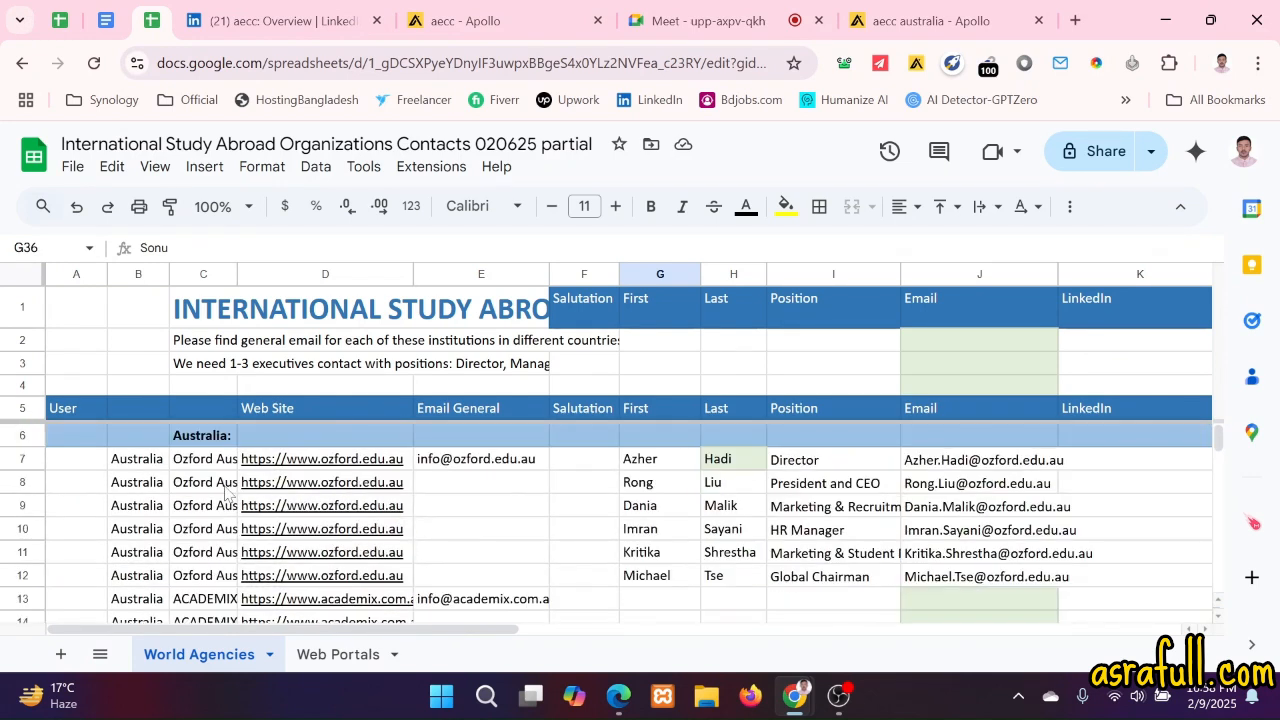
left_click(202, 437)
scroll(255, 505, "down", 3)
scroll(320, 515, "up", 3)
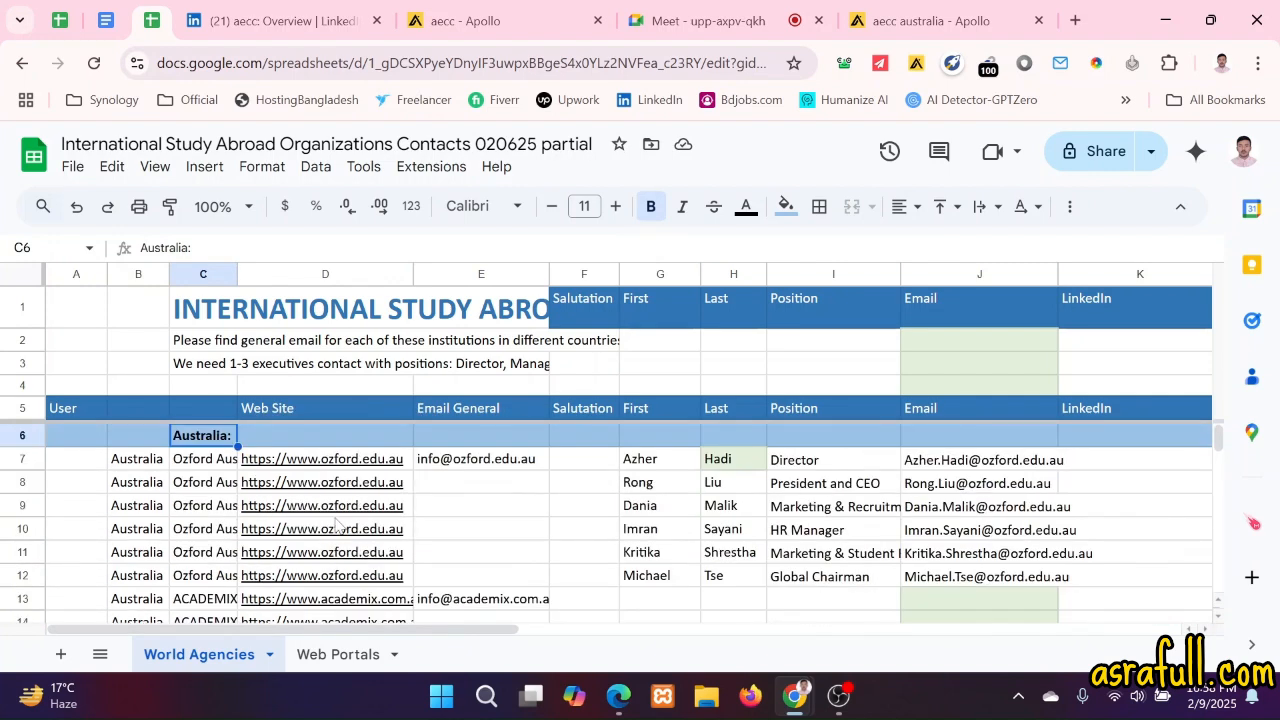
scroll(338, 525, "down", 6)
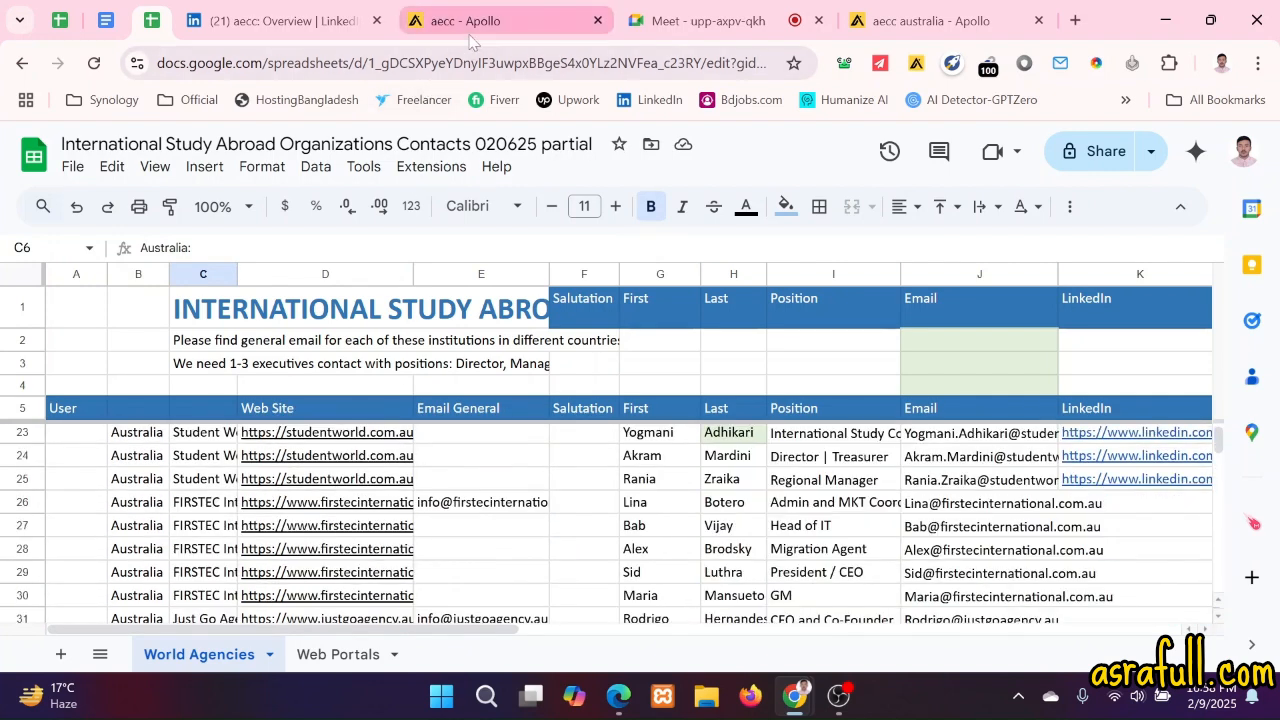
- Reopen aecc's employee list in Apollo through the Nigeria business development manager listed on aecc's LinkedIn page, closing the old Apollo tabs
left_click(470, 40)
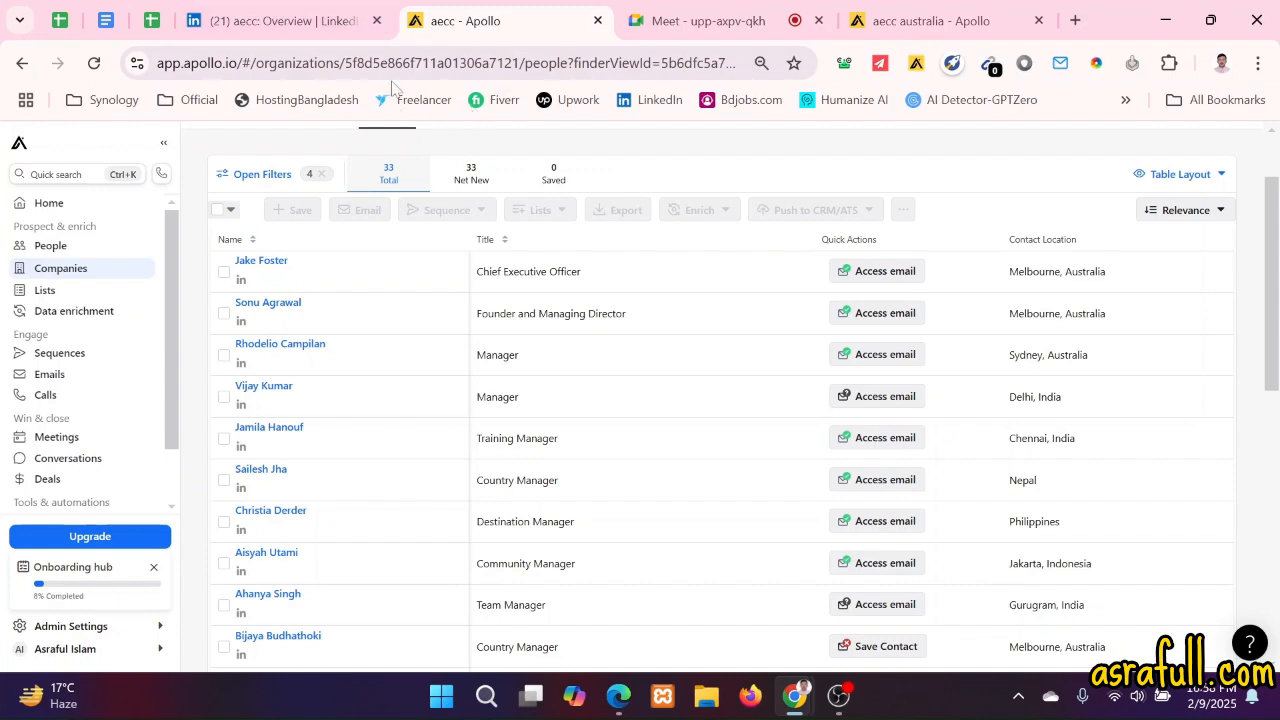
left_click(295, 21)
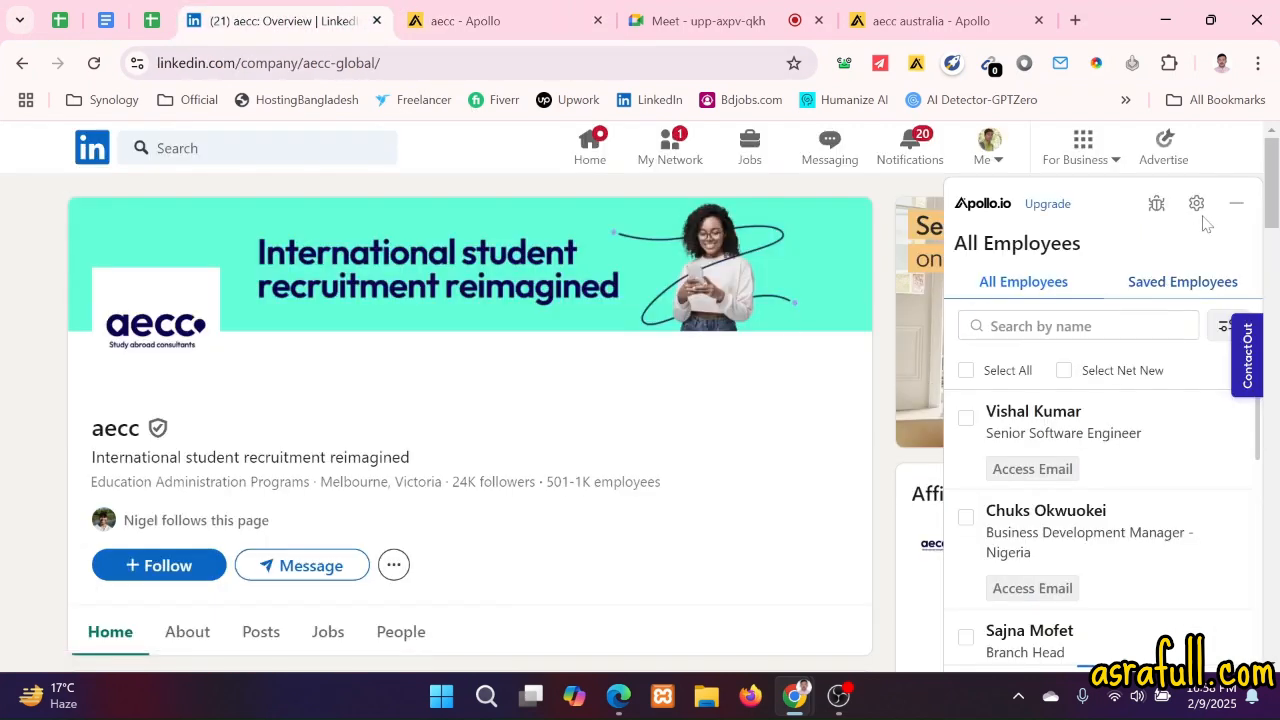
left_click(1236, 203)
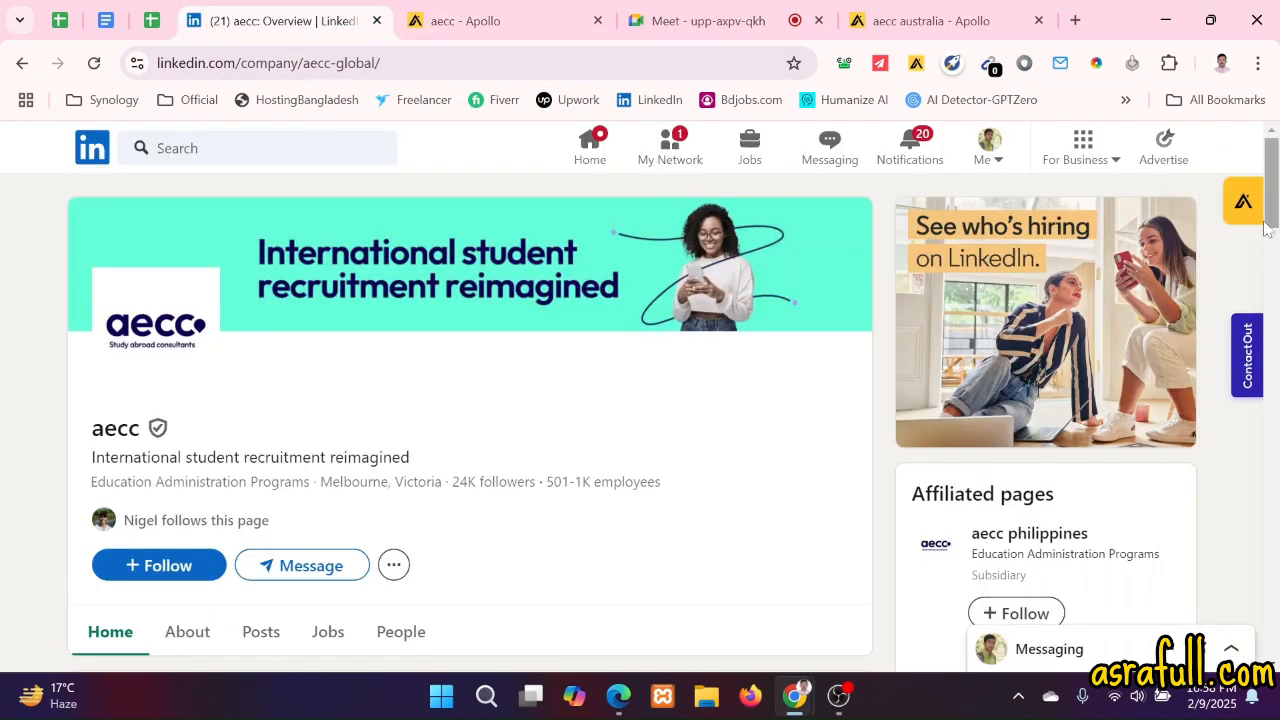
left_click(1243, 203)
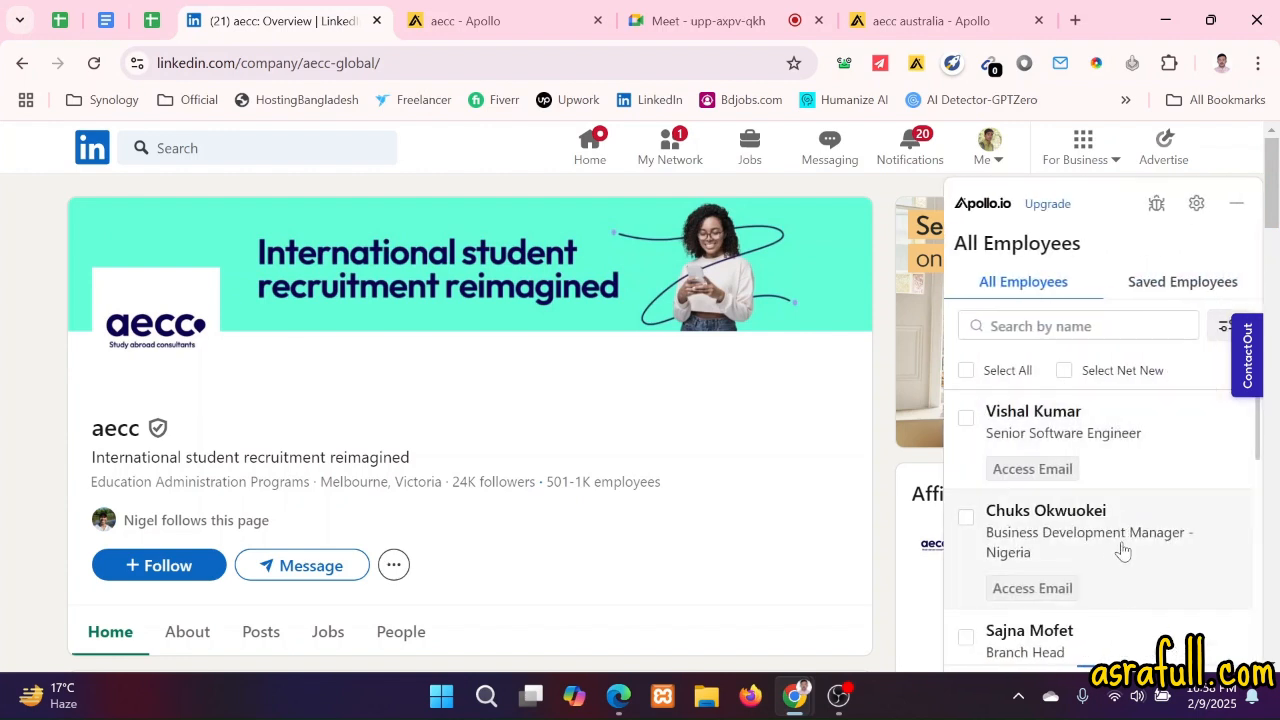
left_click(1145, 532)
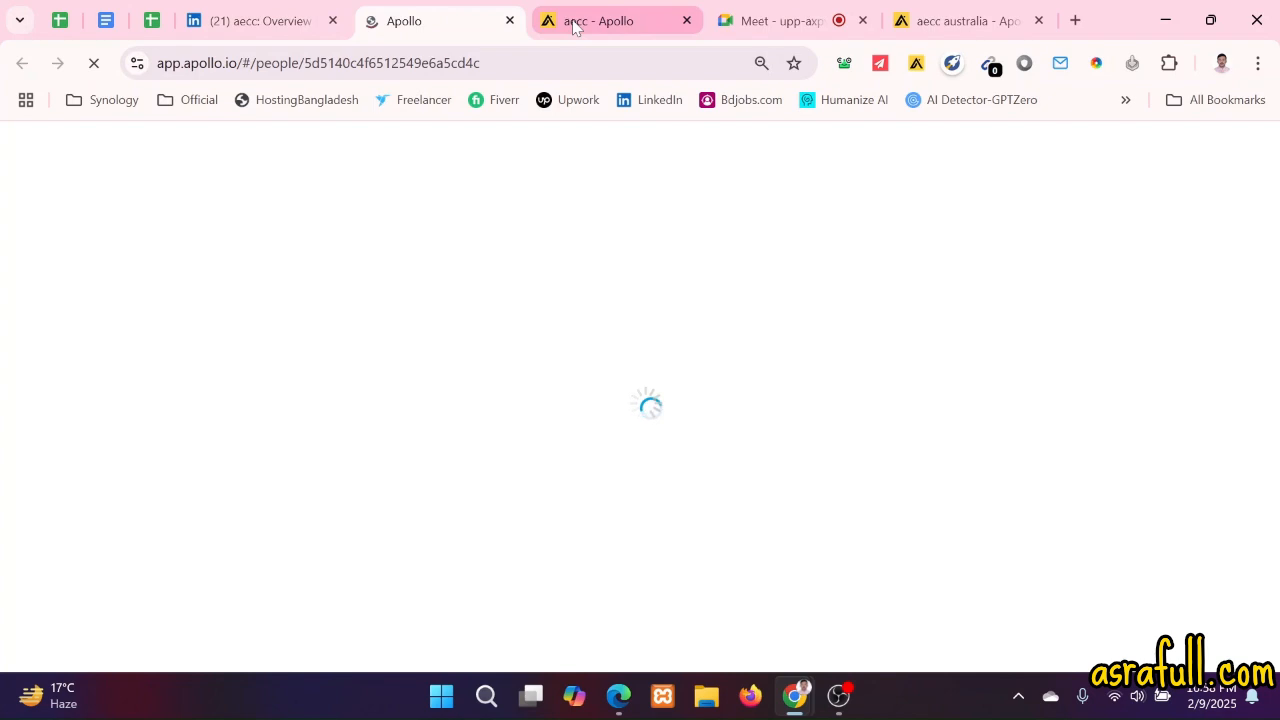
middle_click(573, 27)
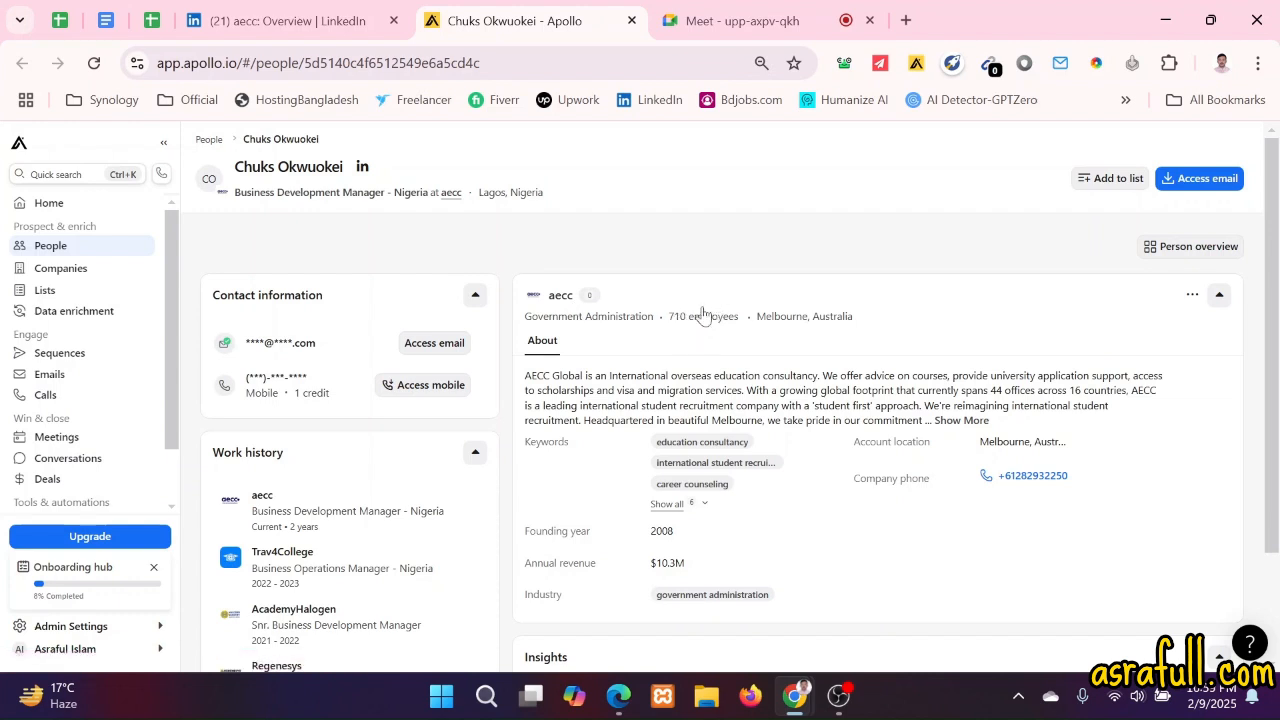
left_click(703, 316)
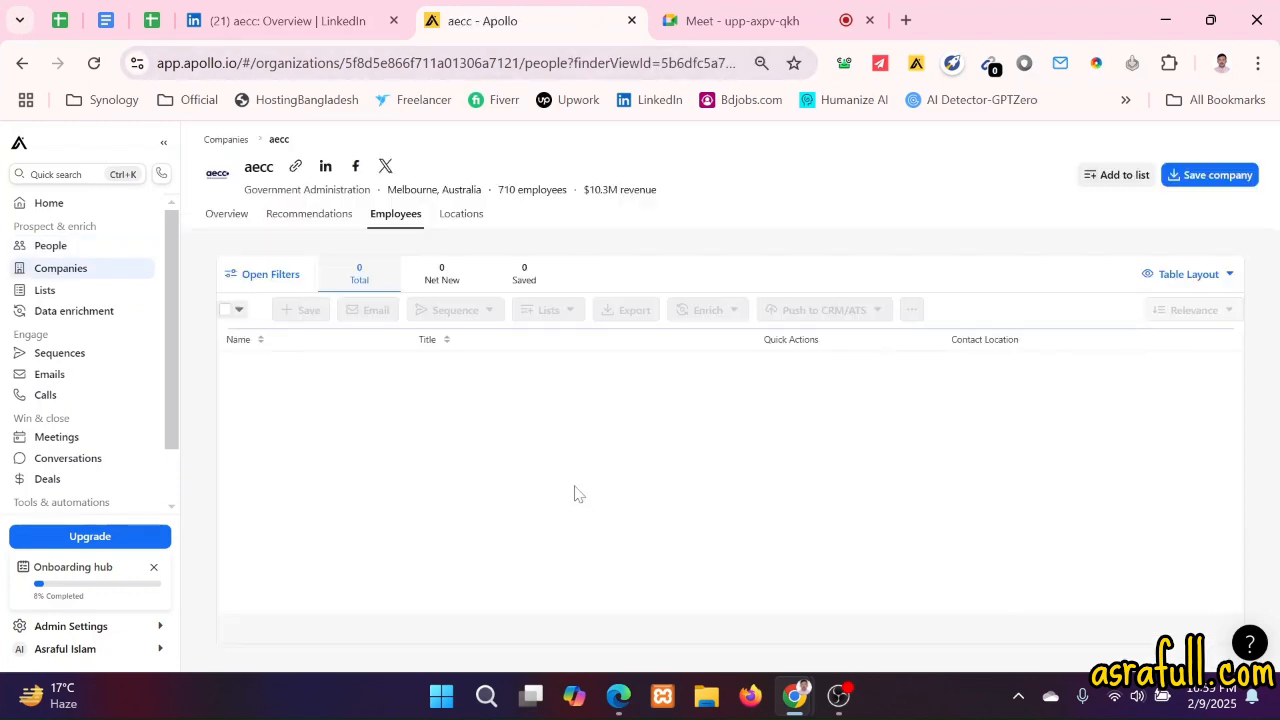
- Browse the country sections of the World Agencies sheet from Australia through Bangladesh, Bolivia and Brazil to the Netherlands
left_click(150, 24)
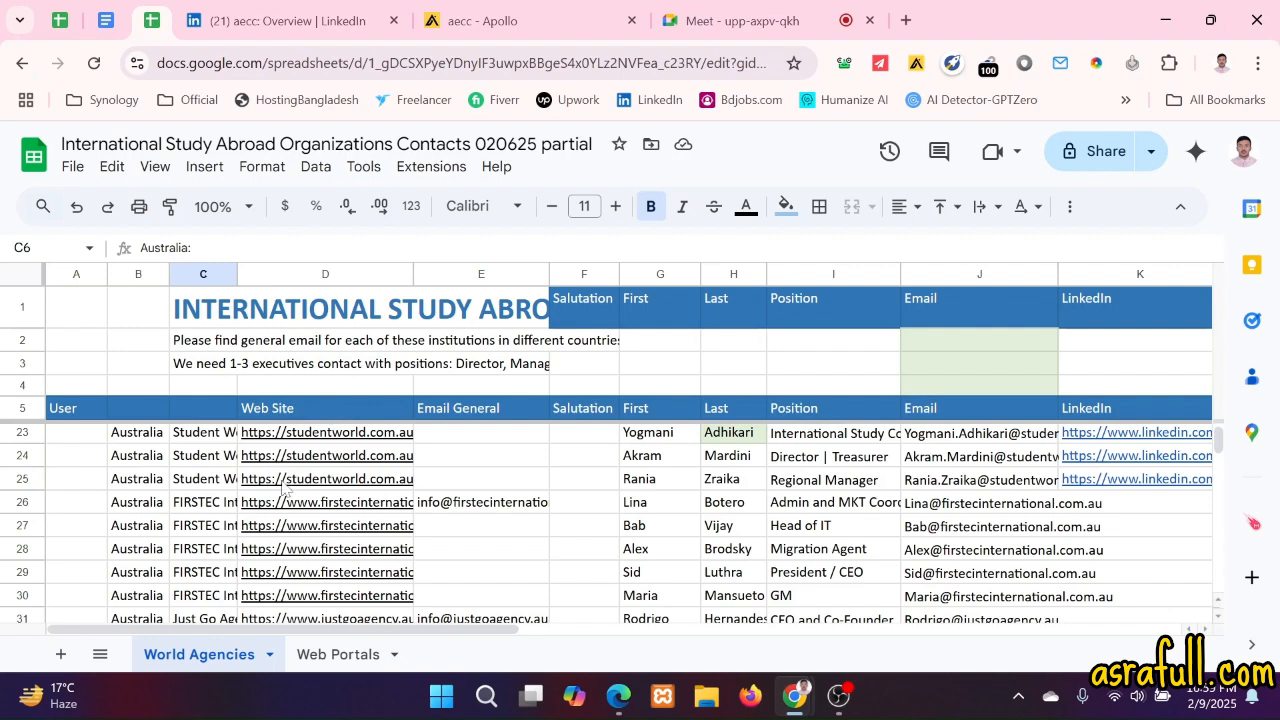
scroll(283, 487, "up", 6)
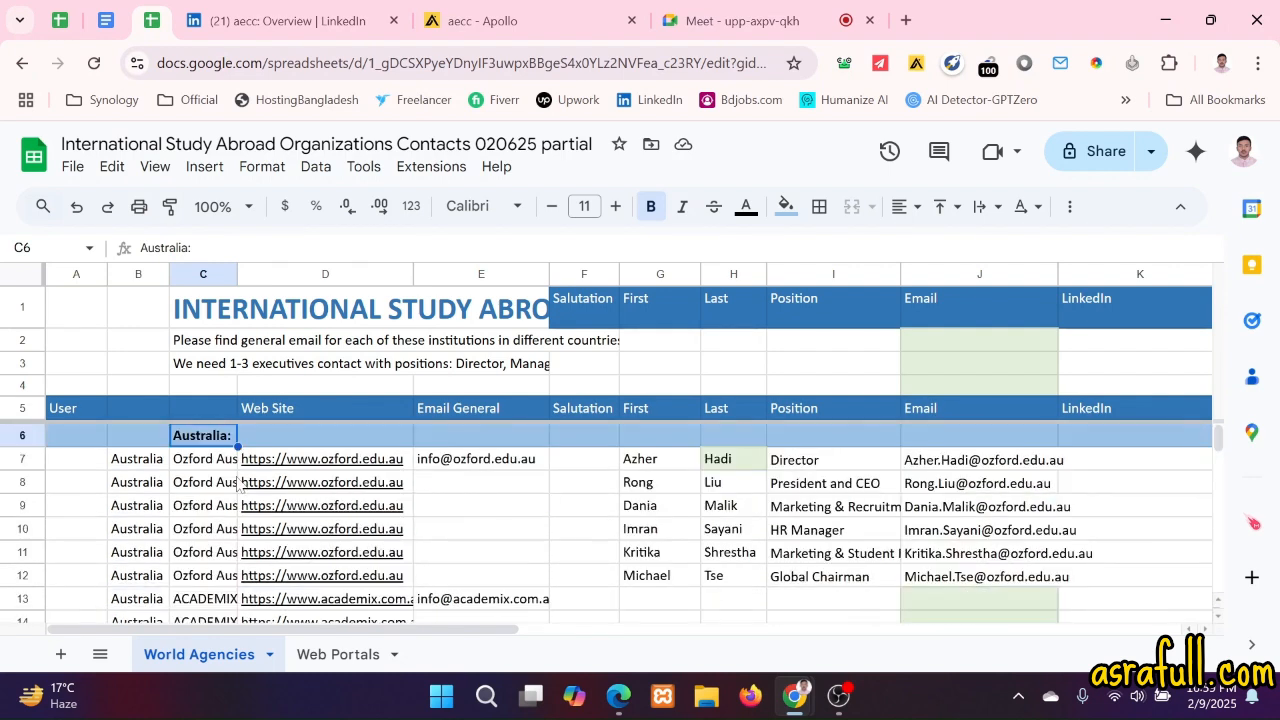
scroll(200, 447, "down", 10)
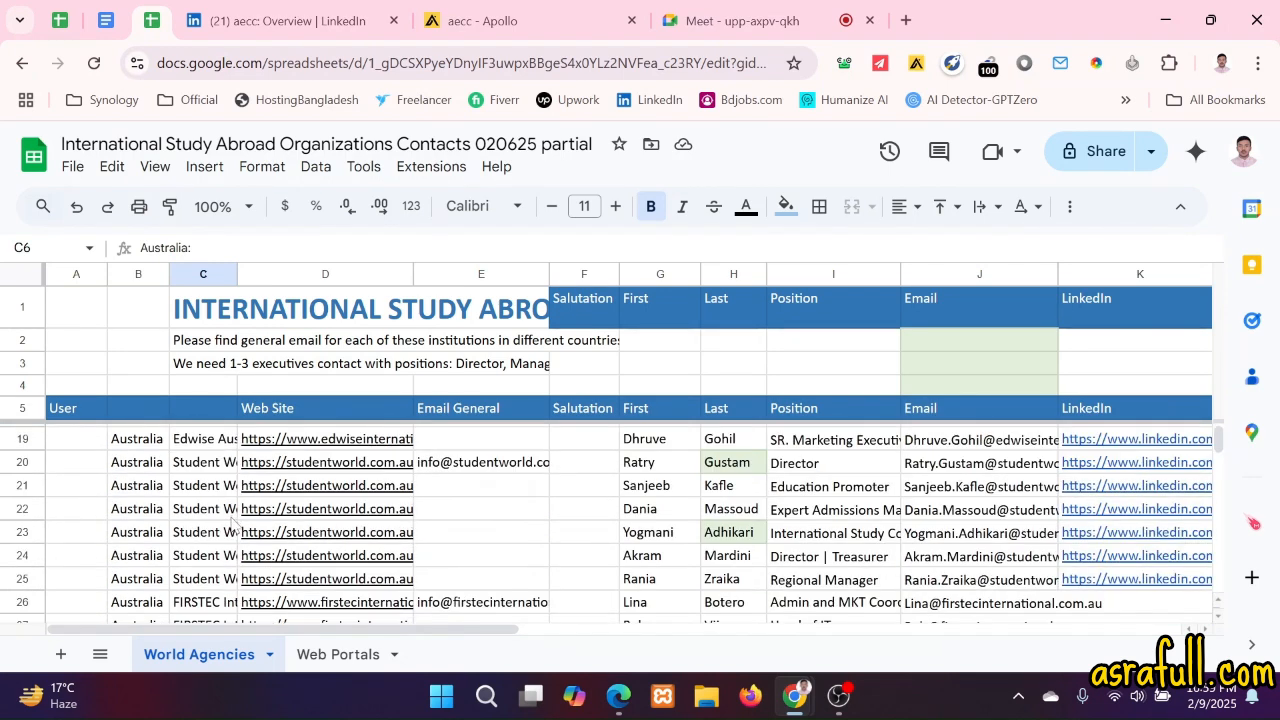
scroll(232, 522, "down", 6)
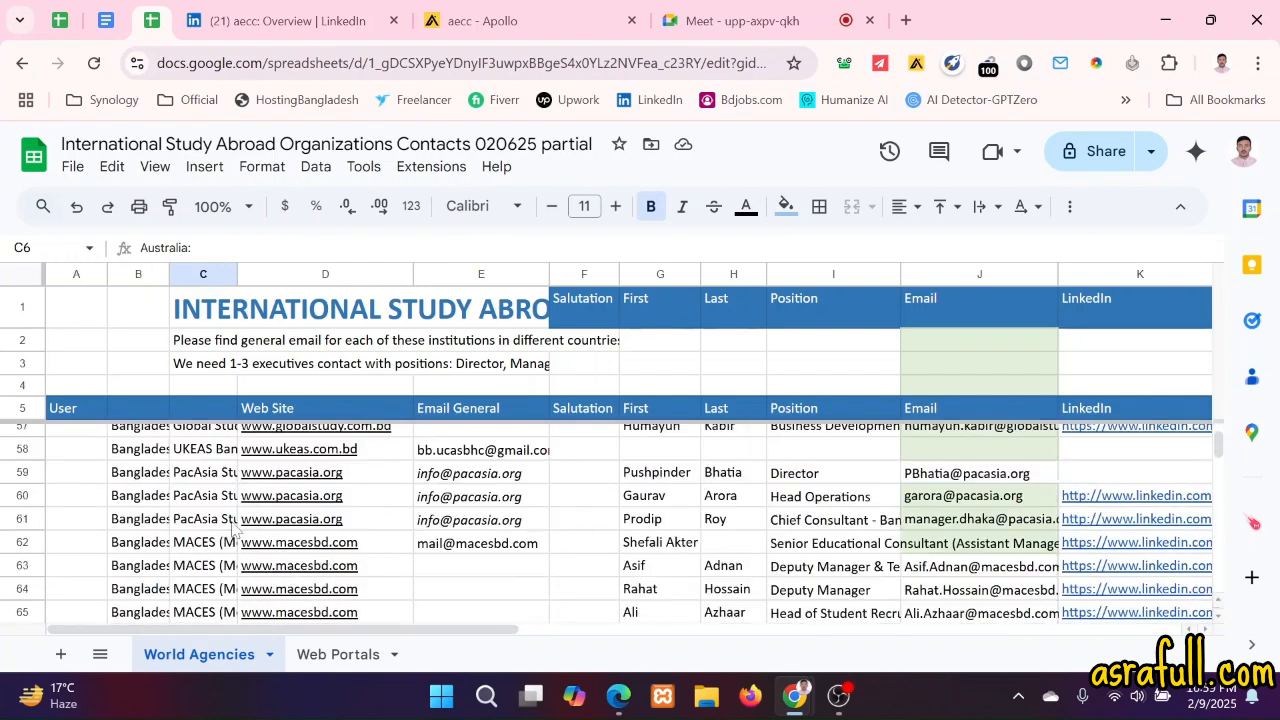
left_click(210, 458)
scroll(210, 470, "down", 7)
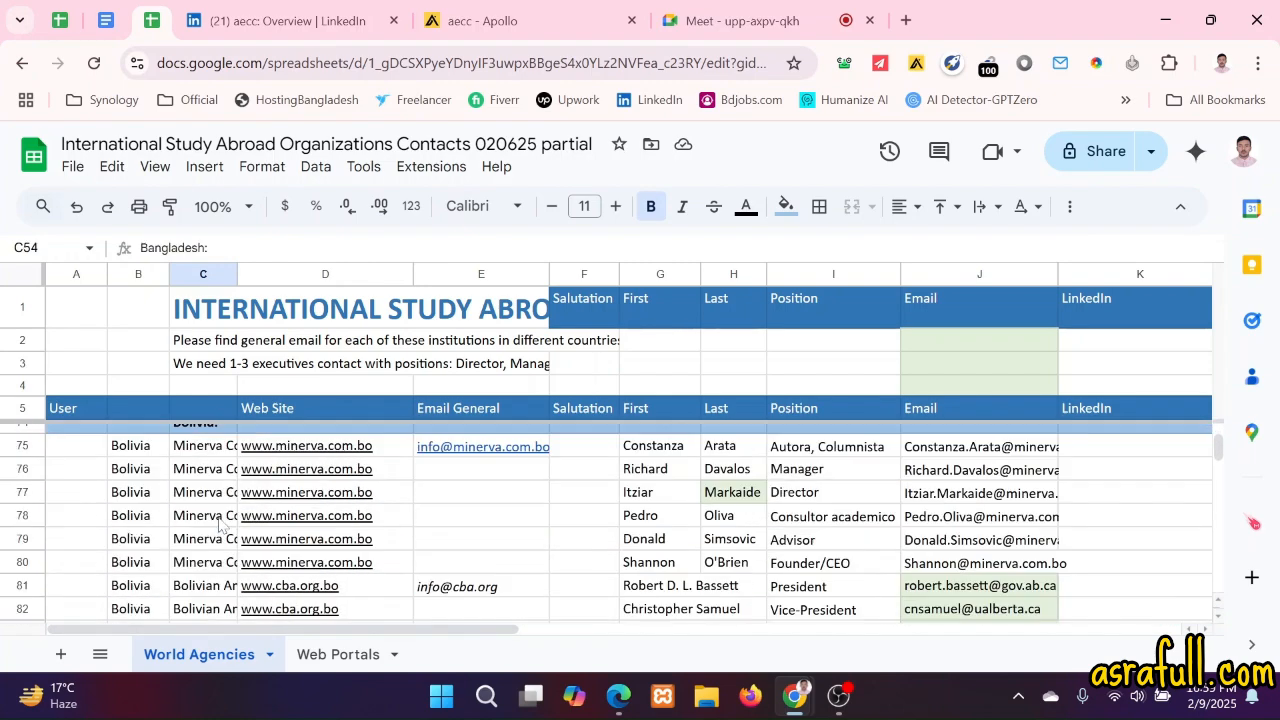
scroll(210, 500, "up", 2)
left_click(198, 517)
scroll(210, 520, "down", 6)
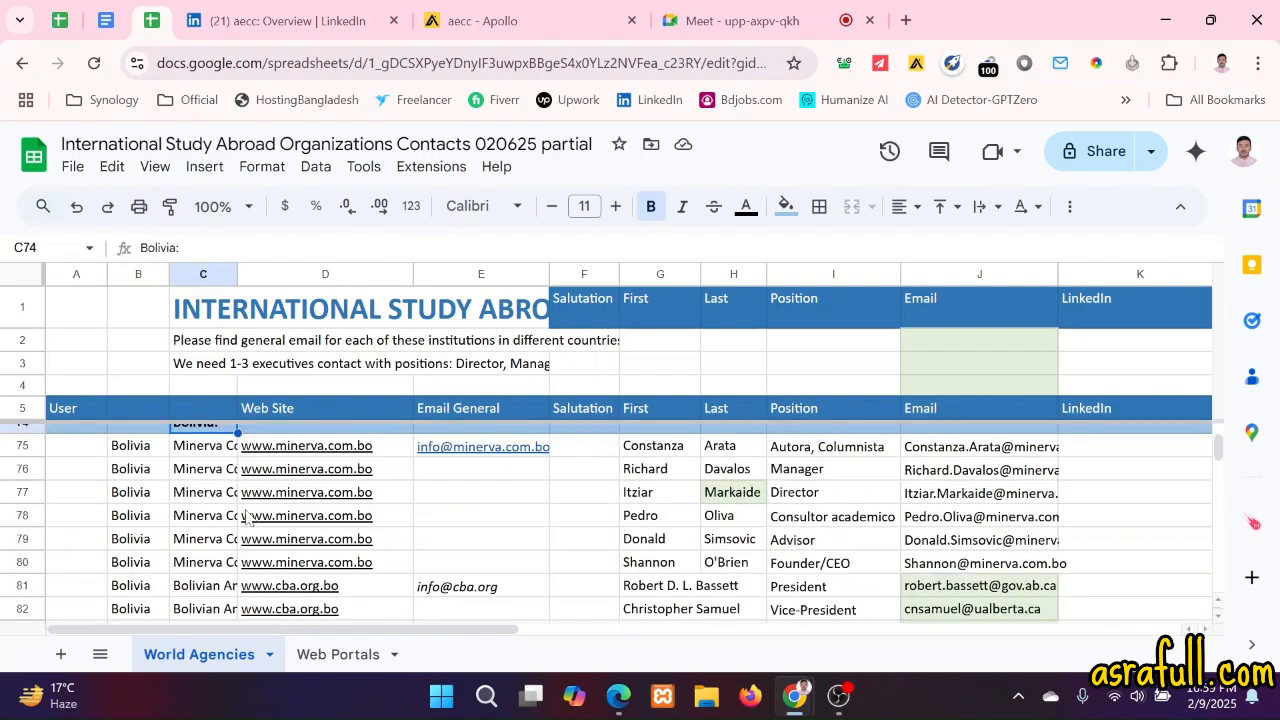
left_click(183, 566)
scroll(210, 560, "down", 20)
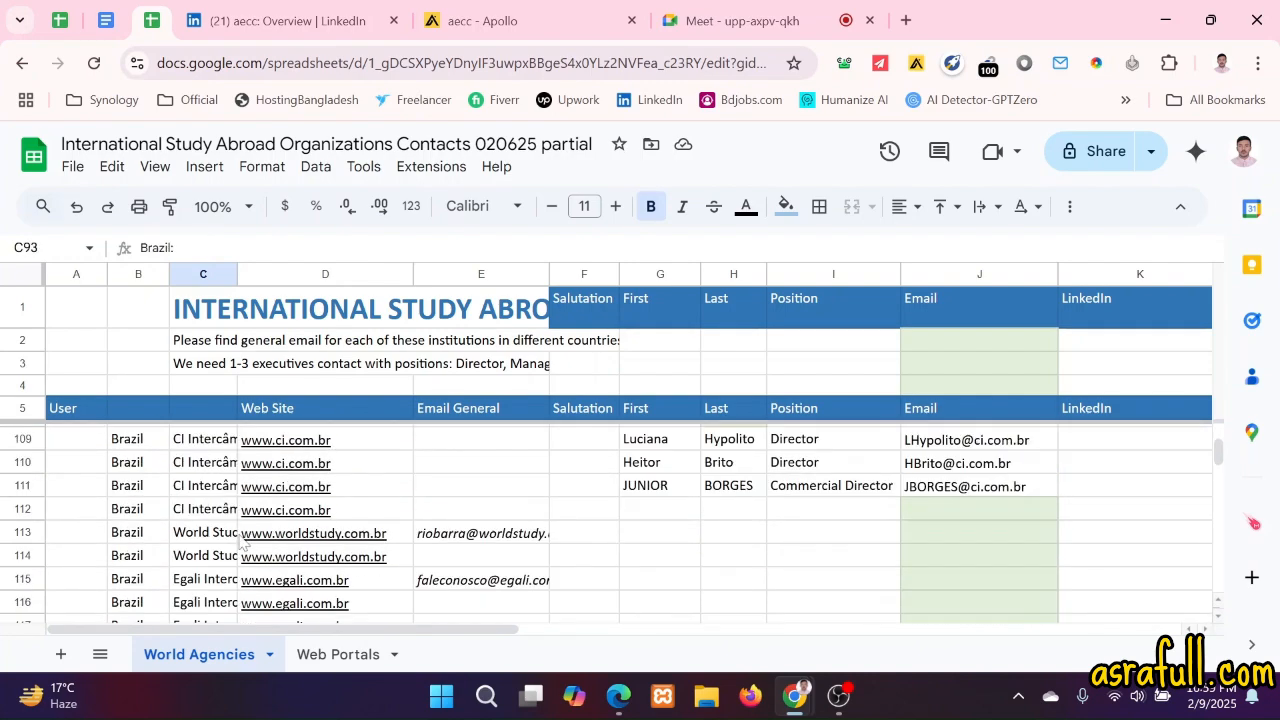
scroll(240, 553, "down", 7)
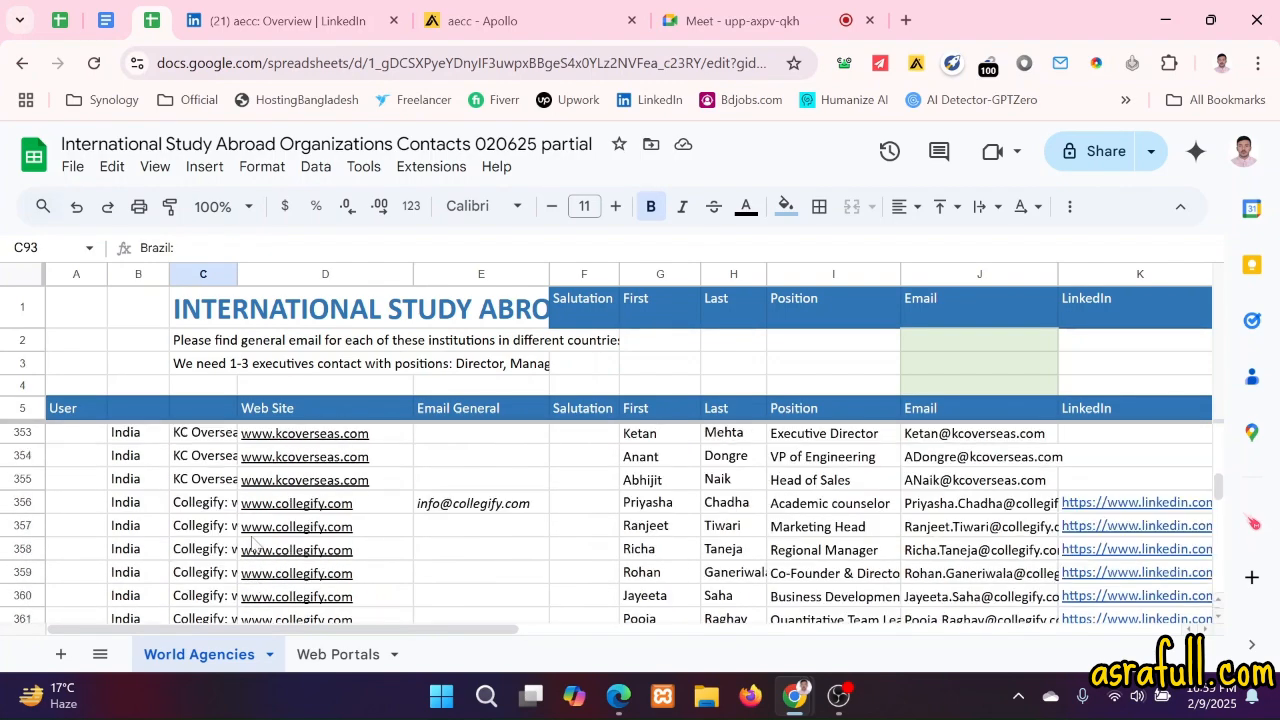
scroll(258, 533, "down", 6)
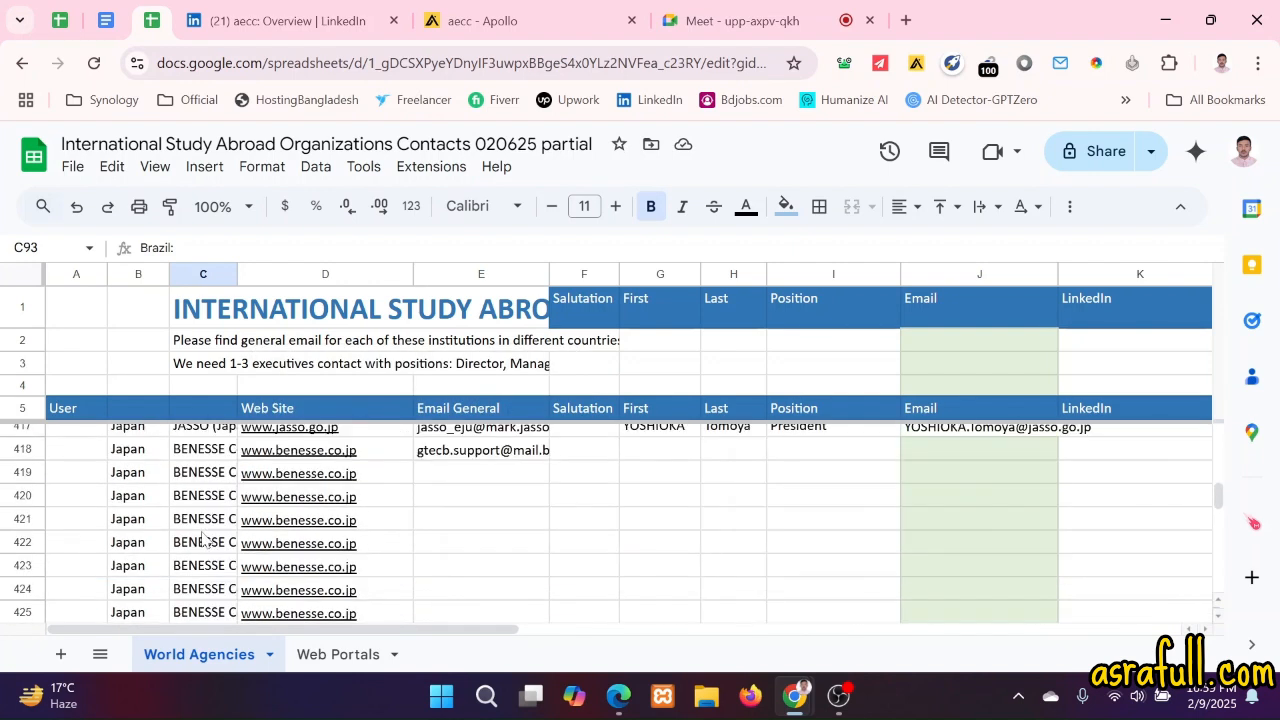
scroll(203, 540, "down", 10)
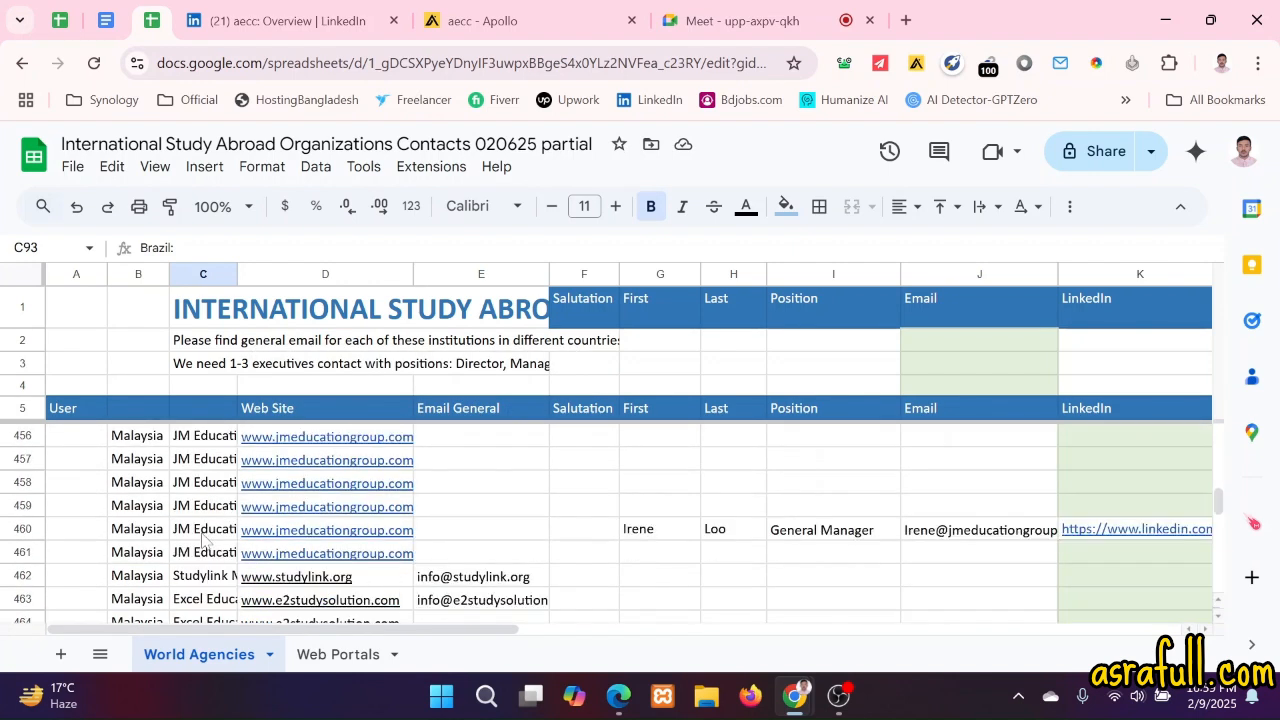
scroll(203, 540, "down", 6)
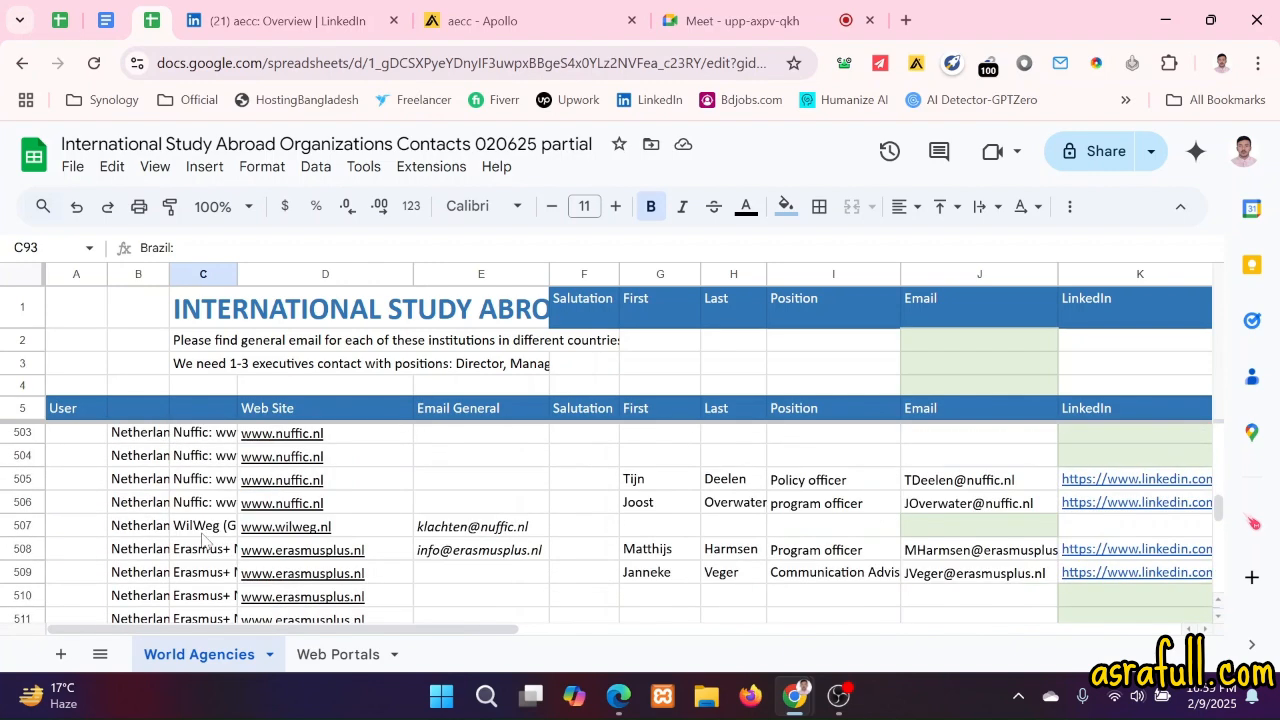
- Enter the assignee's name in the User column of the first Nuffic row and fill it down through row 501
scroll(200, 525, "up", 3)
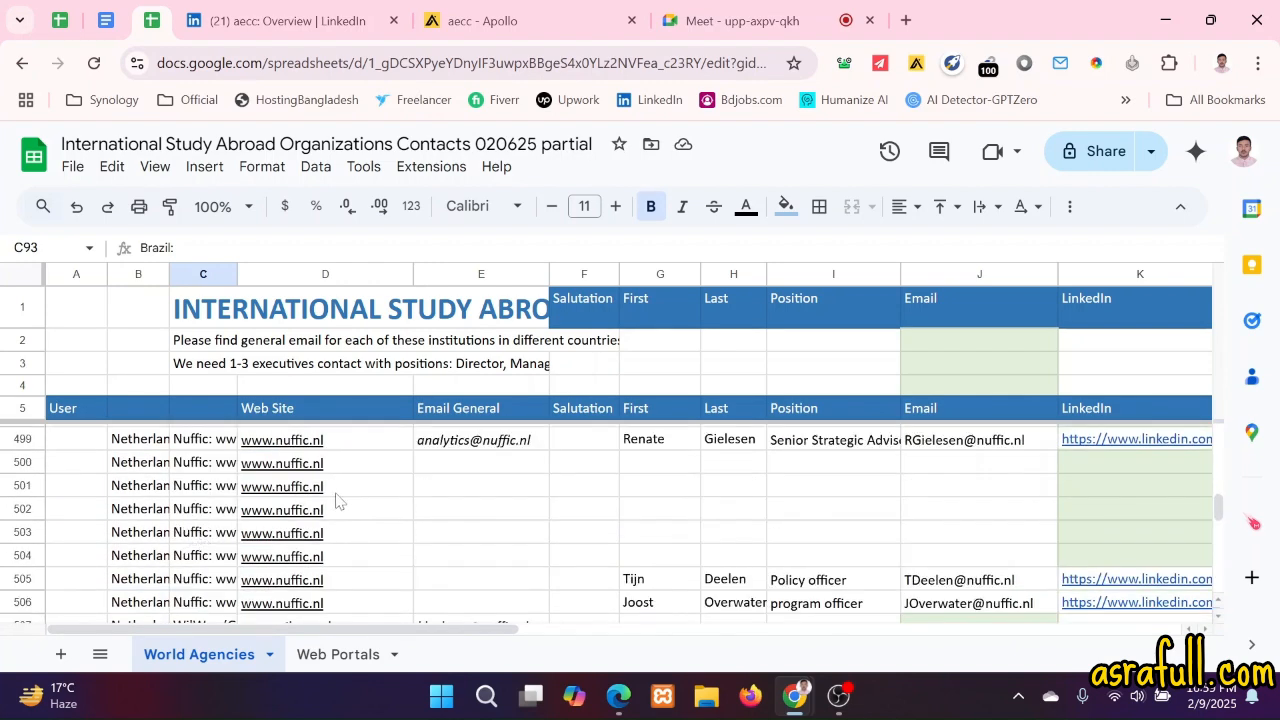
scroll(338, 503, "up", 2)
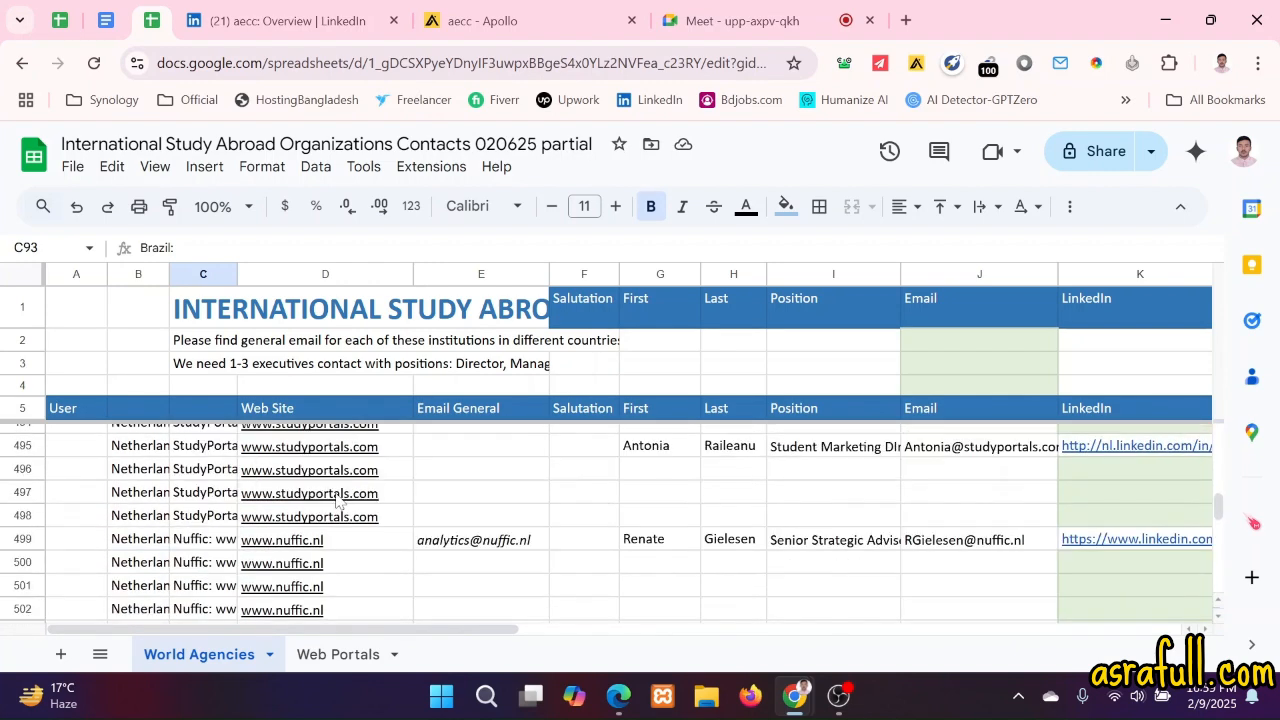
left_click(58, 548)
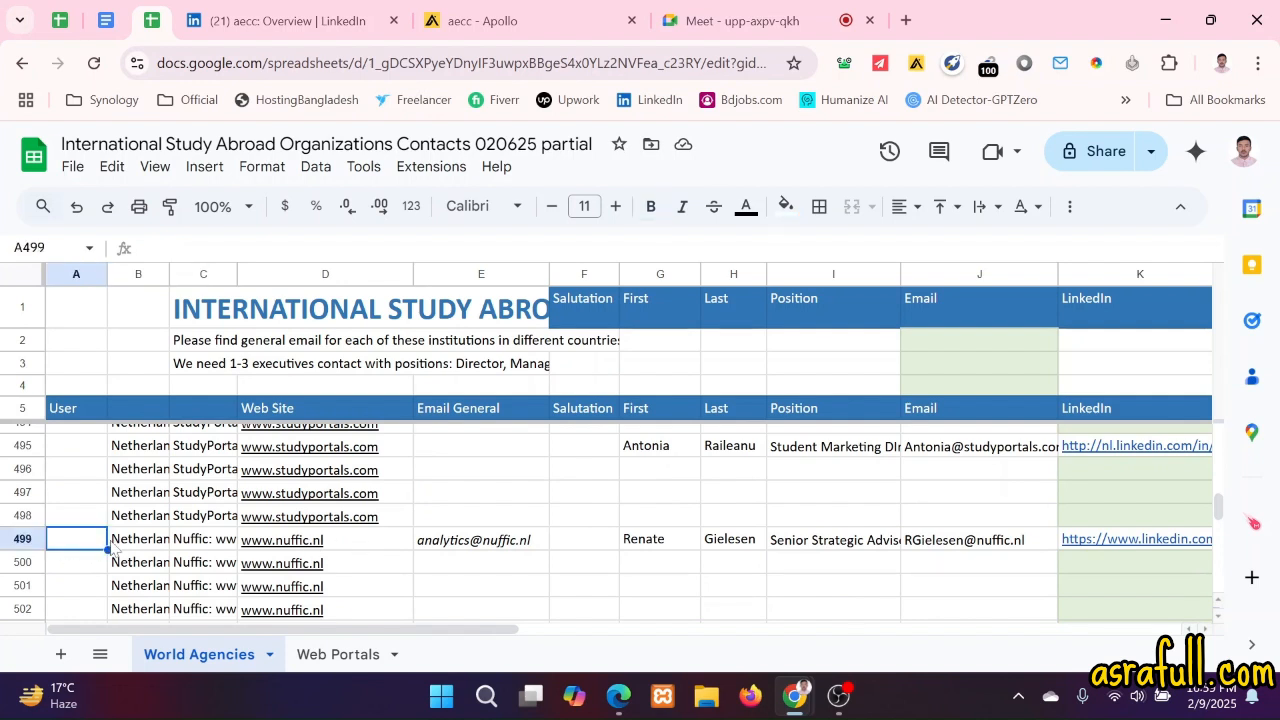
type("R")
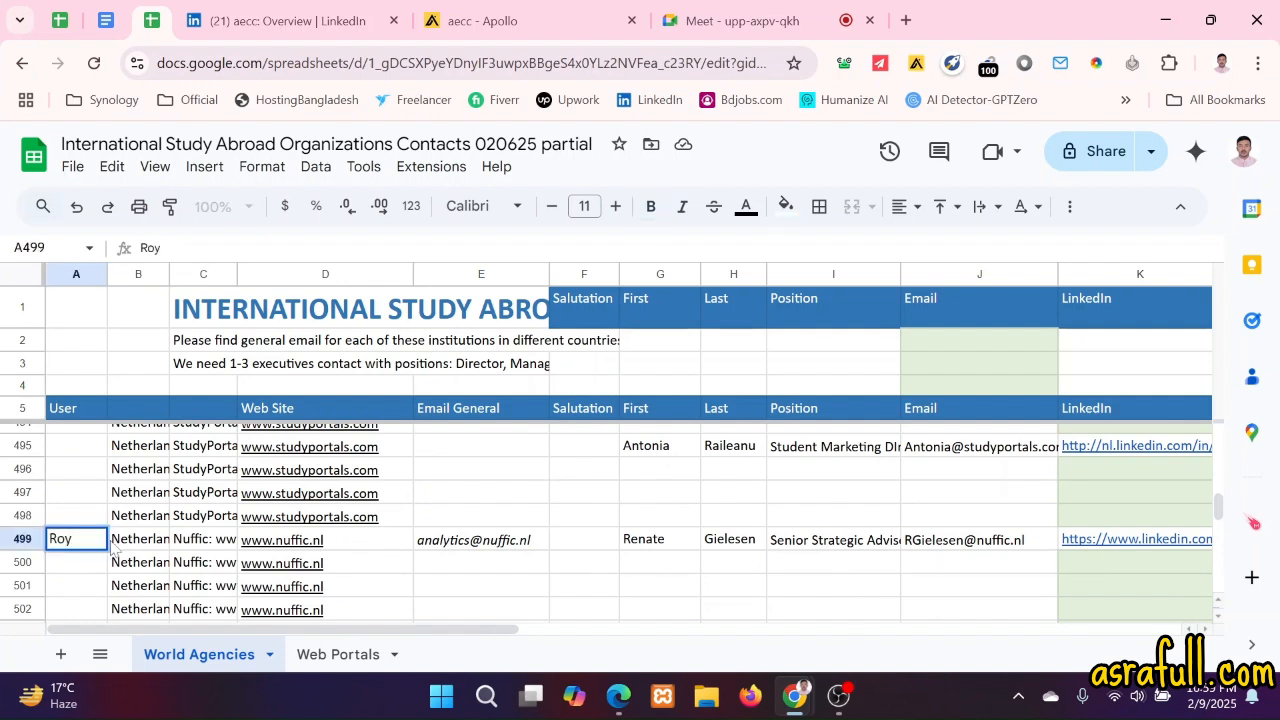
type("oy")
key("Return")
left_click(86, 548)
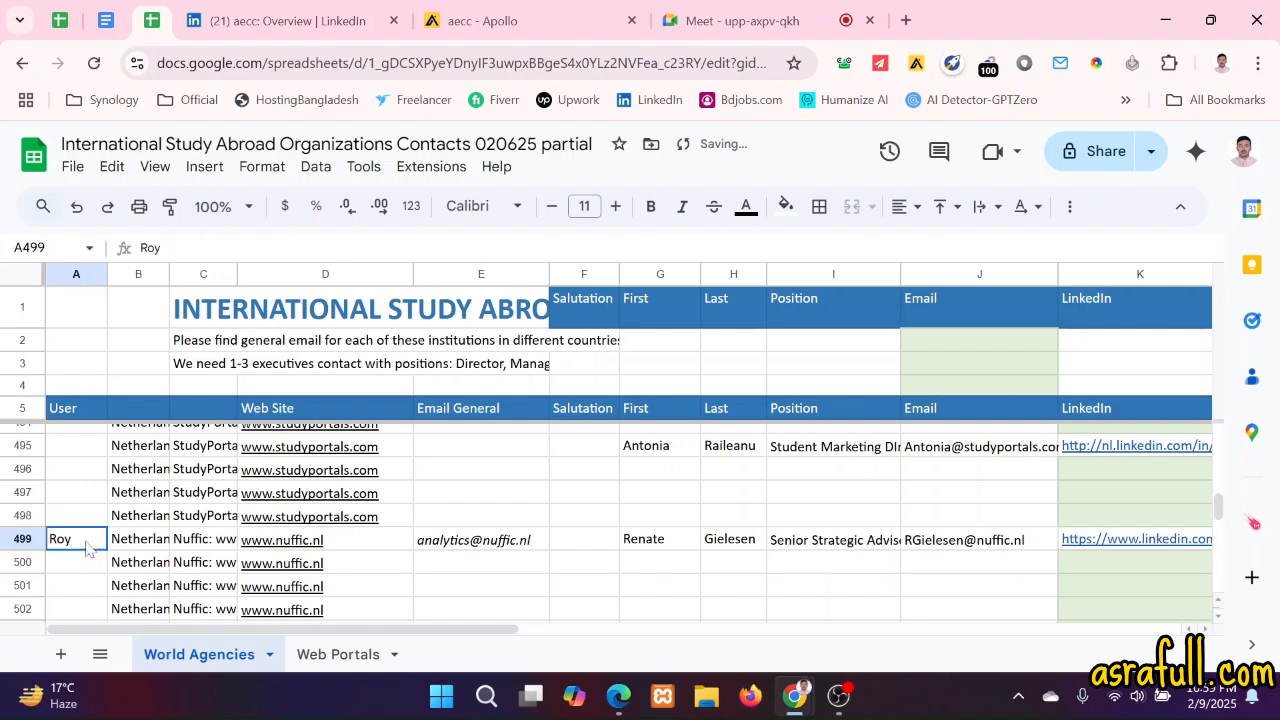
left_click_drag(107, 550, 107, 590)
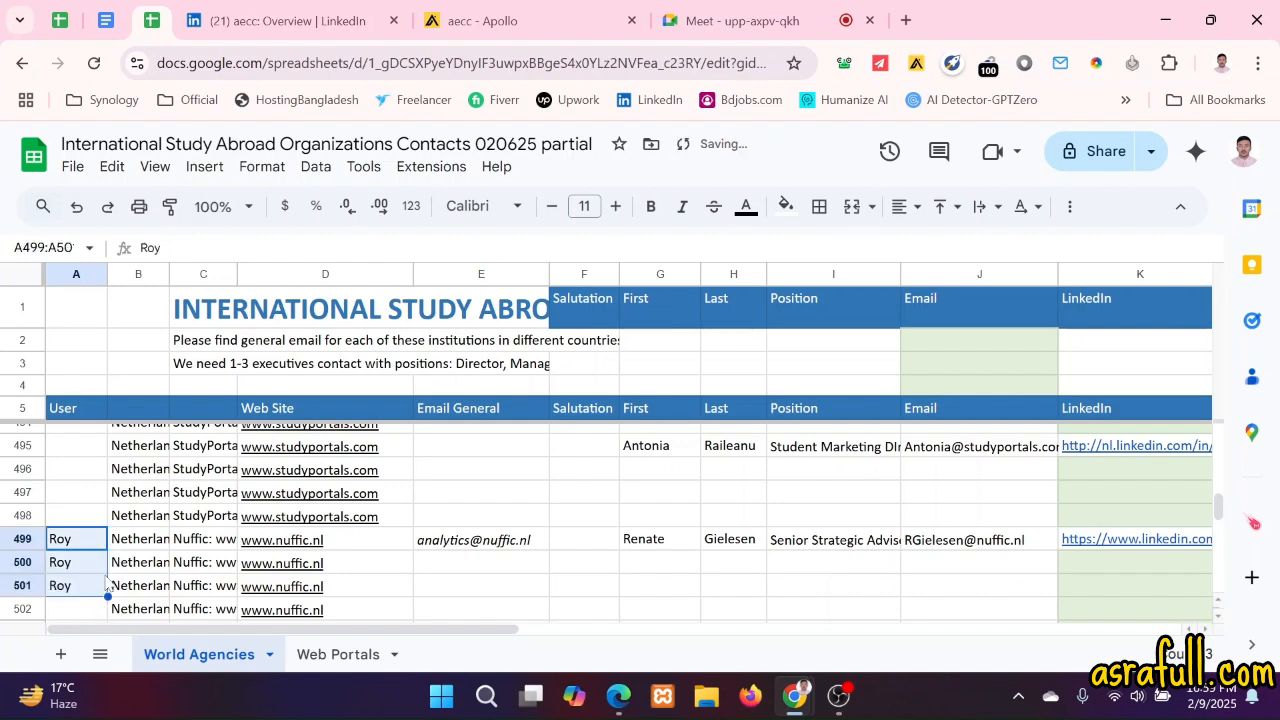
- Delete the two spare Nuffic rows 503 and 504, which have no contact details
scroll(575, 558, "down", 1)
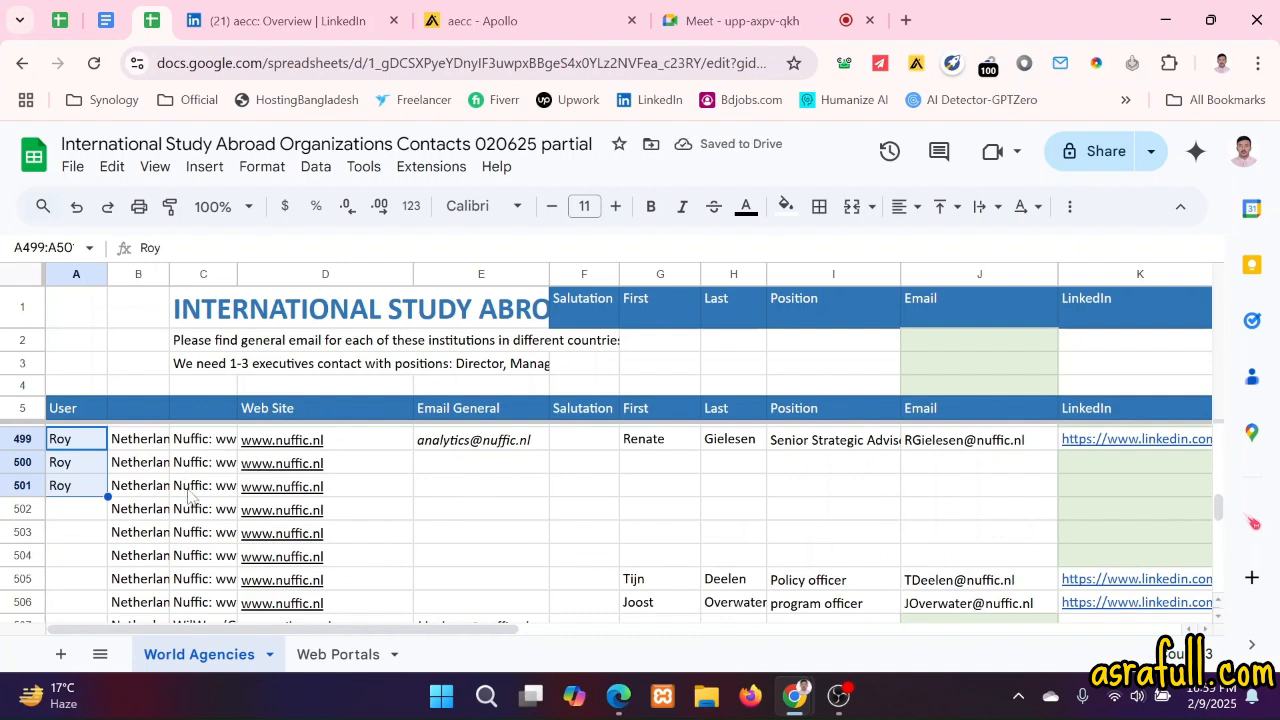
left_click_drag(468, 558, 483, 469)
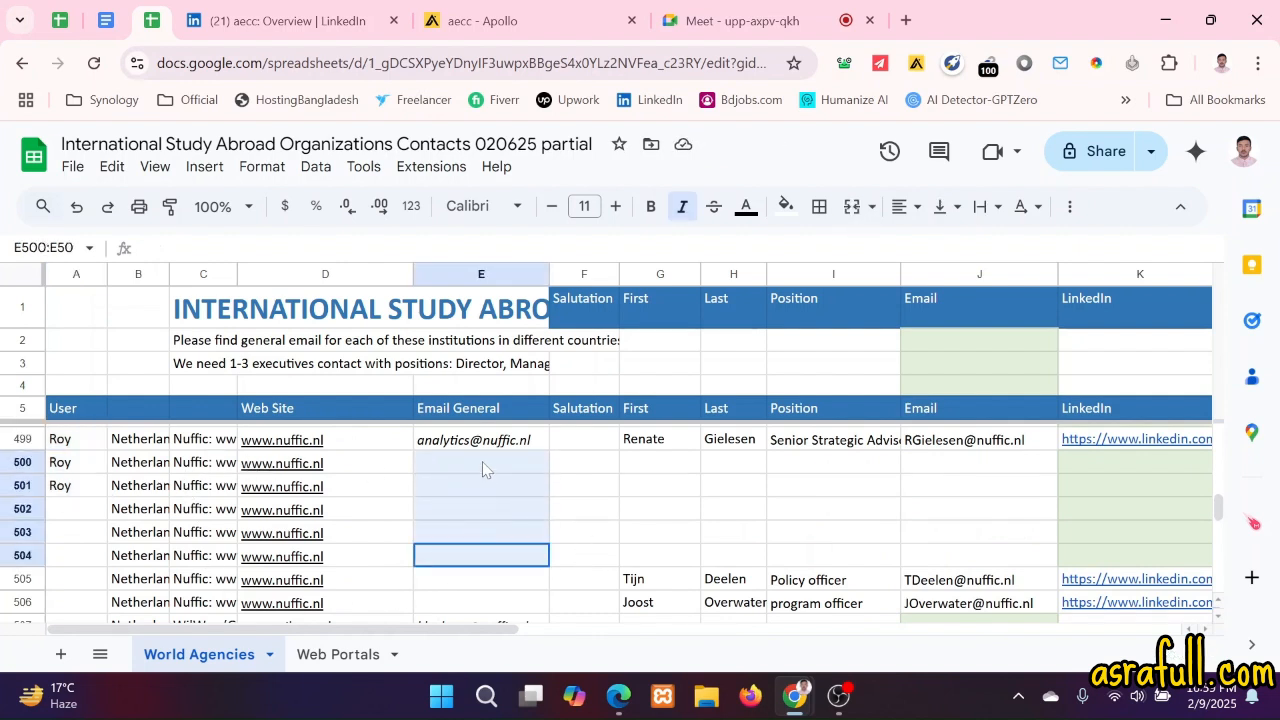
left_click_drag(503, 536, 501, 559)
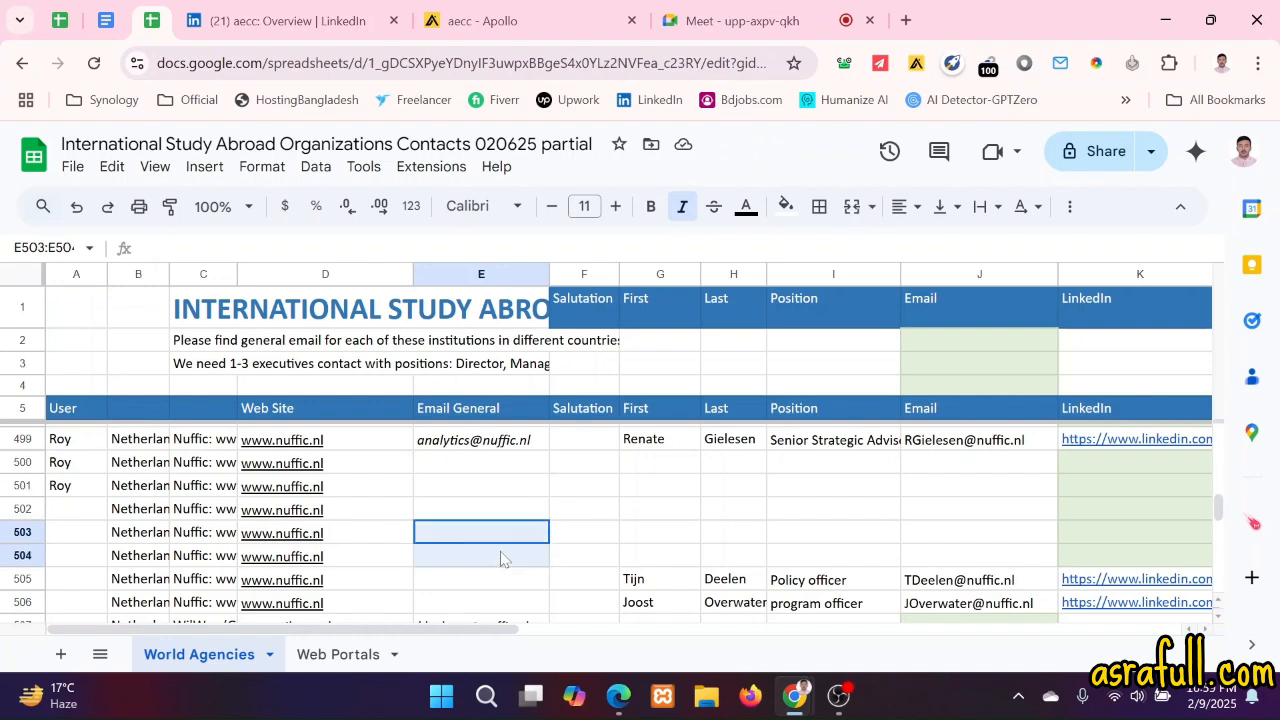
right_click(502, 559)
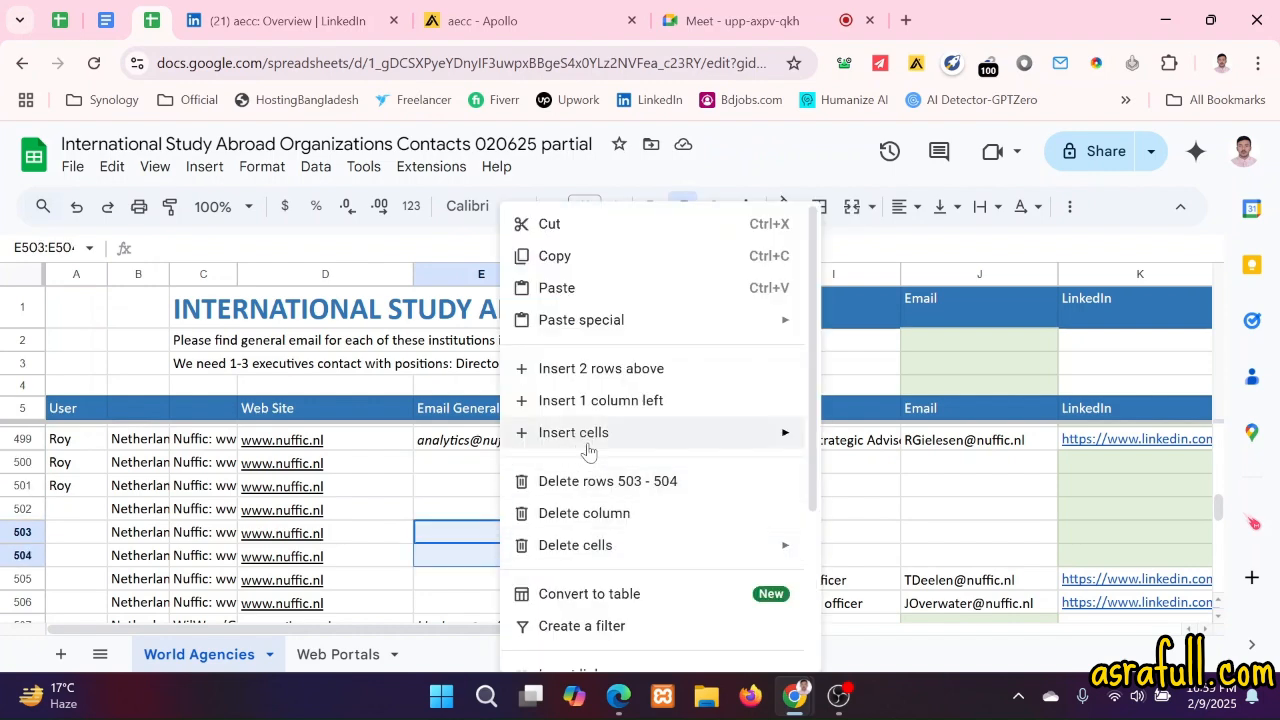
left_click(596, 483)
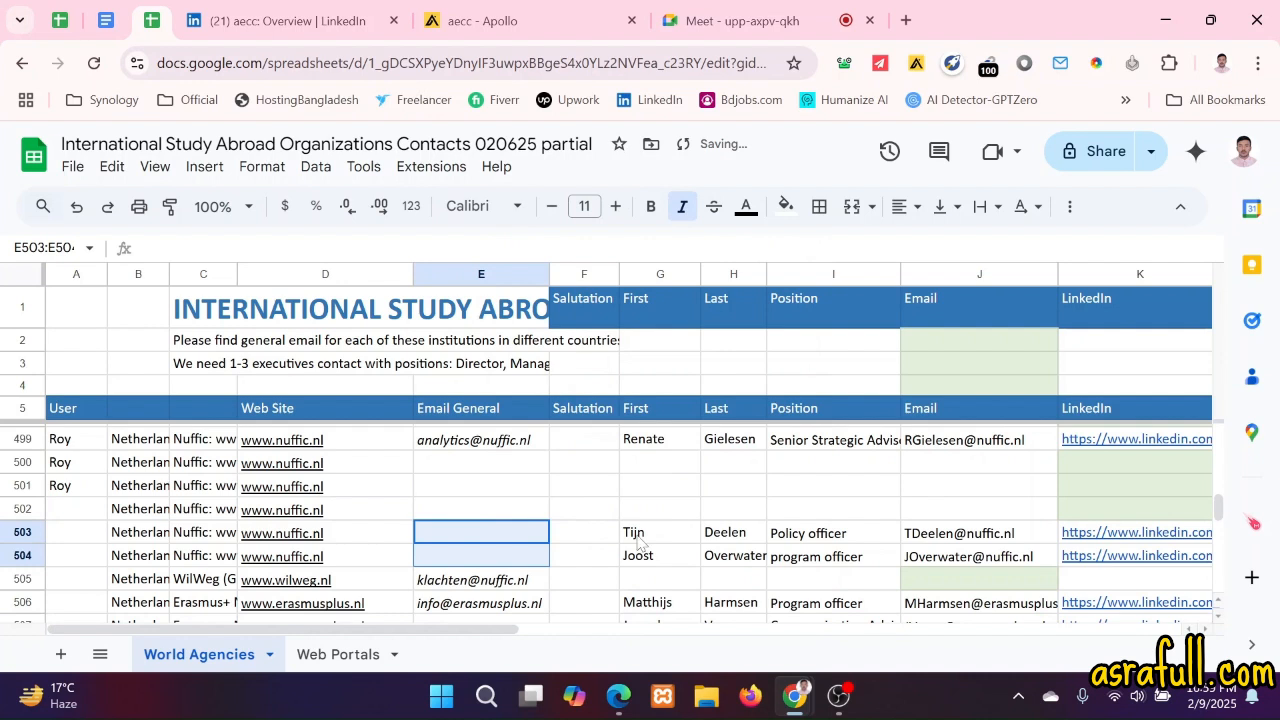
- Delete the empty-contact Nuffic row 502 directly above the policy officer's row
left_click_drag(638, 536, 640, 556)
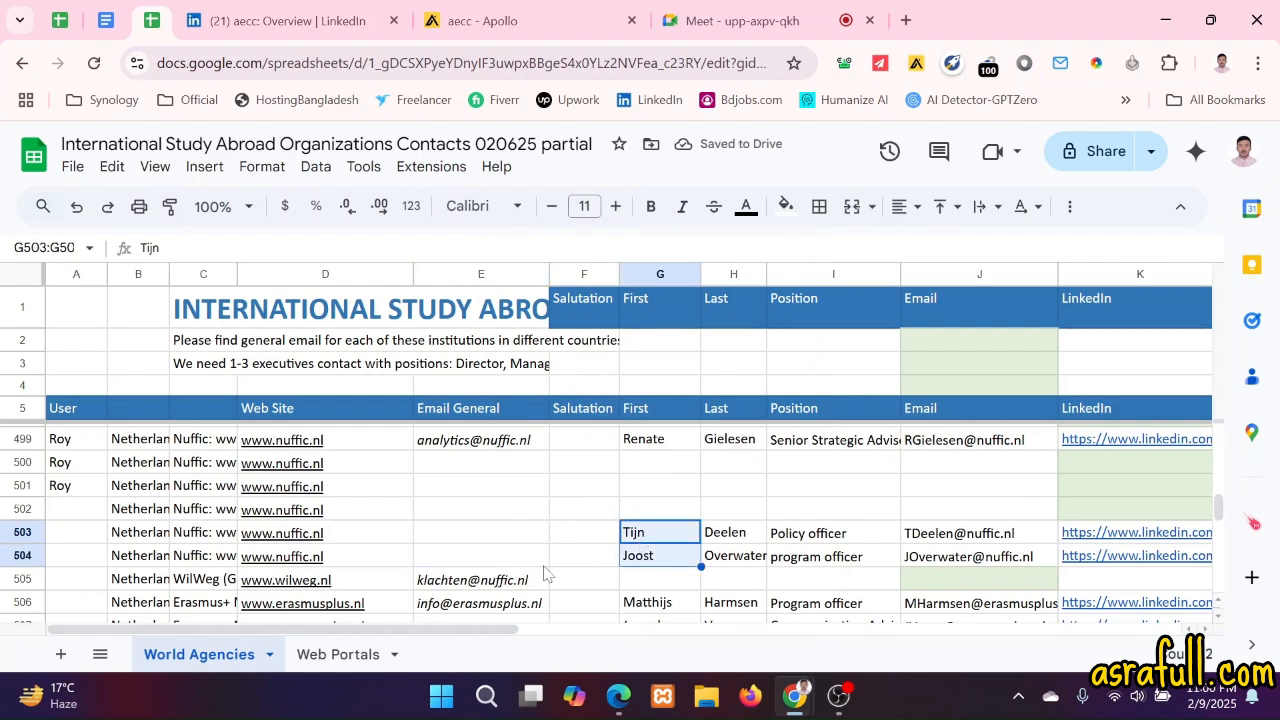
left_click(578, 512)
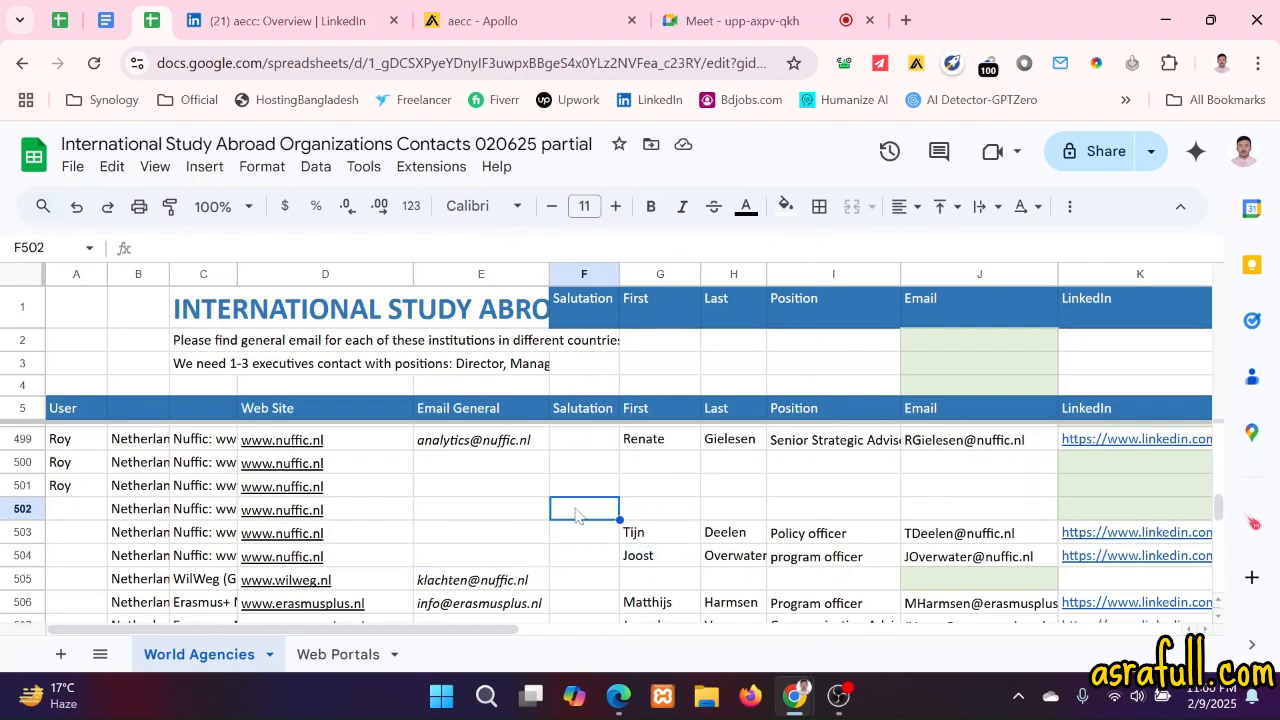
left_click_drag(593, 471, 592, 506)
left_click(586, 518)
right_click(586, 518)
left_click(645, 481)
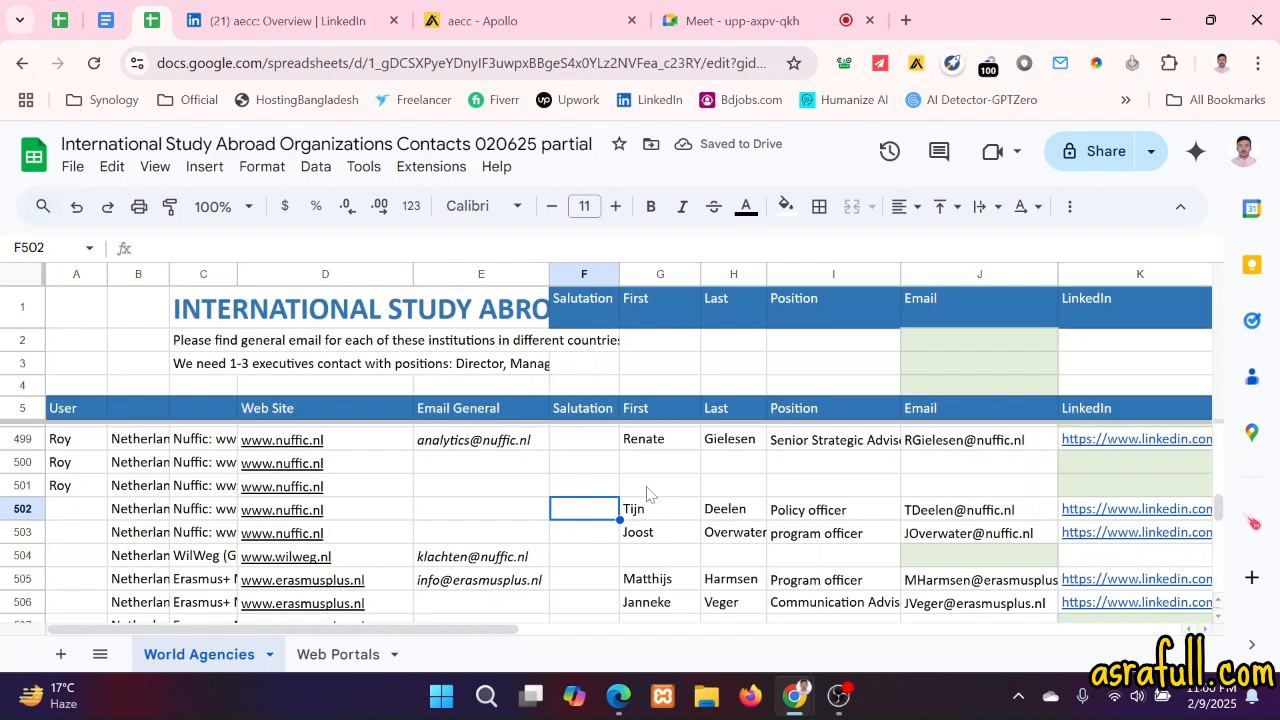
- Insert a row above row 501 and copy the user, country, agency and website from the Nuffic row below into it
right_click(596, 486)
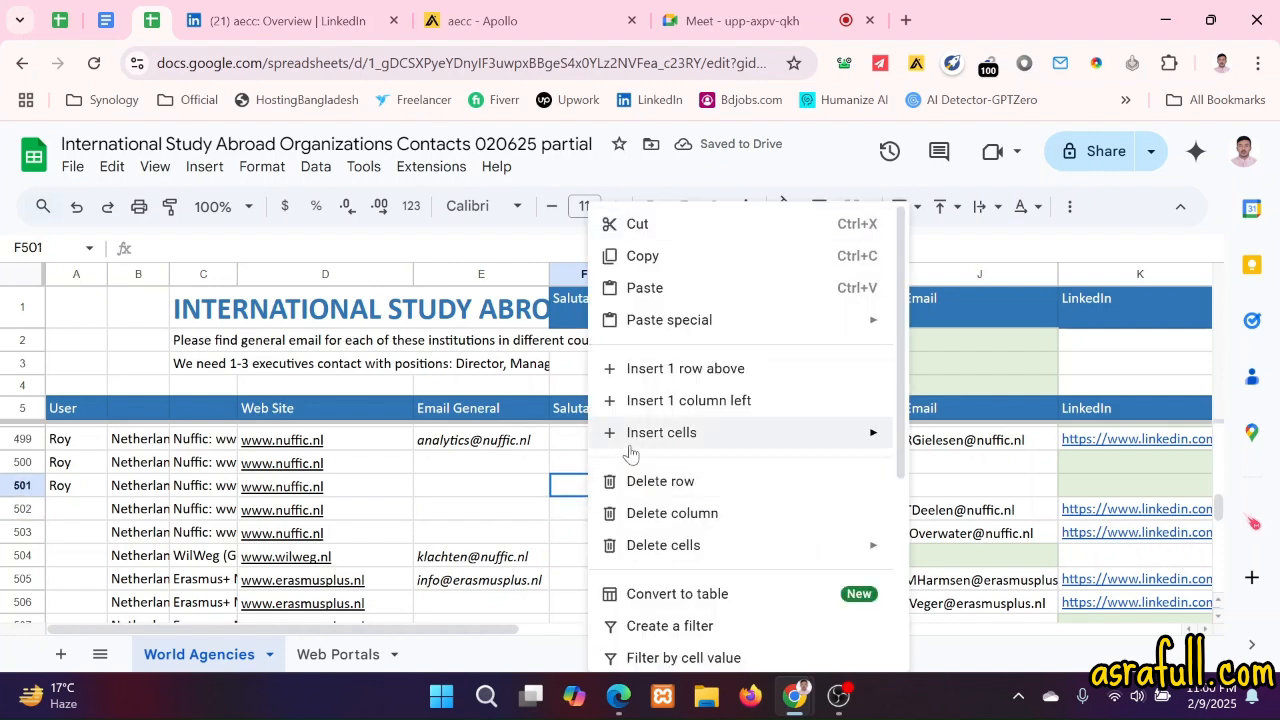
left_click(667, 370)
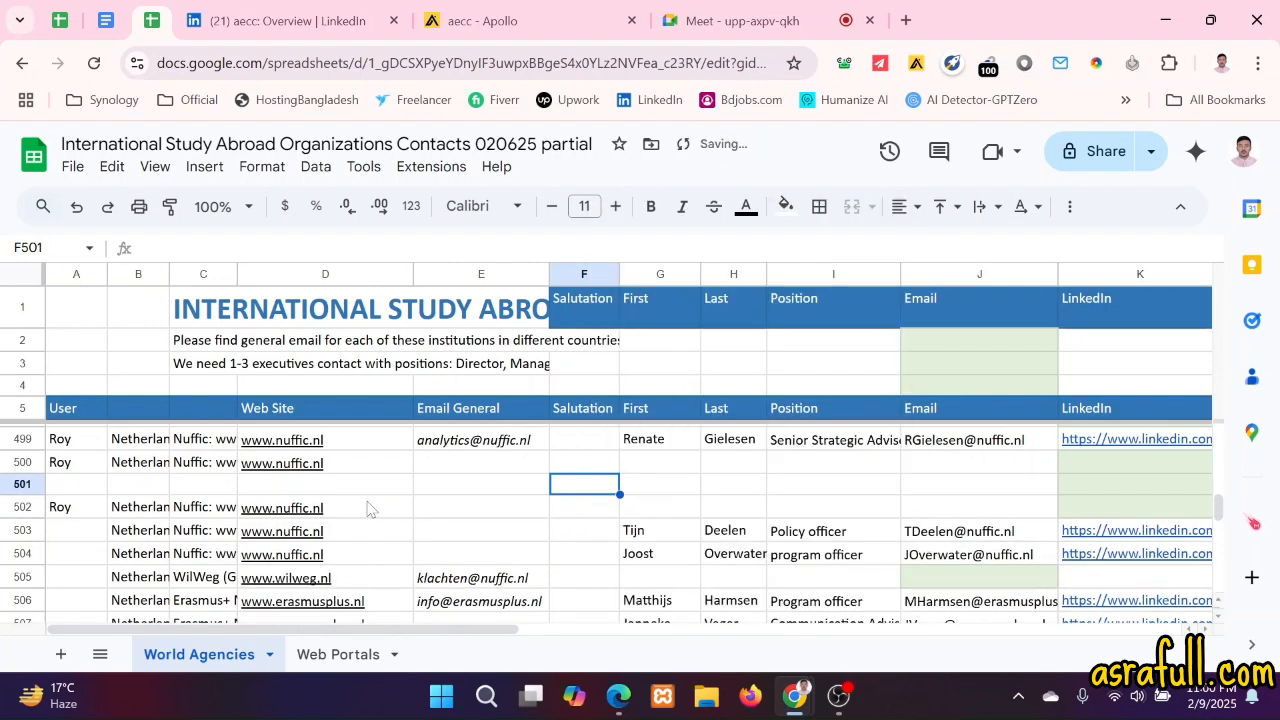
left_click_drag(338, 510, 73, 508)
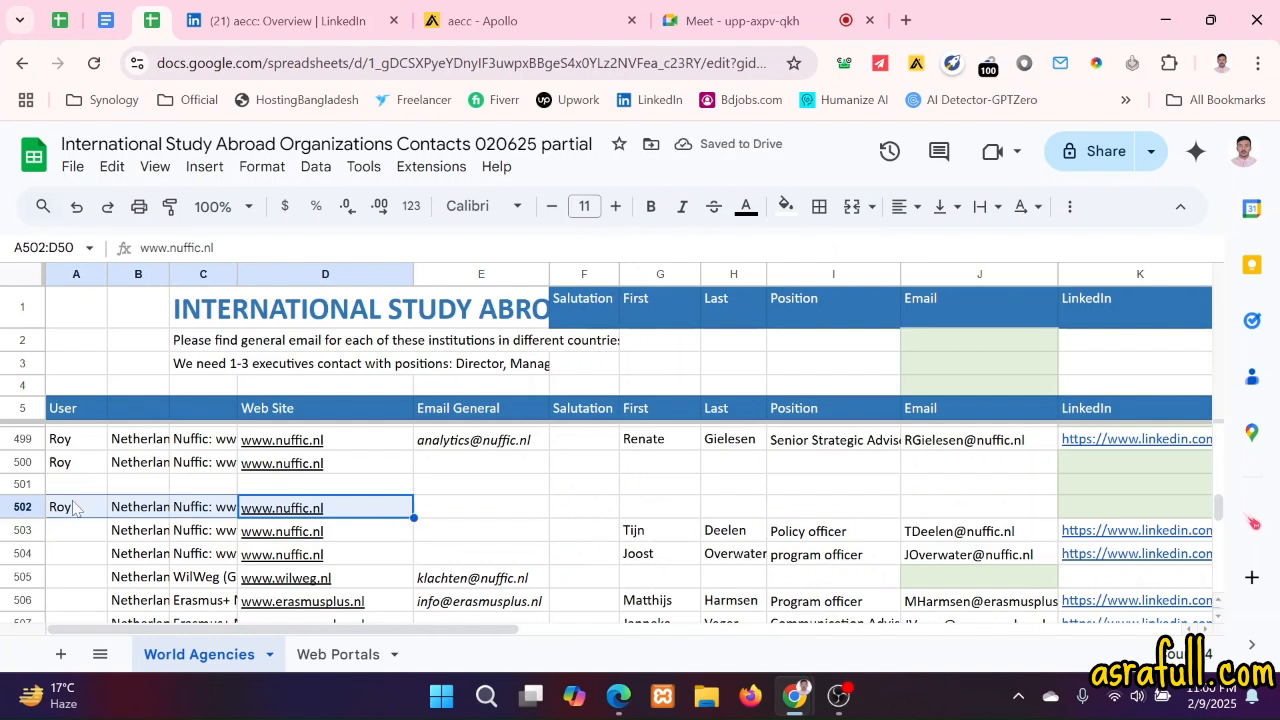
key("ctrl+c")
left_click(97, 488)
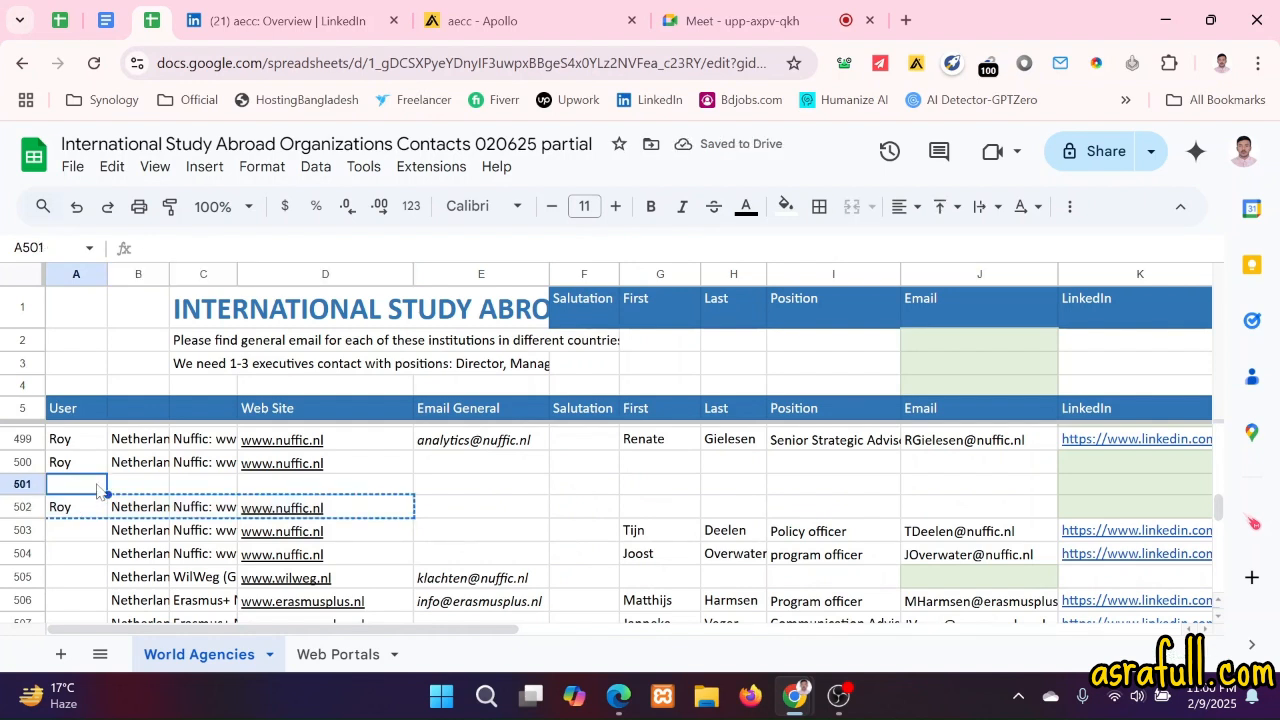
key("ctrl+v")
left_click(490, 490)
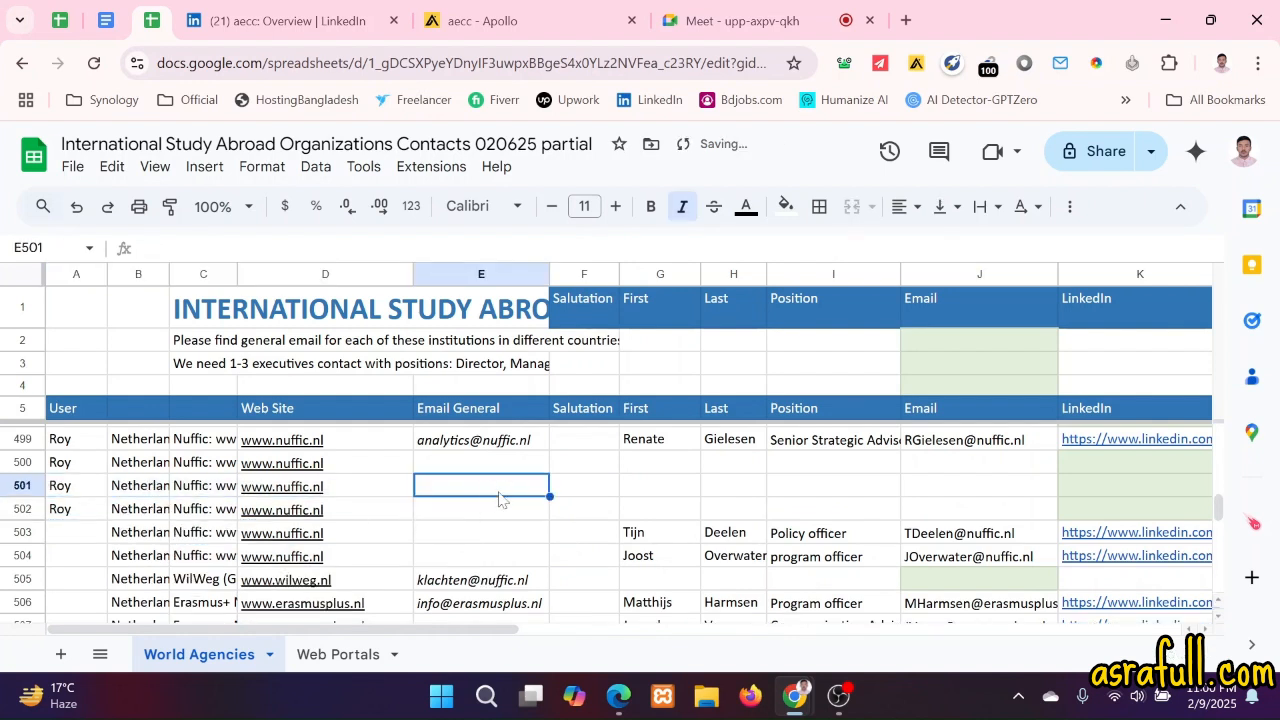
left_click(603, 496)
left_click(652, 494)
left_click(757, 496)
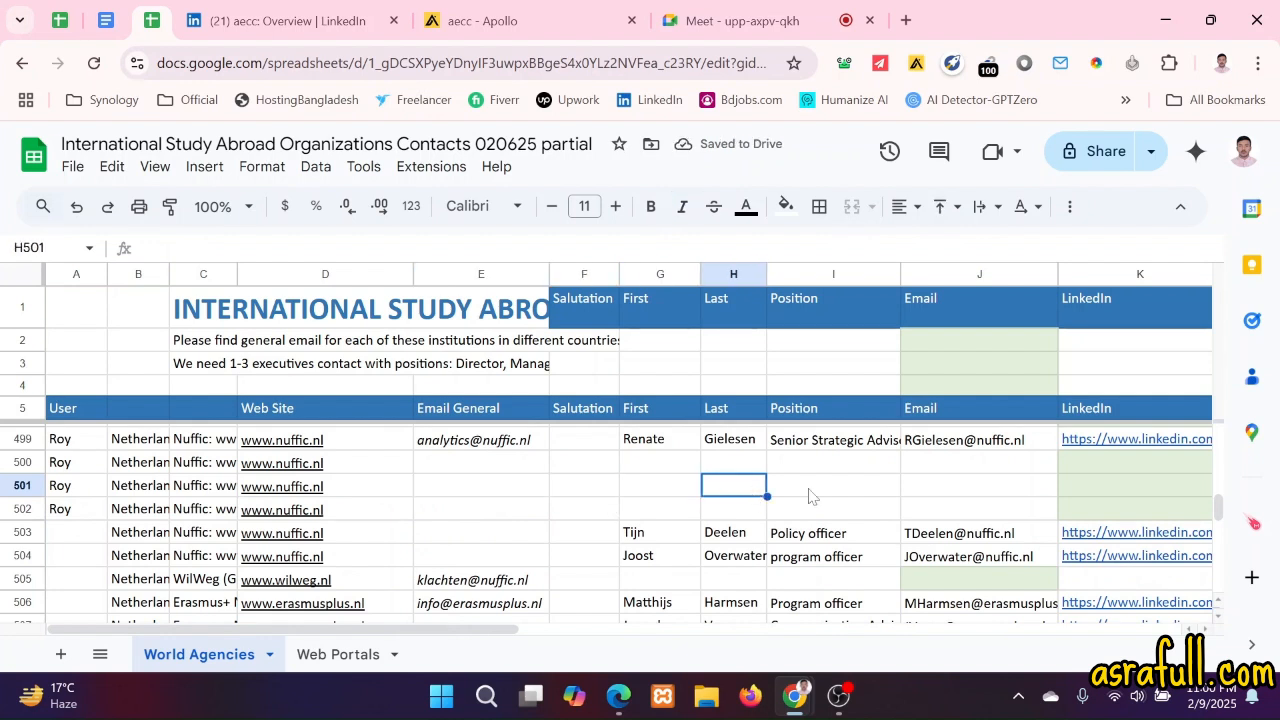
left_click(811, 494)
left_click(951, 487)
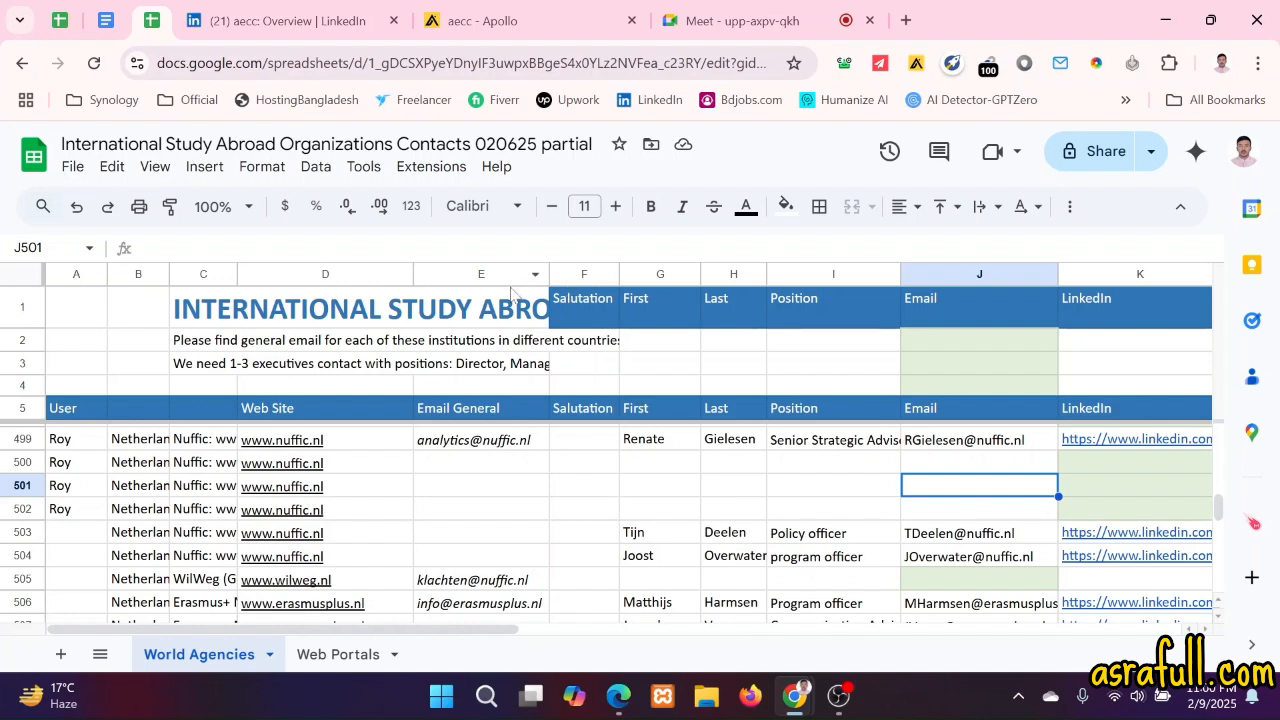
left_click(646, 510)
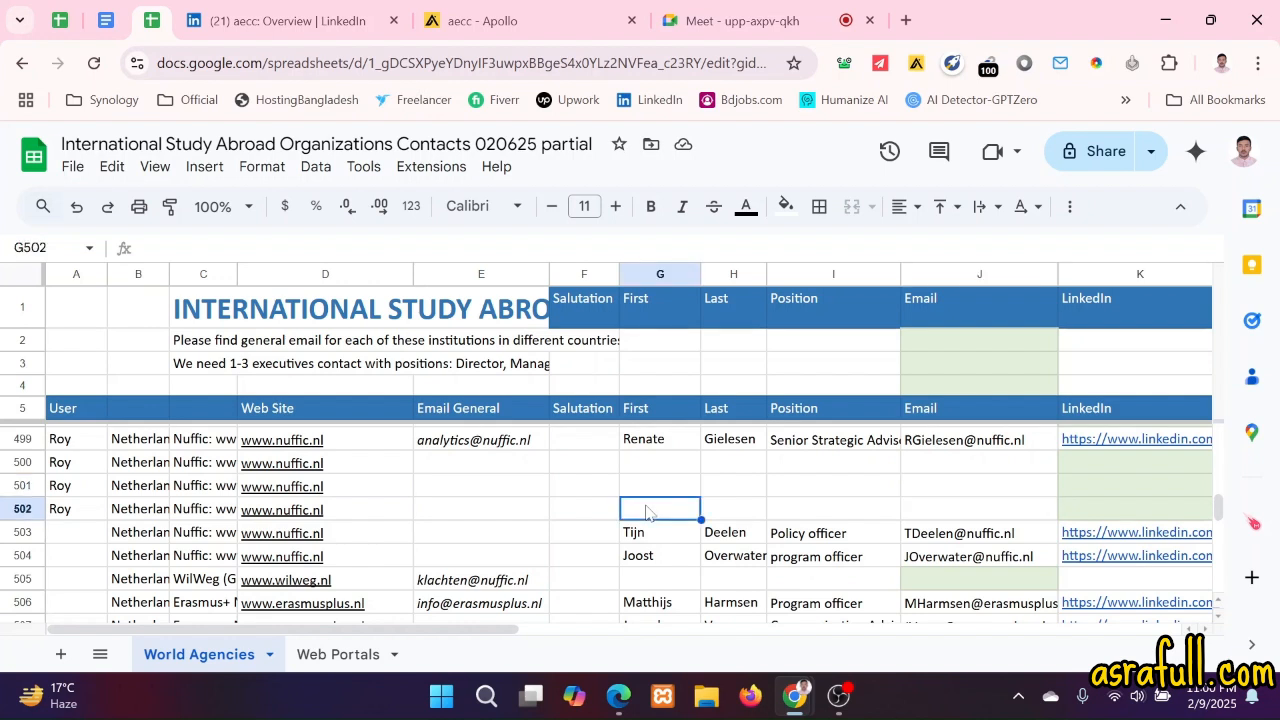
left_click(598, 512)
left_click(527, 512)
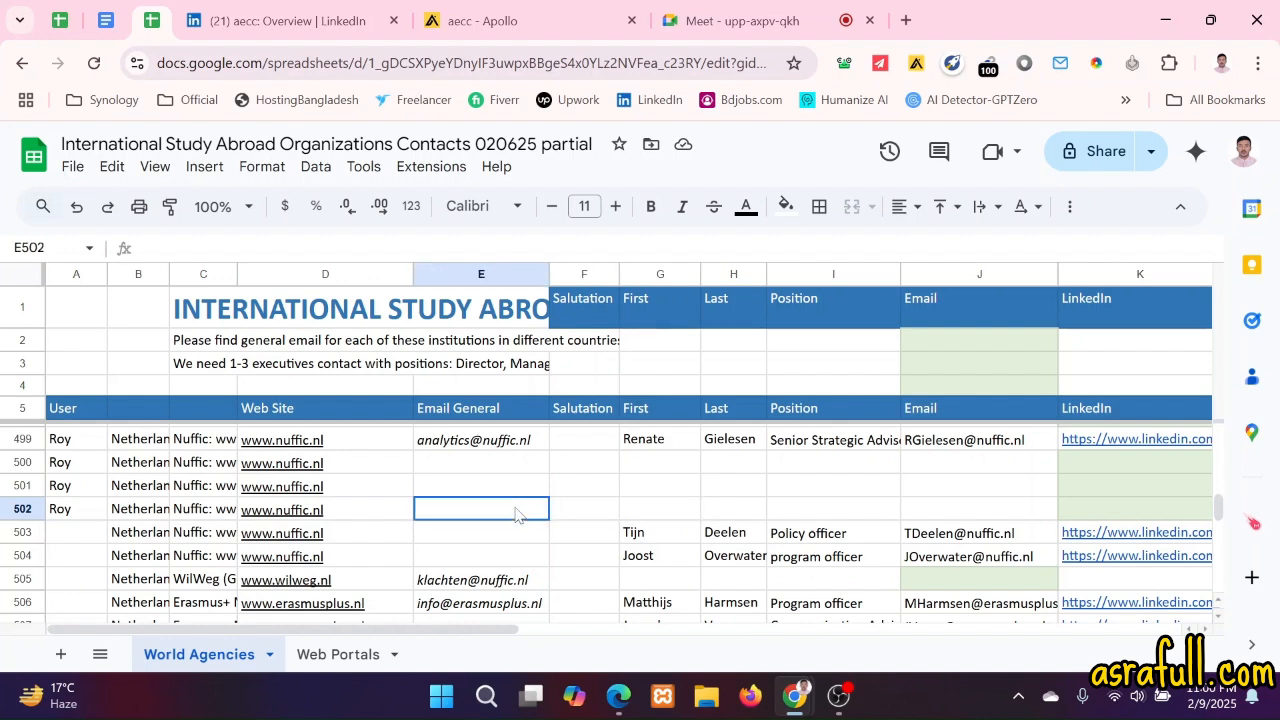
left_click(364, 516)
left_click(470, 516)
left_click(608, 516)
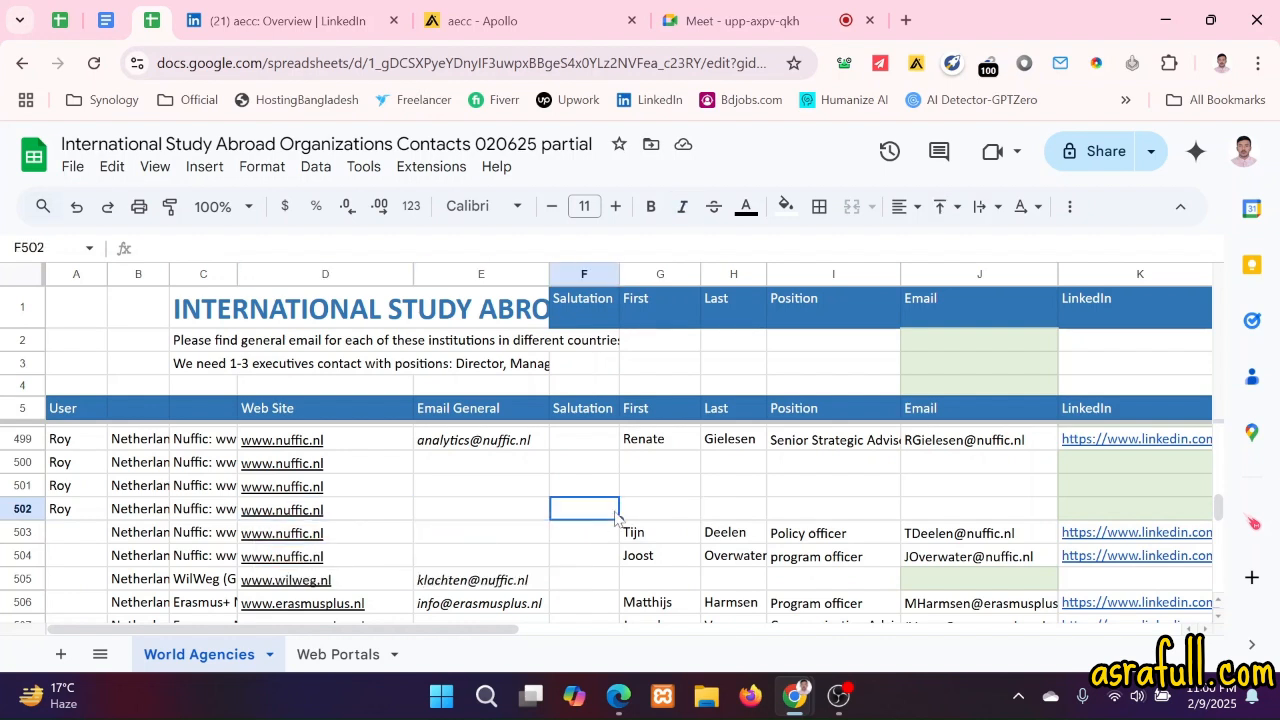
left_click(680, 512)
left_click(726, 514)
left_click(791, 512)
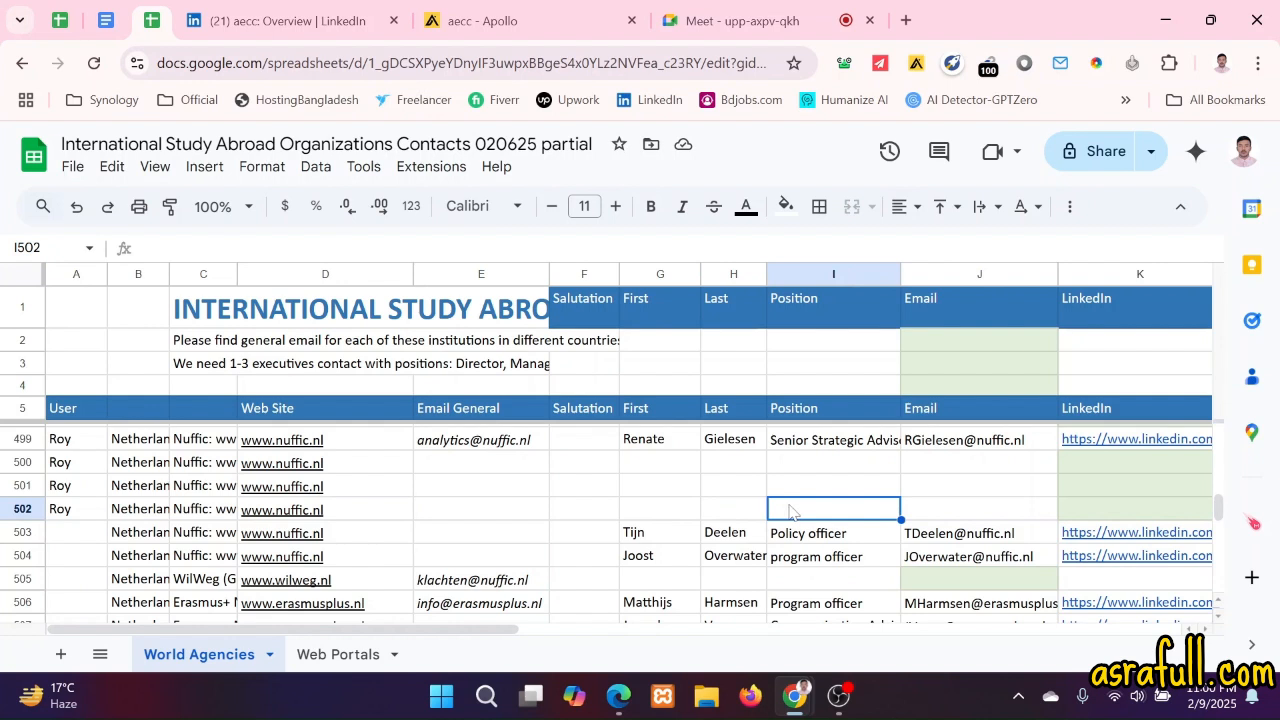
left_click(945, 520)
left_click(787, 520)
left_click(743, 520)
left_click(671, 520)
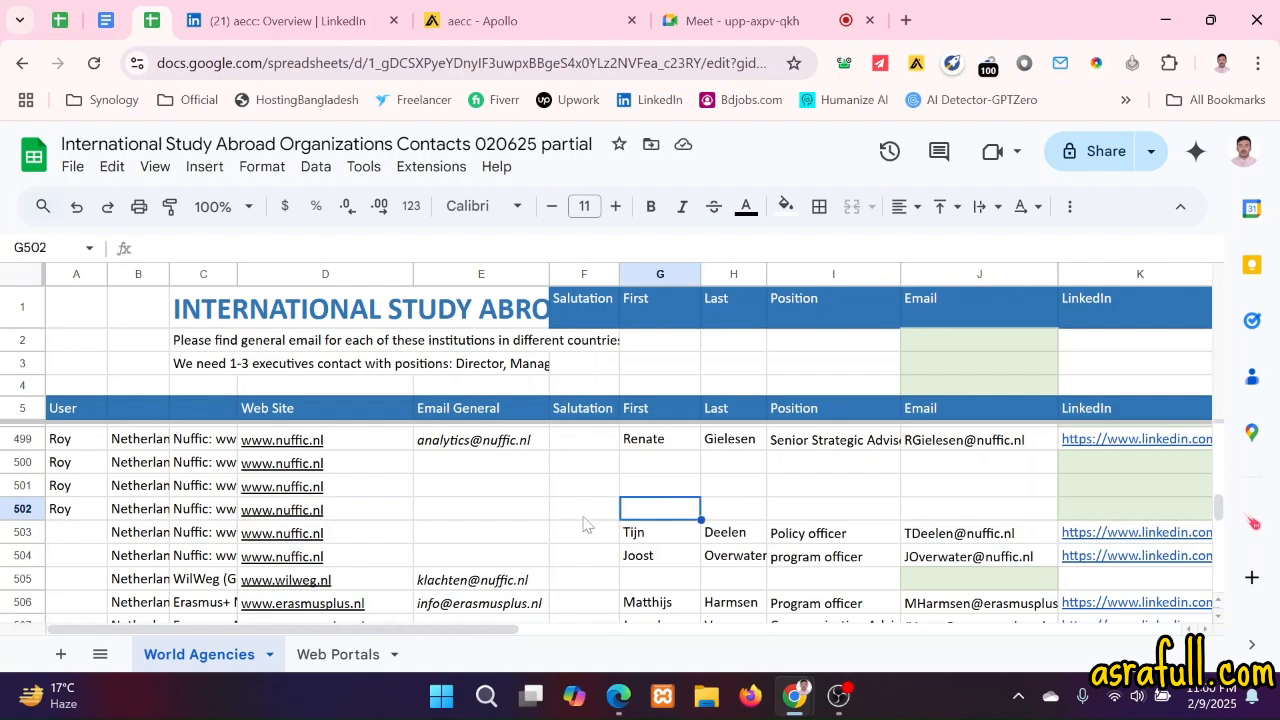
left_click(589, 524)
left_click(497, 517)
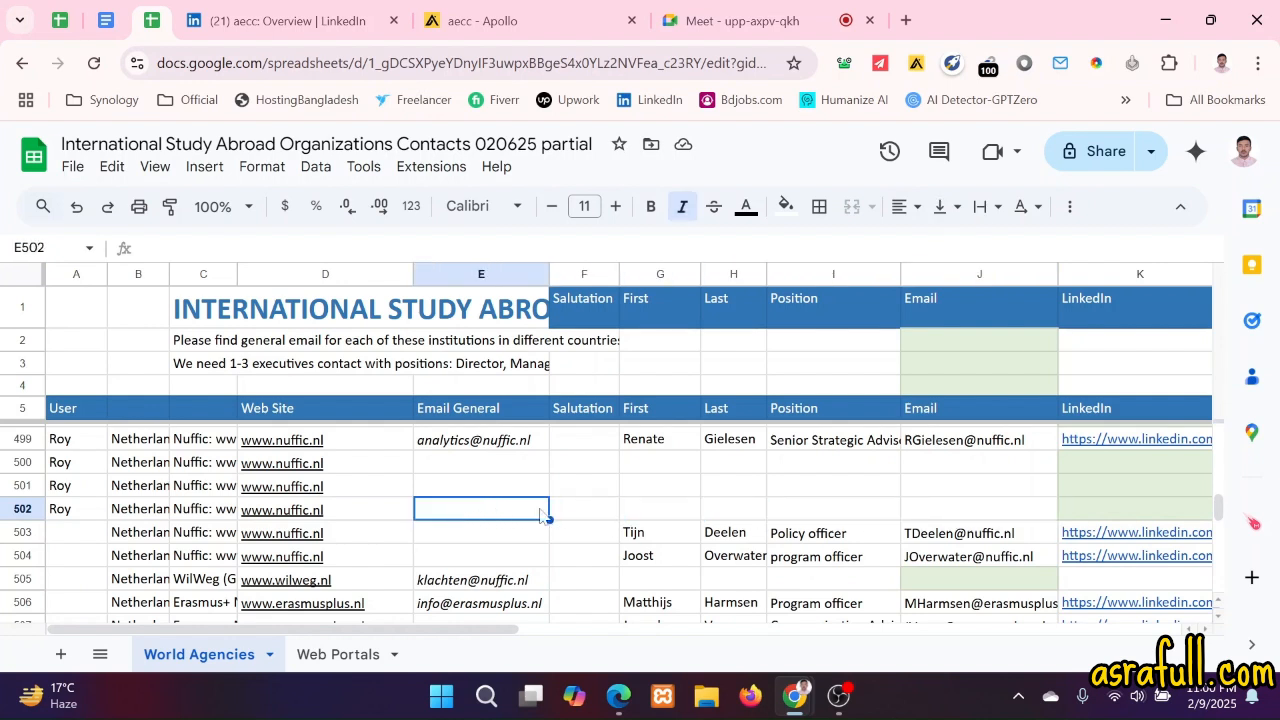
left_click(603, 515)
left_click(668, 505)
left_click(729, 515)
left_click(795, 517)
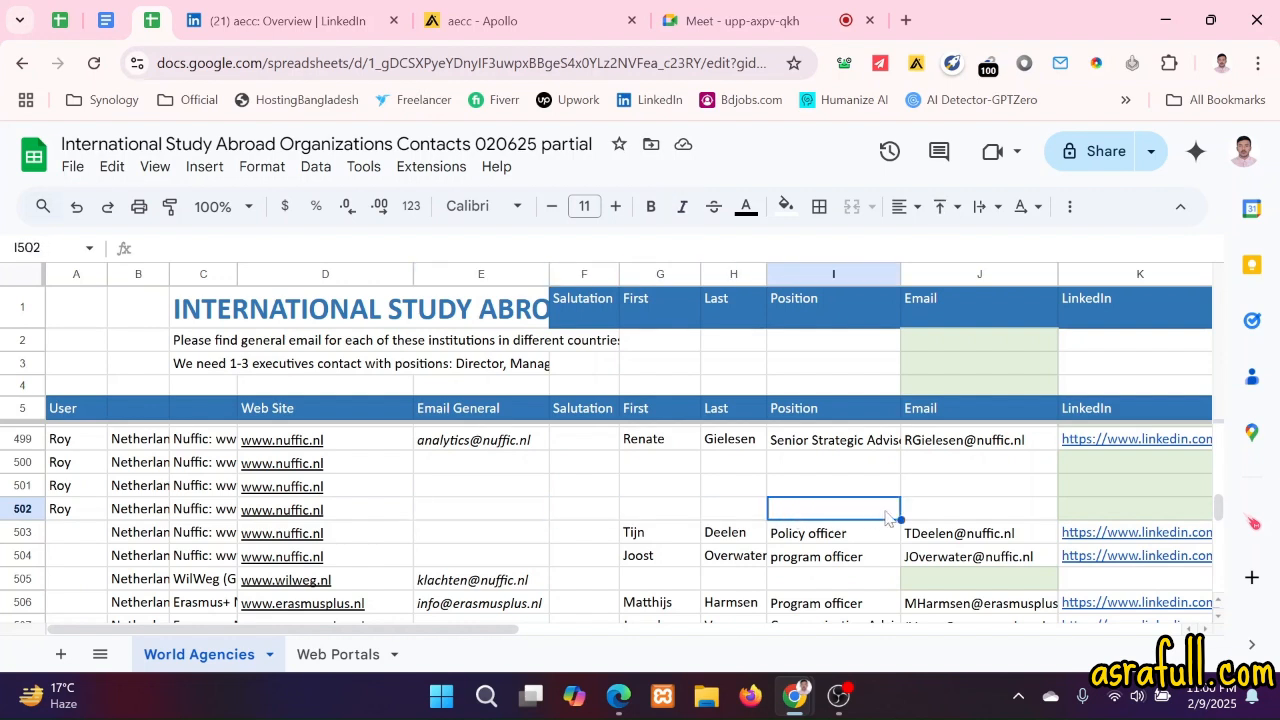
left_click(922, 516)
left_click(805, 518)
left_click(730, 518)
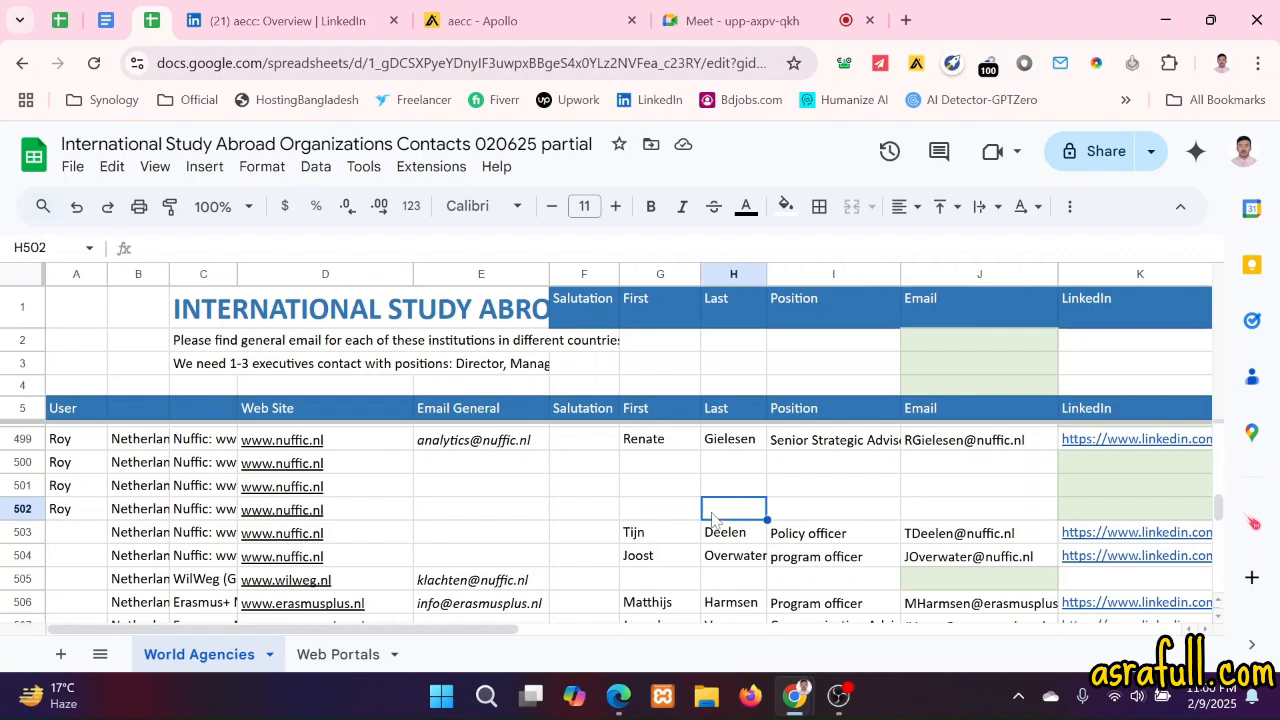
left_click(665, 518)
left_click(590, 516)
left_click(503, 516)
left_click(391, 520)
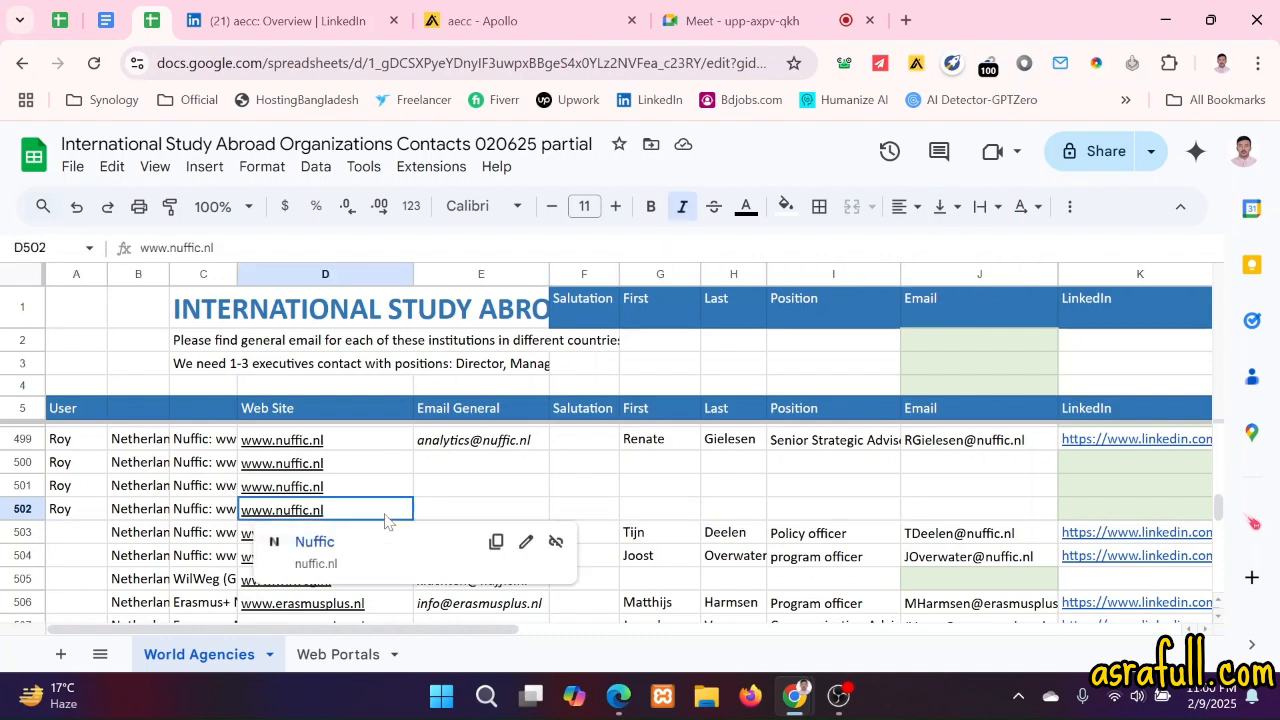
left_click(483, 520)
left_click(579, 516)
left_click(677, 513)
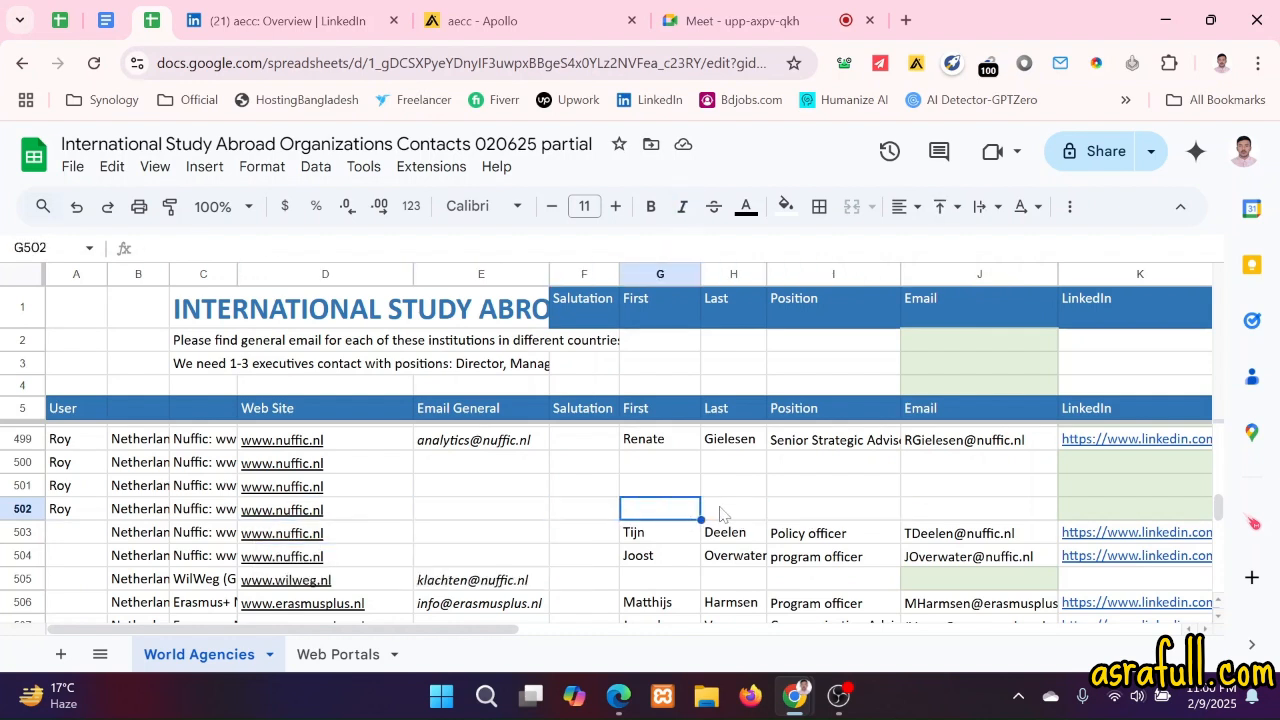
left_click(725, 515)
left_click(790, 515)
left_click(955, 518)
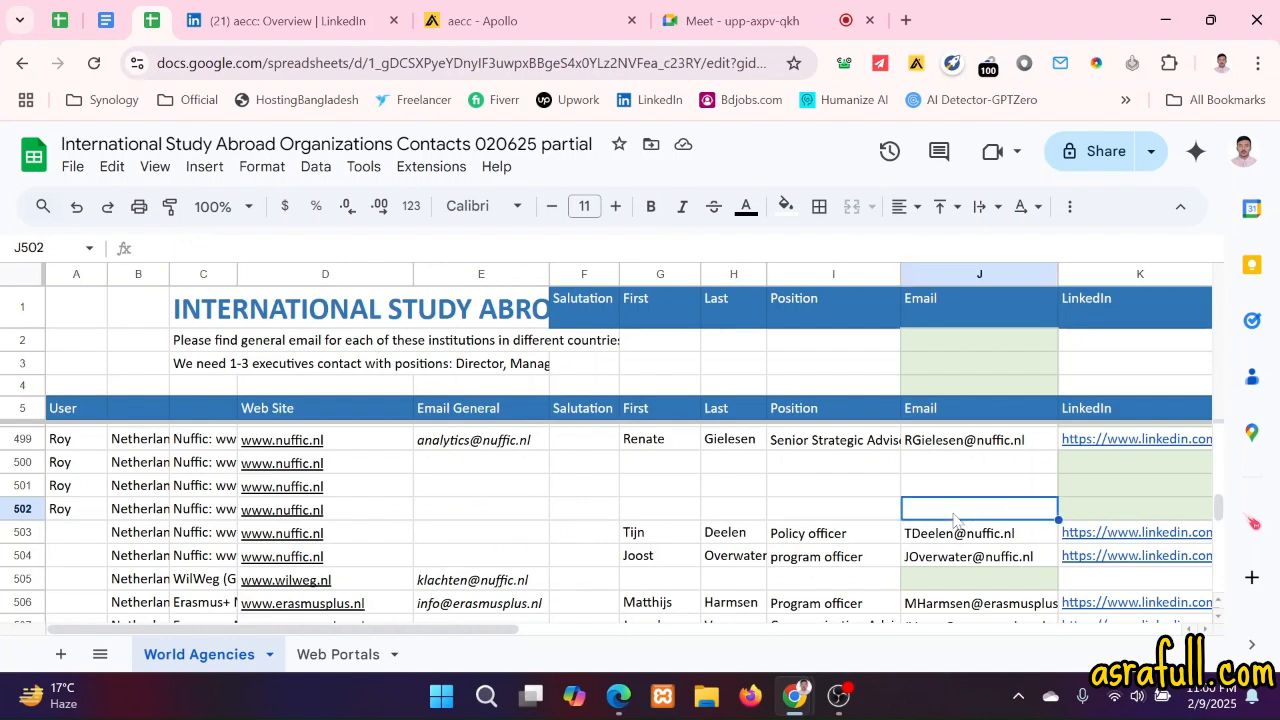
left_click(855, 514)
left_click(735, 517)
left_click(630, 519)
left_click(561, 517)
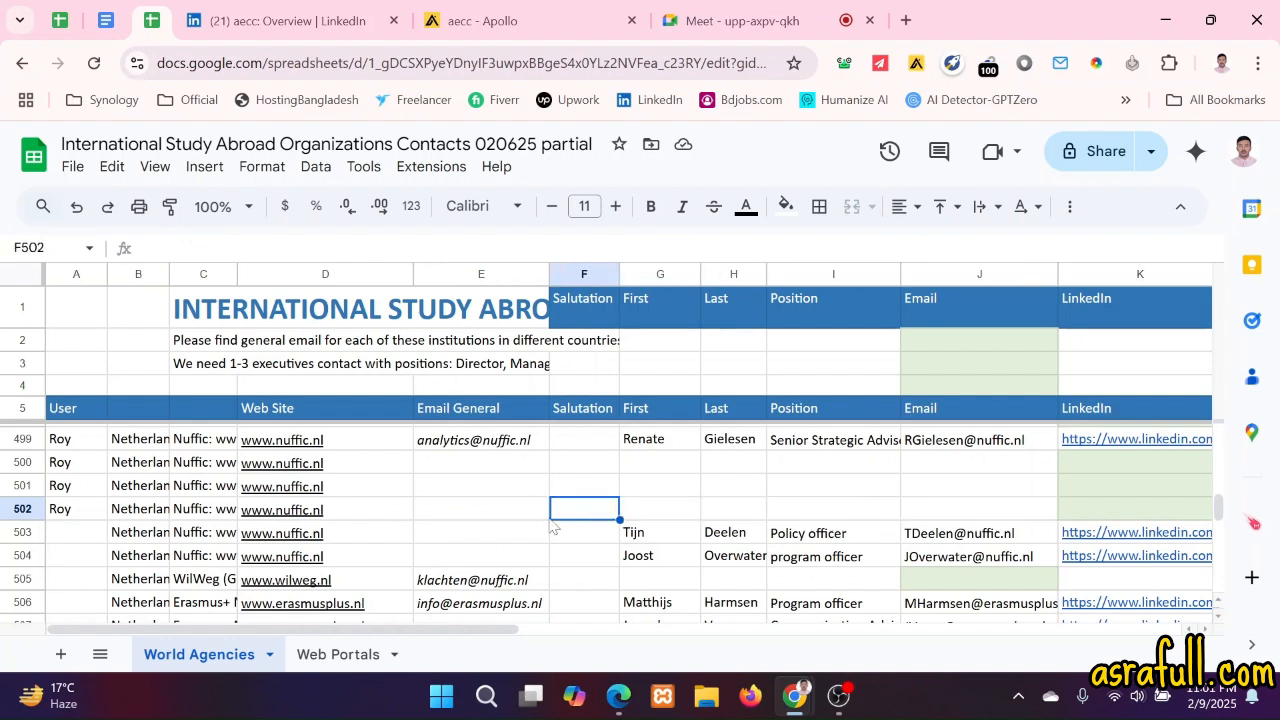
left_click(507, 518)
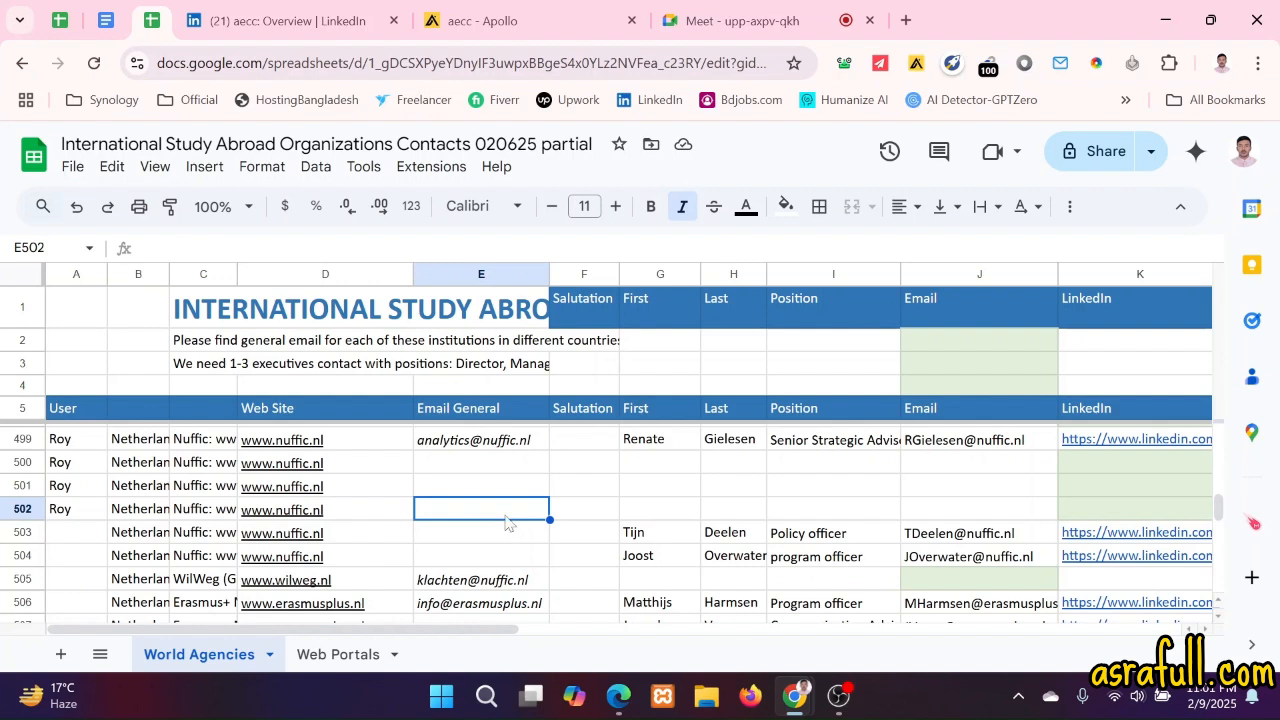
left_click(578, 512)
left_click(668, 518)
left_click(739, 518)
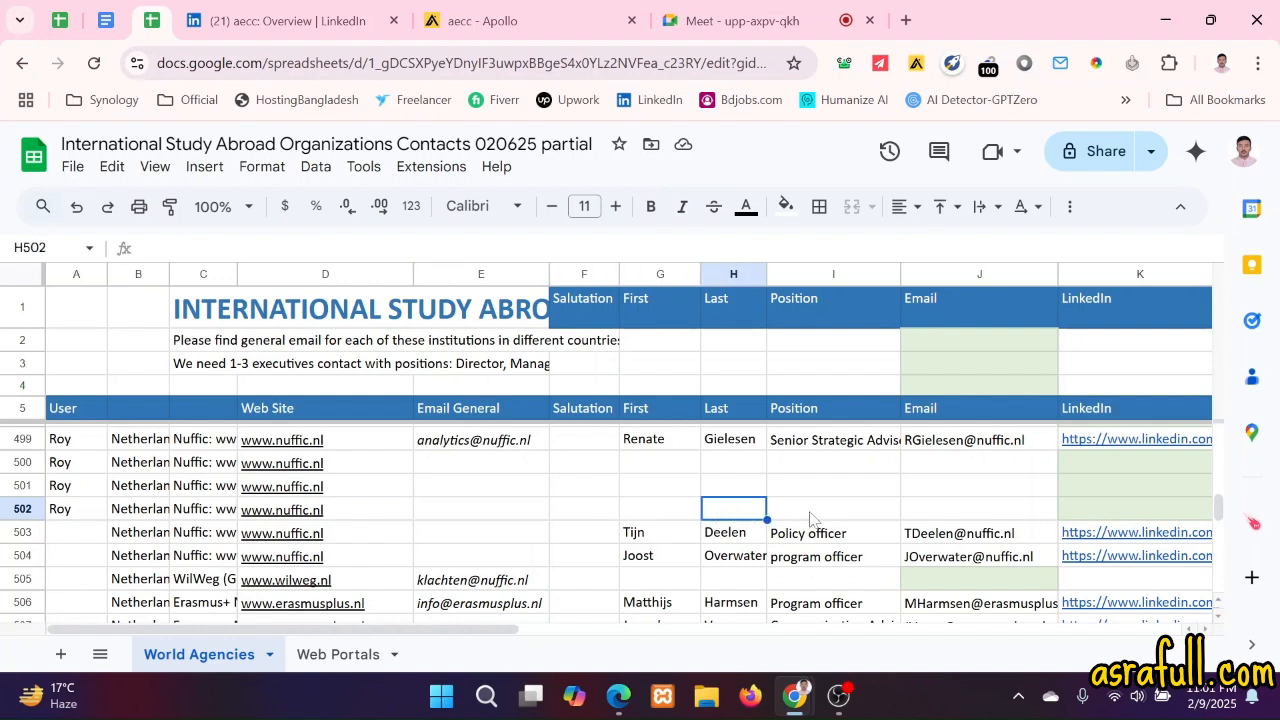
- Examine the names, positions and emails of the two Nuffic contacts in rows 503 and 504
left_click(815, 519)
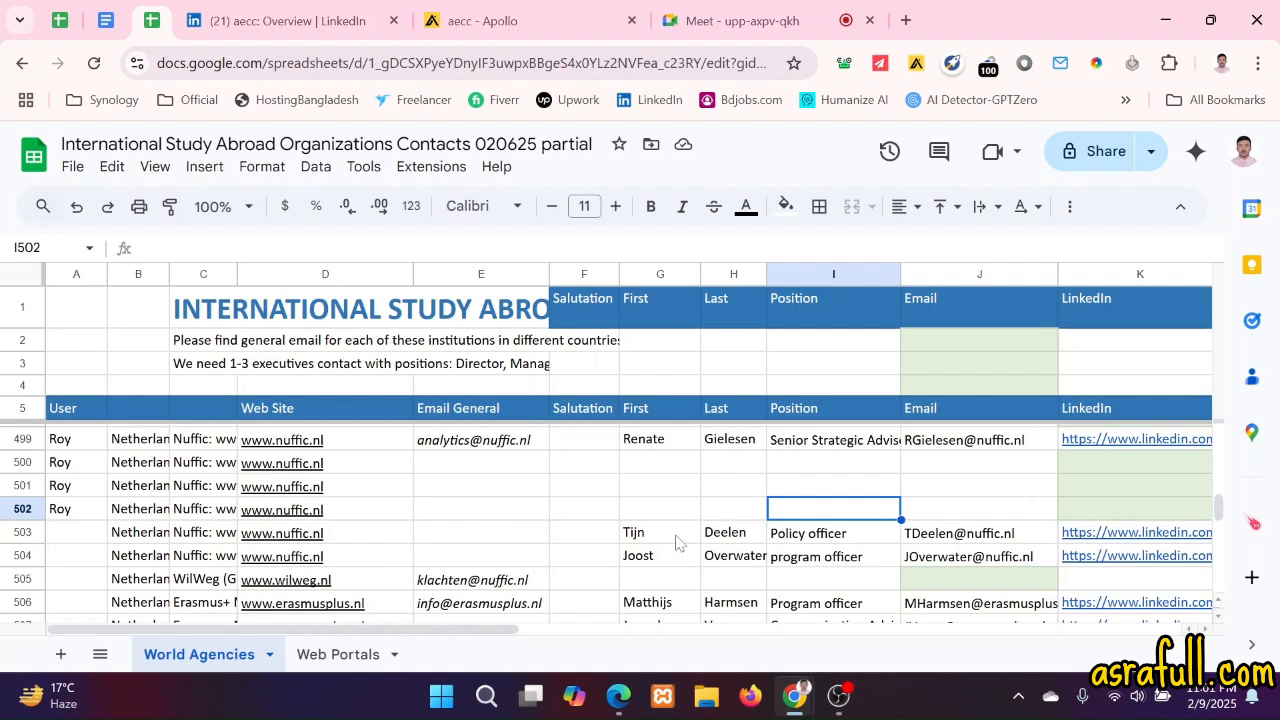
left_click_drag(655, 540, 984, 562)
left_click(789, 538)
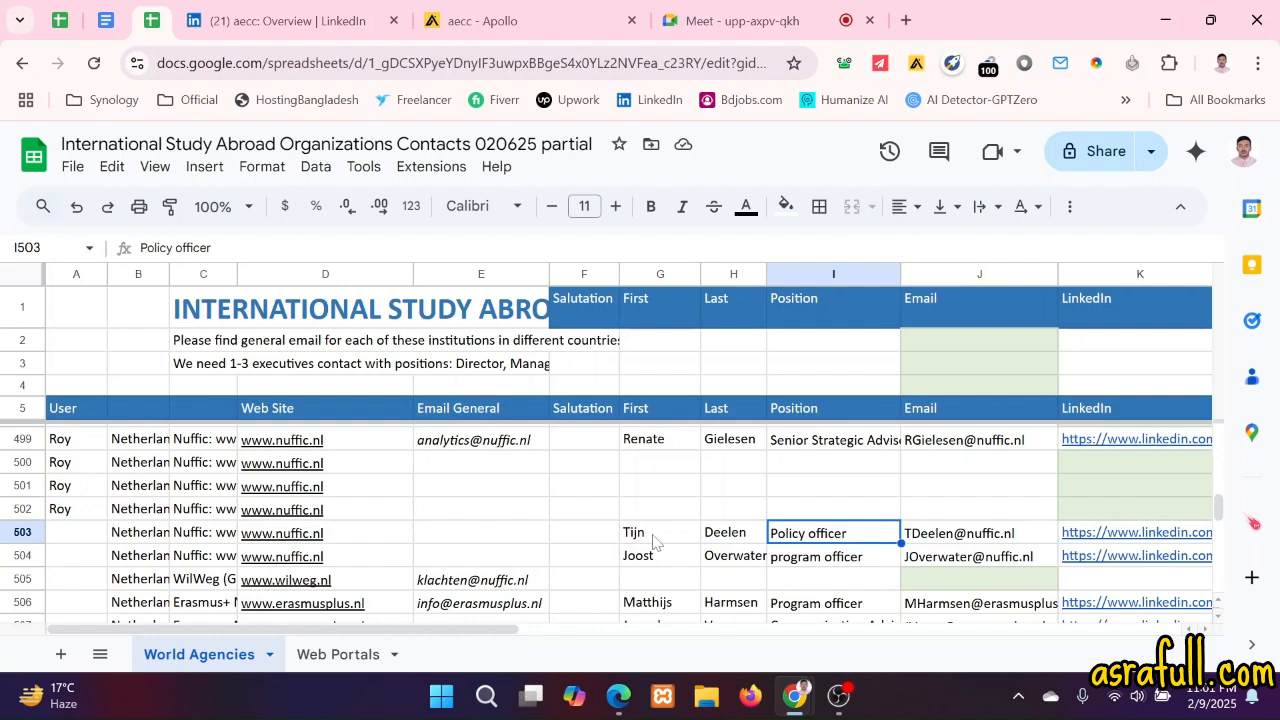
left_click_drag(655, 542, 944, 558)
left_click(808, 540)
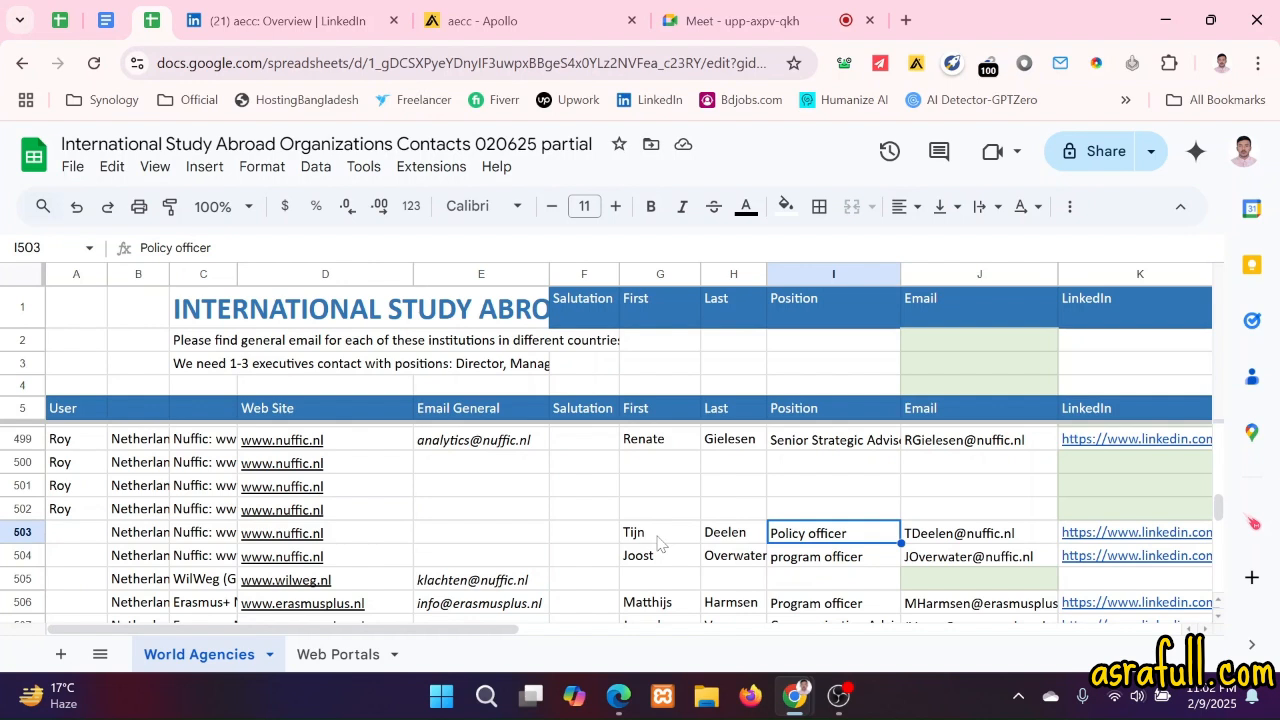
left_click_drag(658, 543, 918, 540)
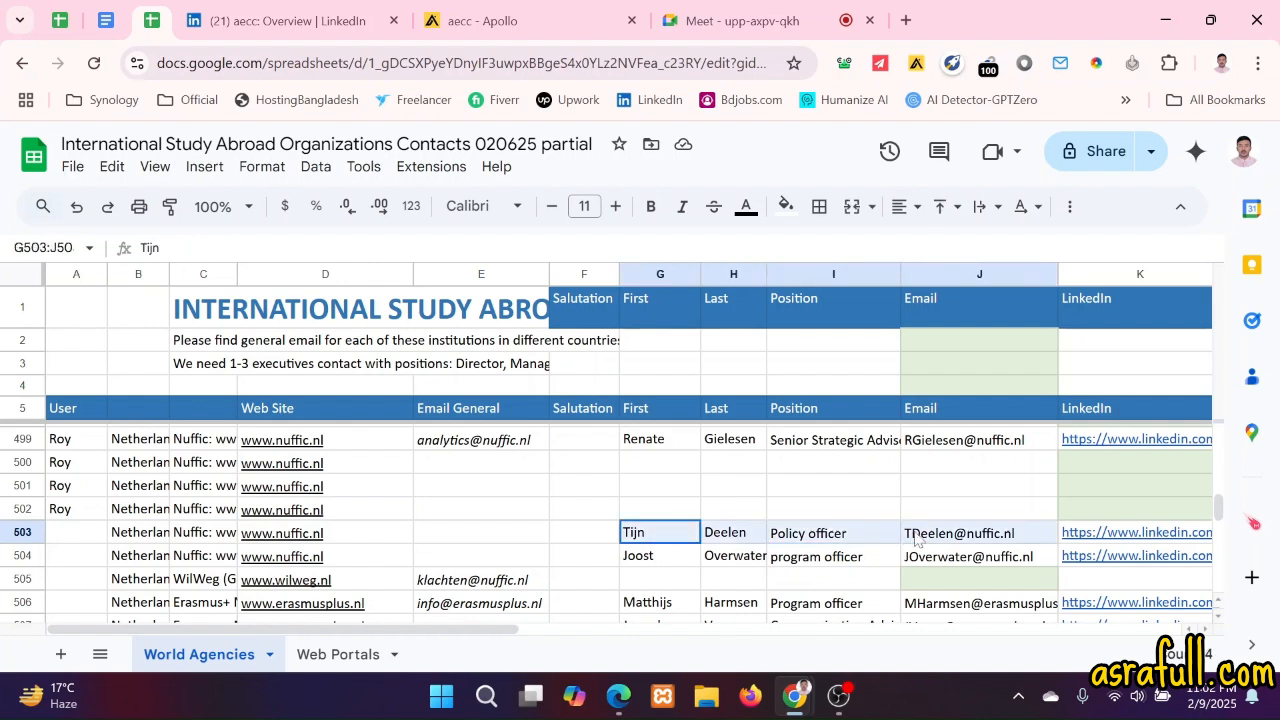
left_click(787, 543)
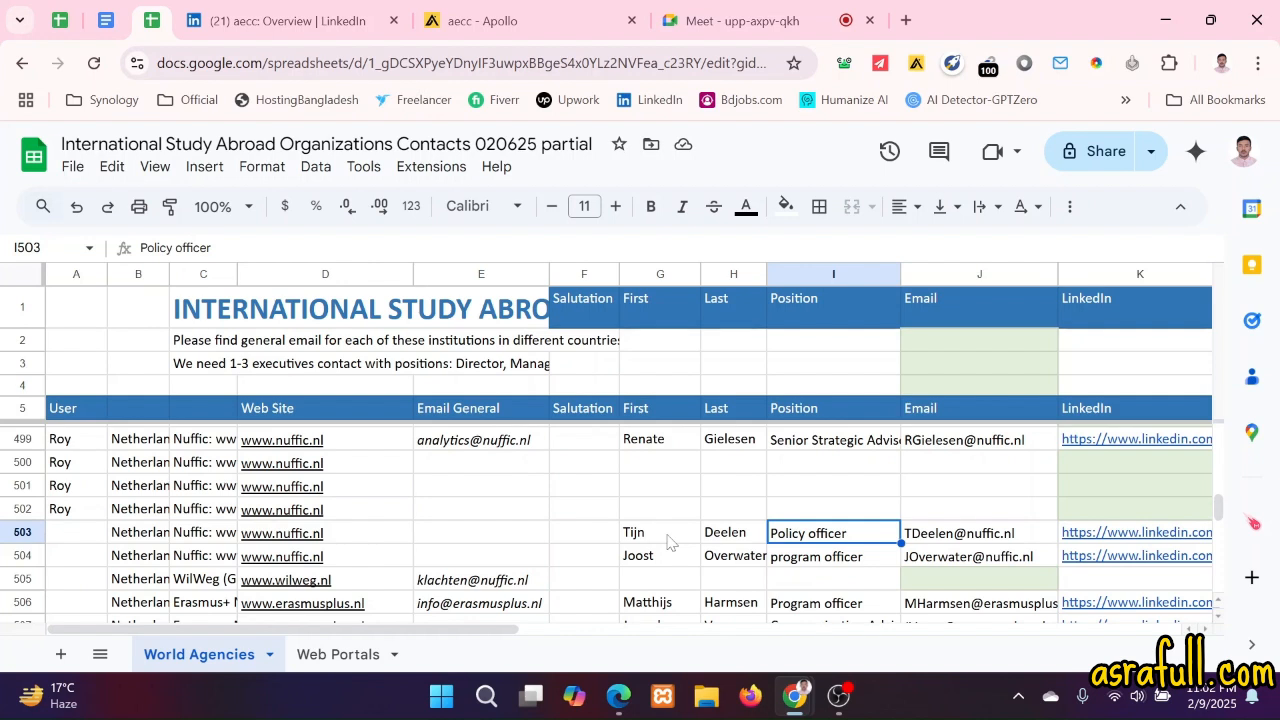
left_click_drag(660, 542, 951, 561)
left_click(716, 541)
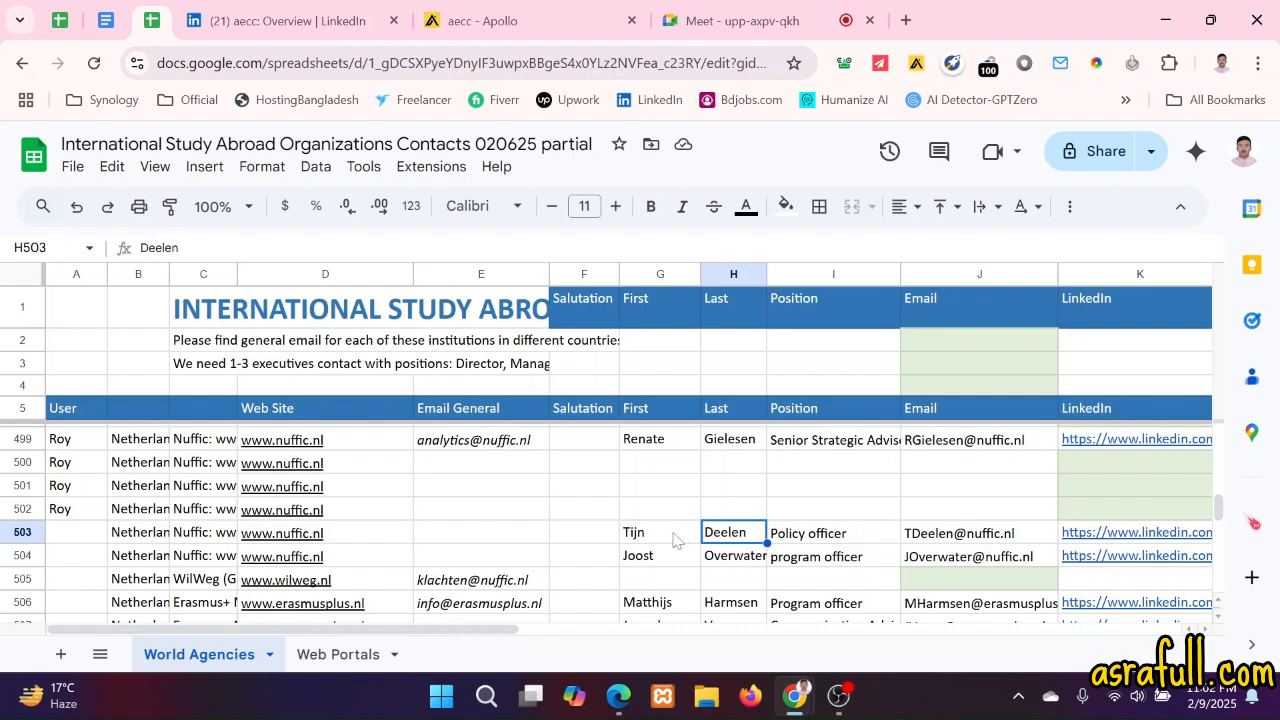
left_click_drag(675, 538, 975, 568)
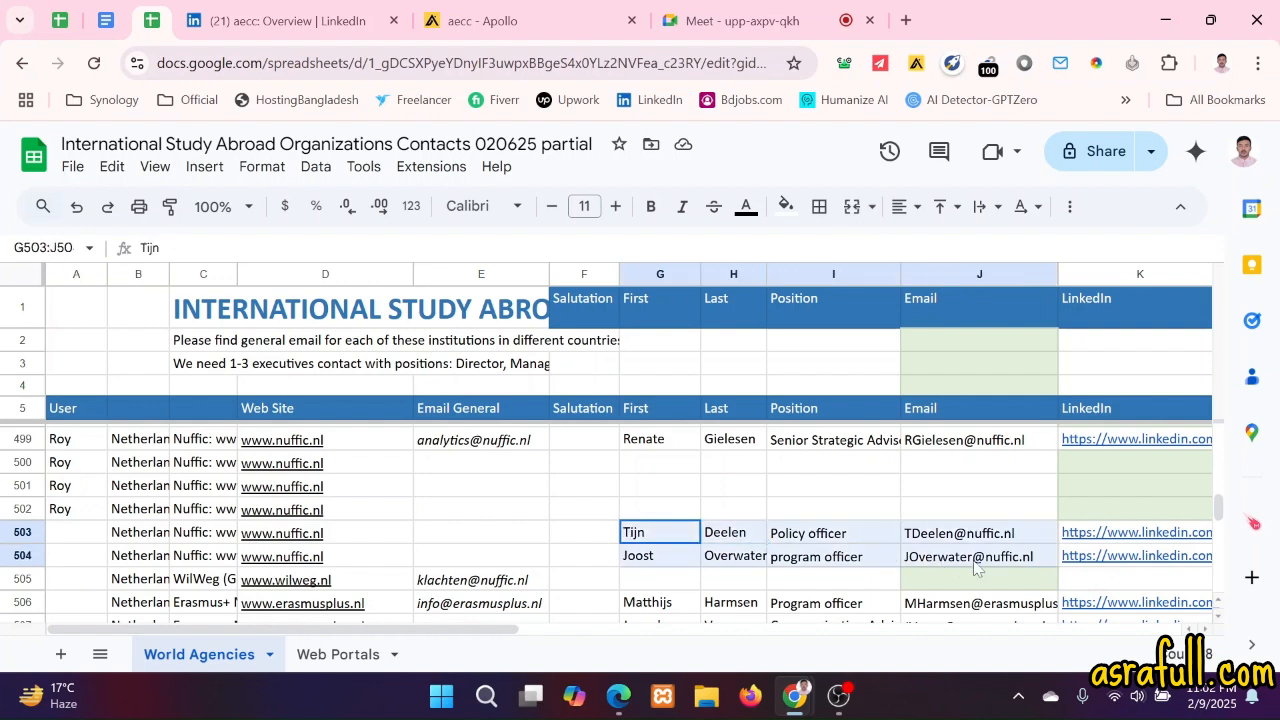
left_click(695, 541)
left_click(720, 541)
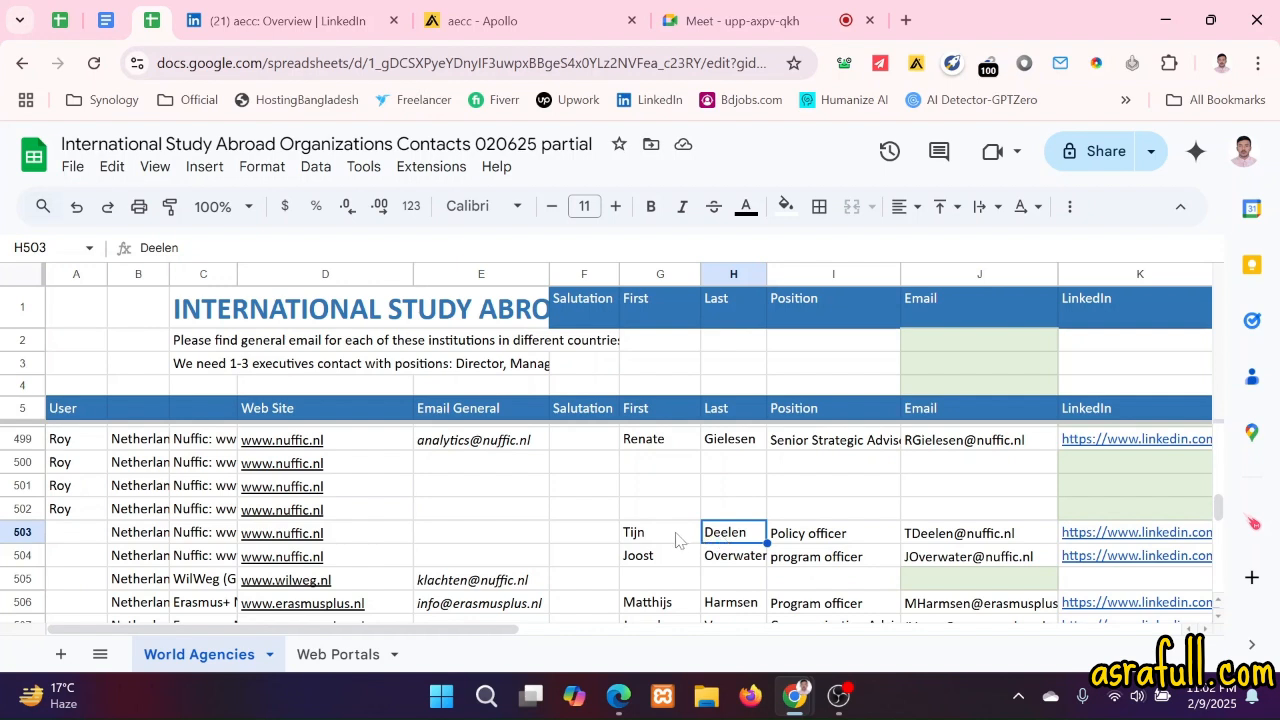
left_click_drag(678, 540, 988, 562)
left_click(745, 557)
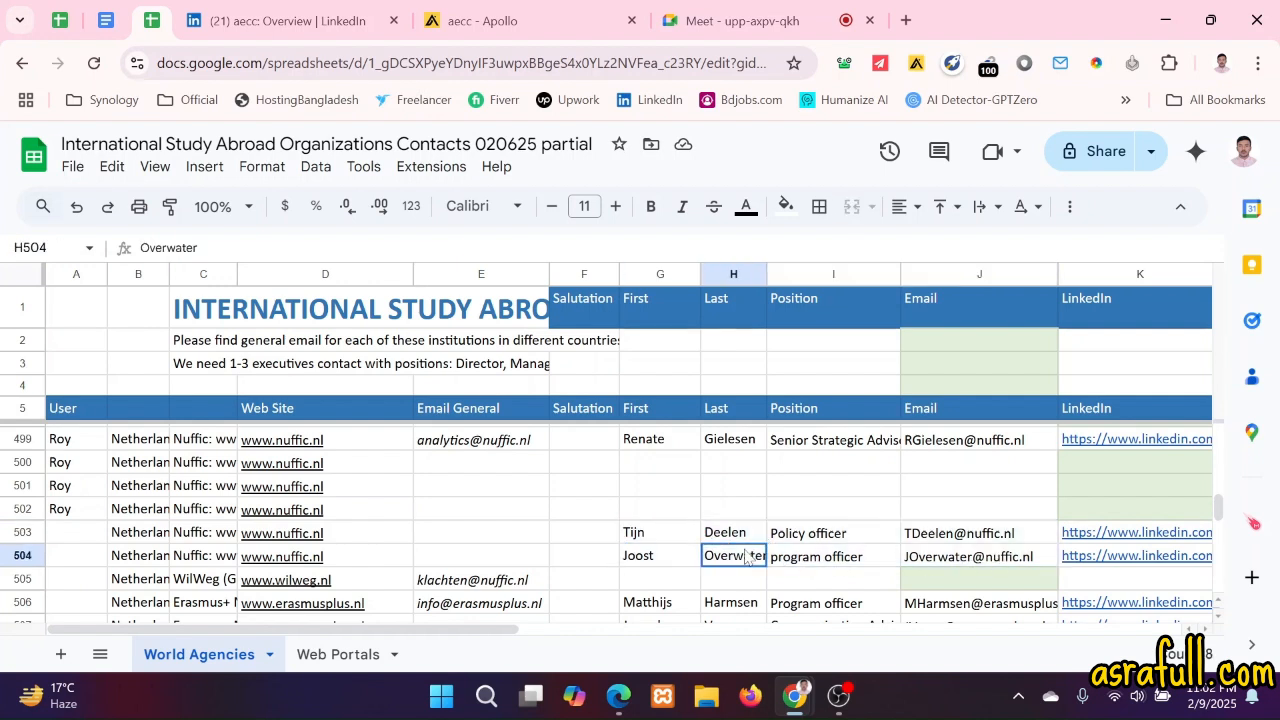
left_click(671, 541)
left_click_drag(671, 541, 928, 564)
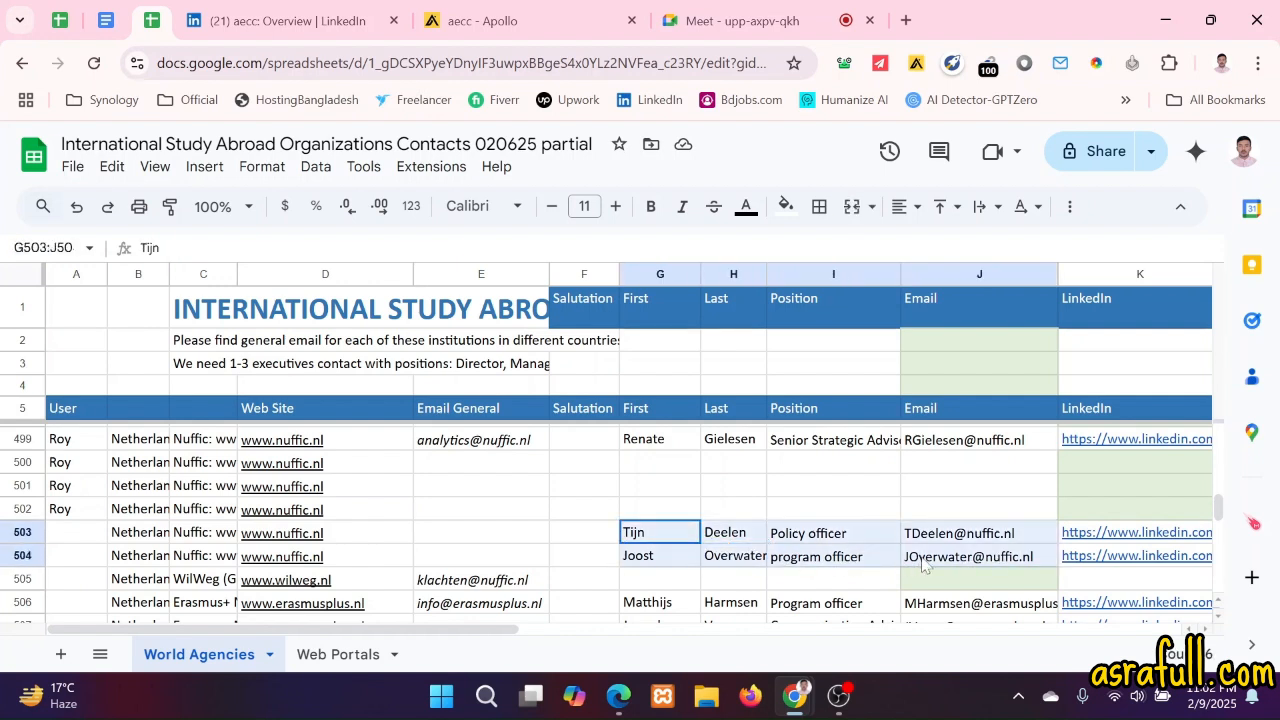
left_click(812, 562)
left_click_drag(733, 560, 948, 566)
left_click(660, 534)
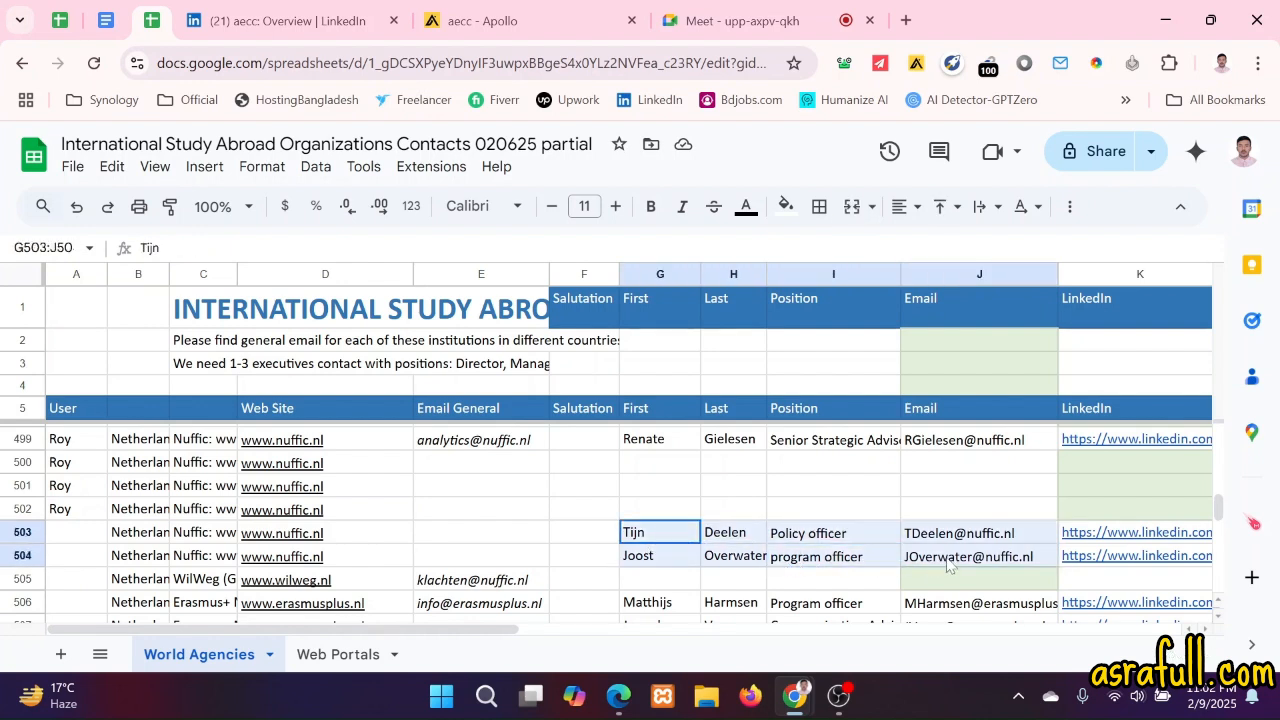
- Capitalize the Nuffic contact's position in row 504 as "Program Officer"
left_click(806, 566)
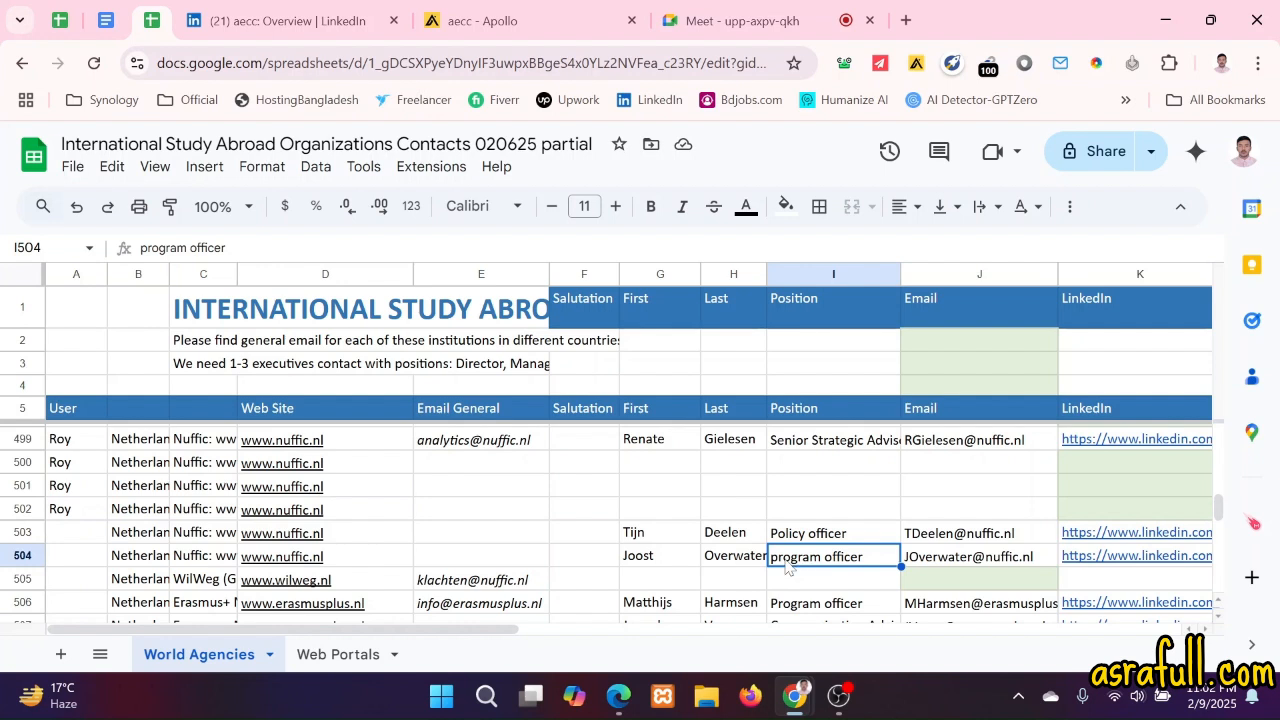
key("Return")
key("Home")
key("shift+Right")
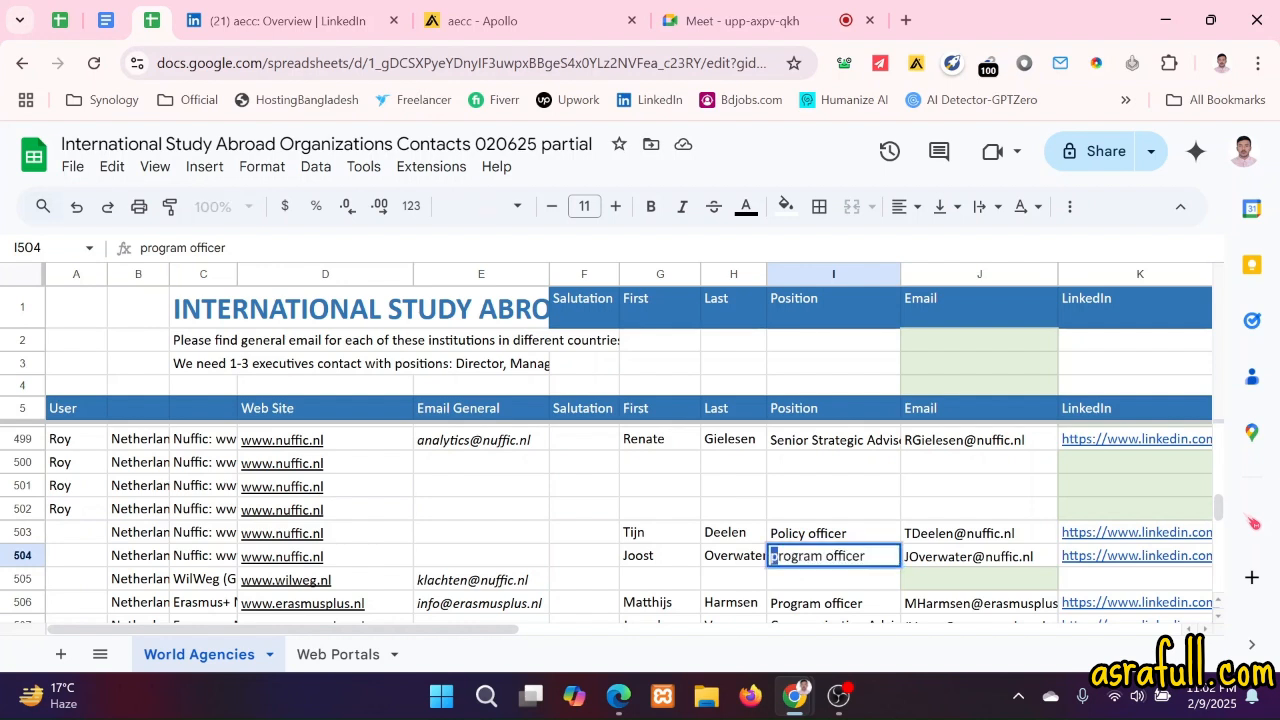
type("P")
key("ctrl+Right")
key("shift+Right")
type("O")
- Capitalize the Nuffic contact's position in row 503 as "Policy Officer"
double_click(820, 540)
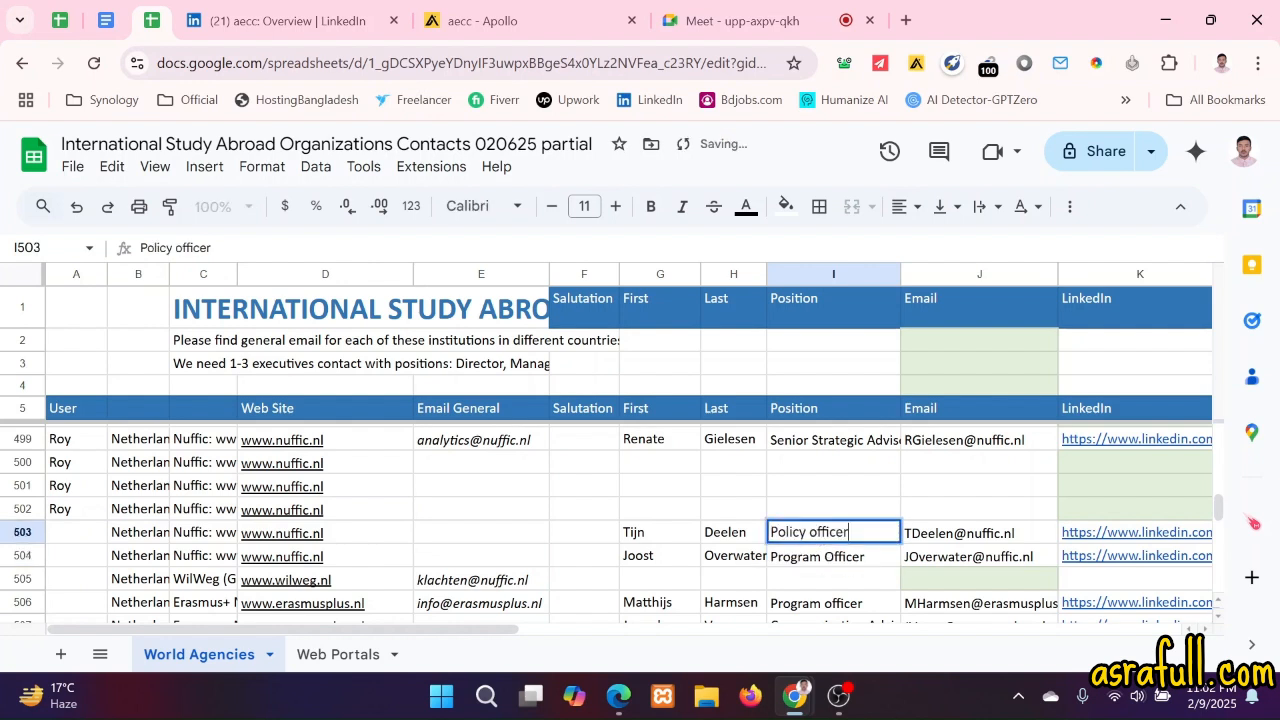
key("ctrl+Left")
key("shift+Right")
type("O")
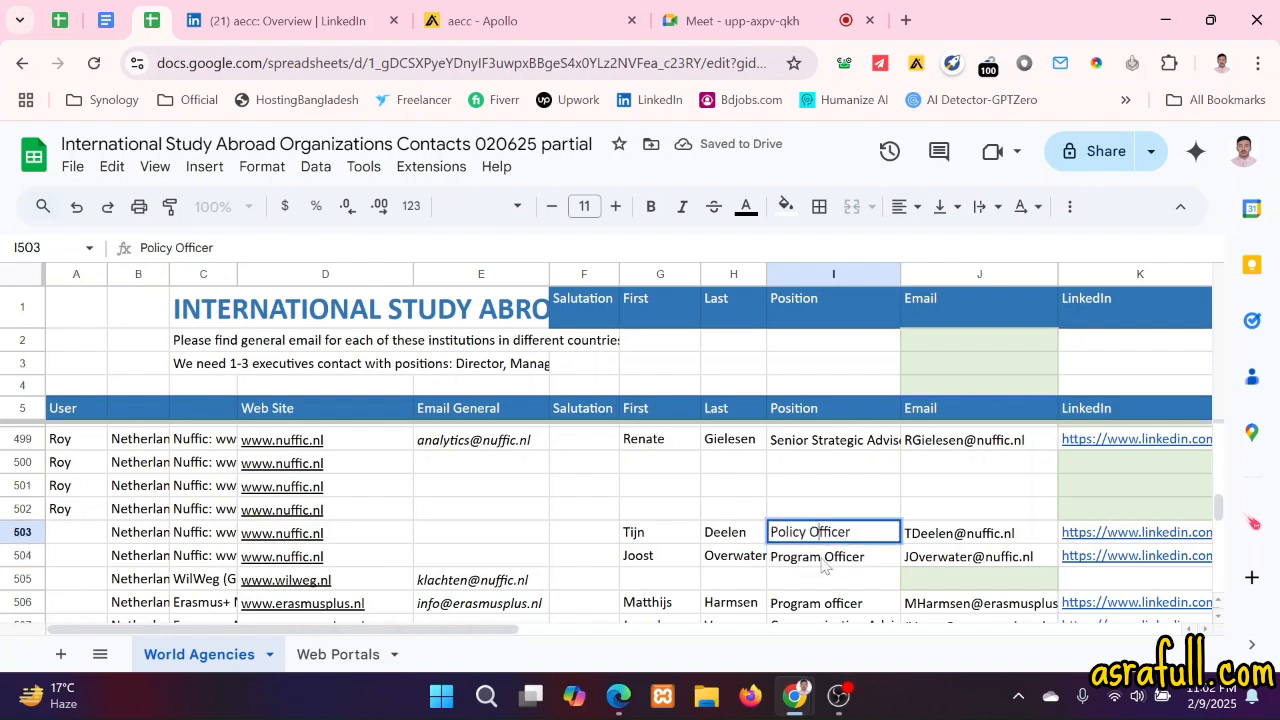
left_click(826, 566)
left_click(813, 582)
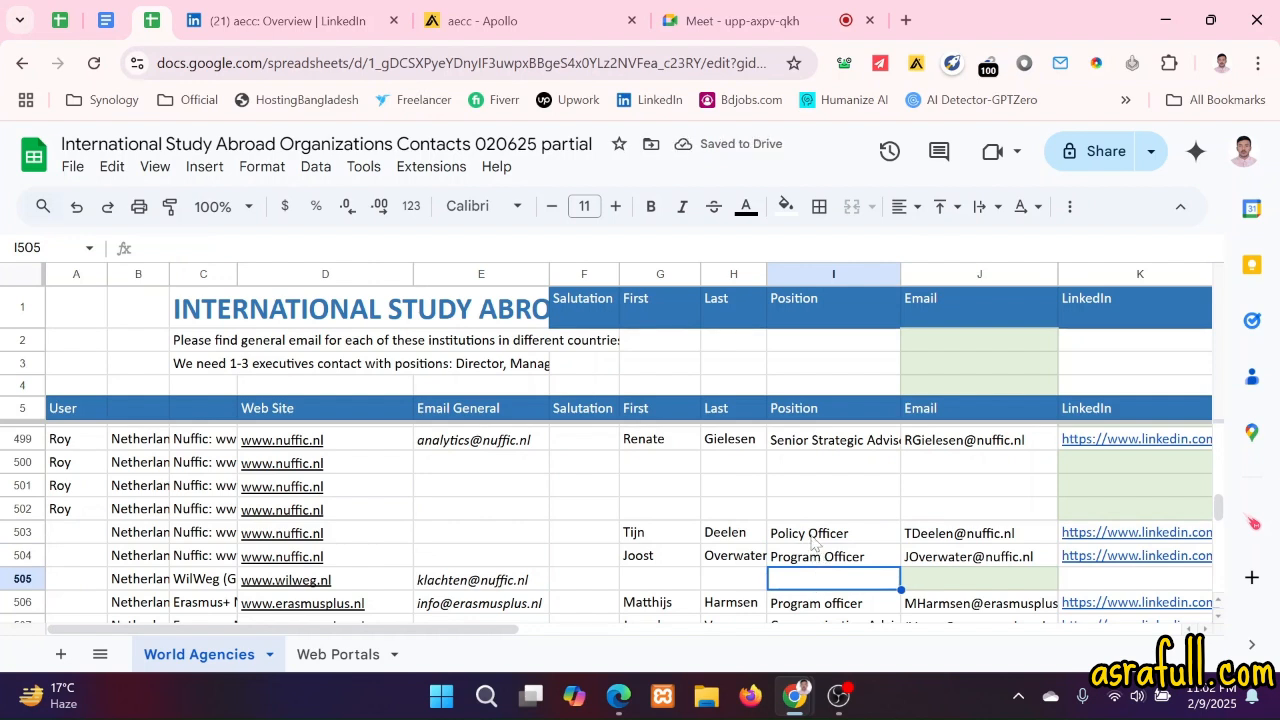
- Recheck the name, position and email cells of rows 503 and 504 after the capitalization edits
left_click(811, 538)
left_click(742, 538)
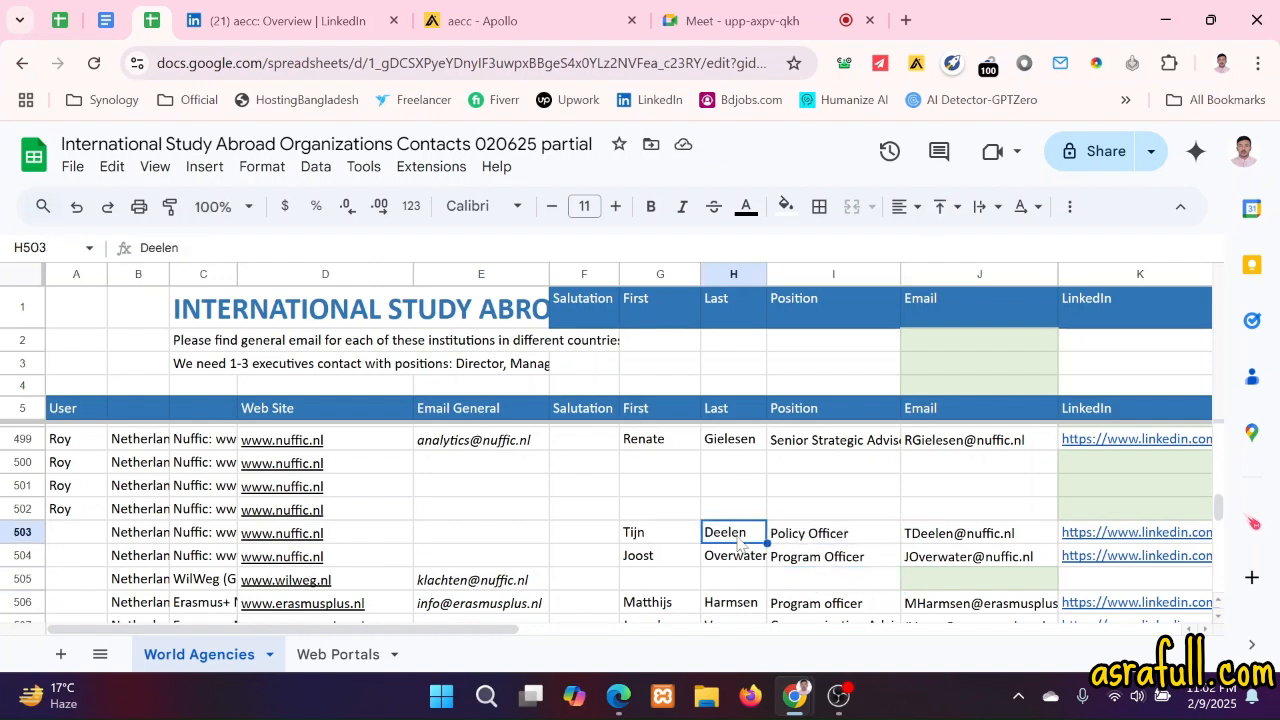
left_click(659, 541)
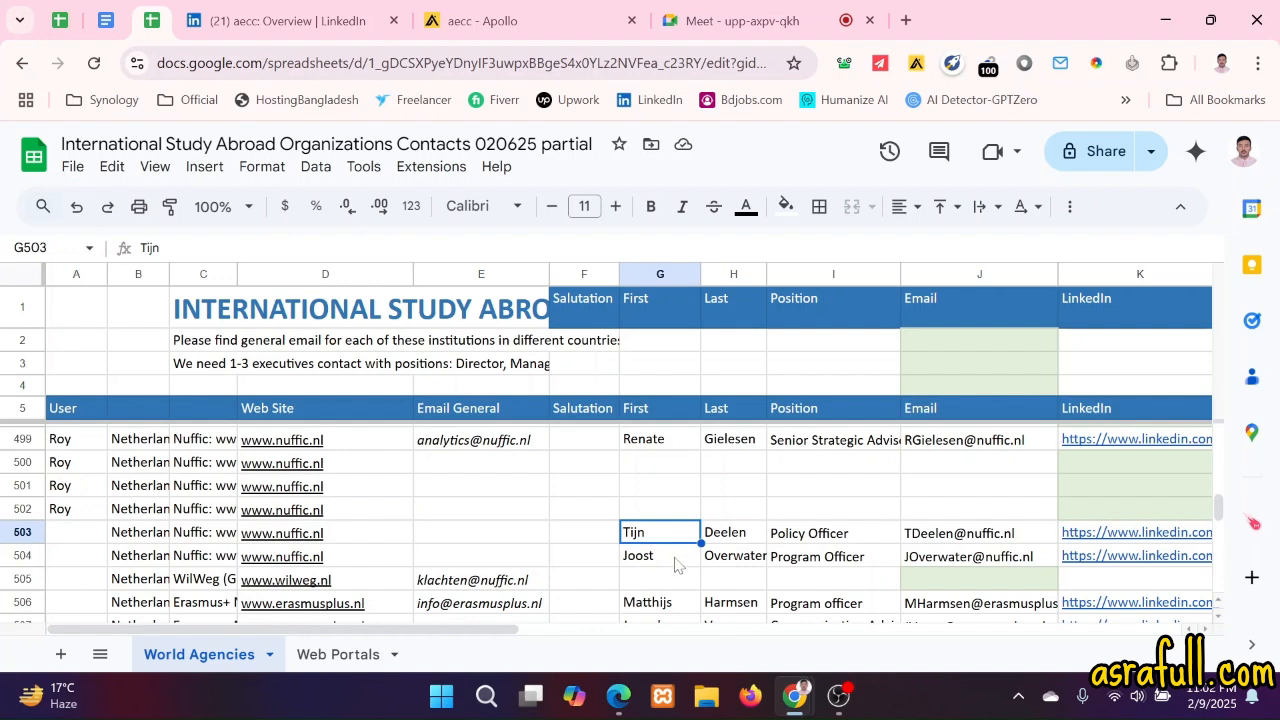
left_click_drag(676, 558, 824, 560)
left_click_drag(679, 540, 843, 543)
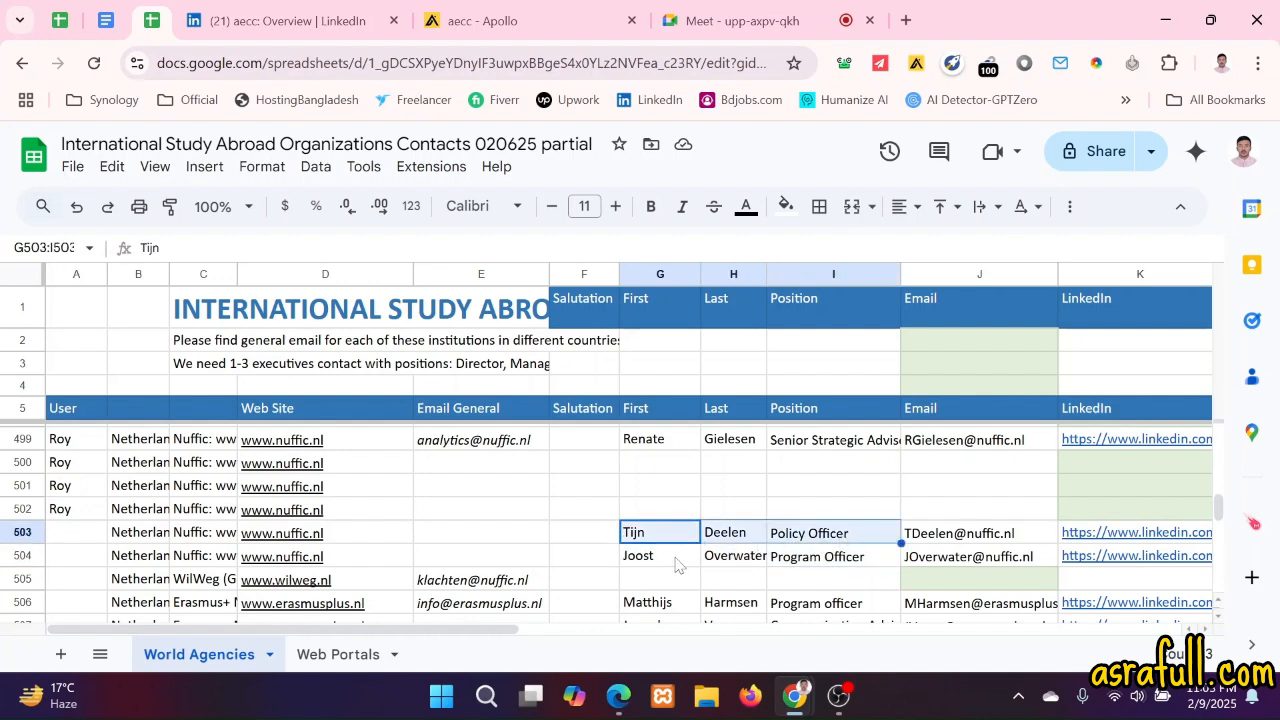
left_click_drag(678, 560, 926, 560)
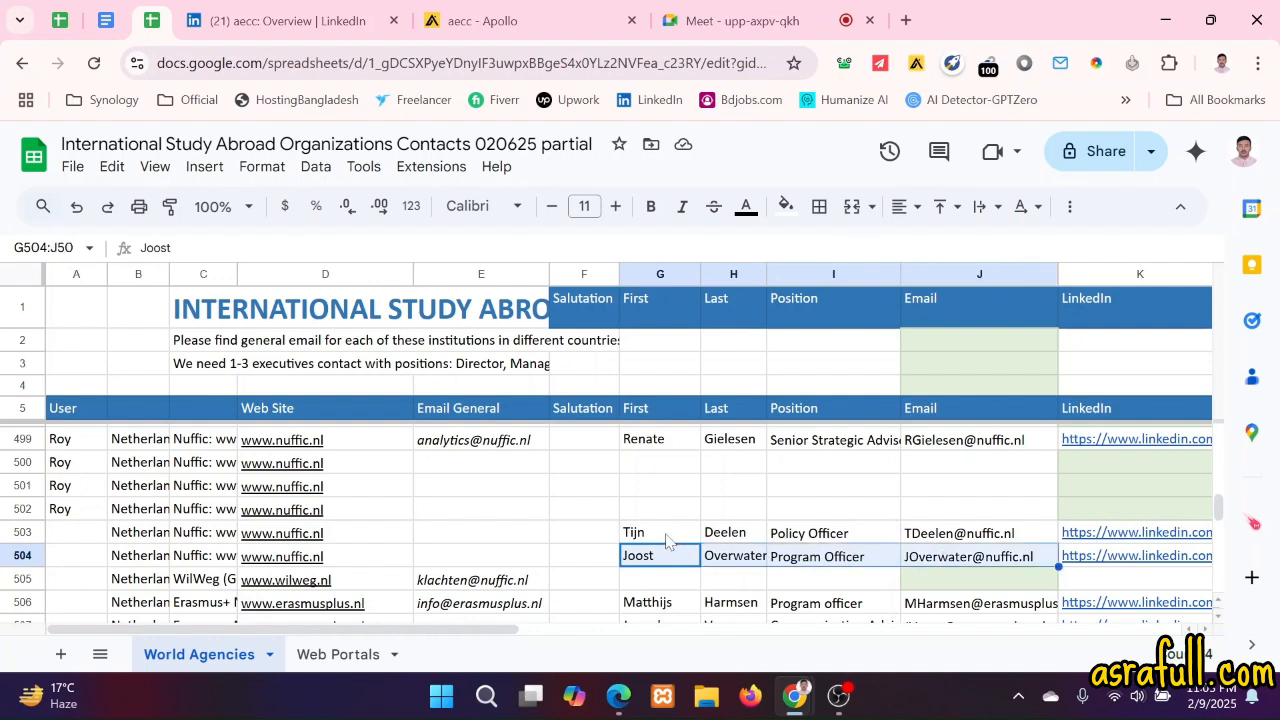
mouse_move(668, 538)
left_mouse_down()
mouse_move(945, 541)
mouse_move(798, 568)
mouse_move(660, 562)
left_mouse_up()
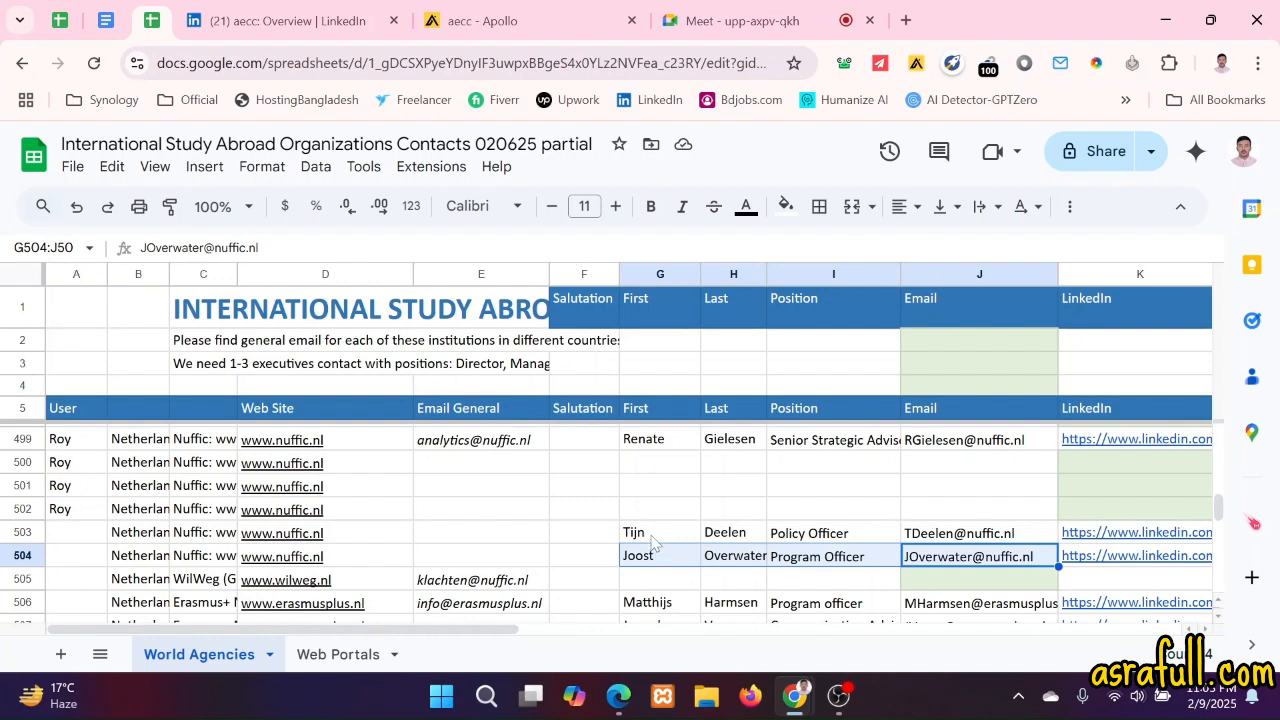
left_click_drag(651, 540, 928, 541)
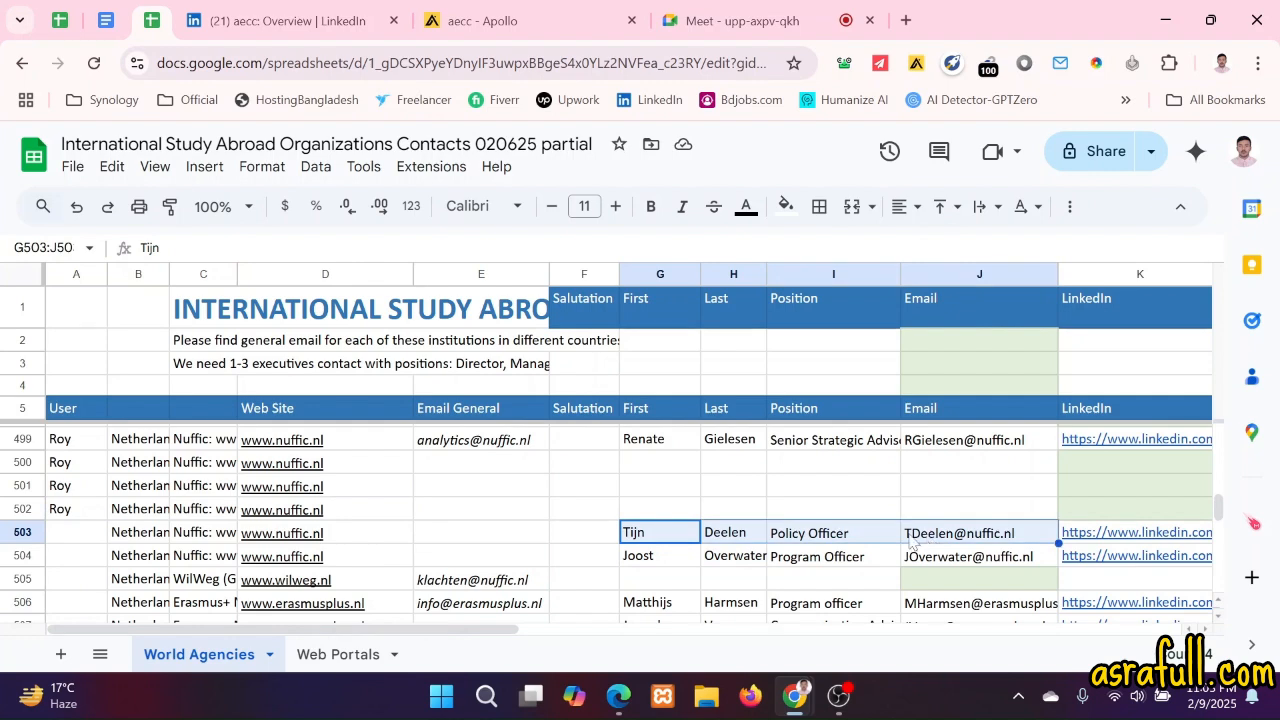
left_click(688, 563)
- Look through the agency listings by country from the Netherlands down to Belarus
scroll(676, 560, "down", 5)
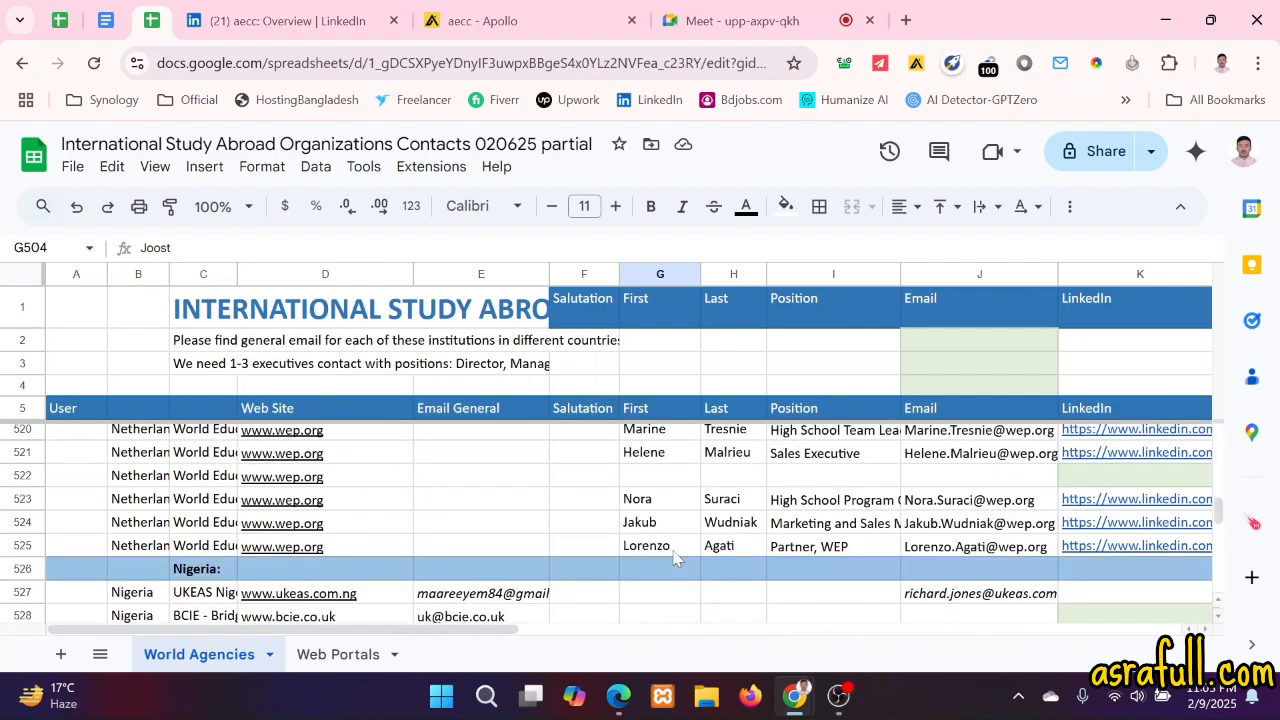
scroll(676, 559, "down", 1)
scroll(676, 560, "down", 8)
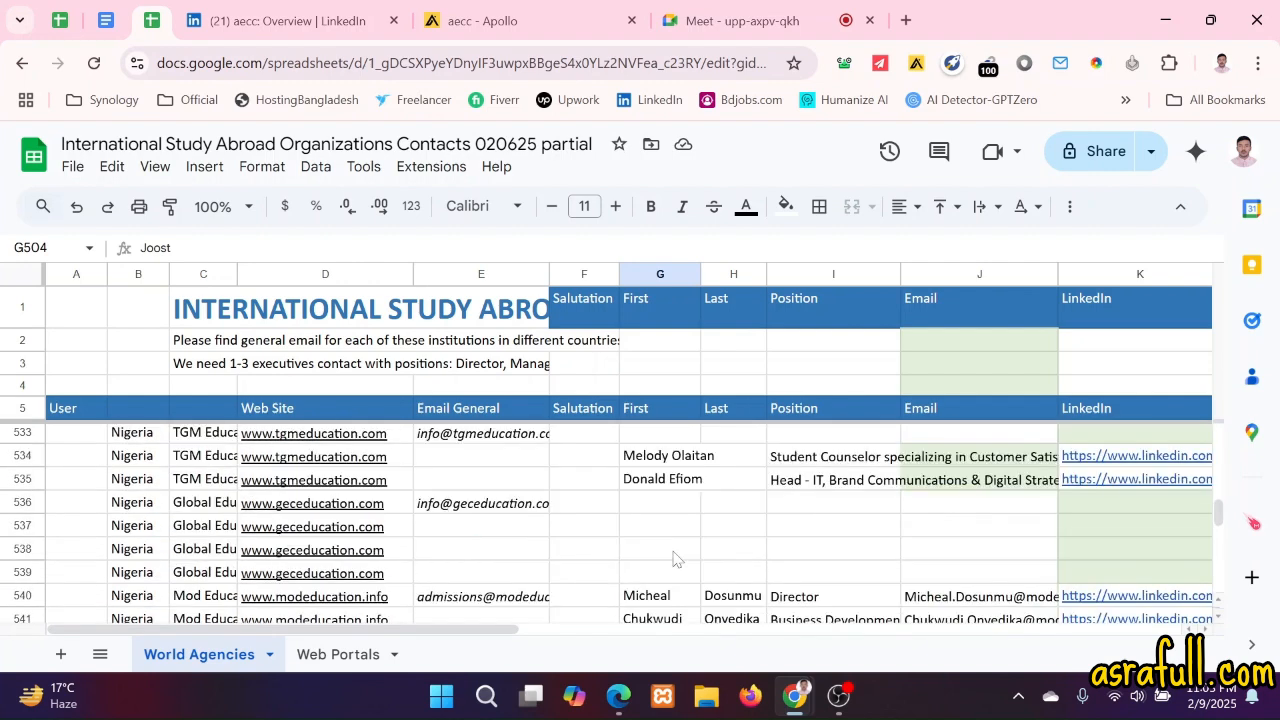
scroll(674, 562, "down", 8)
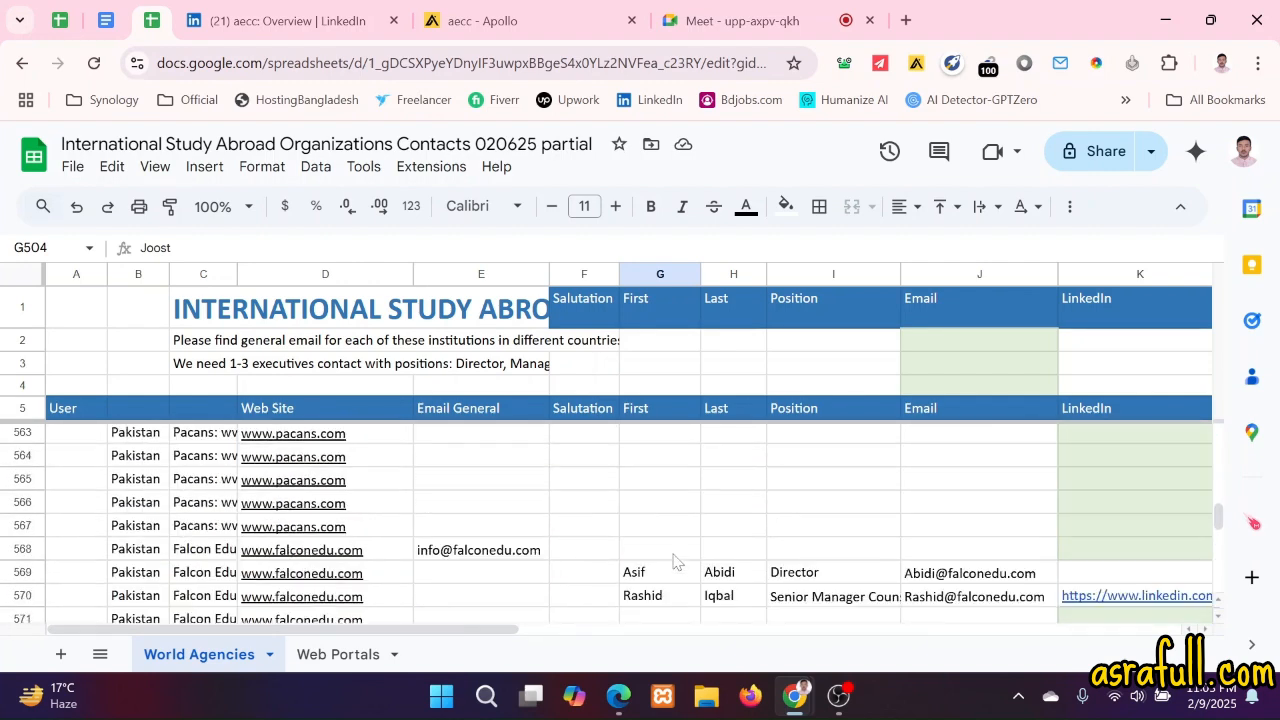
scroll(674, 562, "down", 5)
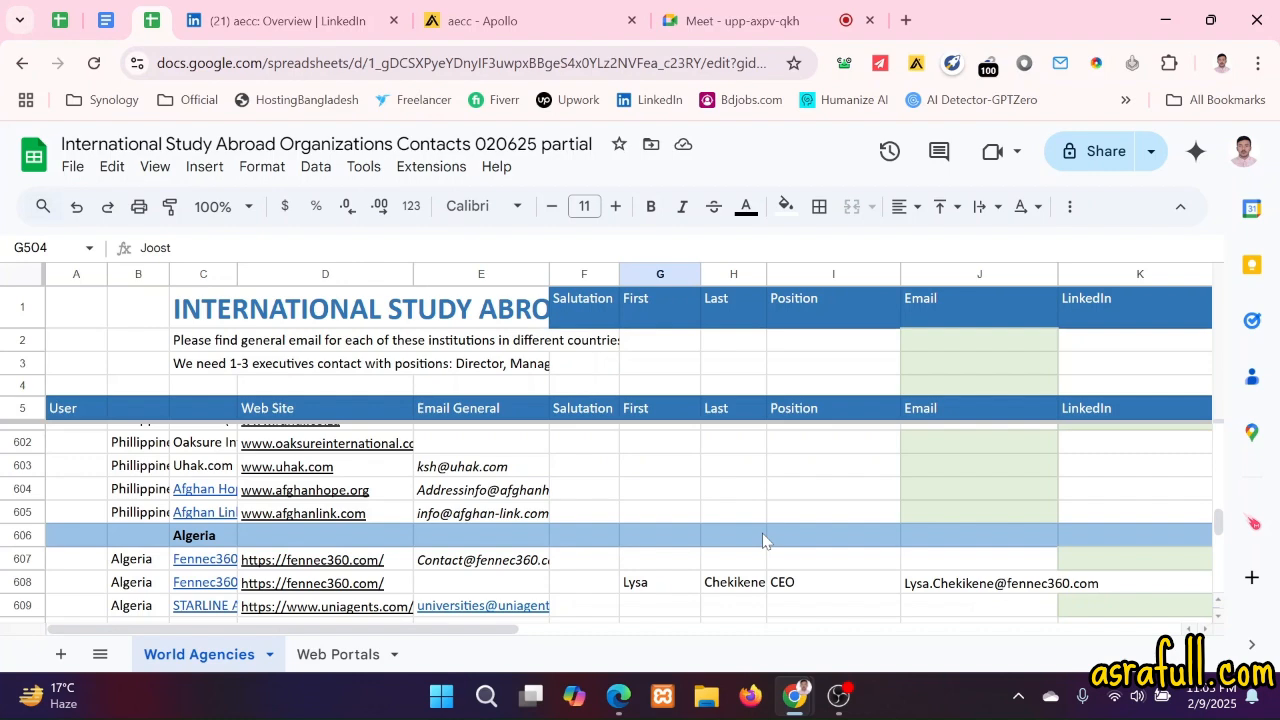
scroll(780, 552, "down", 5)
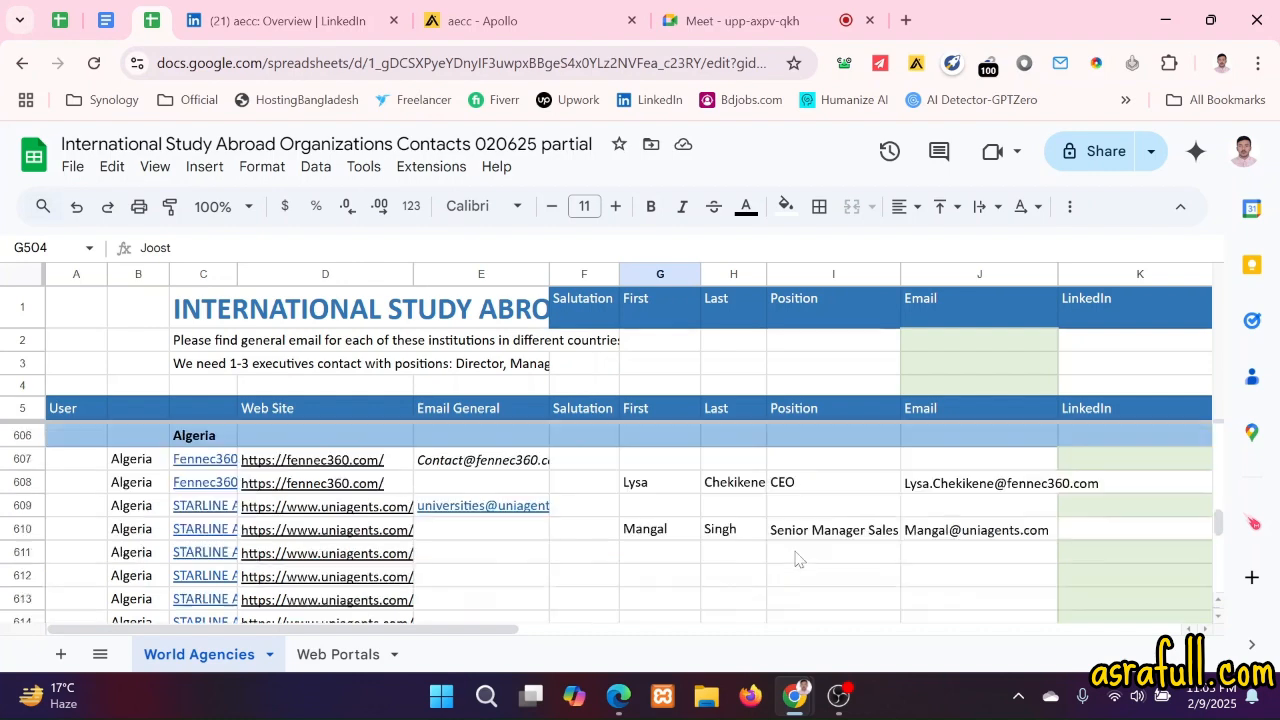
scroll(797, 564, "down", 3)
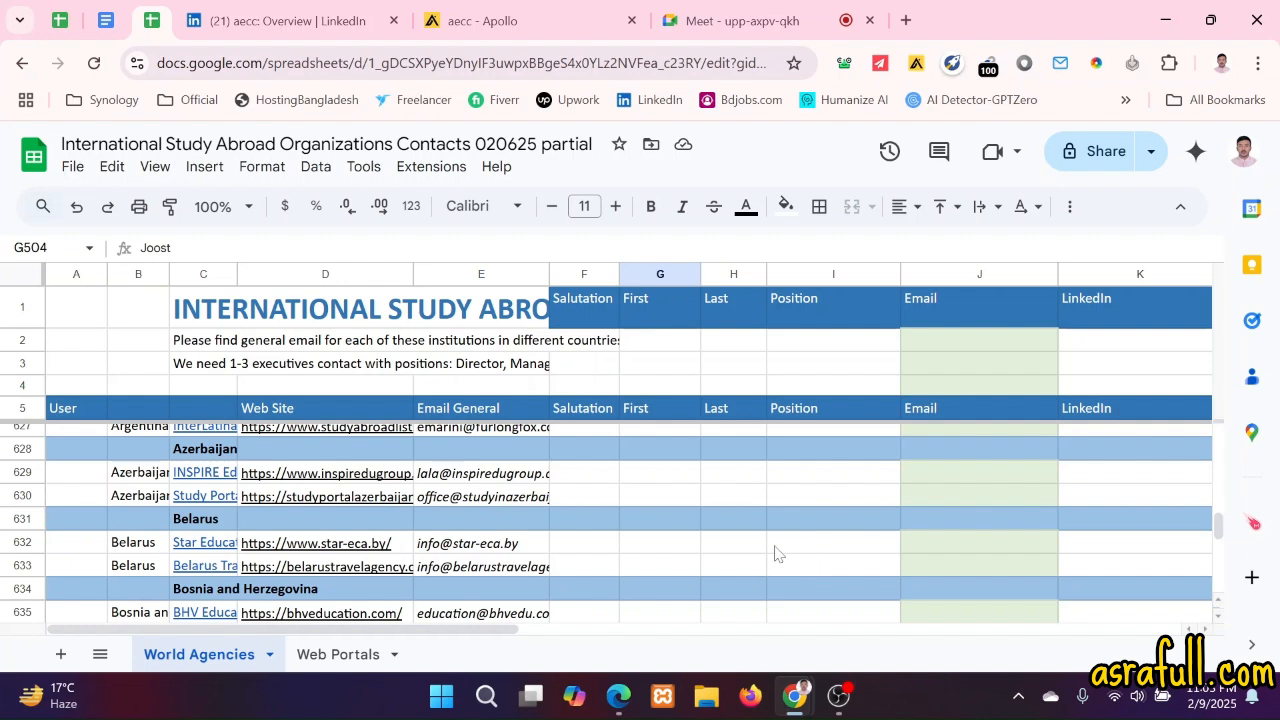
- Examine the salutation, name, position and email cells of the two Belarus agencies in rows 632 and 633
left_click_drag(601, 547, 957, 544)
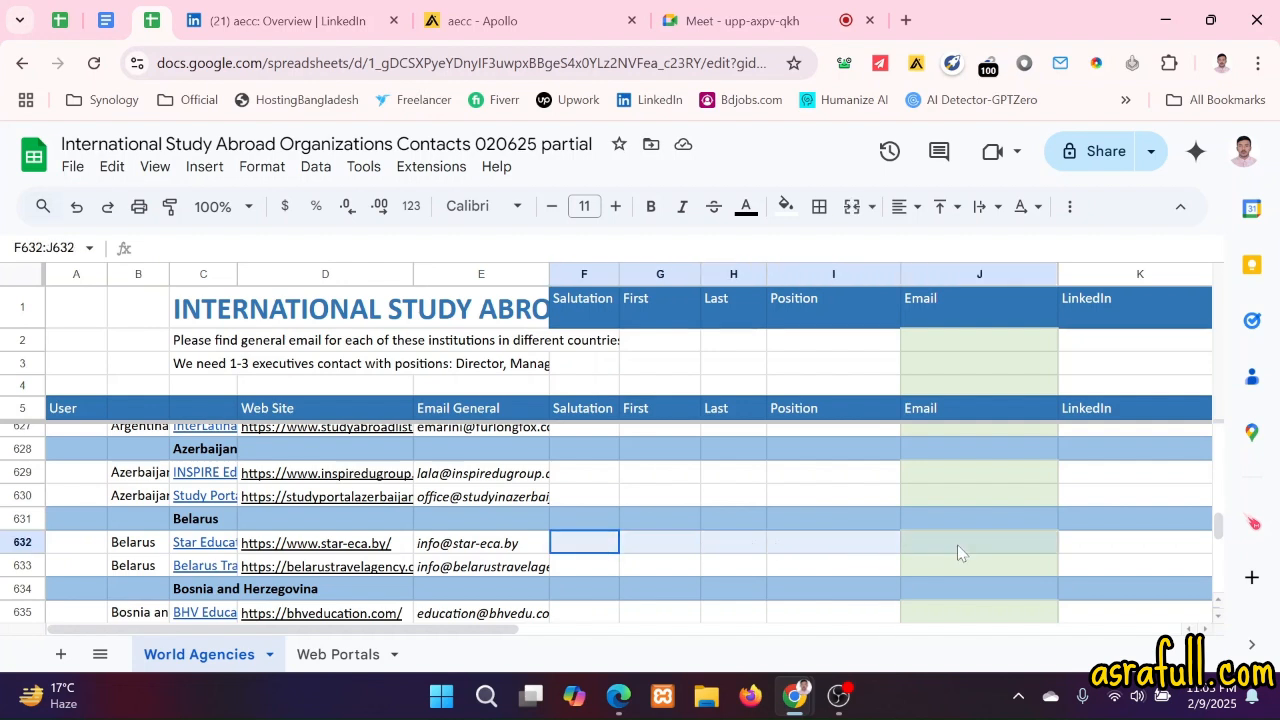
left_click(848, 575)
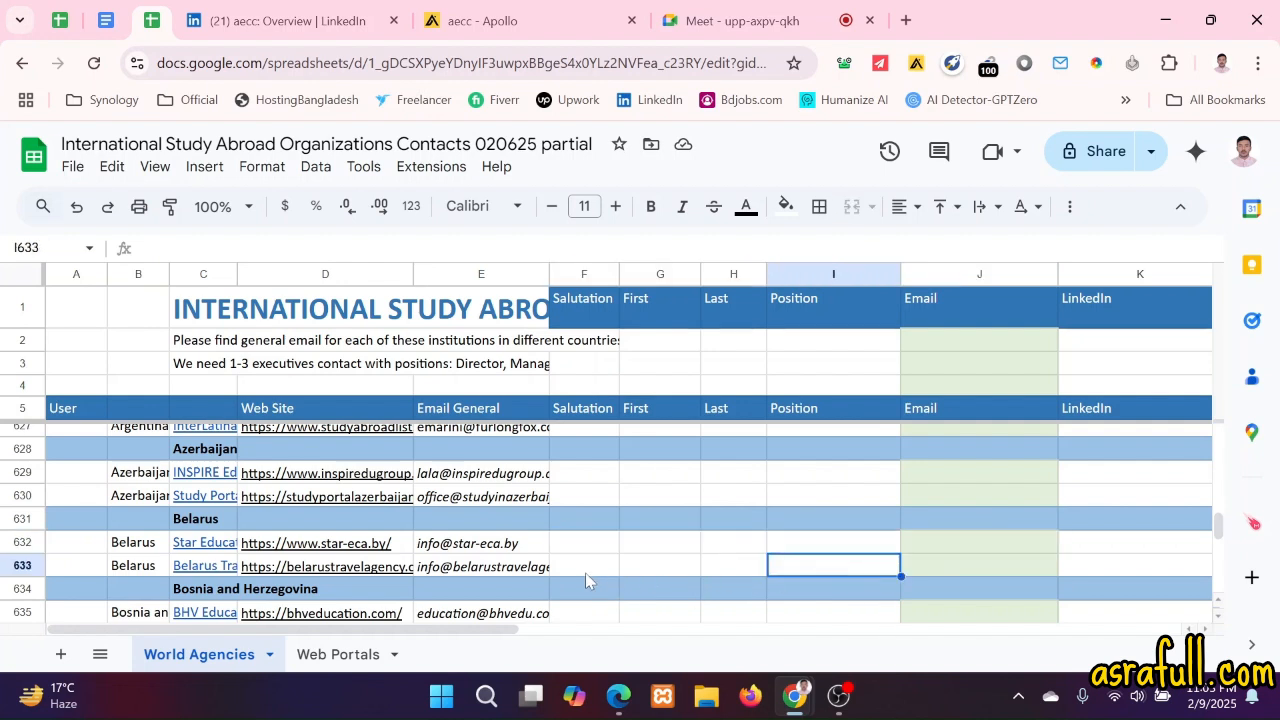
left_click_drag(585, 573, 950, 575)
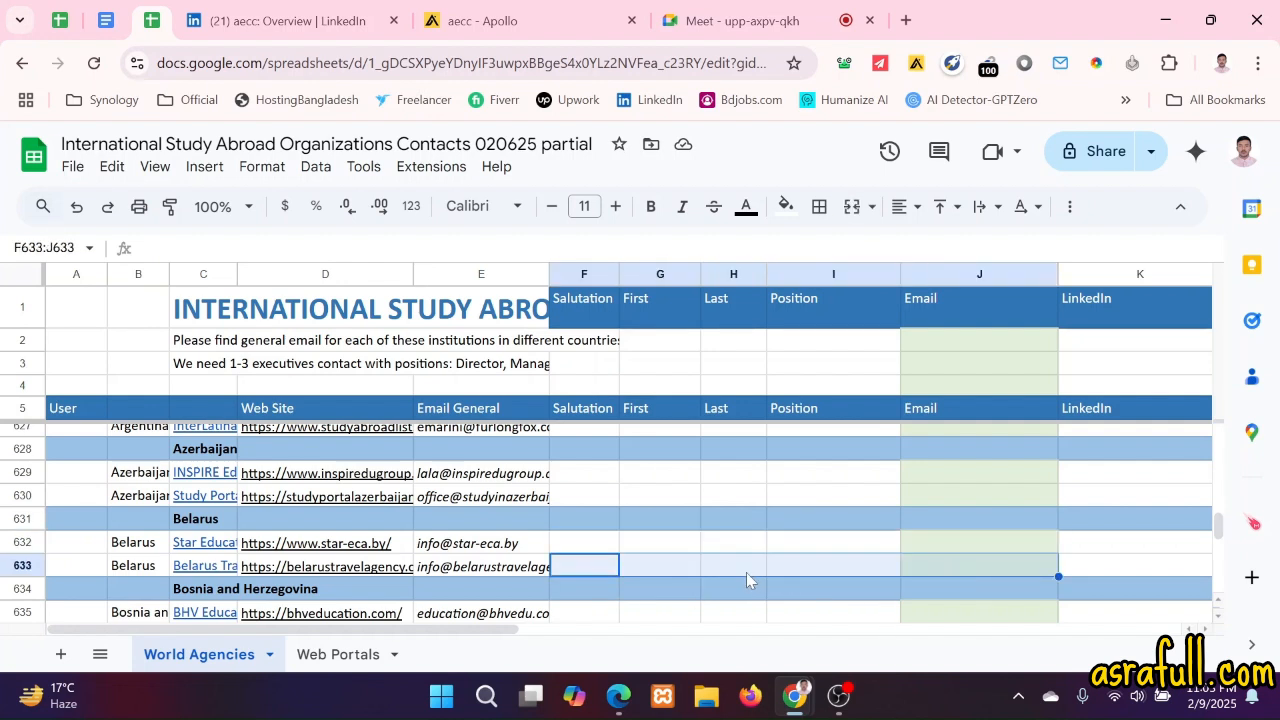
left_click(604, 550)
left_click_drag(605, 547, 954, 534)
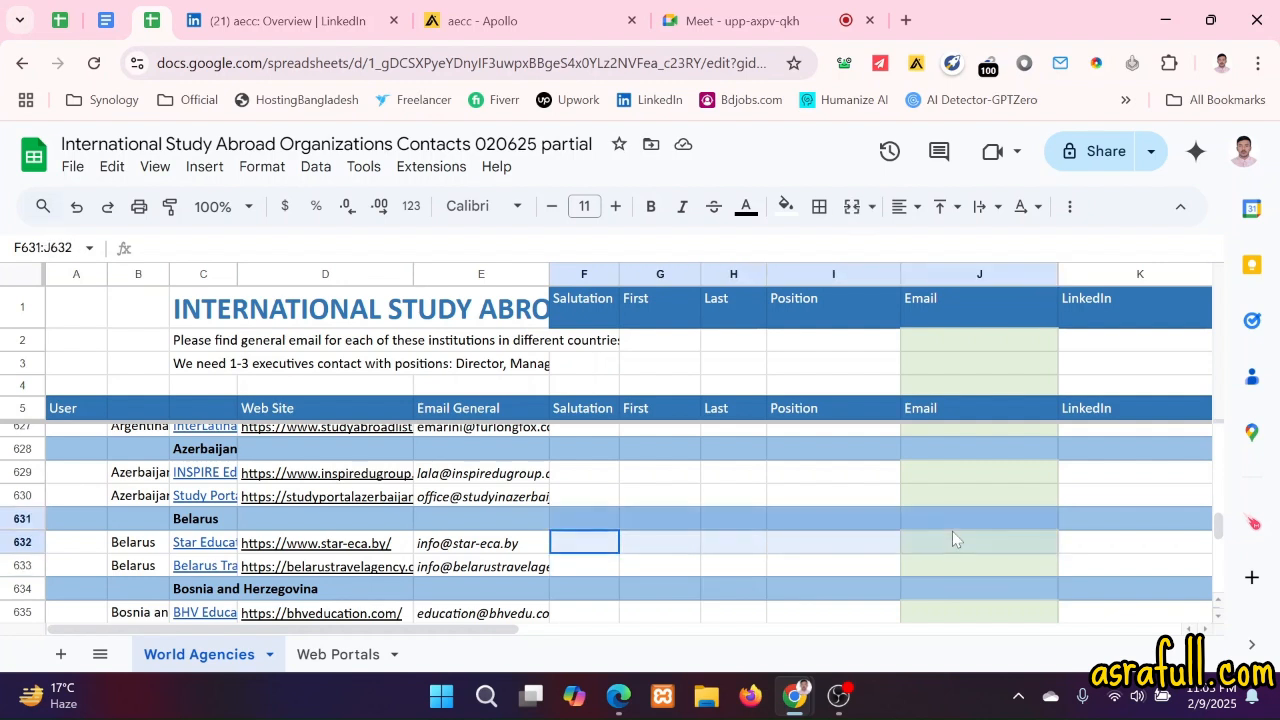
left_click(860, 565)
left_click(603, 545)
left_click_drag(603, 545, 963, 550)
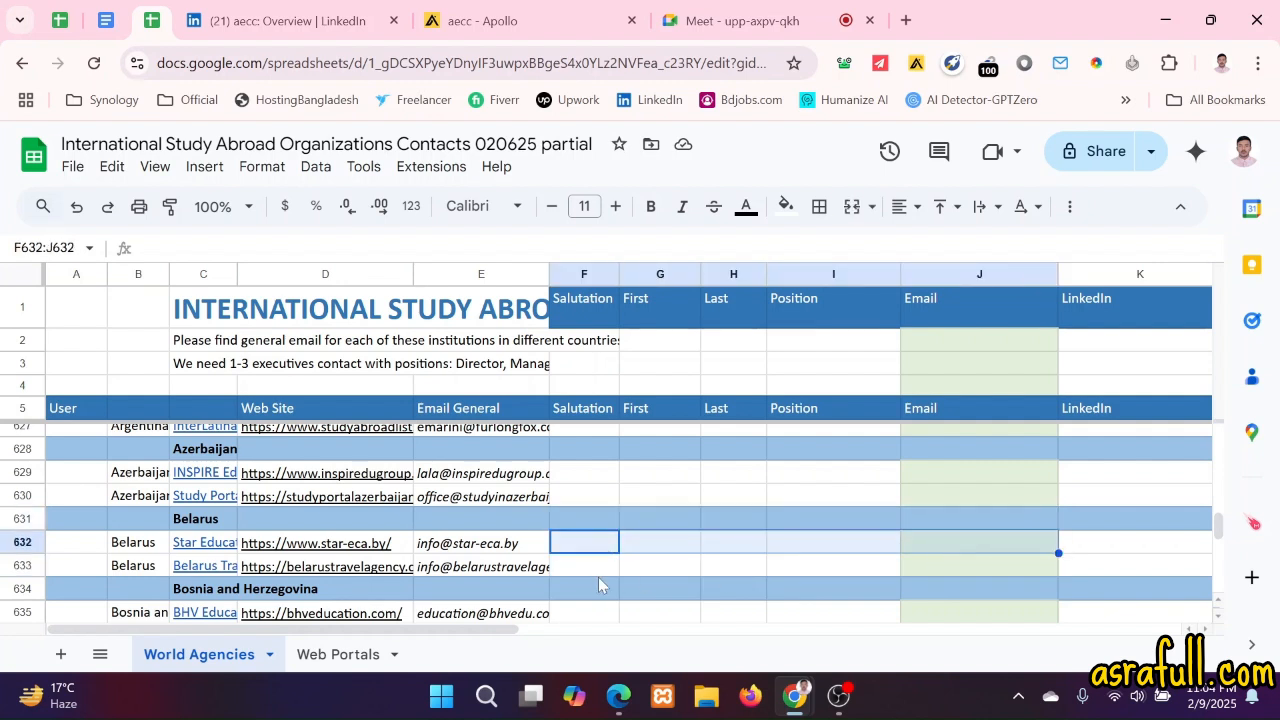
left_click_drag(599, 565, 916, 567)
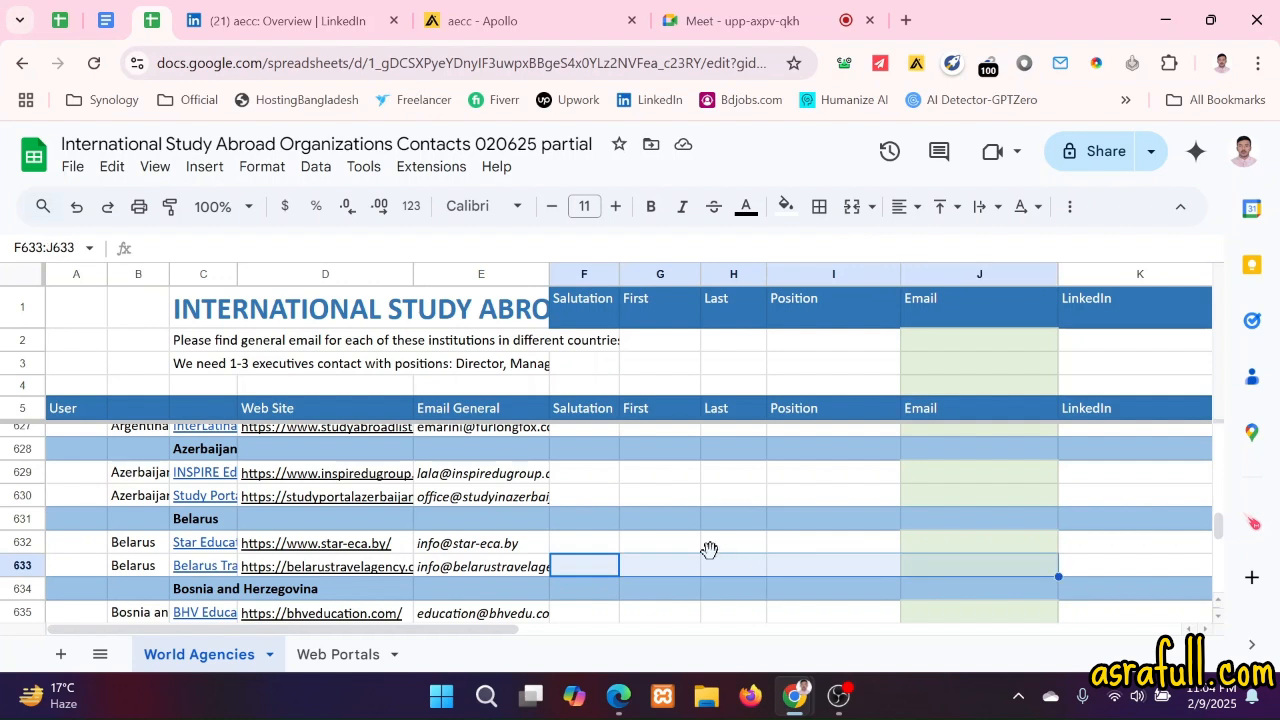
left_click(693, 549)
left_click_drag(594, 543, 889, 551)
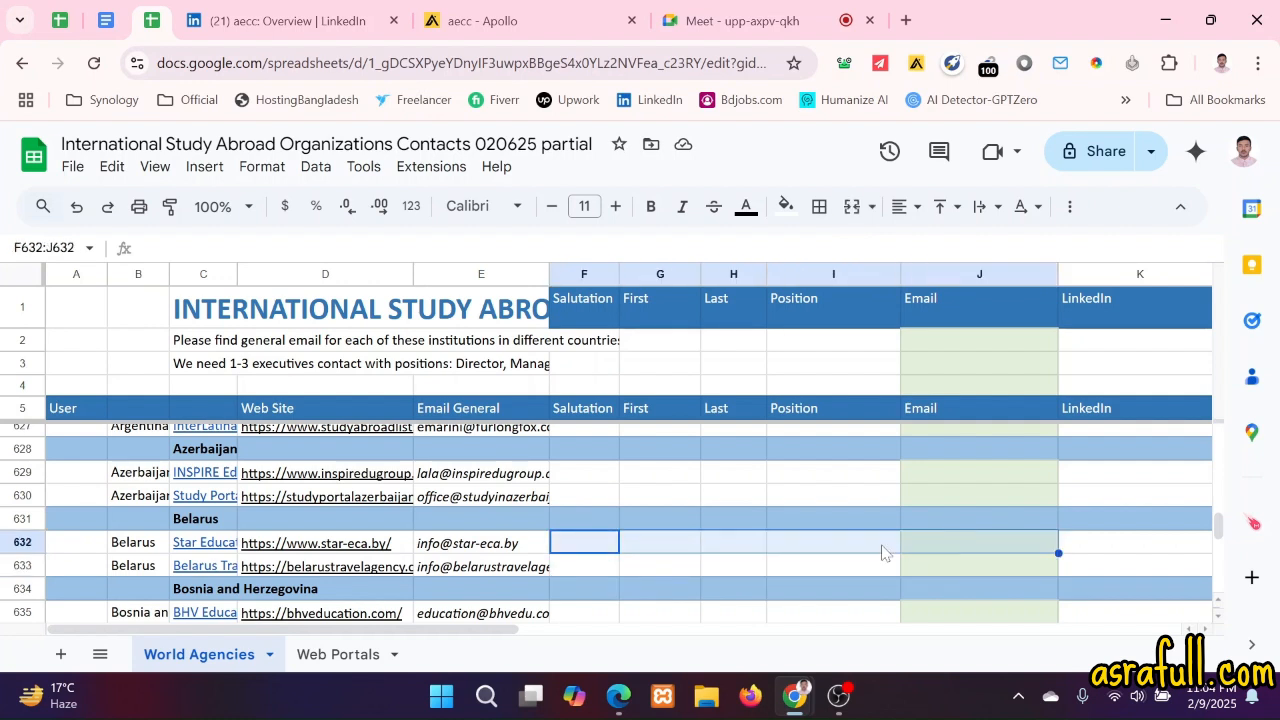
- Compare the contact fields from salutation to email for the Belarus agencies in rows 632 and 633
left_click_drag(590, 568, 947, 562)
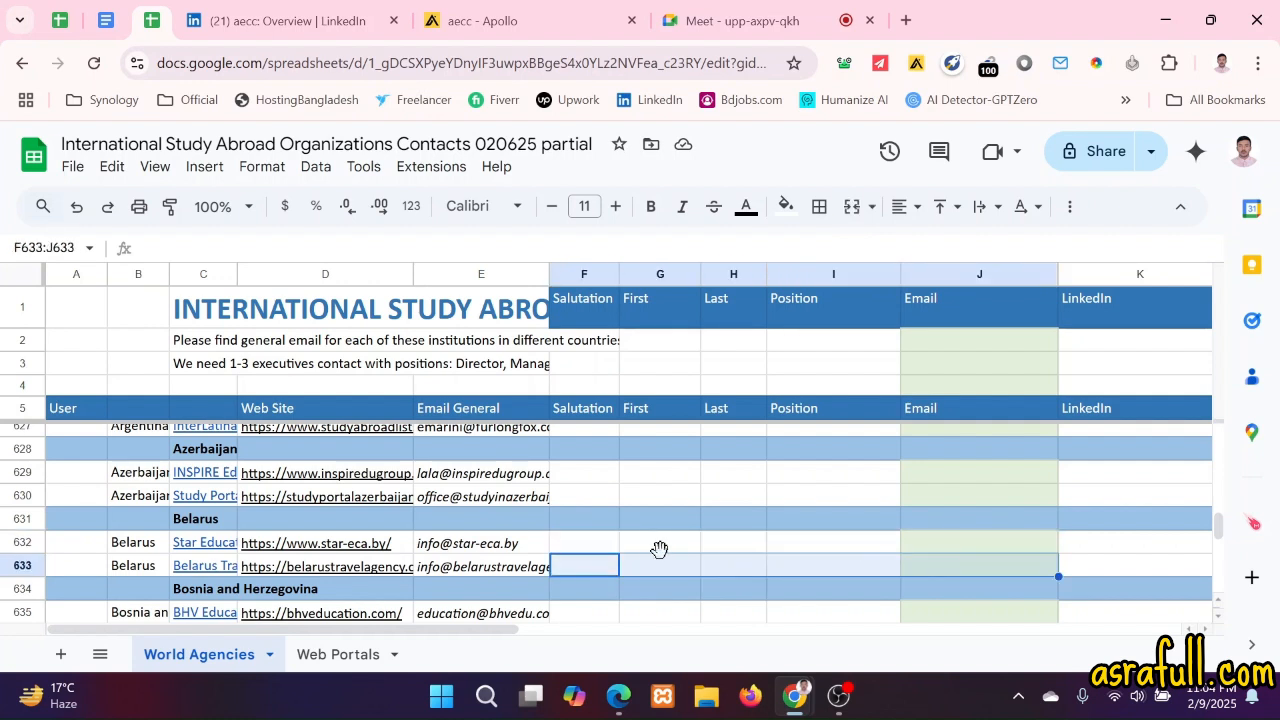
left_click_drag(590, 543, 968, 548)
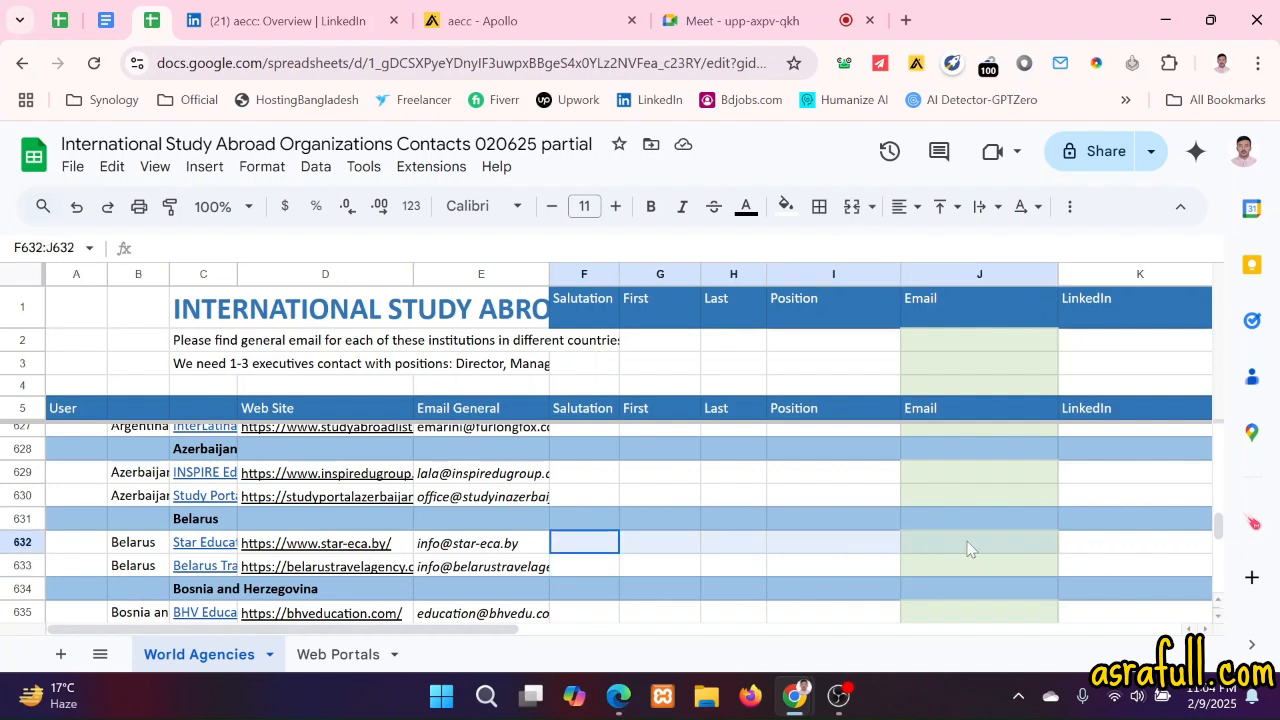
left_click_drag(590, 566, 933, 564)
left_click(600, 546)
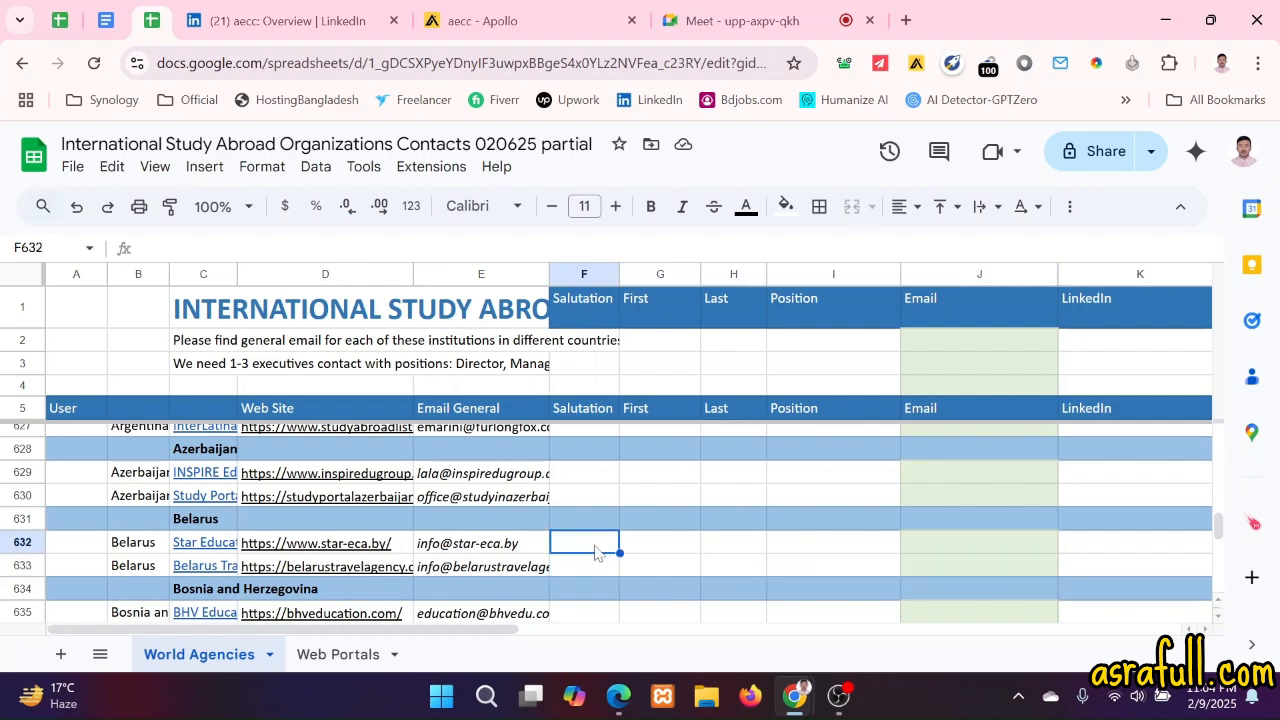
left_click(655, 548)
left_click_drag(590, 543, 934, 537)
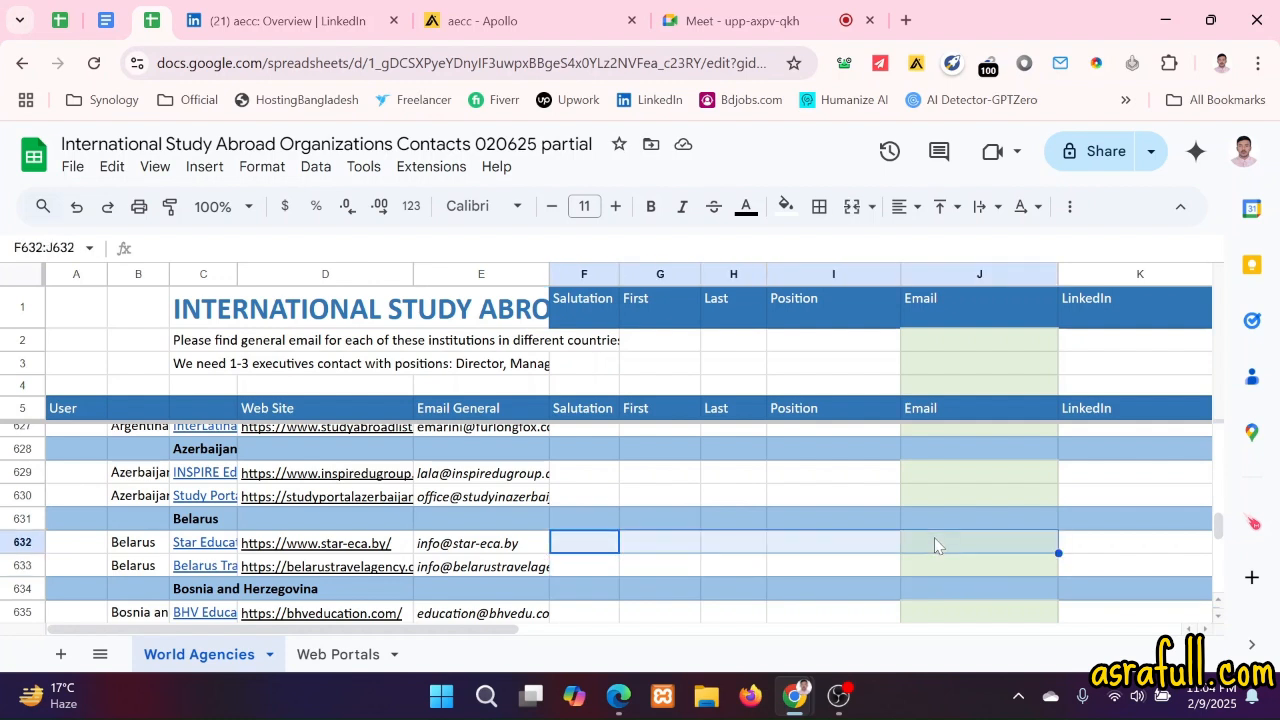
left_click_drag(598, 568, 960, 569)
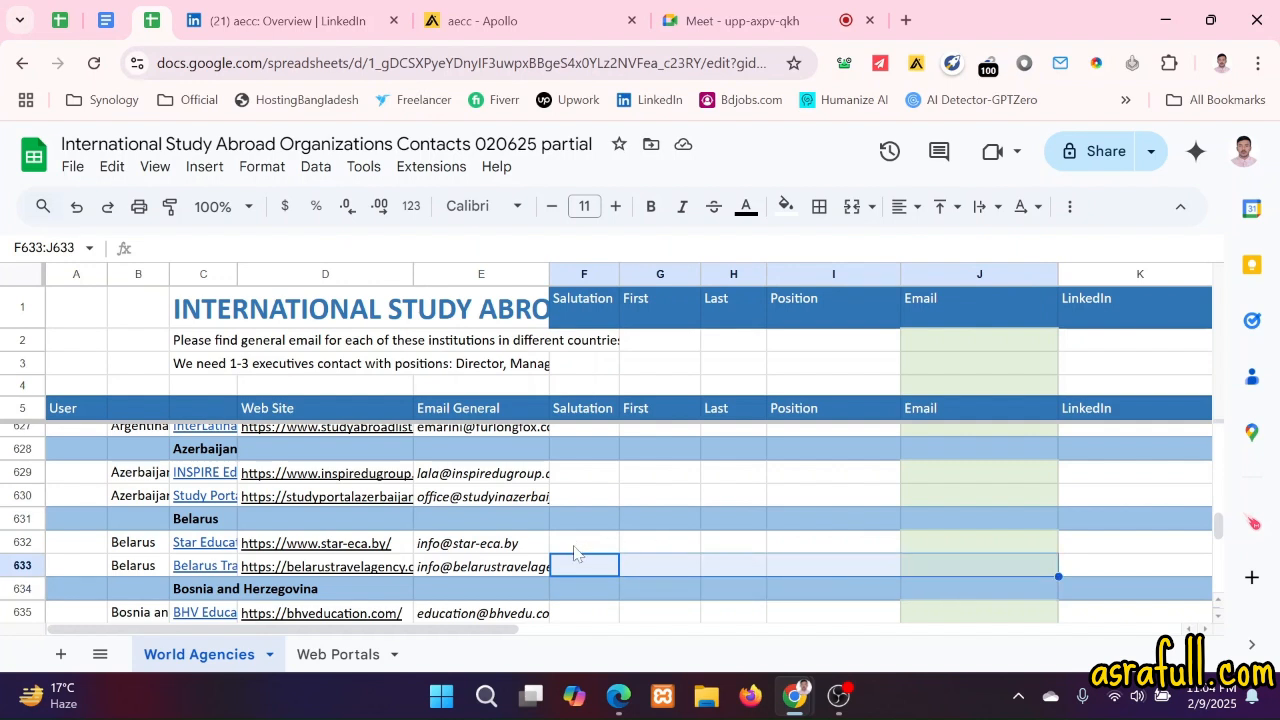
left_click_drag(575, 545, 926, 549)
left_click_drag(590, 566, 924, 572)
left_click_drag(594, 550, 888, 546)
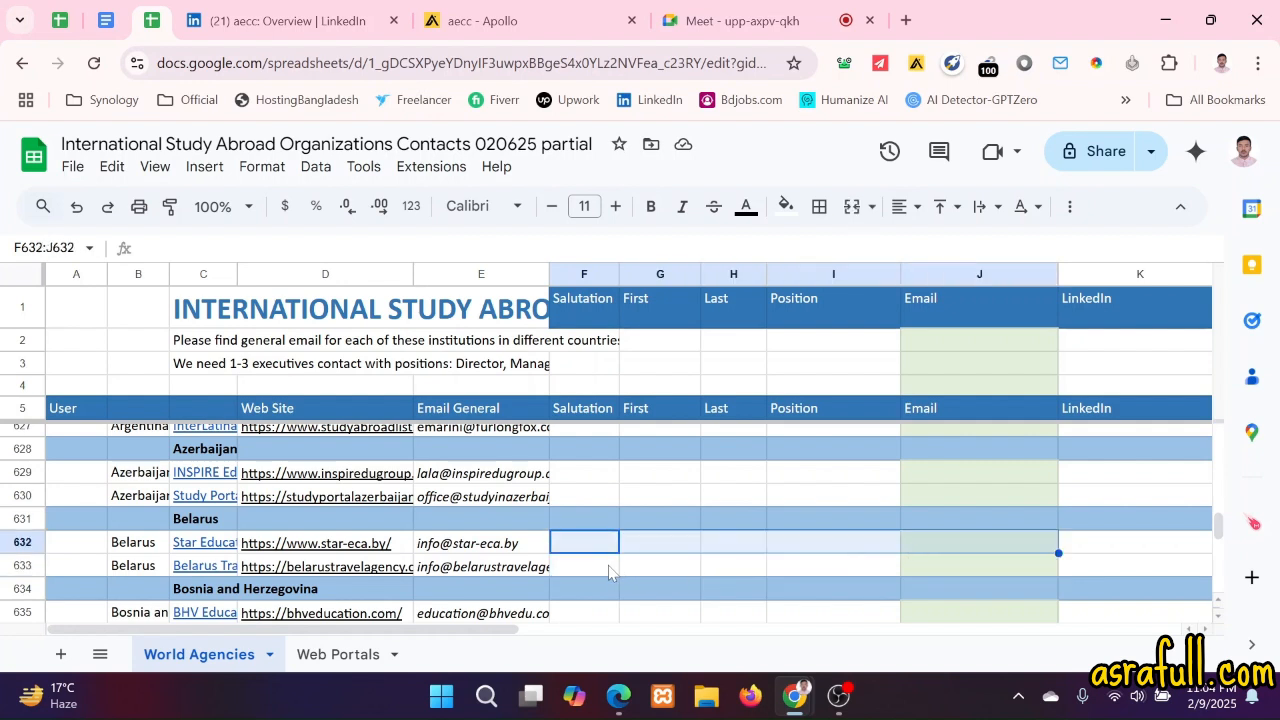
left_click_drag(604, 566, 950, 565)
left_click(725, 563)
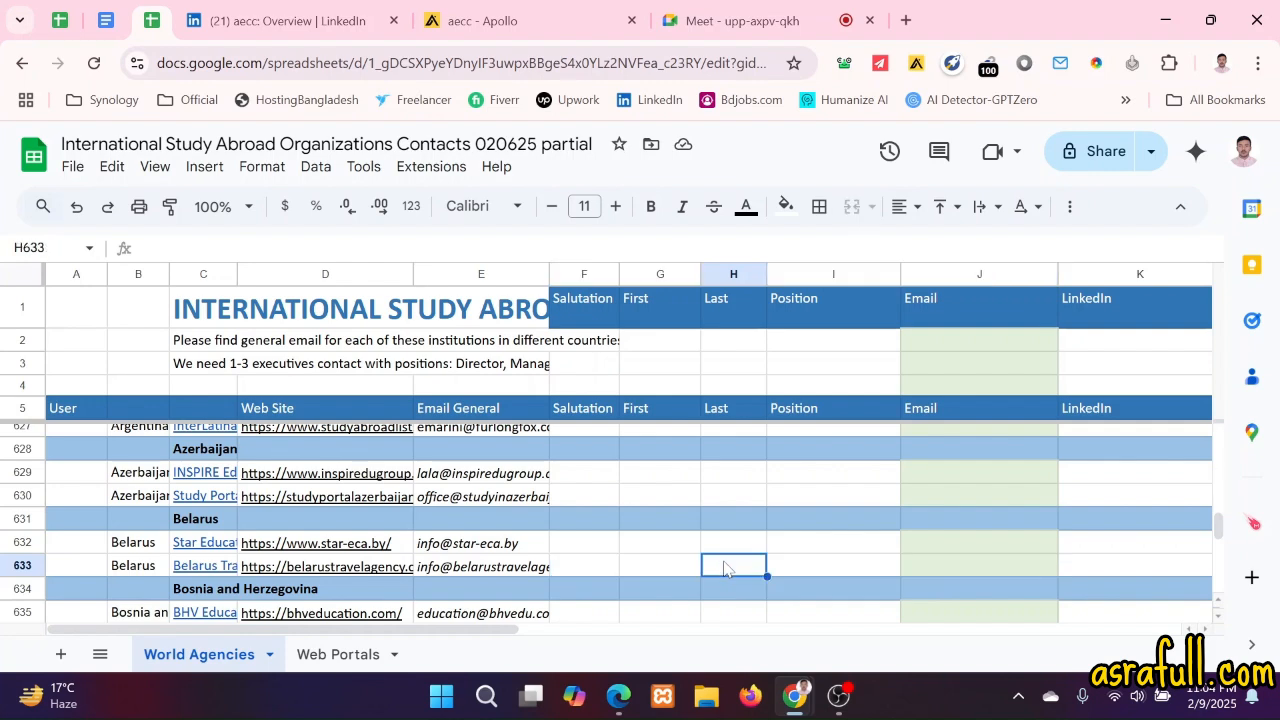
- Look through the agency listings from Bosnia and Herzegovina to Hungary, checking the contact cells of rows 761 and 783
scroll(725, 566, "down", 6)
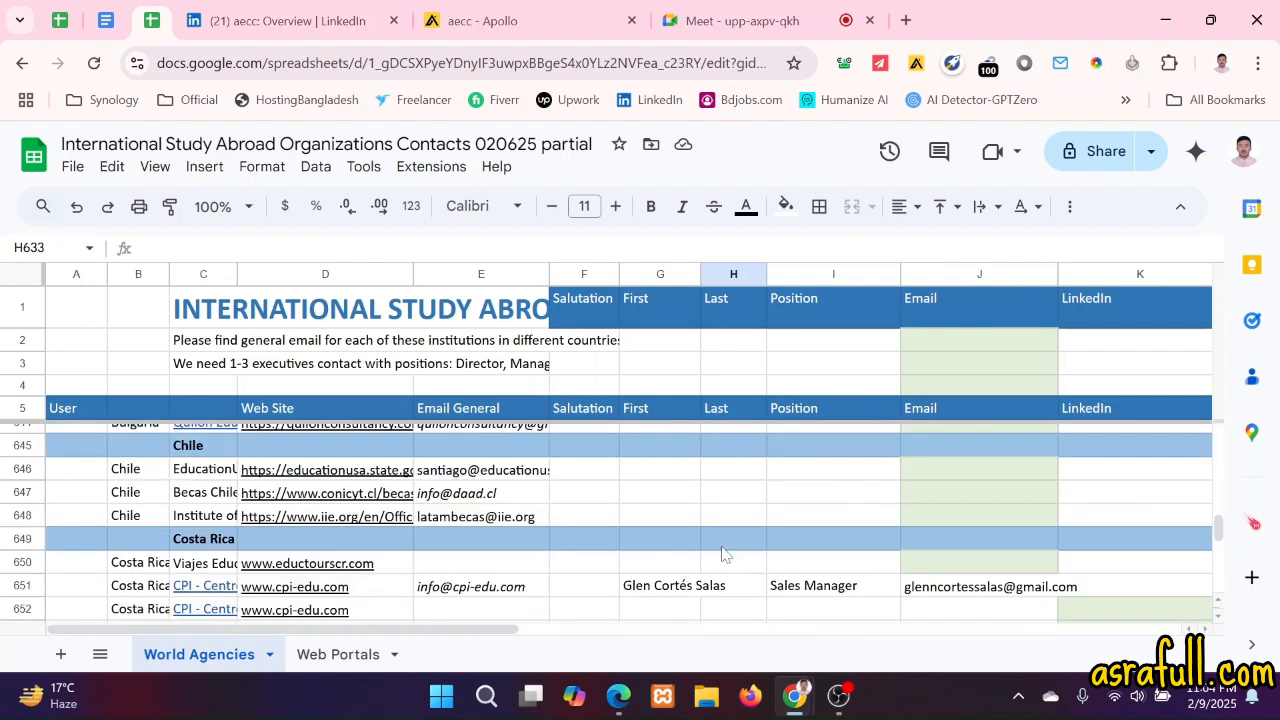
scroll(725, 555, "down", 1)
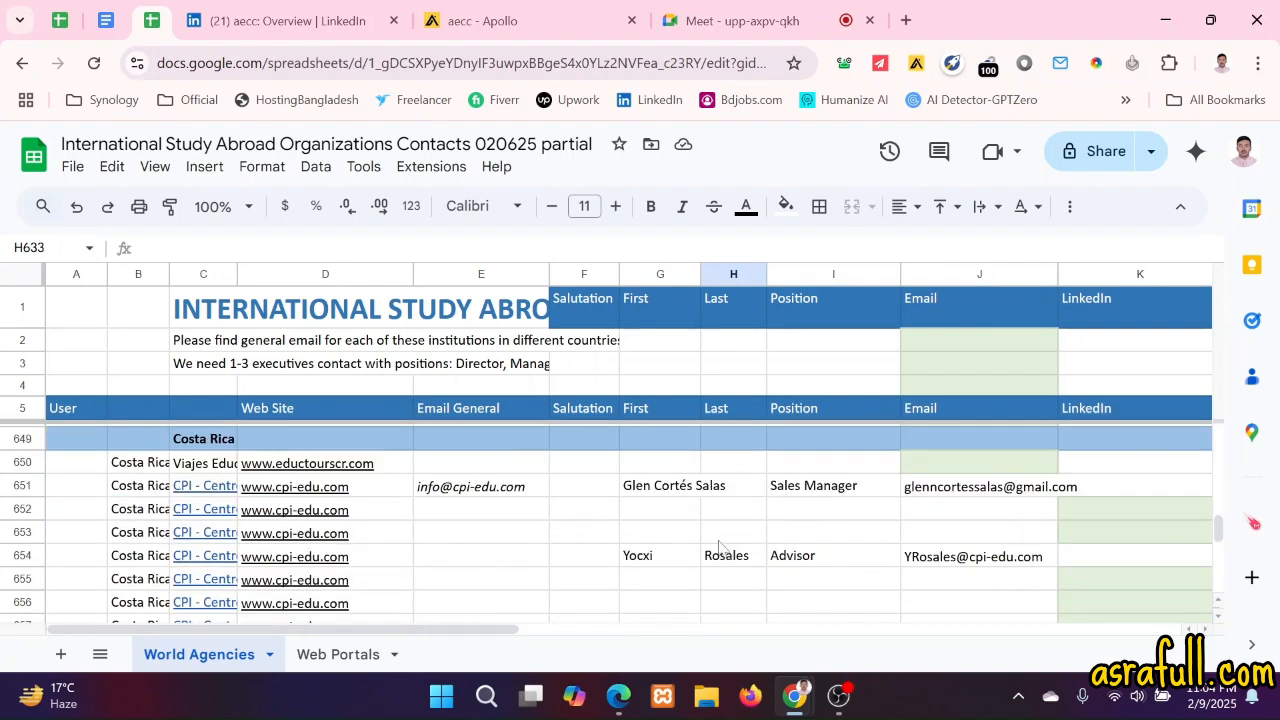
scroll(722, 548, "down", 1)
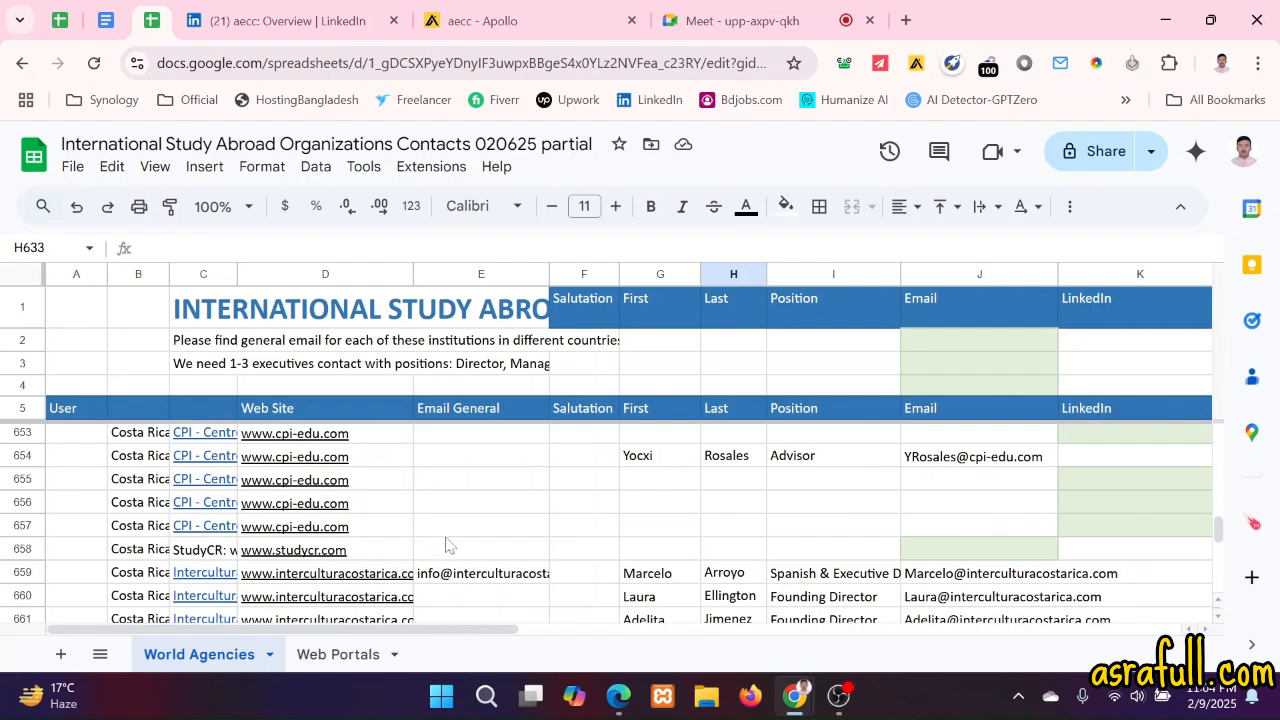
scroll(446, 545, "down", 9)
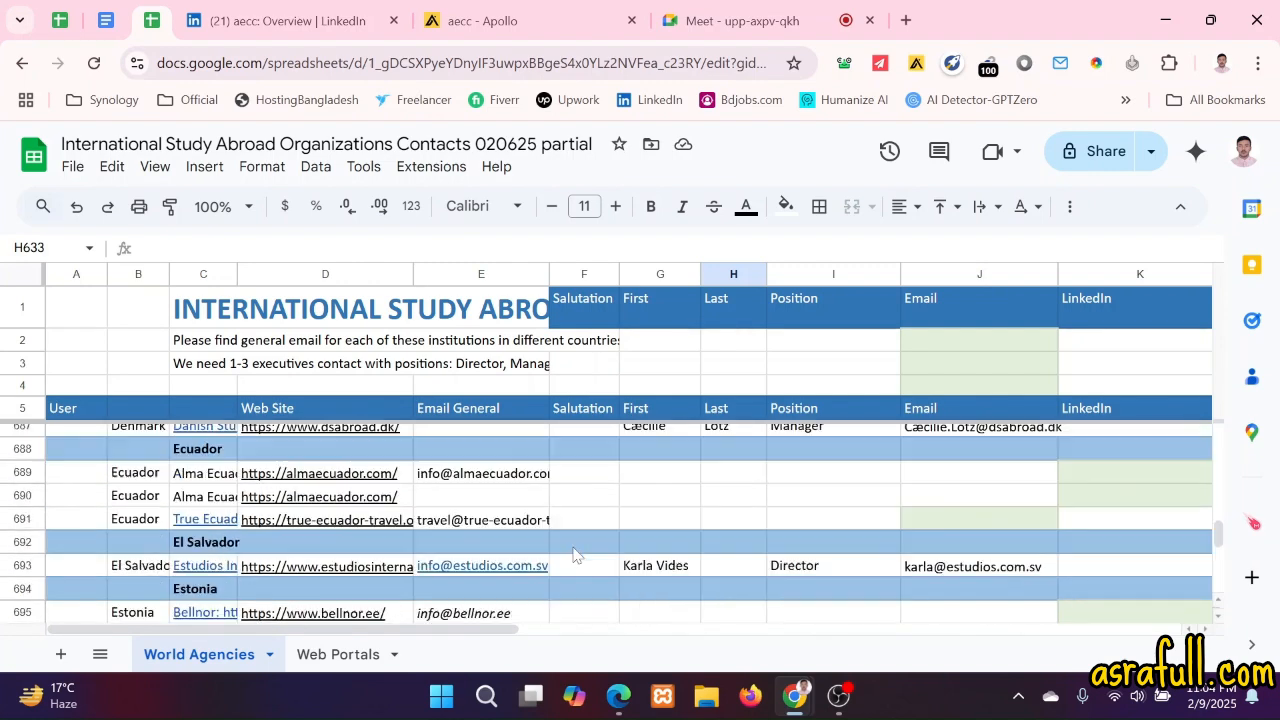
scroll(573, 555, "down", 10)
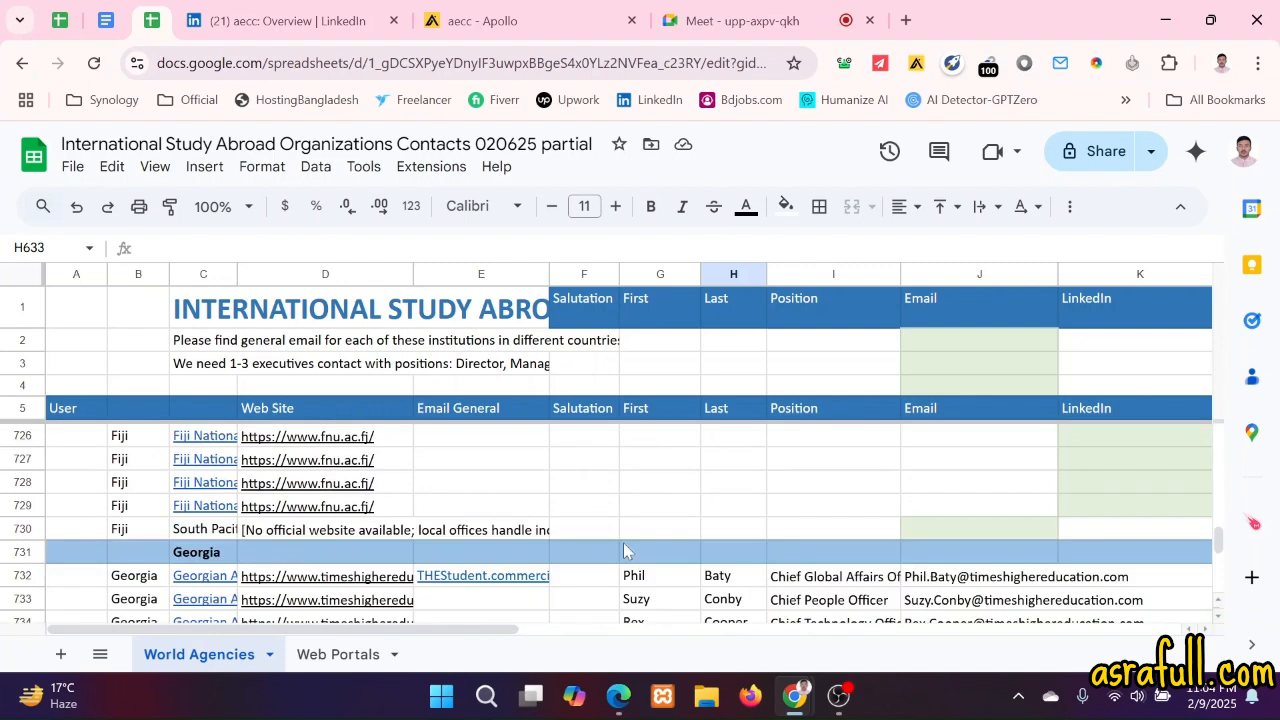
scroll(624, 549, "down", 7)
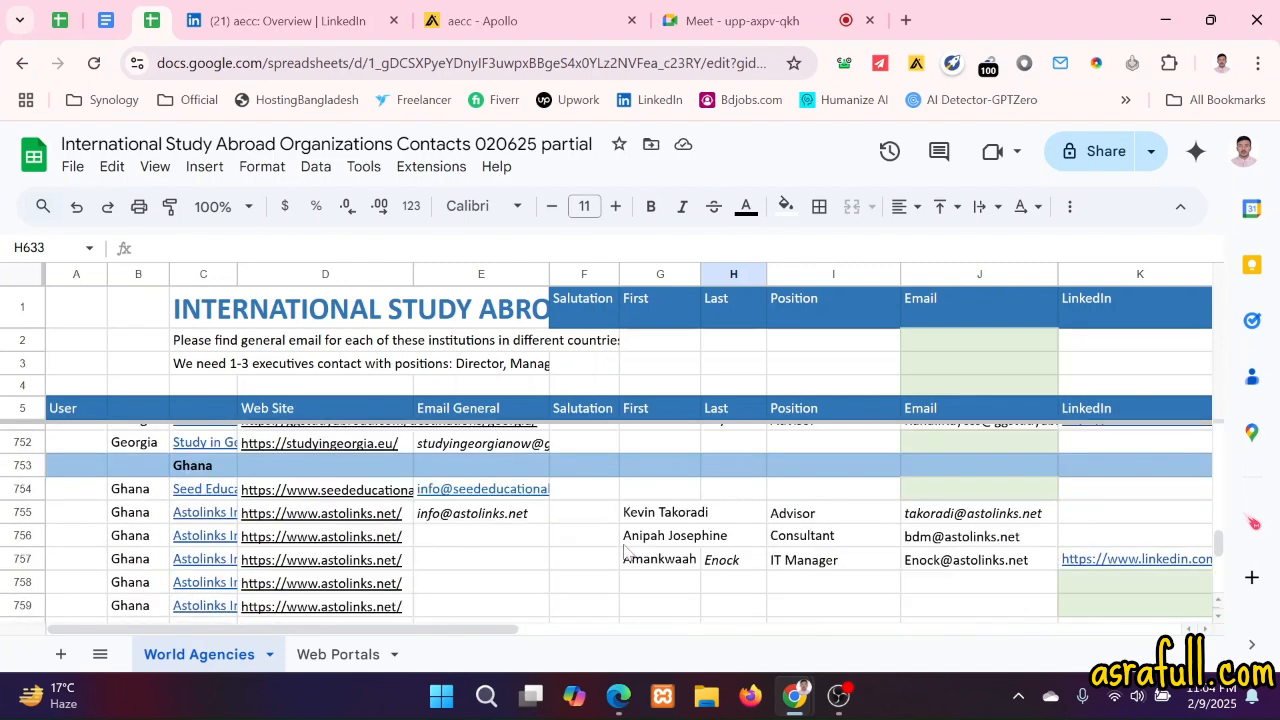
scroll(624, 549, "down", 2)
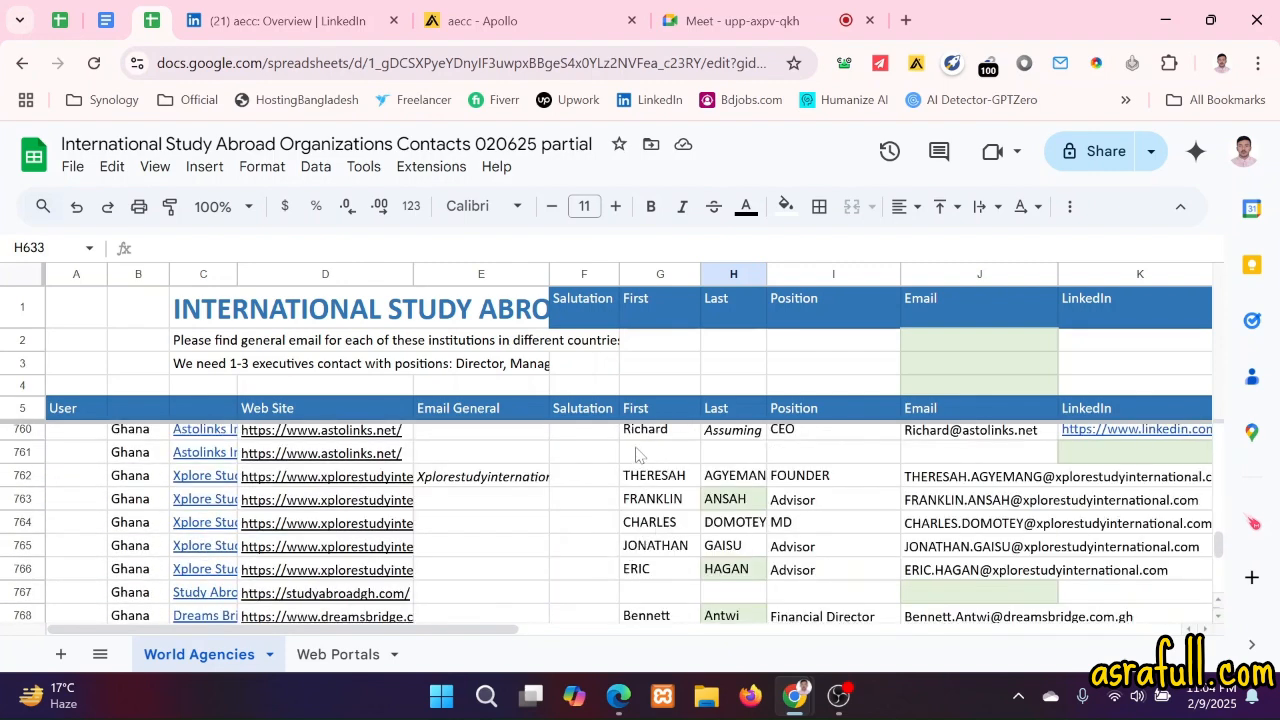
left_click_drag(495, 460, 965, 458)
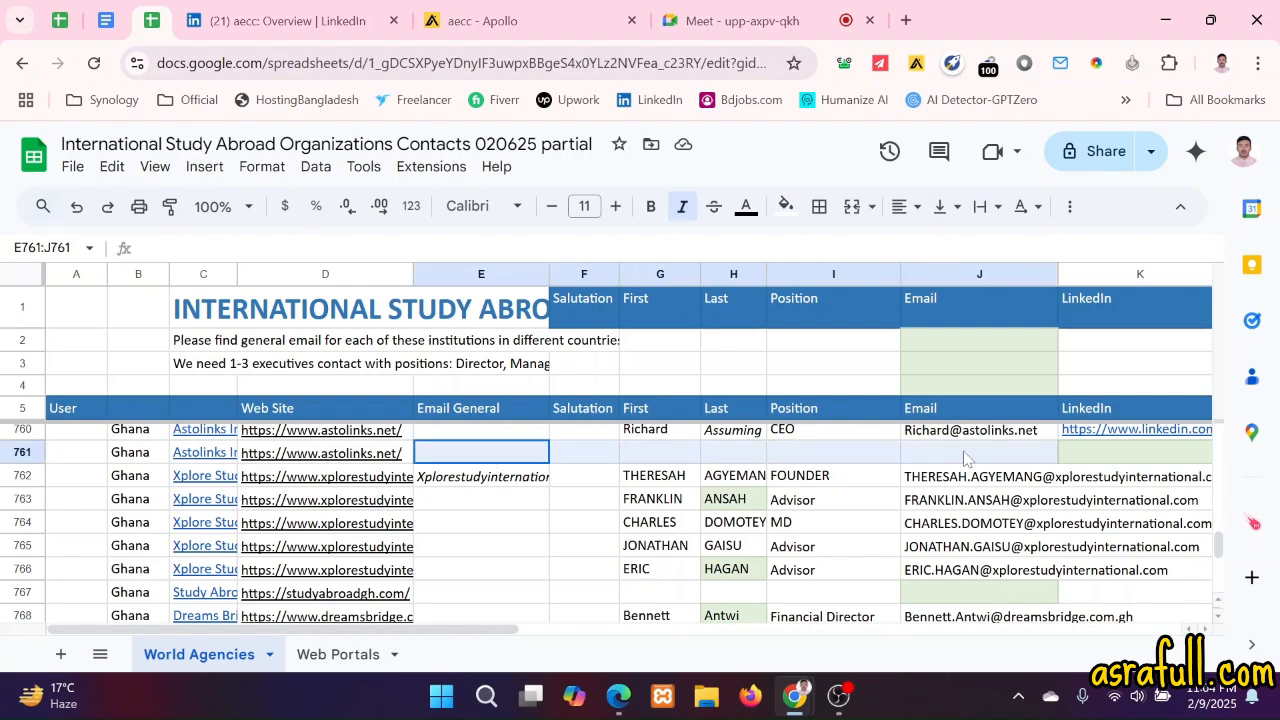
scroll(600, 565, "down", 5)
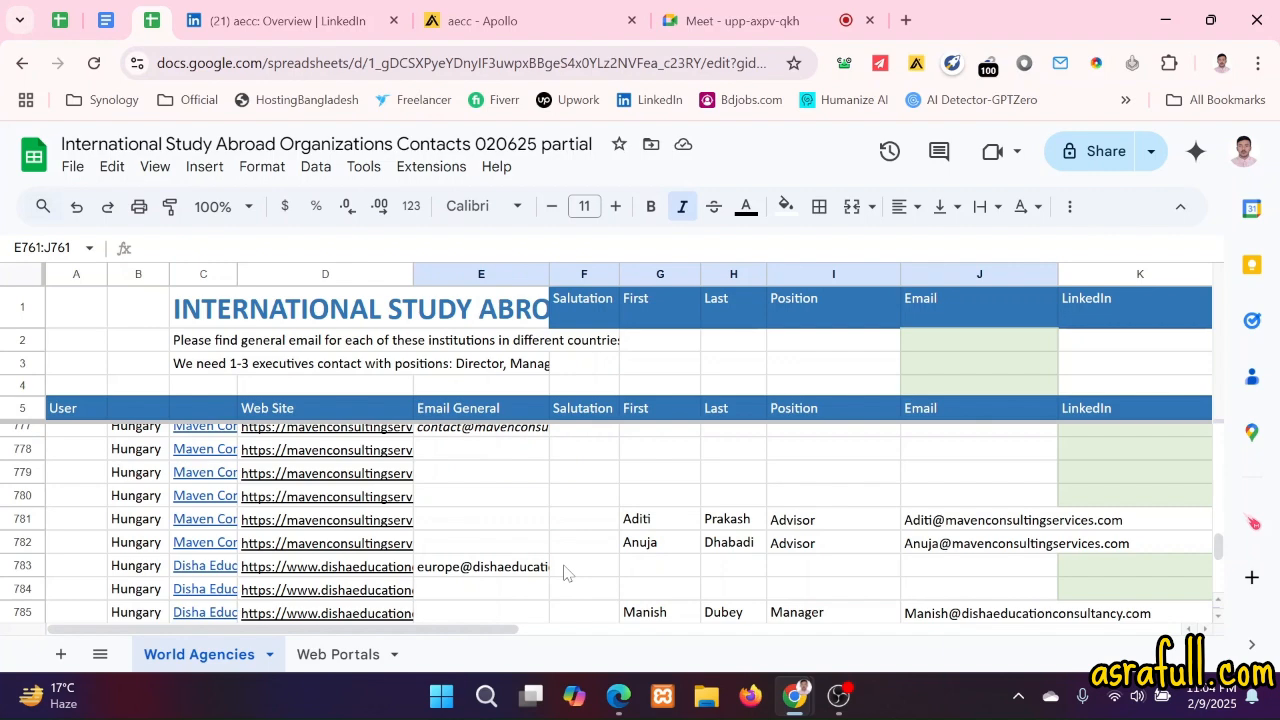
left_click_drag(565, 573, 895, 560)
left_click(845, 568)
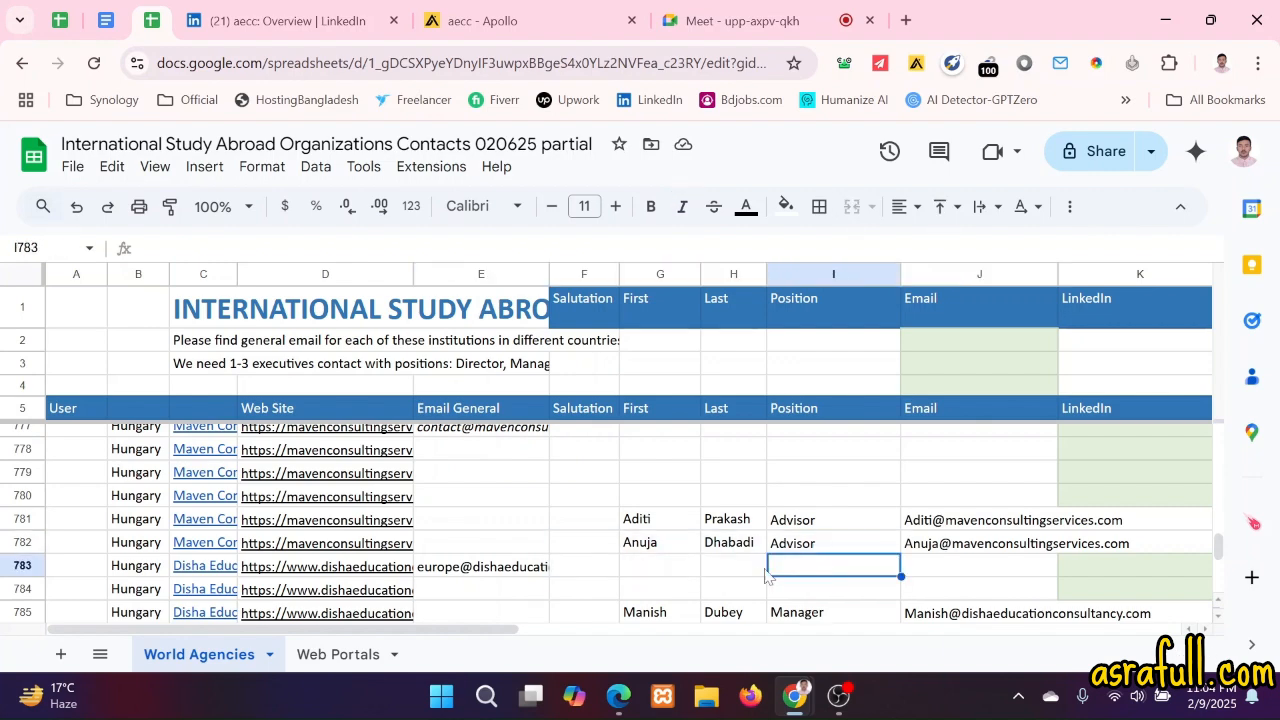
- Review the agency listings from Kazakhstan to Myanmar, checking the name and position cells of row 849
scroll(740, 565, "down", 5)
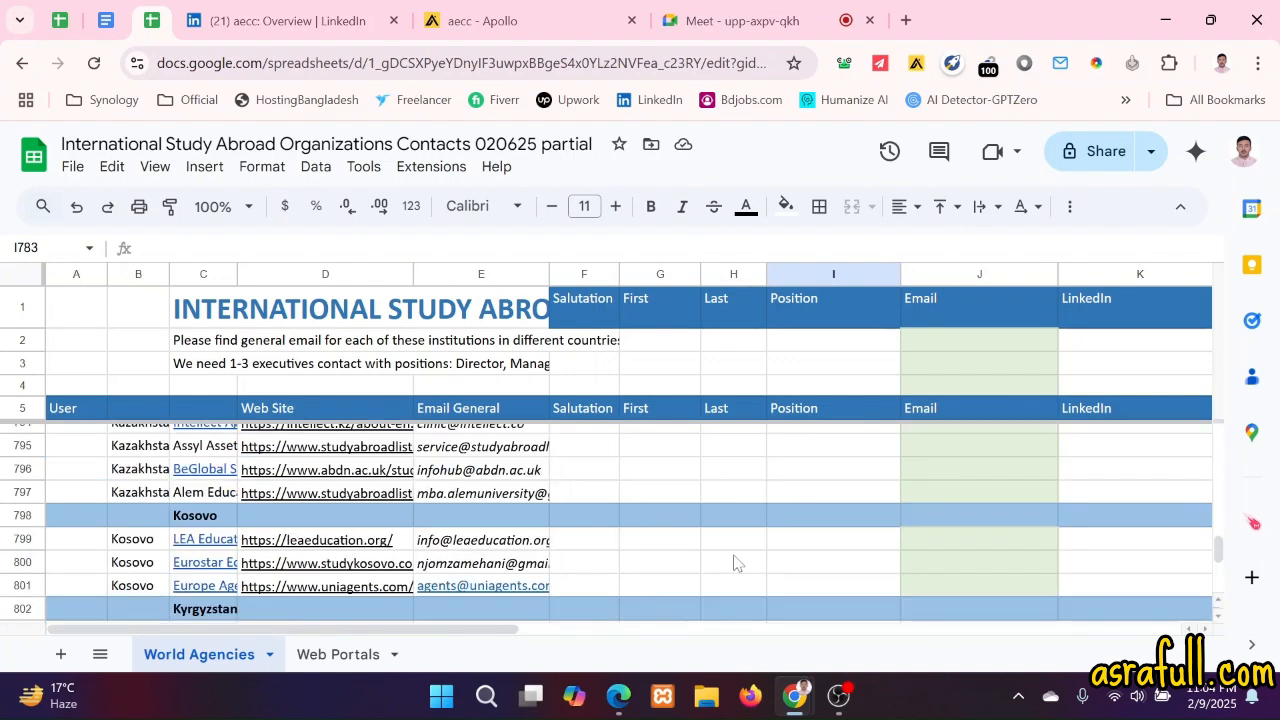
scroll(720, 558, "down", 4)
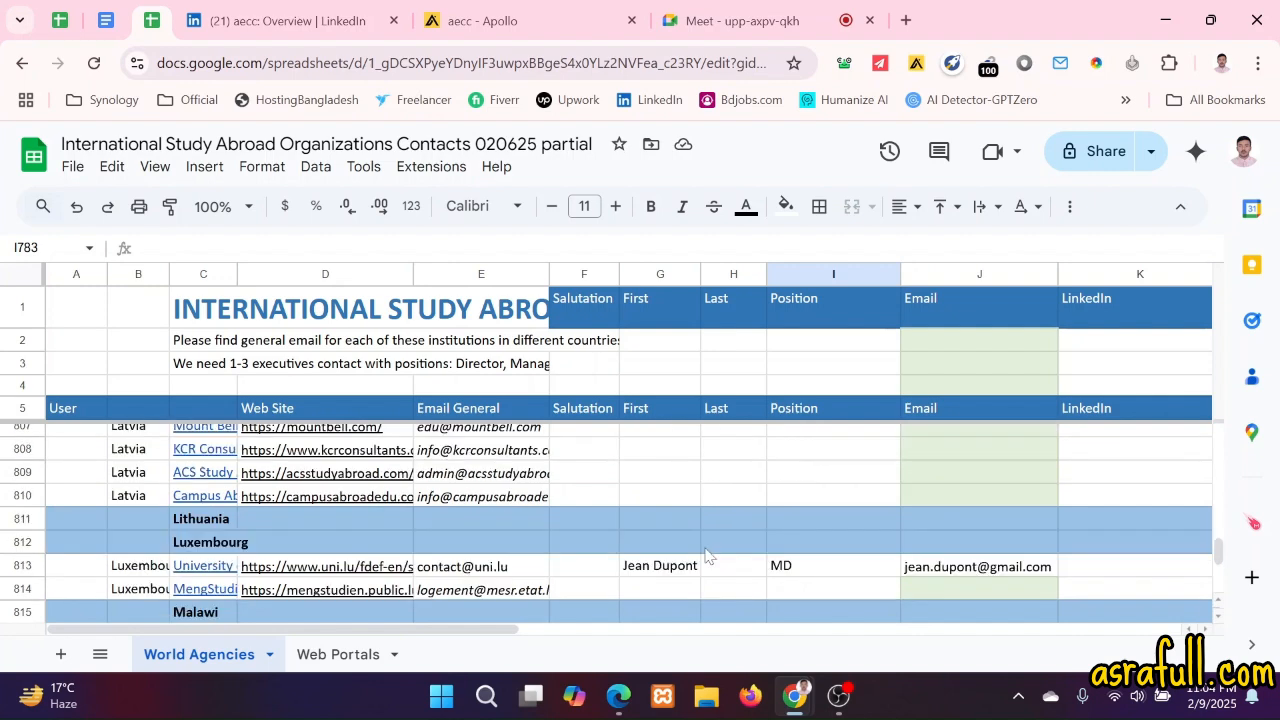
scroll(705, 556, "down", 3)
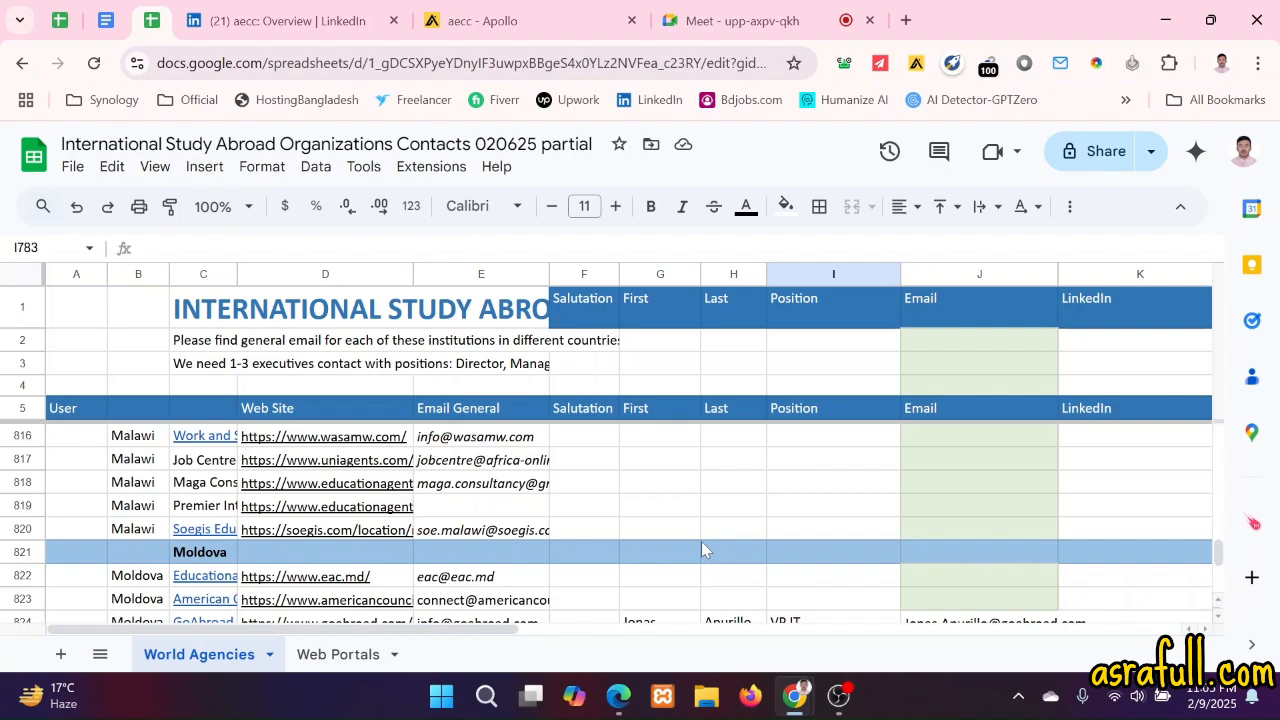
scroll(701, 541, "down", 6)
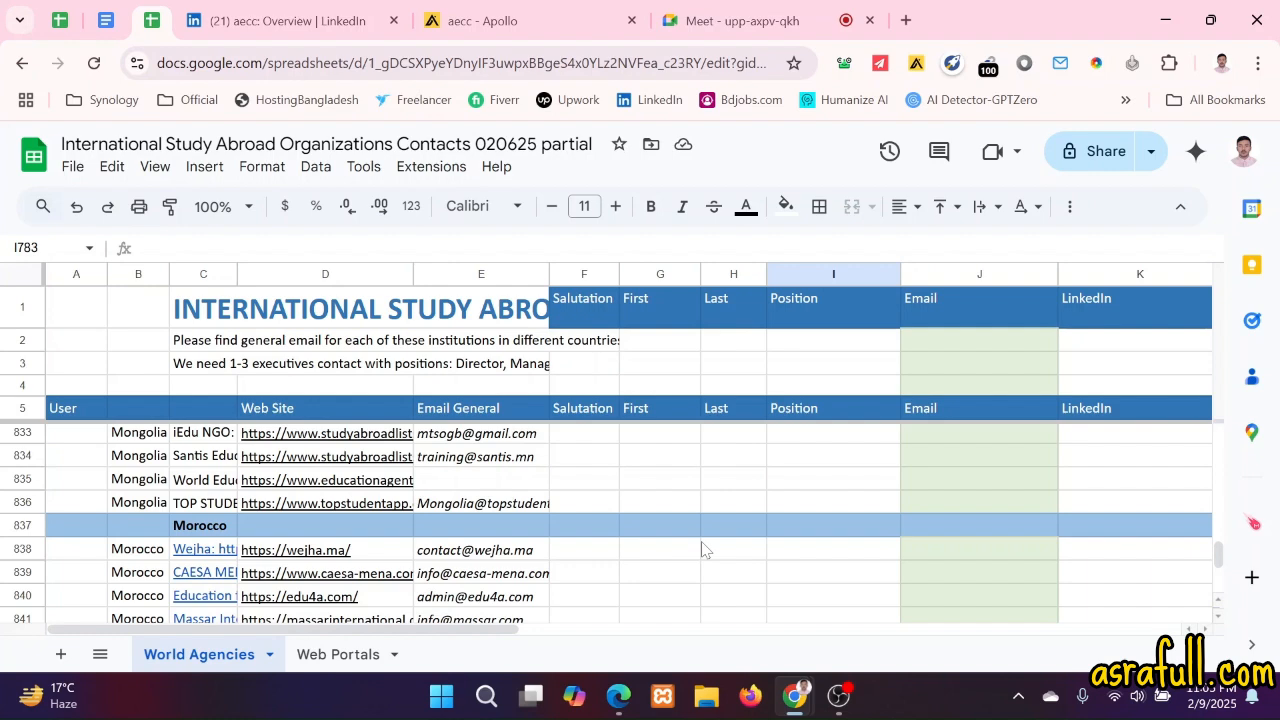
scroll(701, 541, "down", 5)
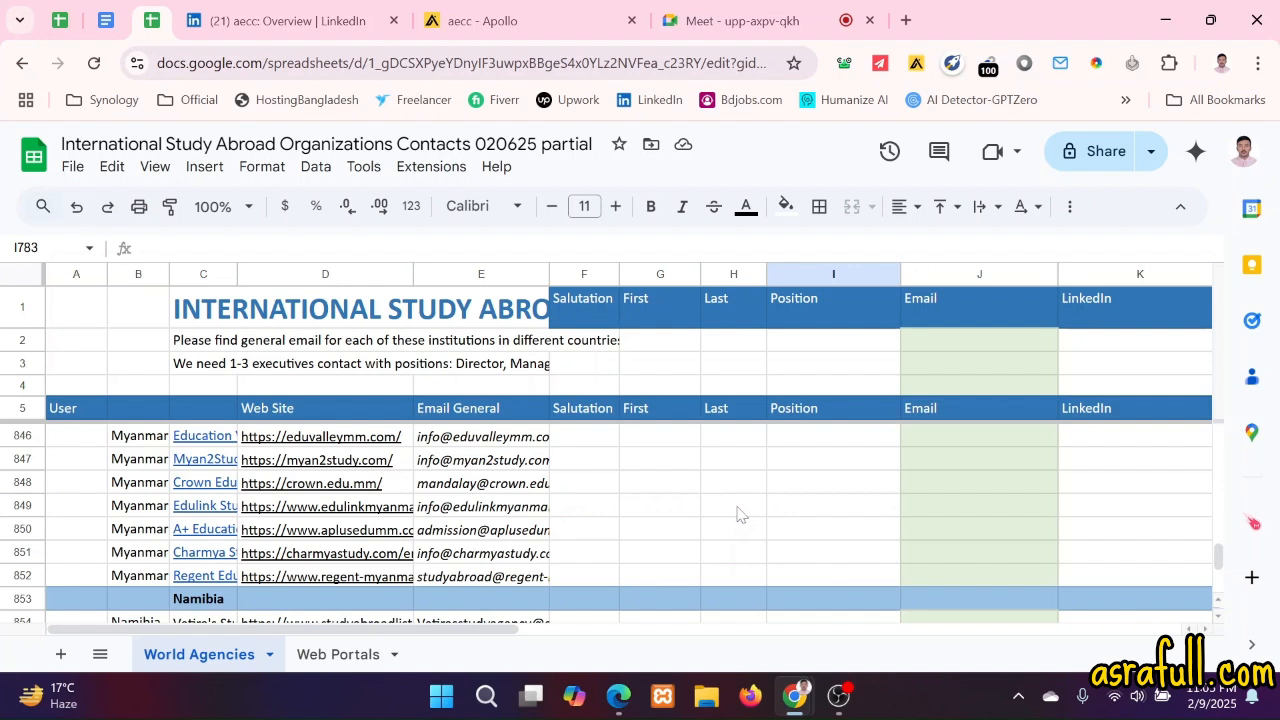
left_click(670, 512)
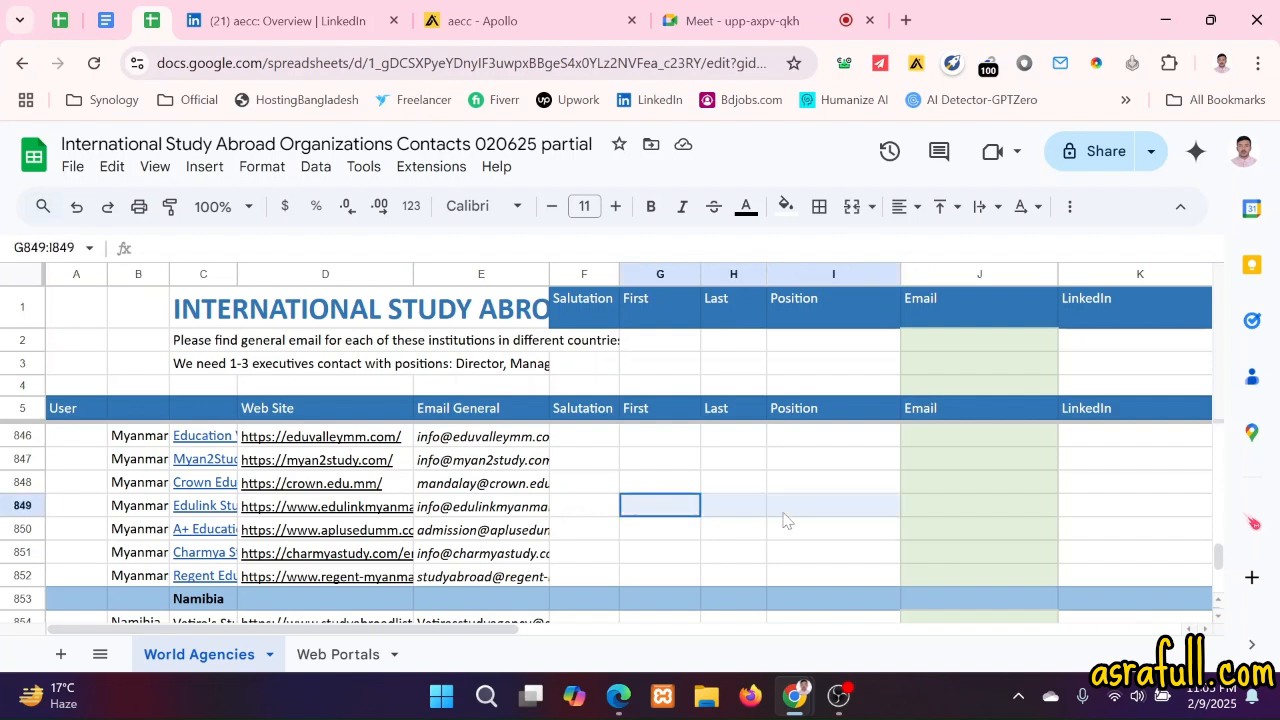
left_click(733, 514)
left_click(686, 510)
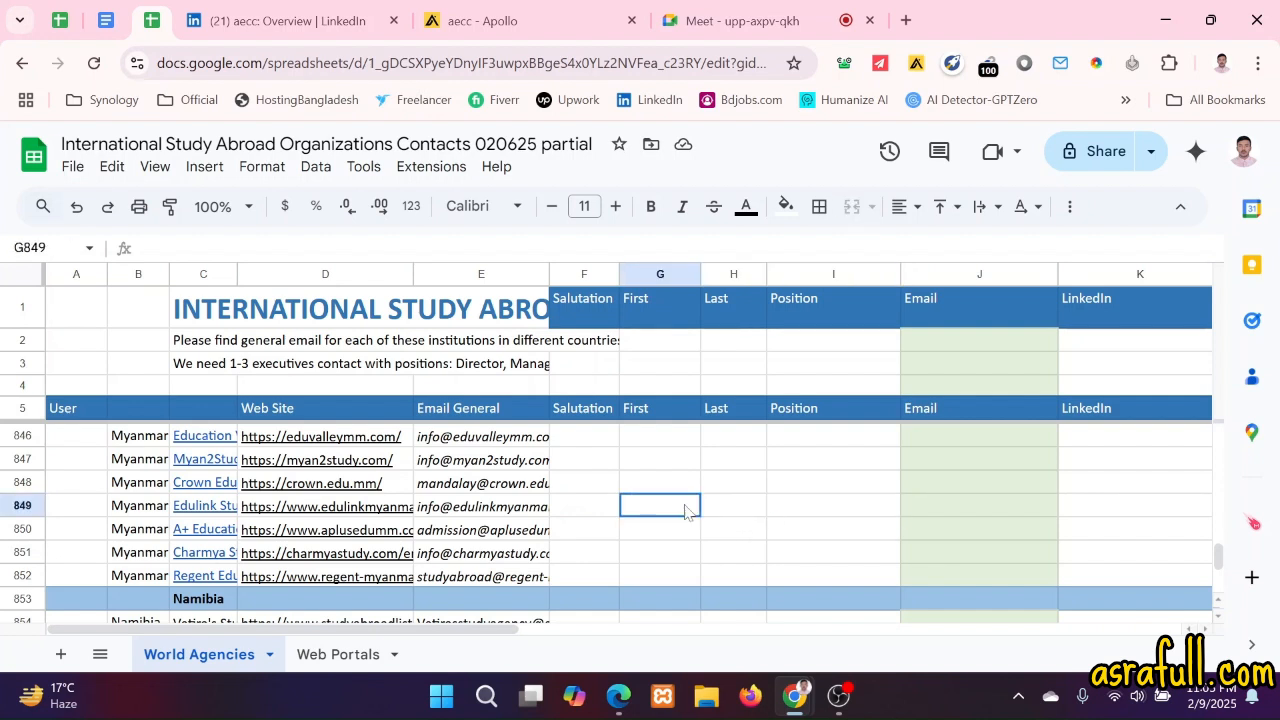
- Look through the general emails and executive contacts of the agencies from Namibia down to Uzbekistan
scroll(721, 540, "down", 2)
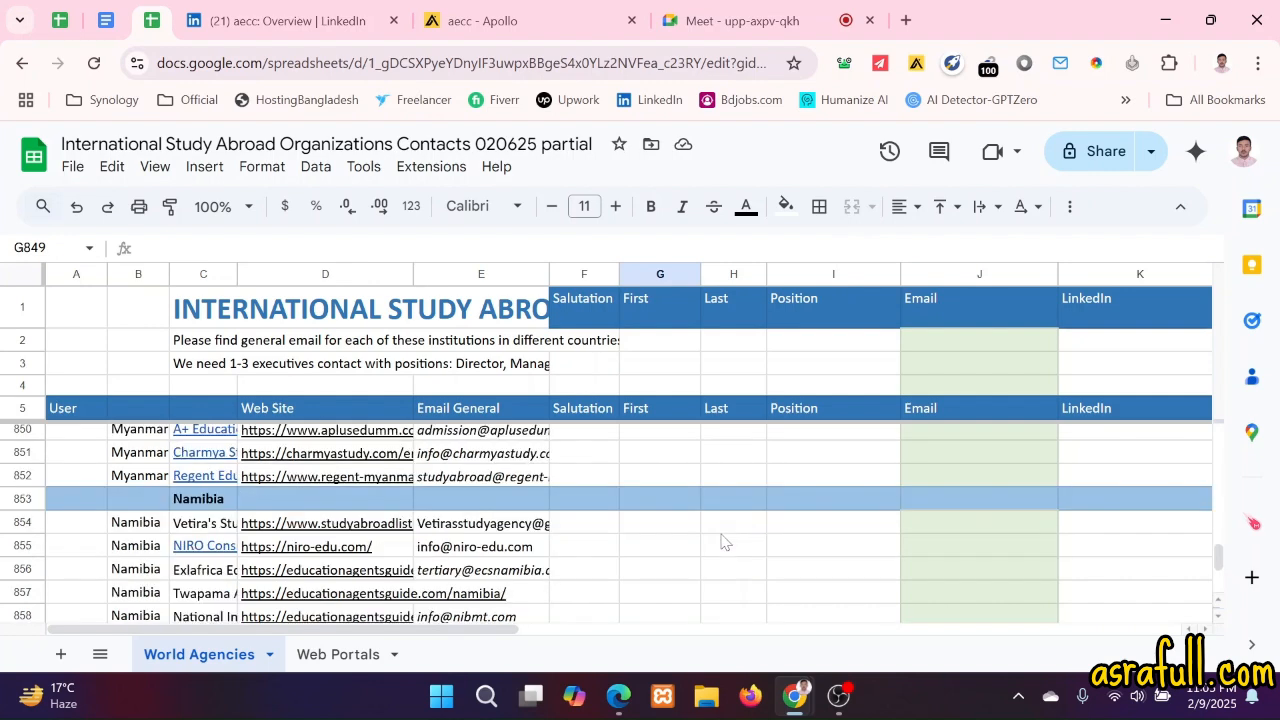
scroll(721, 537, "down", 2)
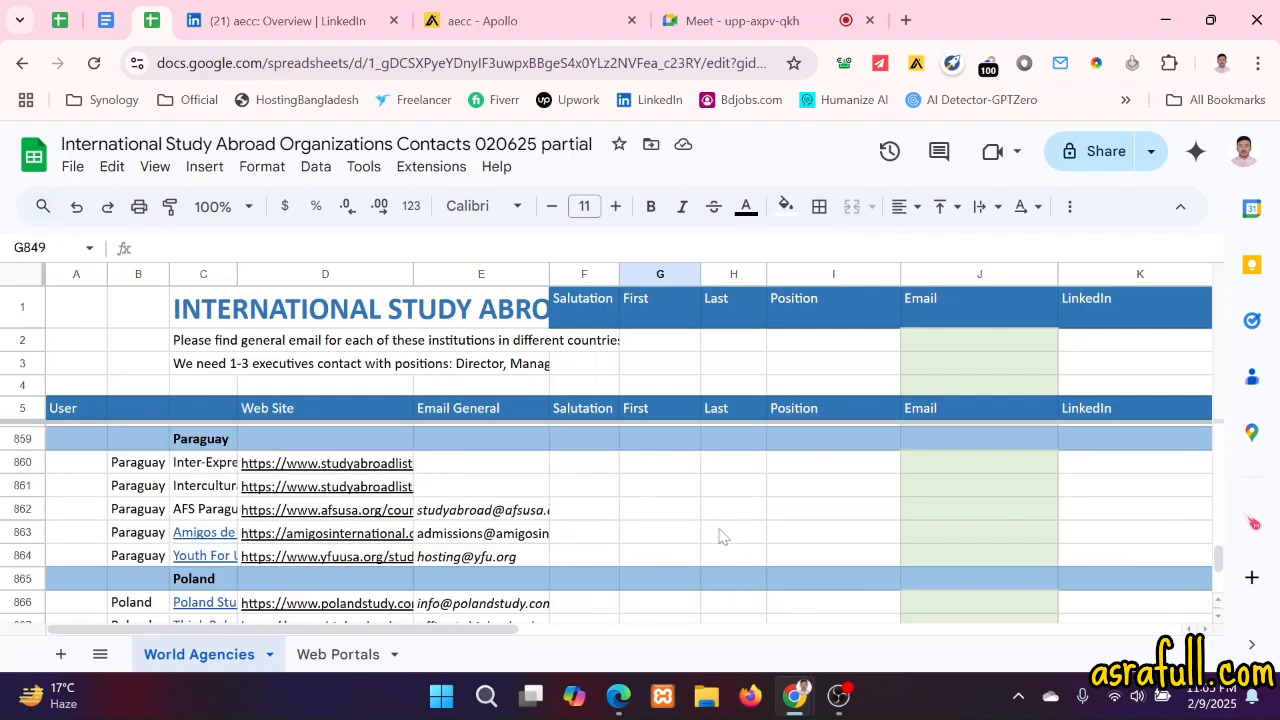
scroll(721, 537, "down", 6)
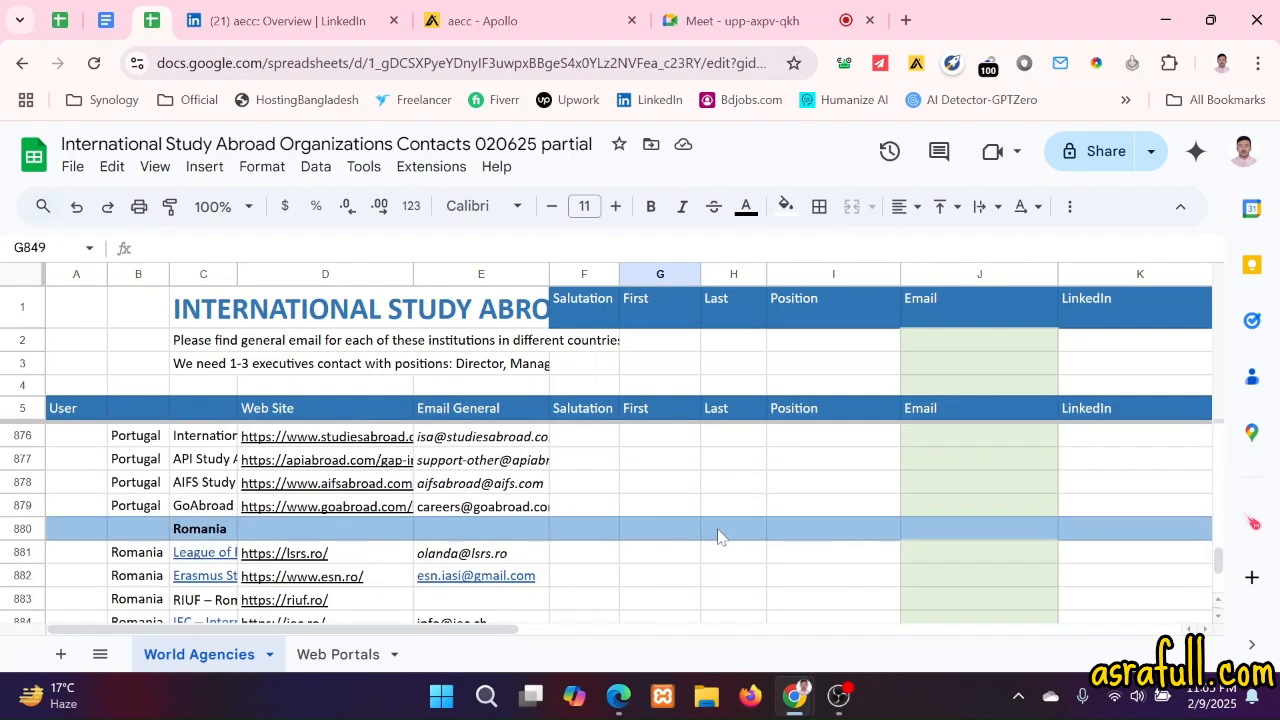
scroll(721, 537, "down", 3)
scroll(717, 537, "down", 3)
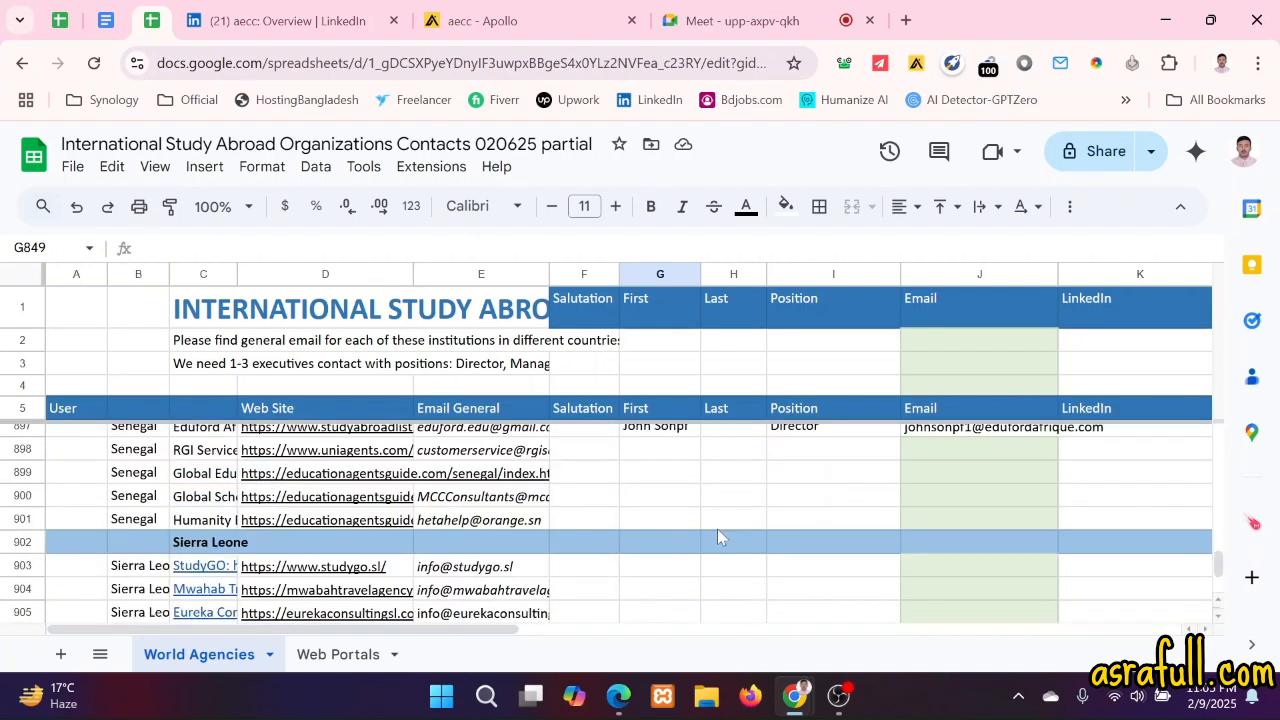
scroll(717, 537, "down", 3)
scroll(717, 538, "down", 6)
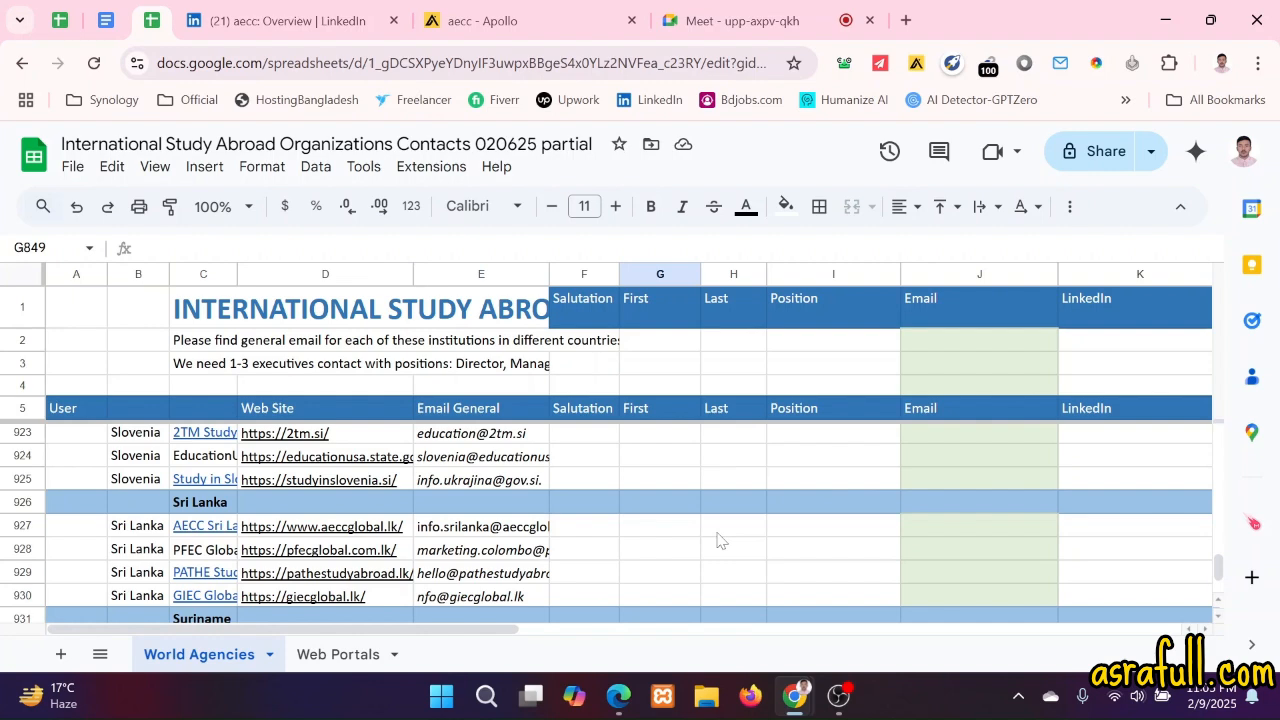
scroll(717, 540, "down", 10)
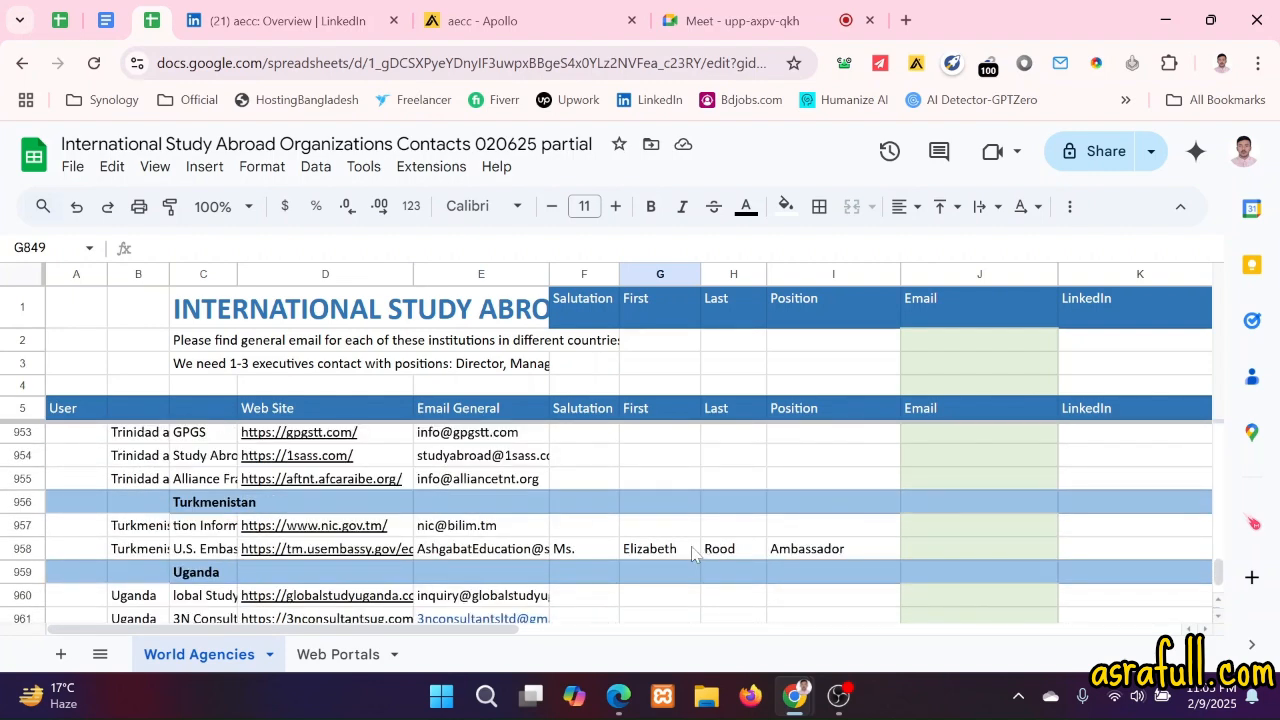
scroll(678, 558, "down", 4)
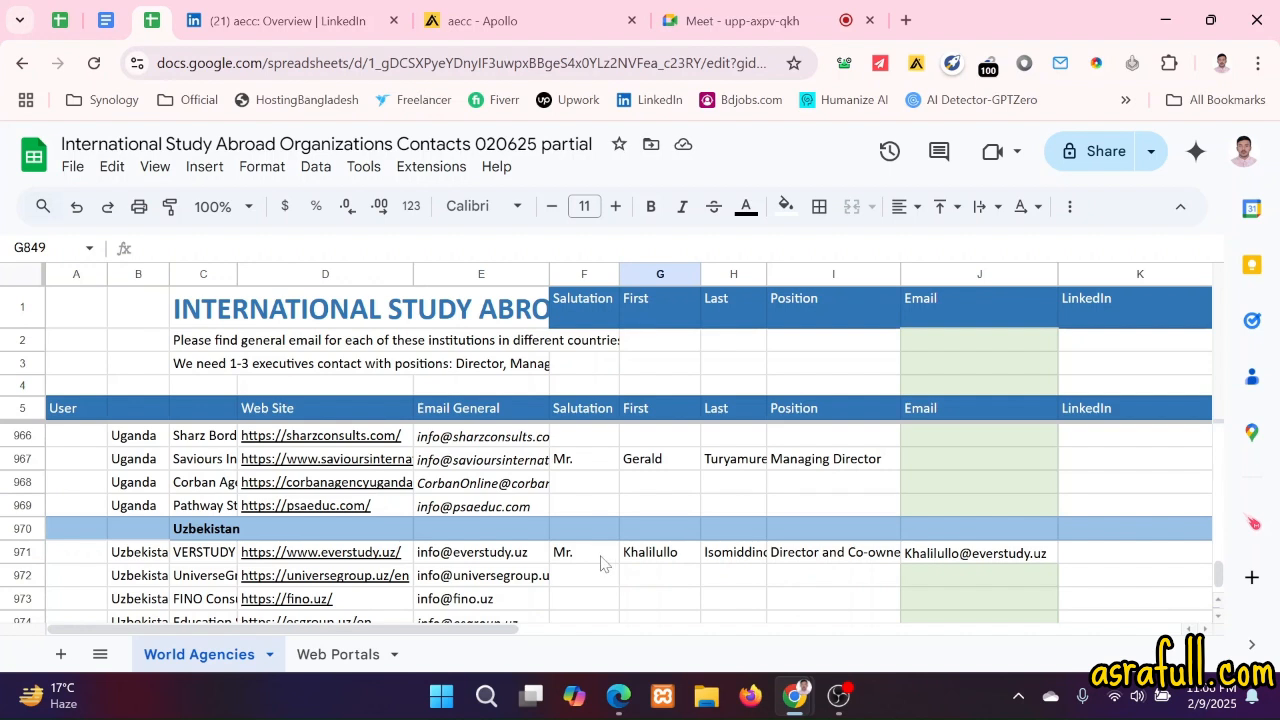
- Examine the salutation, name, position and email cells of the Uzbekistan agencies in rows 971 to 973
left_click_drag(597, 561, 978, 560)
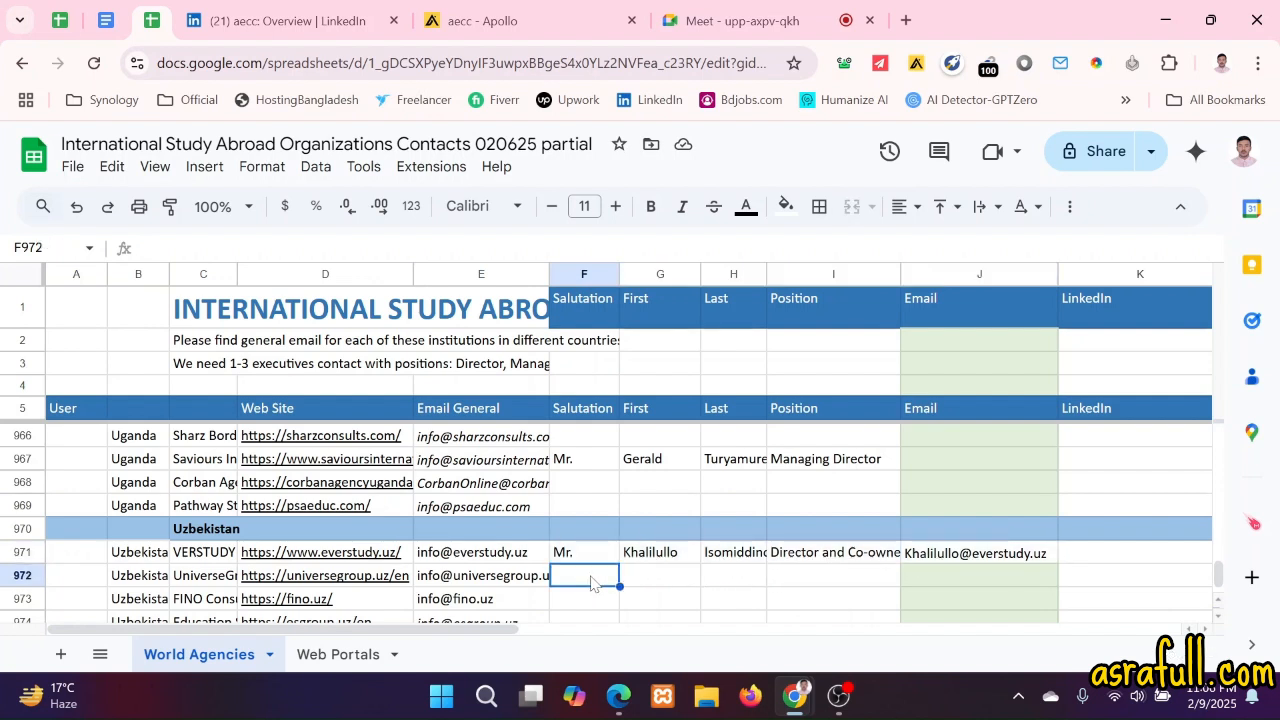
left_click(643, 580)
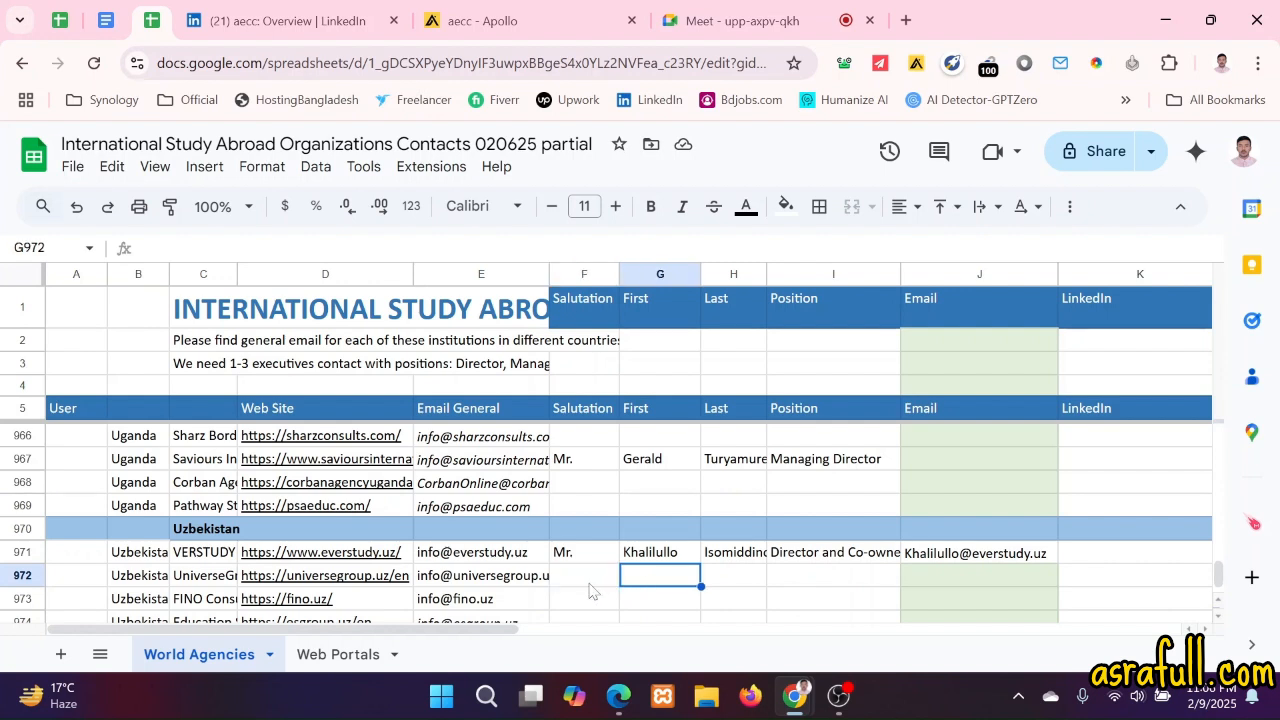
left_click_drag(590, 588, 797, 590)
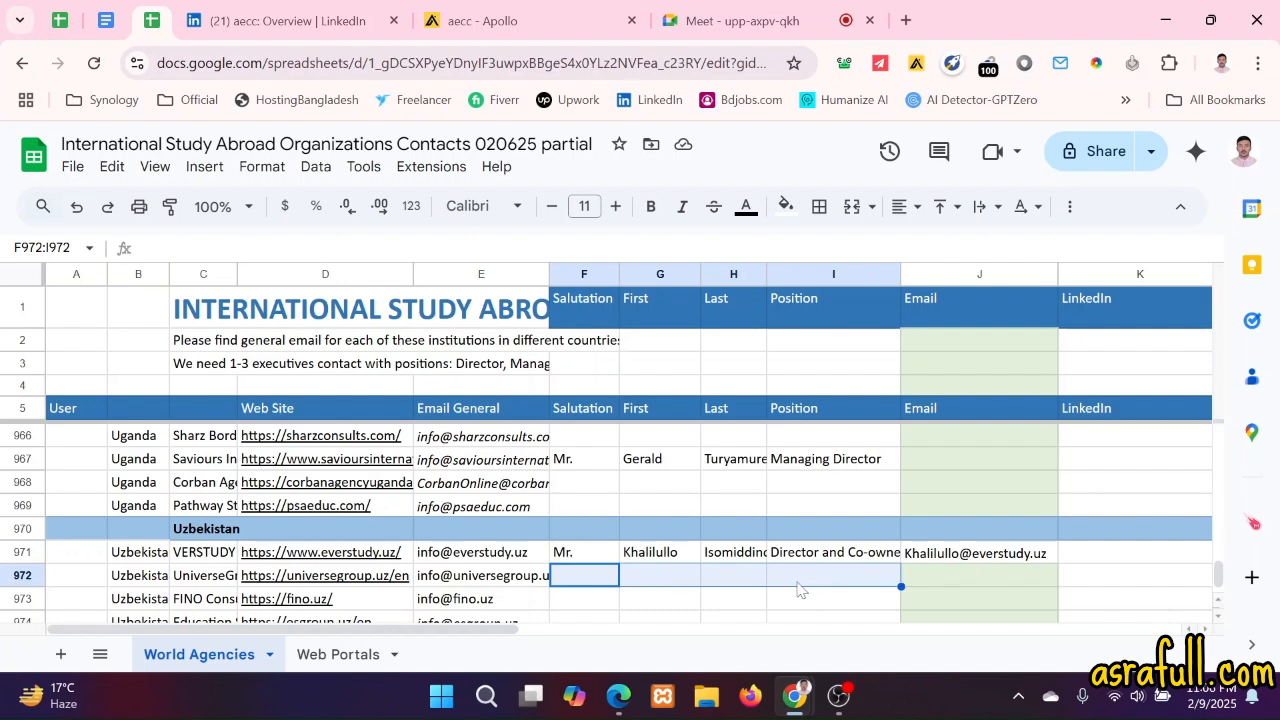
left_click(653, 580)
left_click_drag(588, 588, 923, 586)
left_click_drag(592, 607, 950, 591)
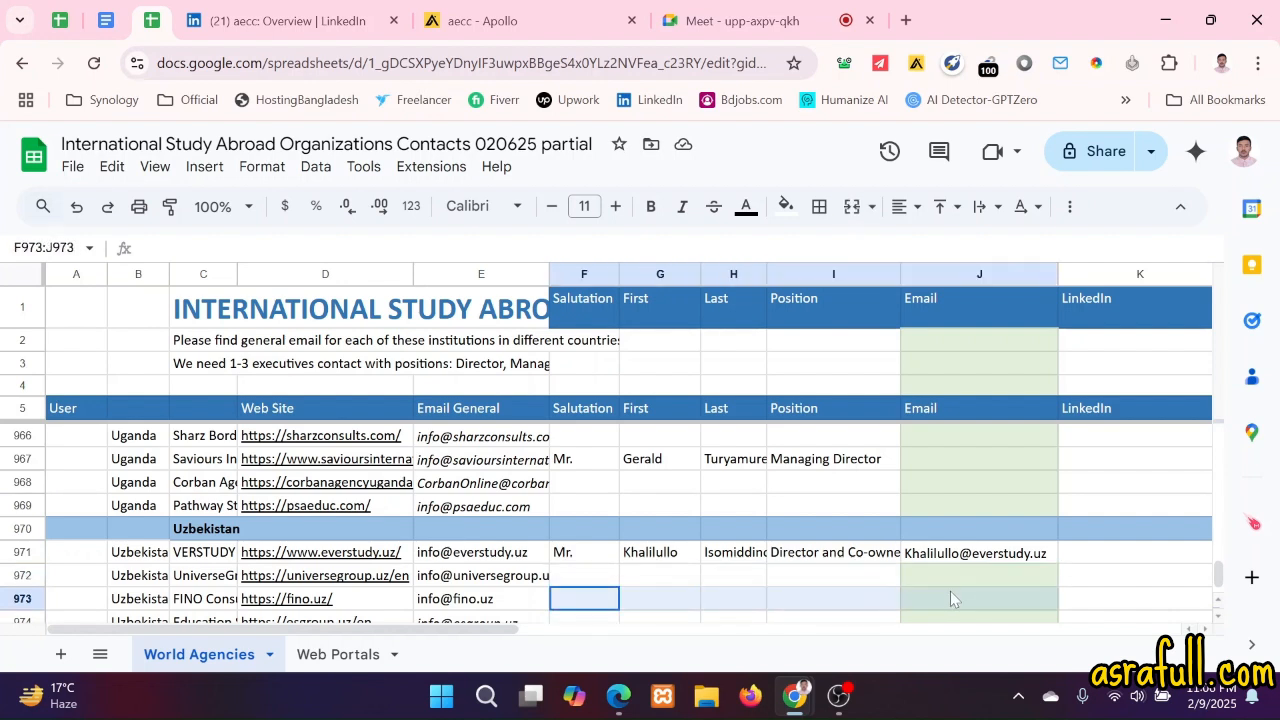
- Examine the agency listings from Uzbekistan to Zambia, checking the salutation, name and position cells of rows 982 and 983
scroll(683, 557, "down", 2)
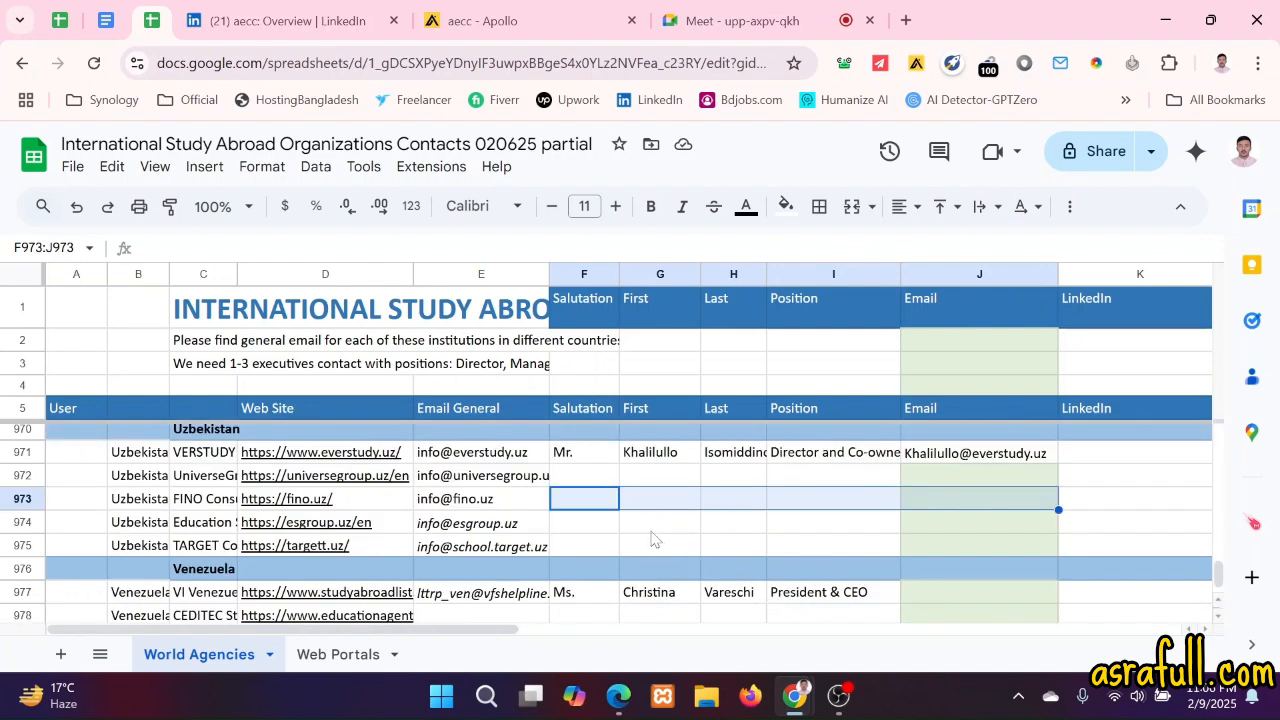
left_click(653, 530)
scroll(658, 553, "down", 4)
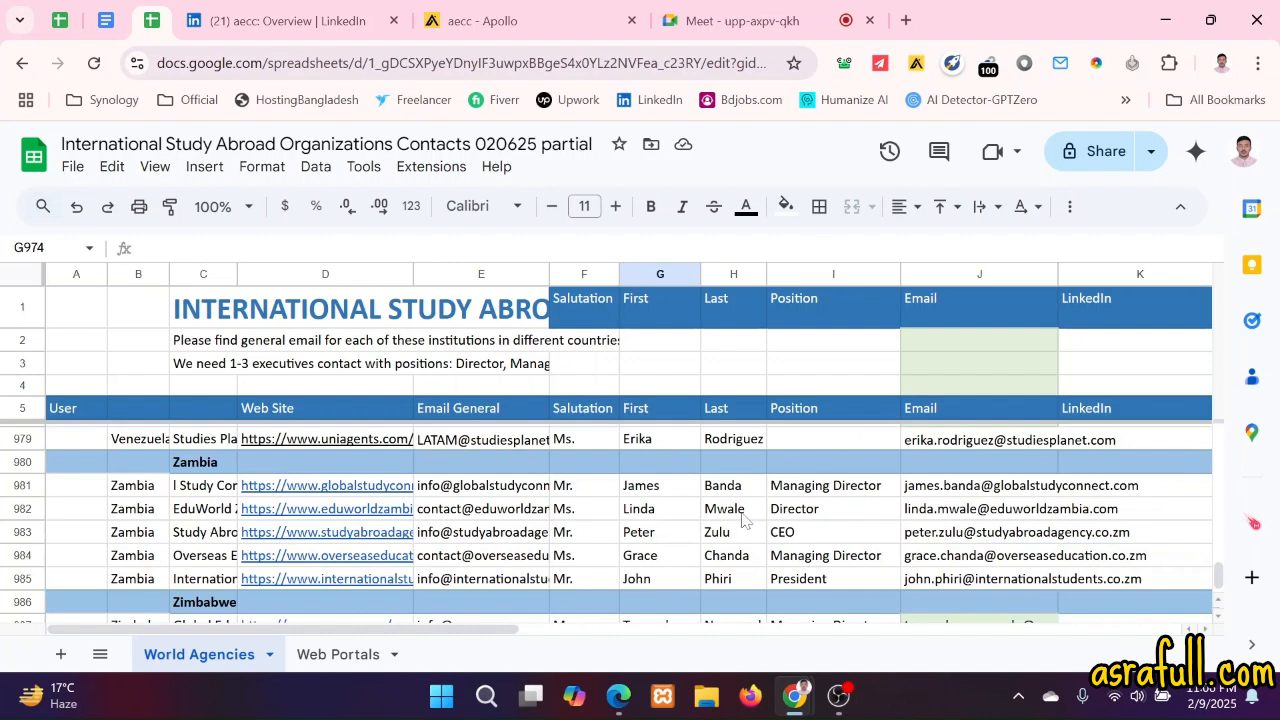
left_click_drag(592, 515, 821, 518)
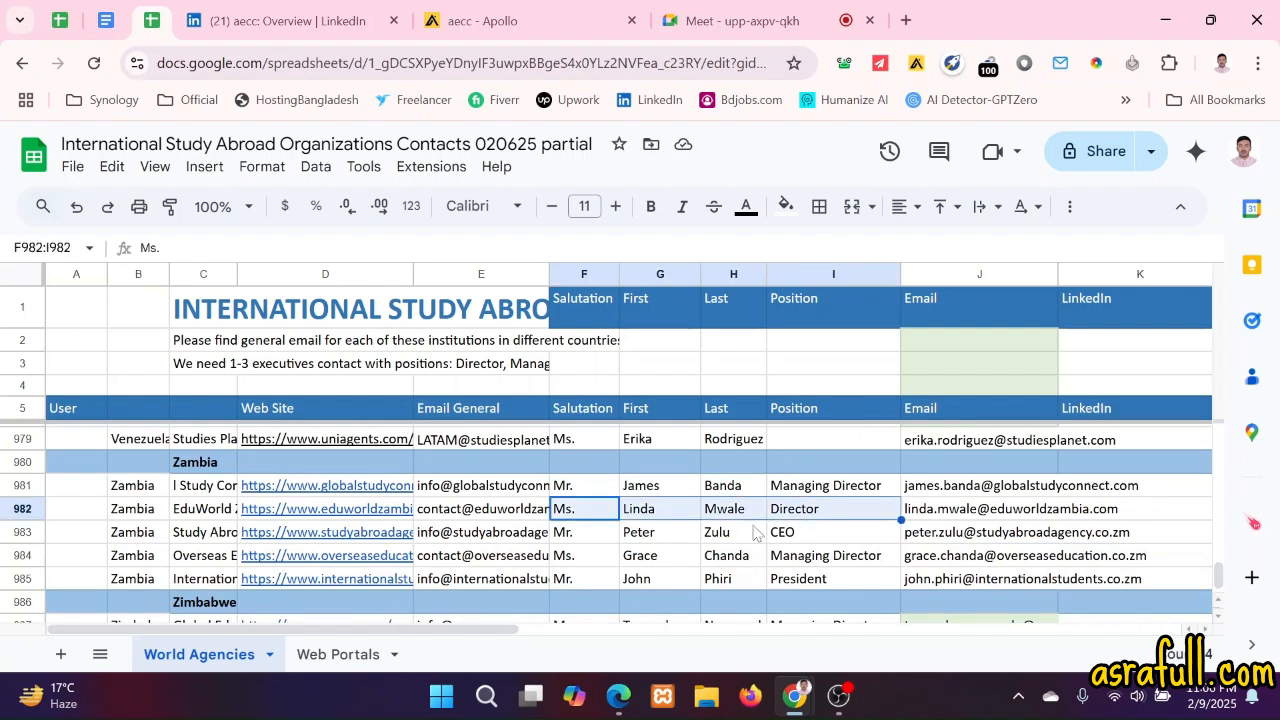
left_click(720, 540)
left_click(589, 538)
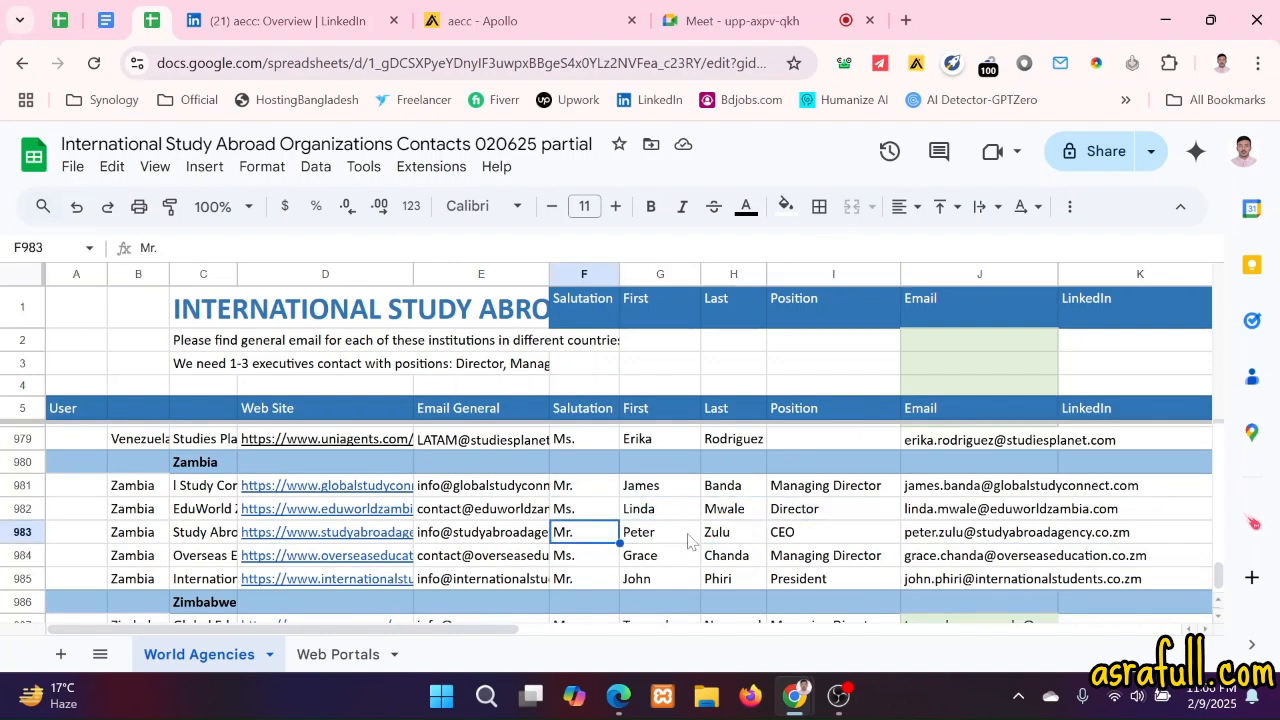
left_click(652, 540)
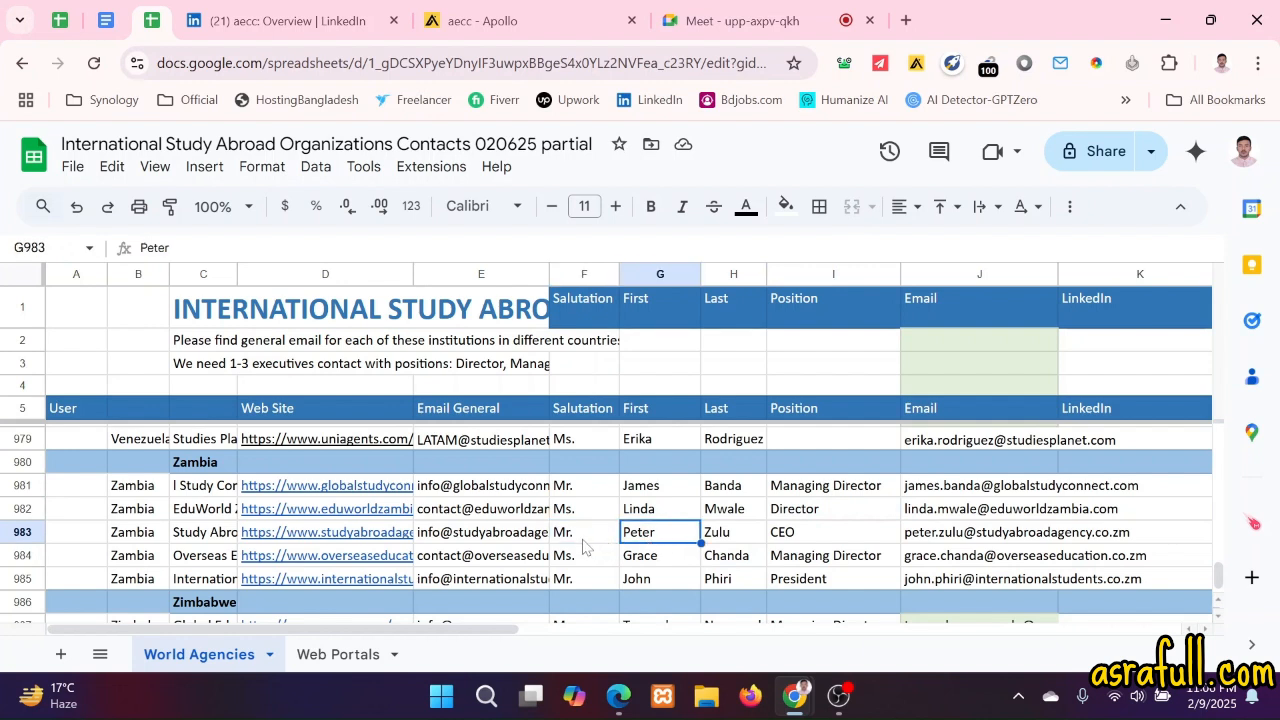
left_click_drag(577, 538, 792, 532)
left_click(731, 543)
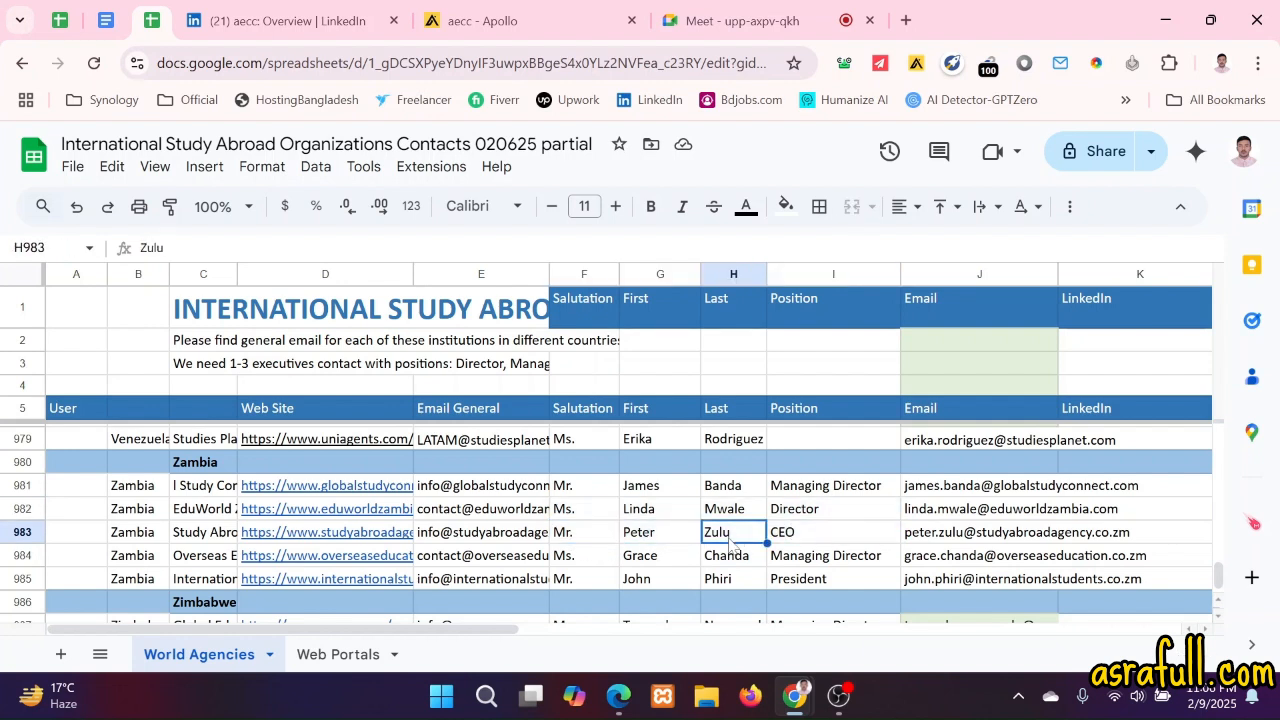